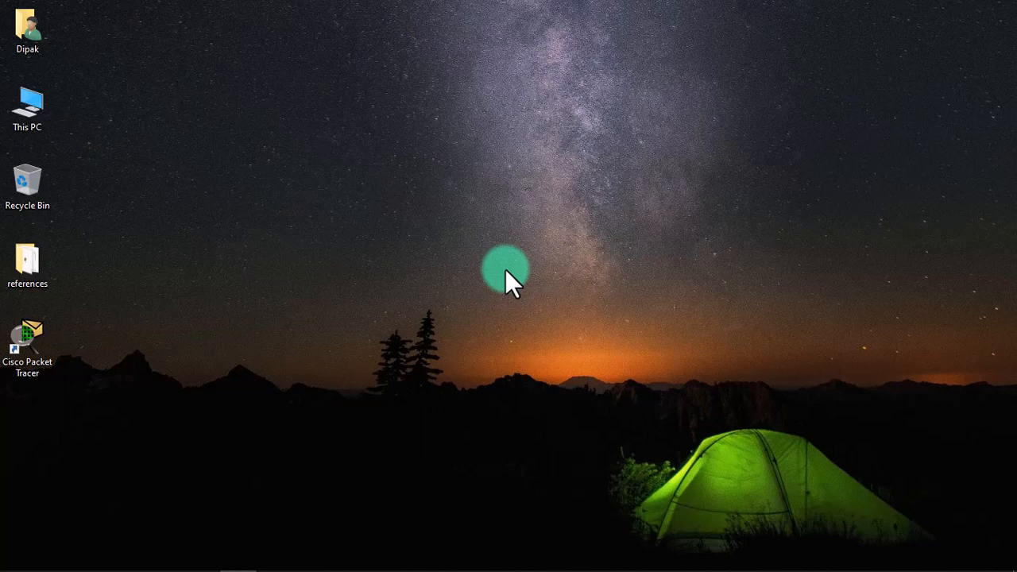
# Launch Cisco Packet Tracer from its desktop shortcut.
pyautogui.doubleClick(26, 343)
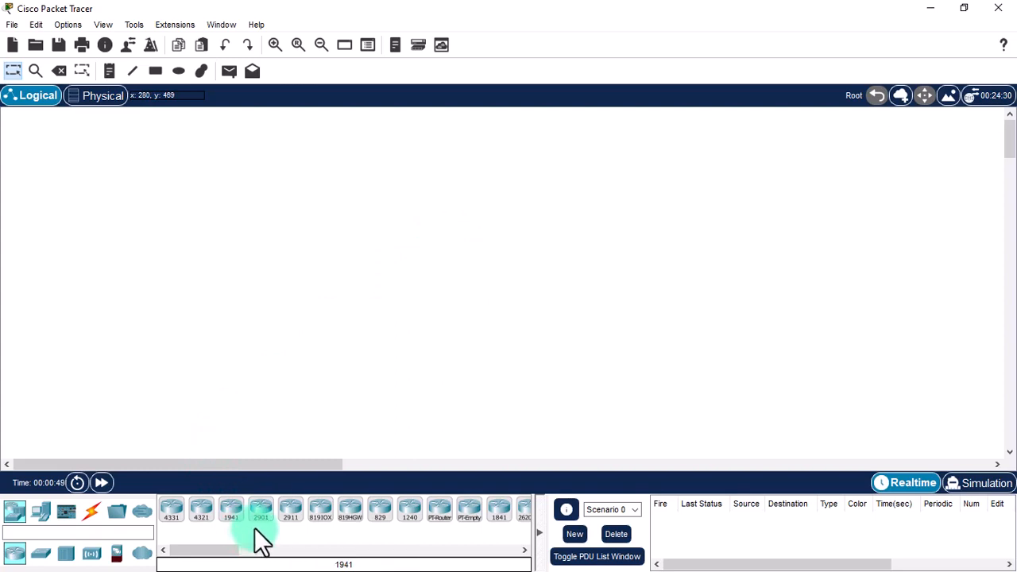
# Place a 2911 router and, to its right, a 2960 switch on the workspace.
pyautogui.click(286, 521)
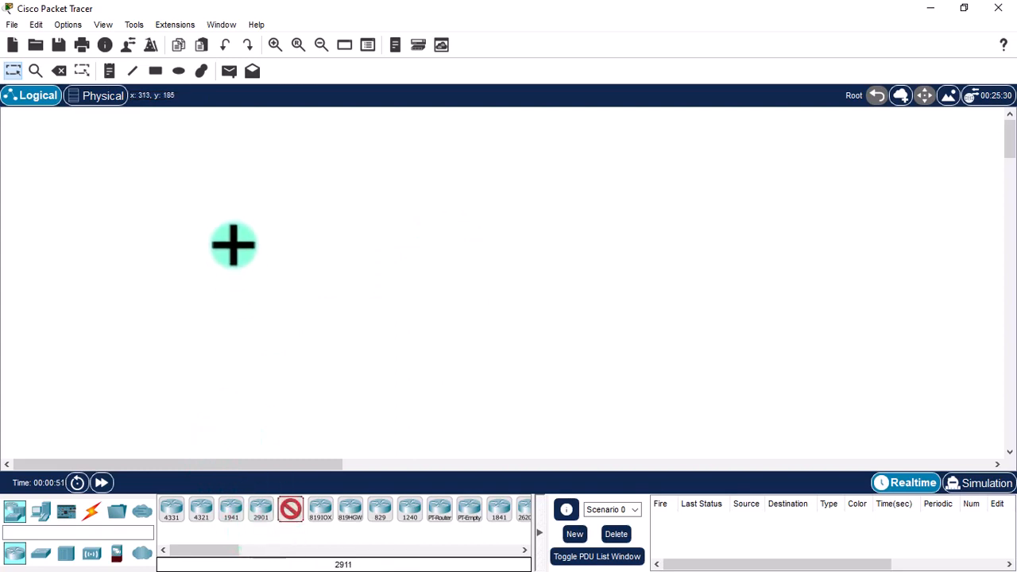
pyautogui.click(232, 244)
pyautogui.click(44, 555)
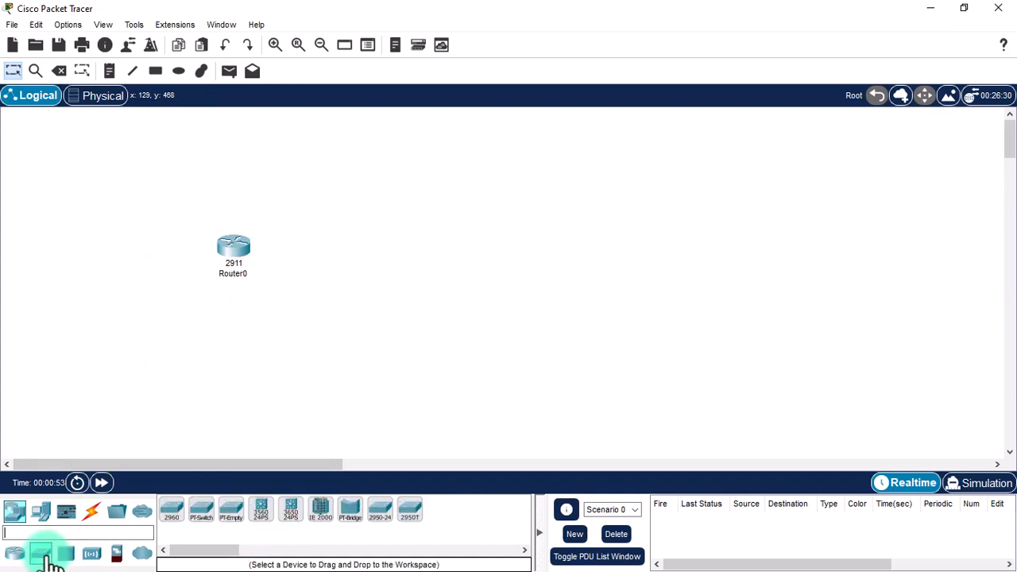
pyautogui.click(177, 518)
pyautogui.click(387, 248)
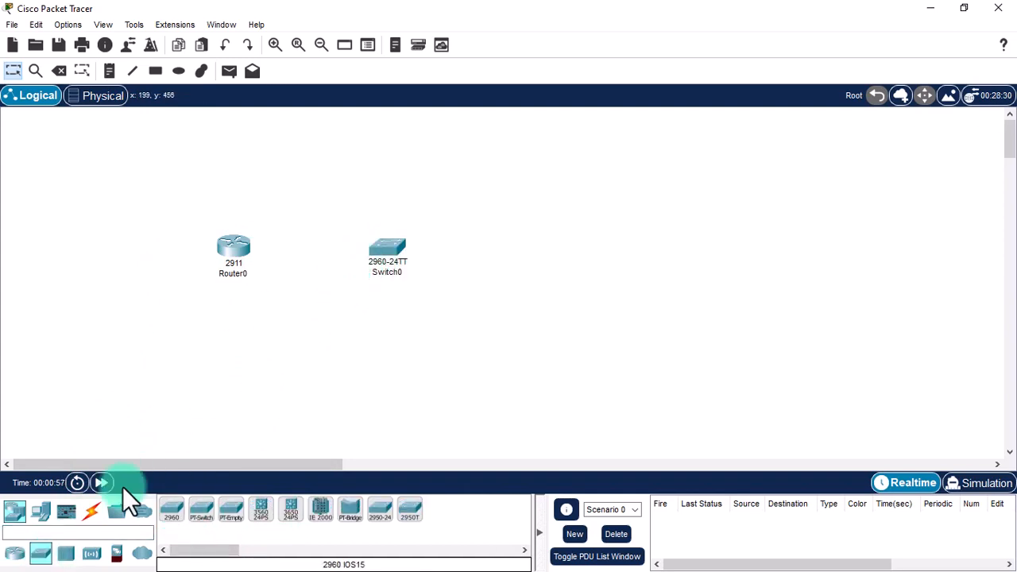
# Place a Laptop-PT to the right of Switch0.
pyautogui.click(44, 514)
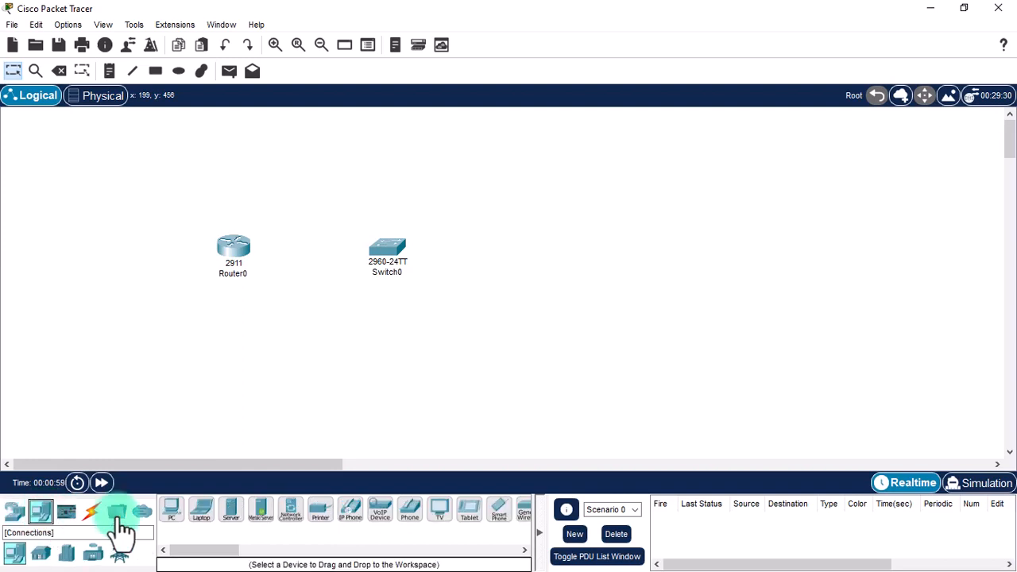
pyautogui.click(204, 528)
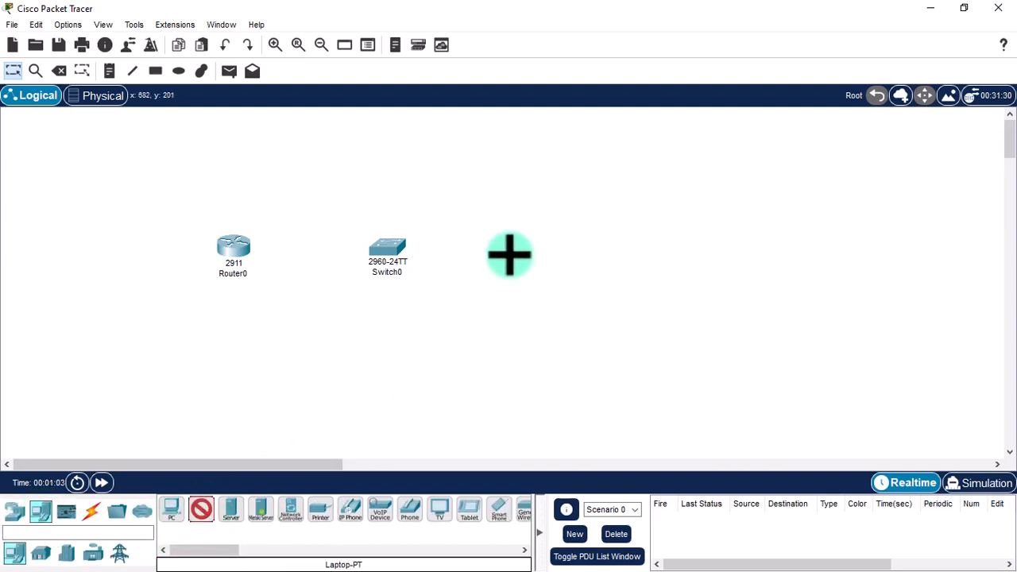
pyautogui.click(509, 254)
pyautogui.moveTo(512, 280); pyautogui.dragTo(547, 272)
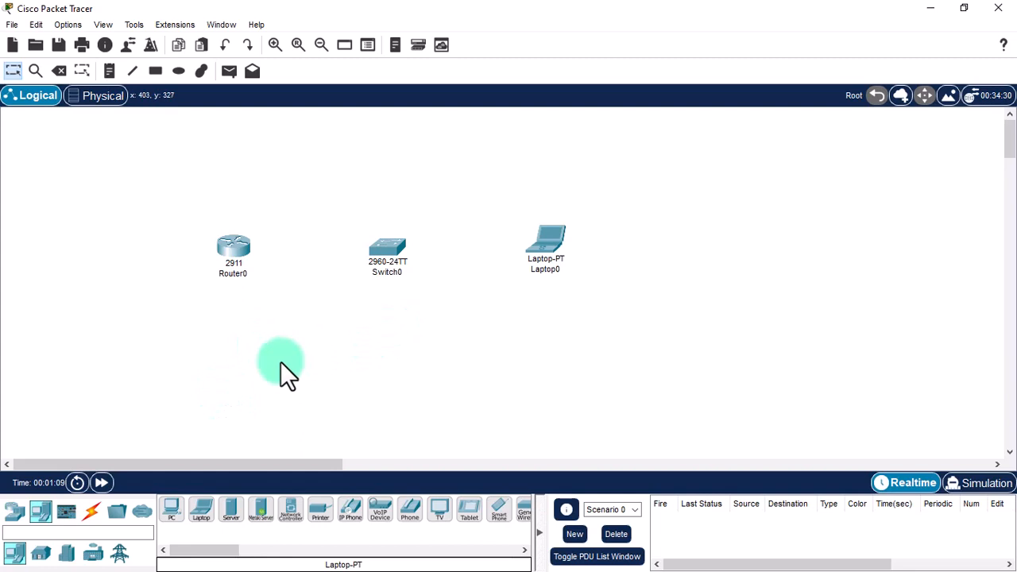
pyautogui.click(91, 513)
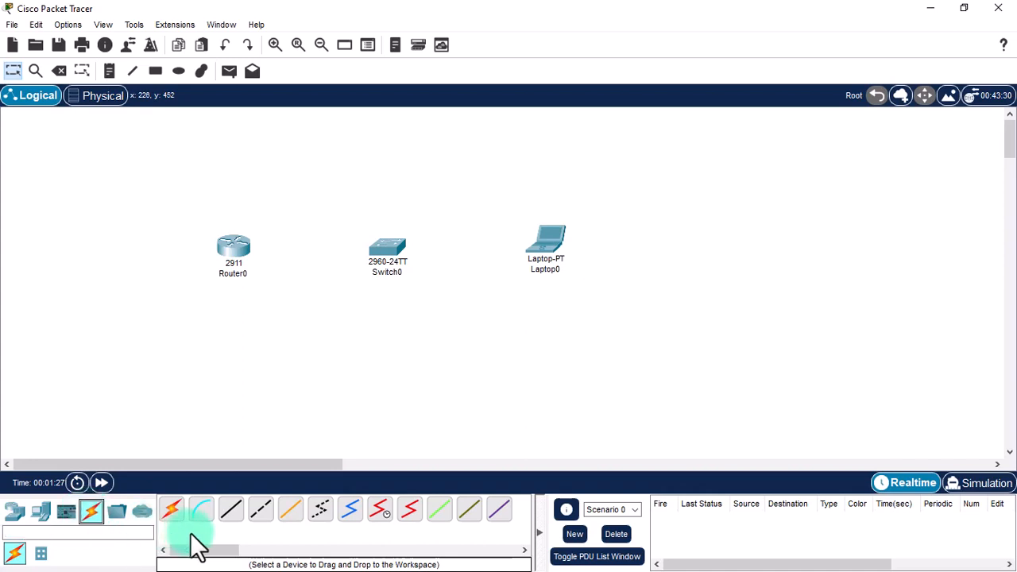
# Cable Router0 GigabitEthernet0/0 to Switch0 GigabitEthernet0/1 with copper straight-through.
pyautogui.click(231, 509)
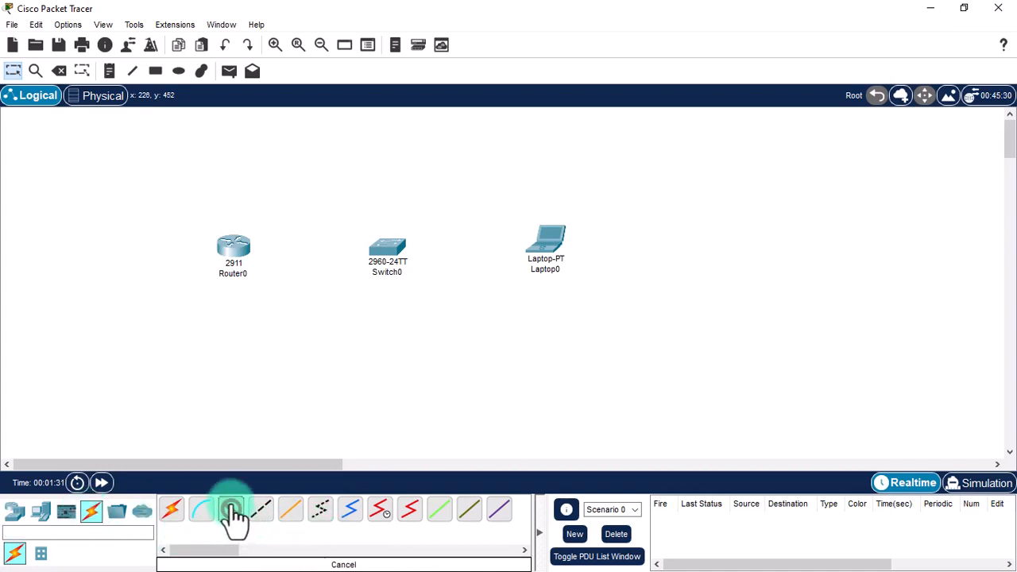
pyautogui.click(232, 251)
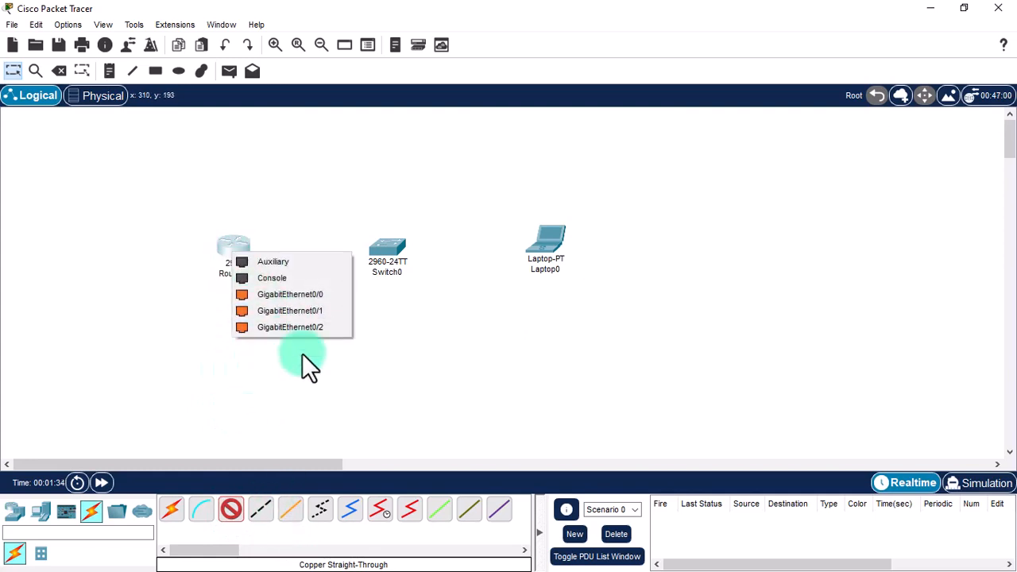
pyautogui.click(274, 295)
pyautogui.click(386, 251)
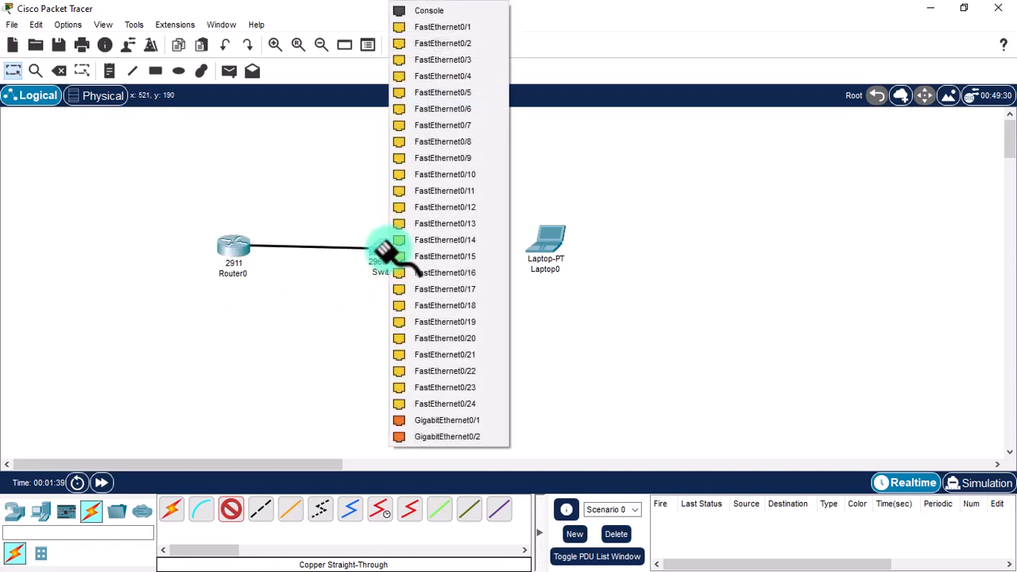
pyautogui.click(481, 420)
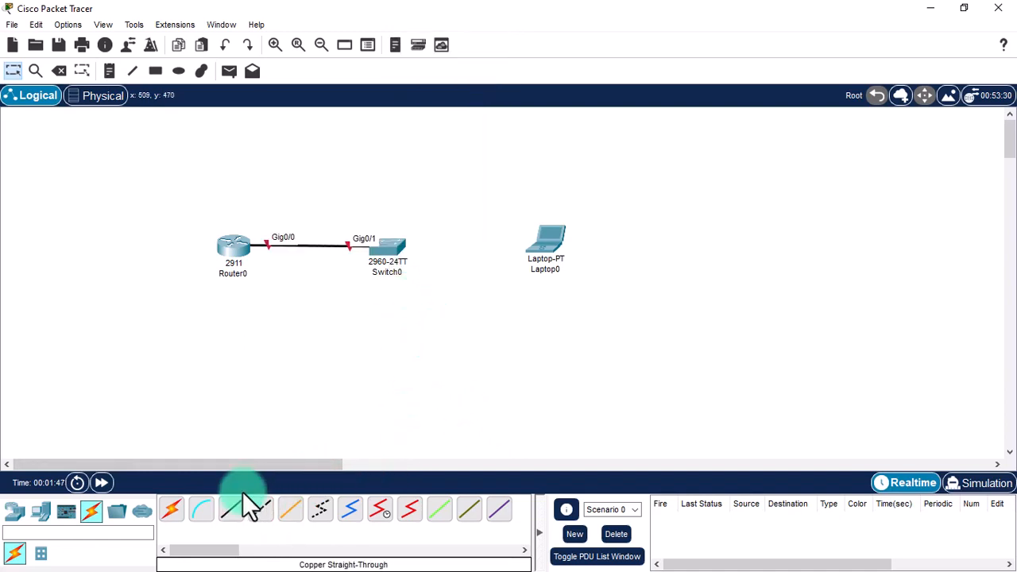
# Cable Switch0 GigabitEthernet0/2 to Laptop0 FastEthernet0 with copper straight-through.
pyautogui.click(230, 509)
pyautogui.click(386, 250)
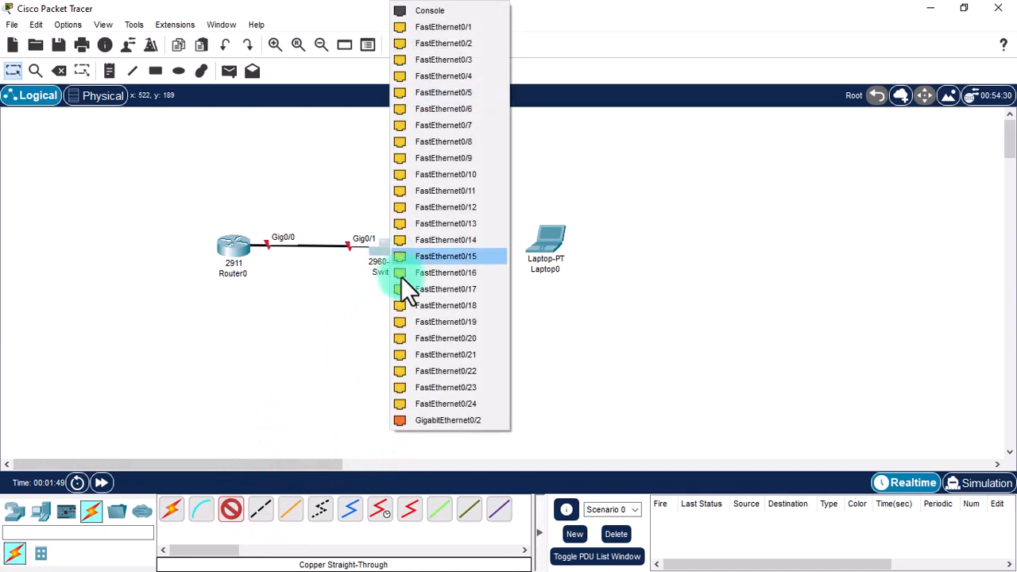
pyautogui.click(446, 419)
pyautogui.click(545, 244)
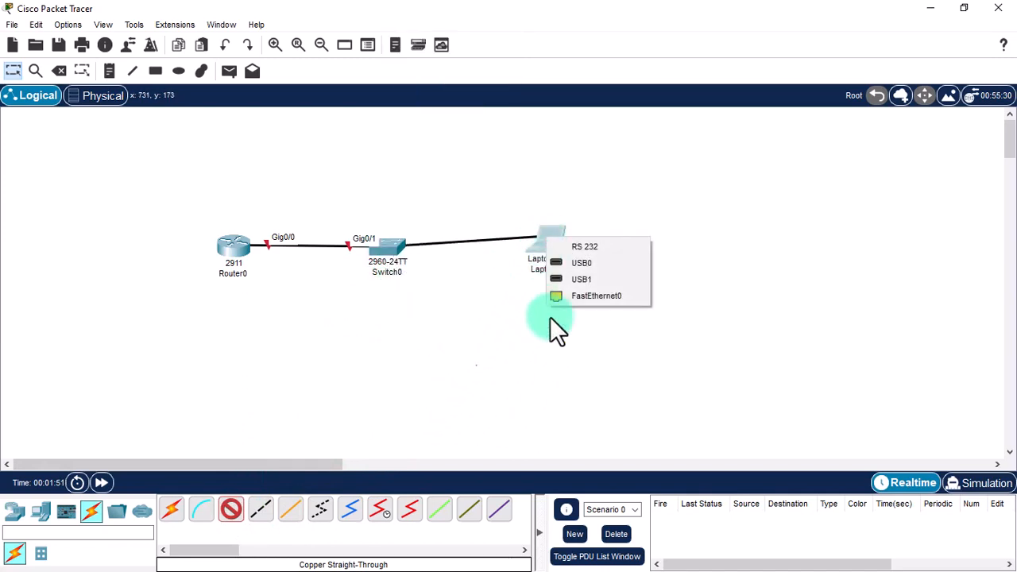
pyautogui.click(574, 295)
# Tidy the device positions so the cables run straight.
pyautogui.moveTo(544, 247); pyautogui.dragTo(549, 268)
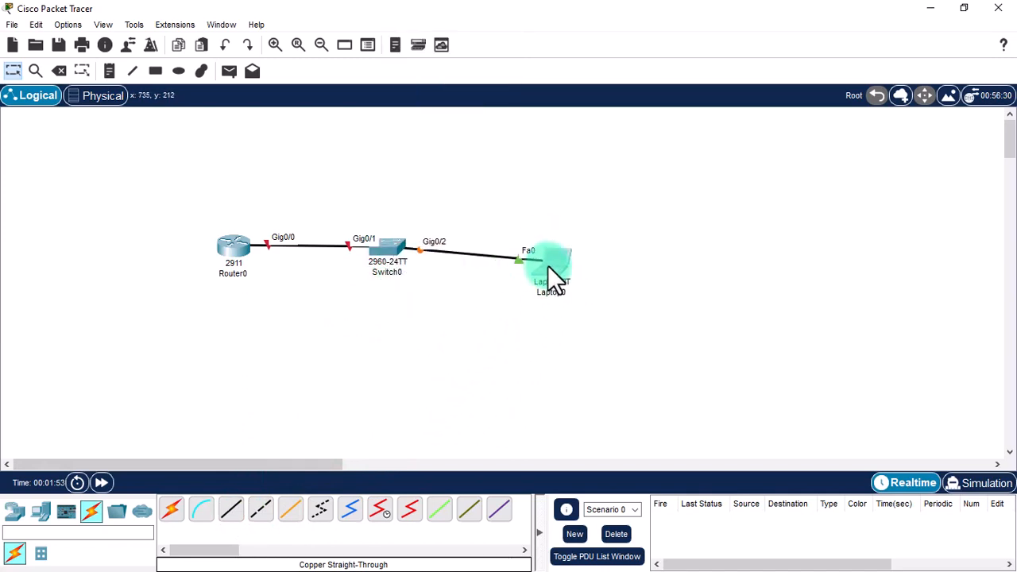
pyautogui.moveTo(406, 254); pyautogui.dragTo(413, 236)
pyautogui.moveTo(243, 262); pyautogui.dragTo(226, 265)
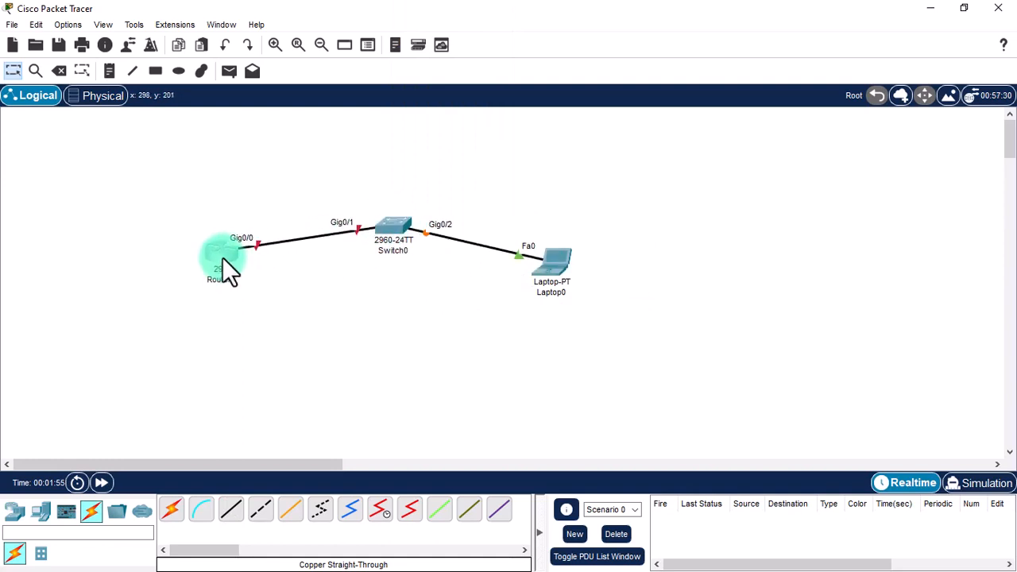
pyautogui.click(281, 278)
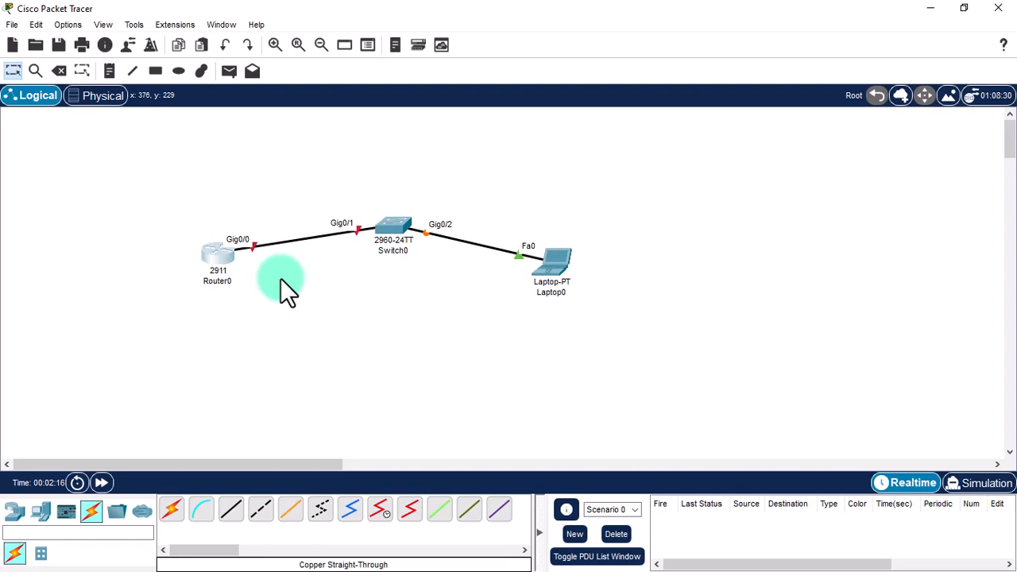
# Open Router0's CLI tab and move its window off the topology.
pyautogui.click(216, 253)
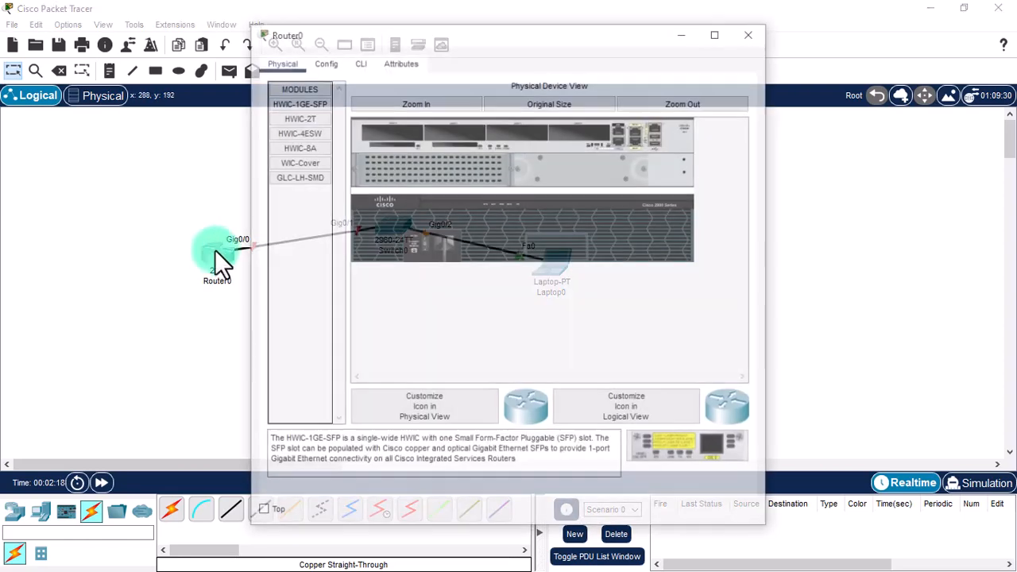
pyautogui.moveTo(347, 32); pyautogui.dragTo(652, 57)
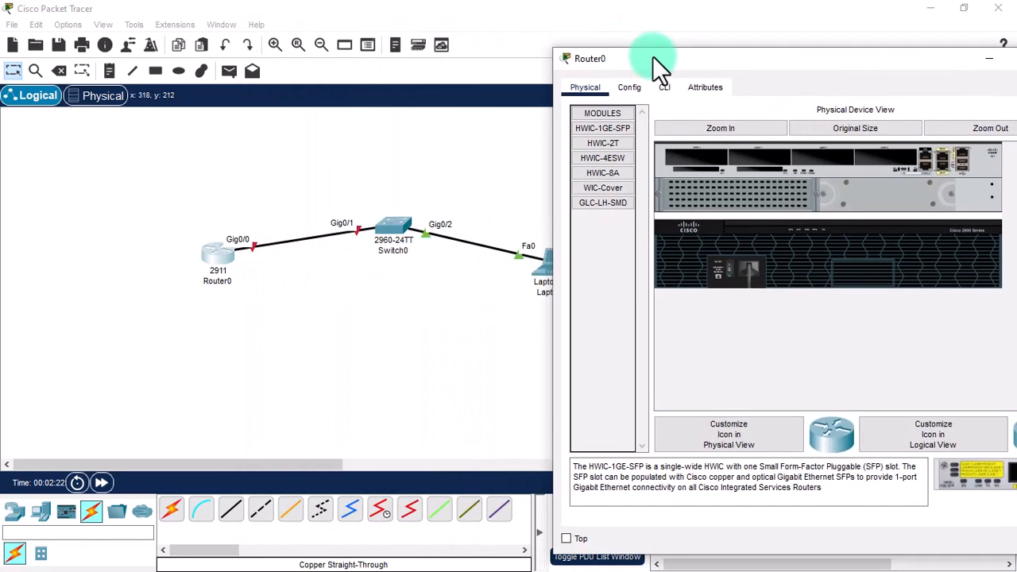
pyautogui.click(665, 88)
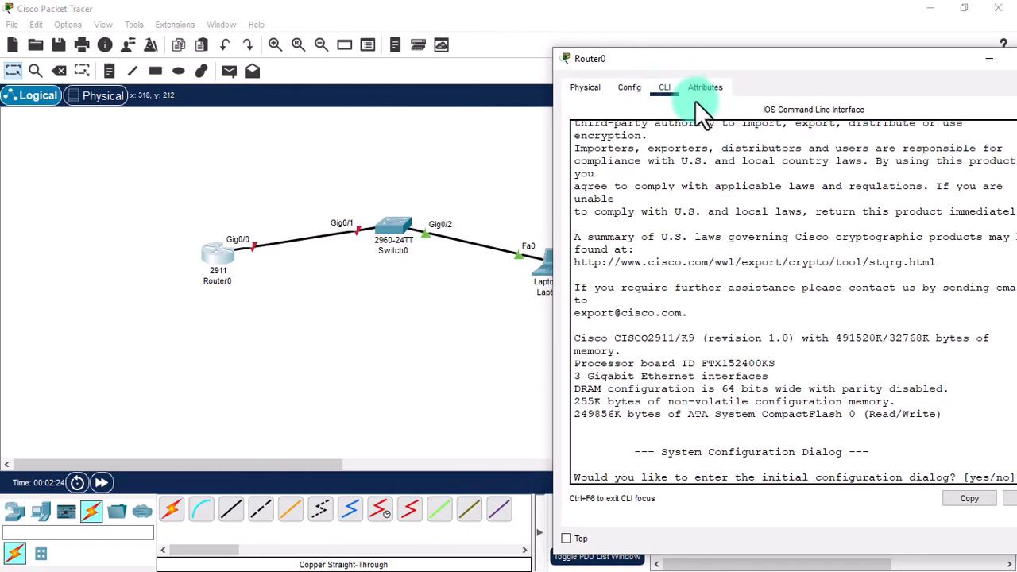
pyautogui.moveTo(754, 57); pyautogui.dragTo(769, 46)
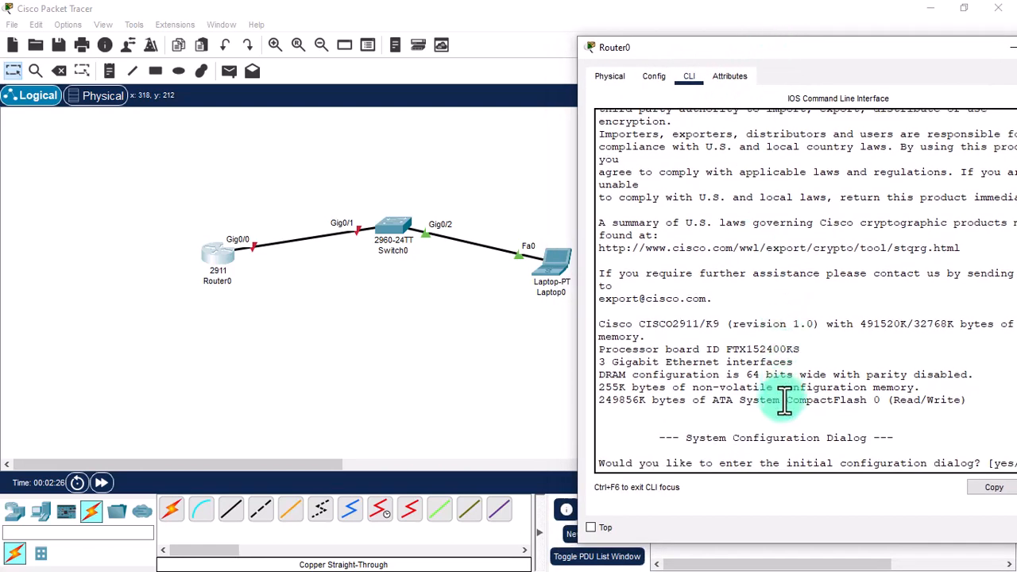
# Shift all three devices left, then bring Router0's CLI window back into place.
pyautogui.moveTo(155, 206)
pyautogui.mouseDown()
pyautogui.moveTo(528, 252)
pyautogui.moveTo(626, 303)
pyautogui.mouseUp()
pyautogui.moveTo(535, 278)
pyautogui.mouseDown()
pyautogui.moveTo(399, 266)
pyautogui.moveTo(386, 228)
pyautogui.mouseUp()
pyautogui.click(587, 253)
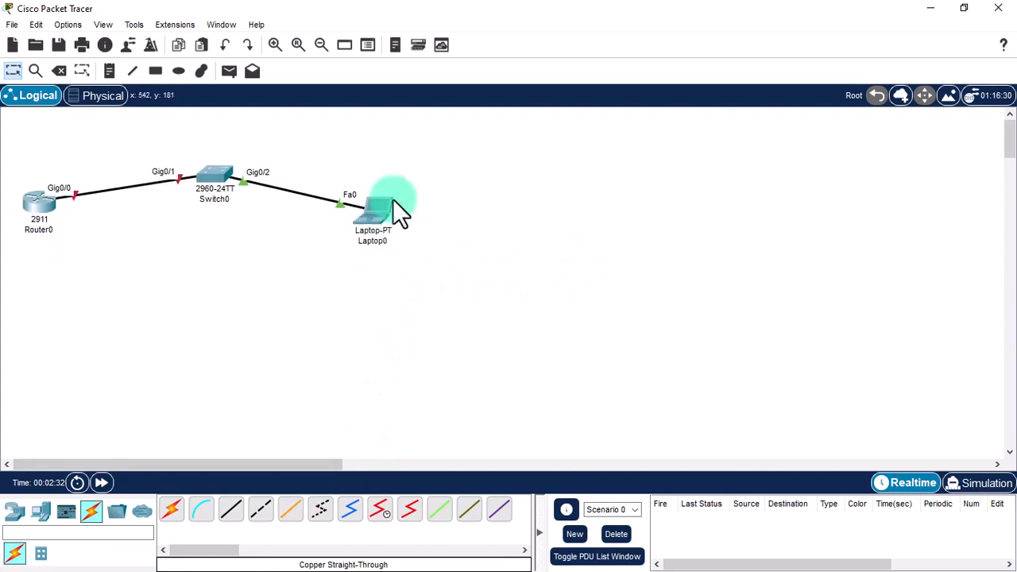
pyautogui.click(222, 25)
pyautogui.click(238, 58)
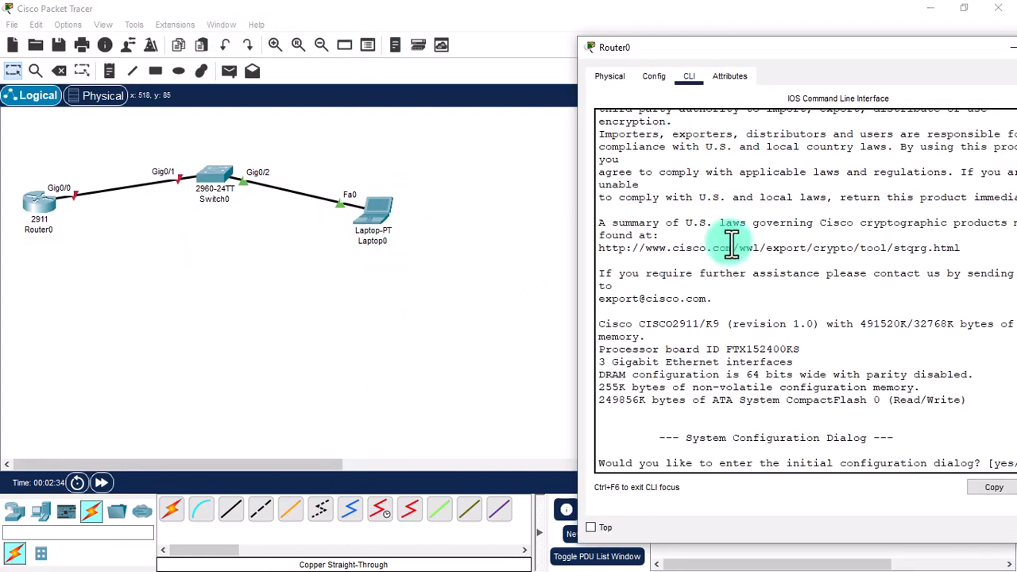
pyautogui.moveTo(777, 55); pyautogui.dragTo(671, 33)
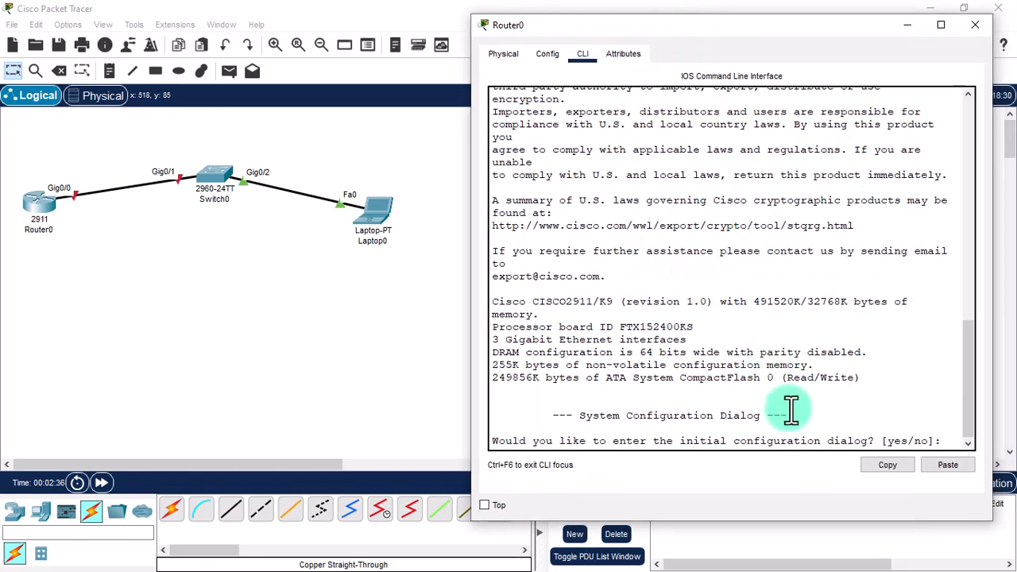
# Decline the initial configuration dialog and enter global configuration mode.
pyautogui.write('no')
pyautogui.press('Return')
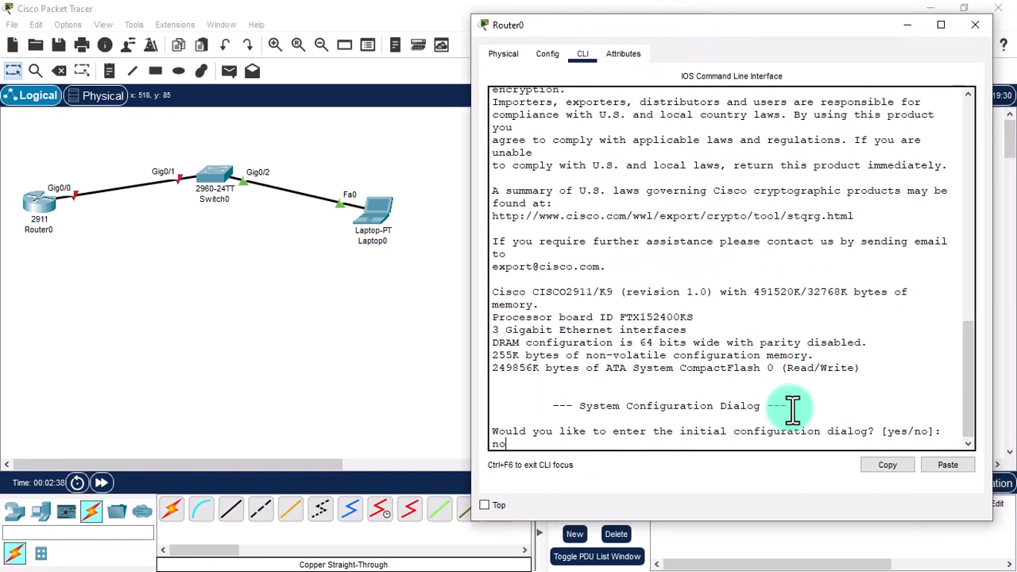
pyautogui.press('Return')
pyautogui.write('enable')
pyautogui.press('Return')
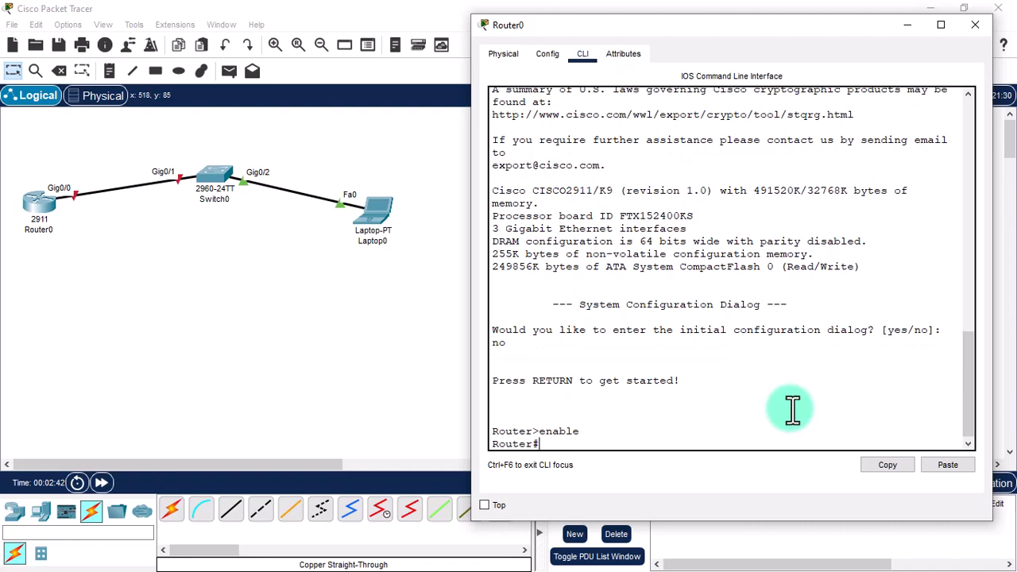
pyautogui.write('configure termi')
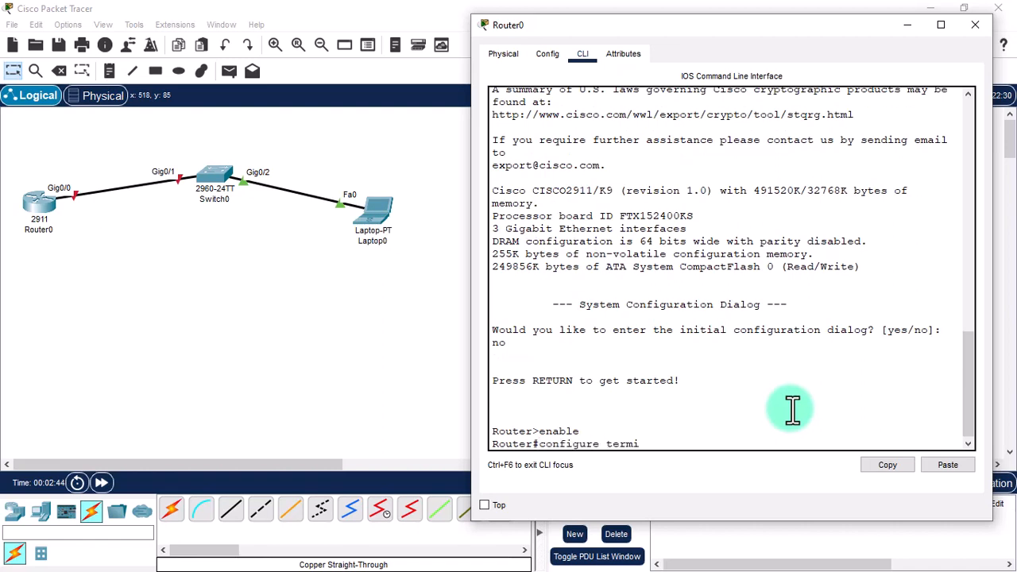
pyautogui.write('nal')
pyautogui.press('Return')
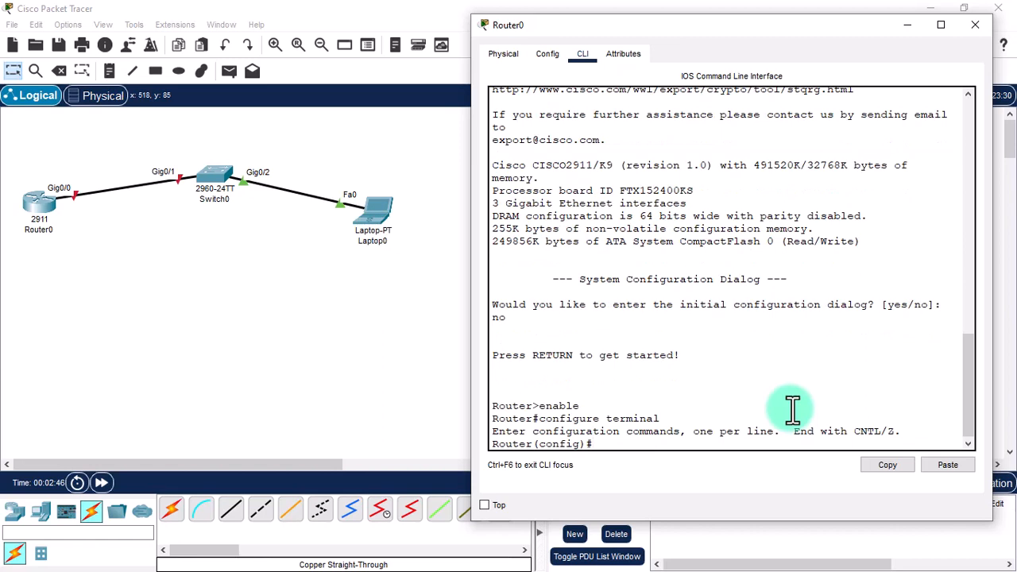
# Enable interface GigabitEthernet 0/0 with no shutdown.
pyautogui.write('interface Gigag')
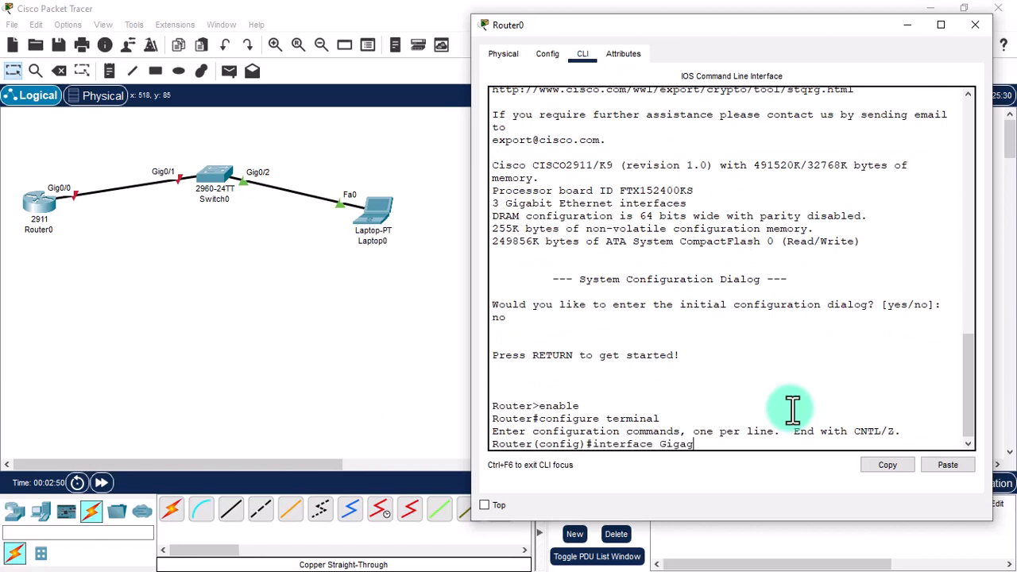
pyautogui.press('BackSpace')
pyautogui.write('bitEthernet 0/0')
pyautogui.press('Return')
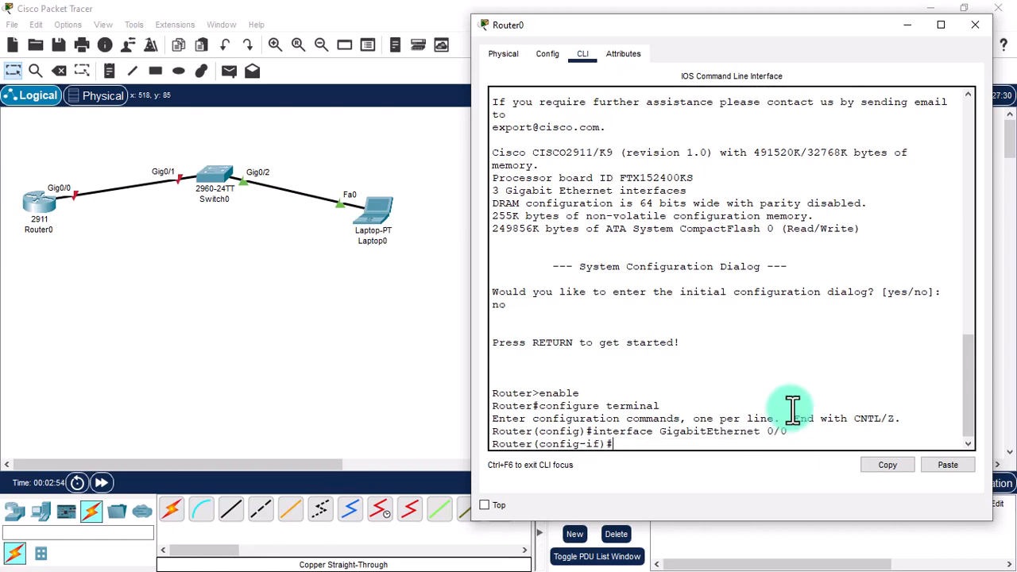
pyautogui.write('no shutdown')
pyautogui.press('Return')
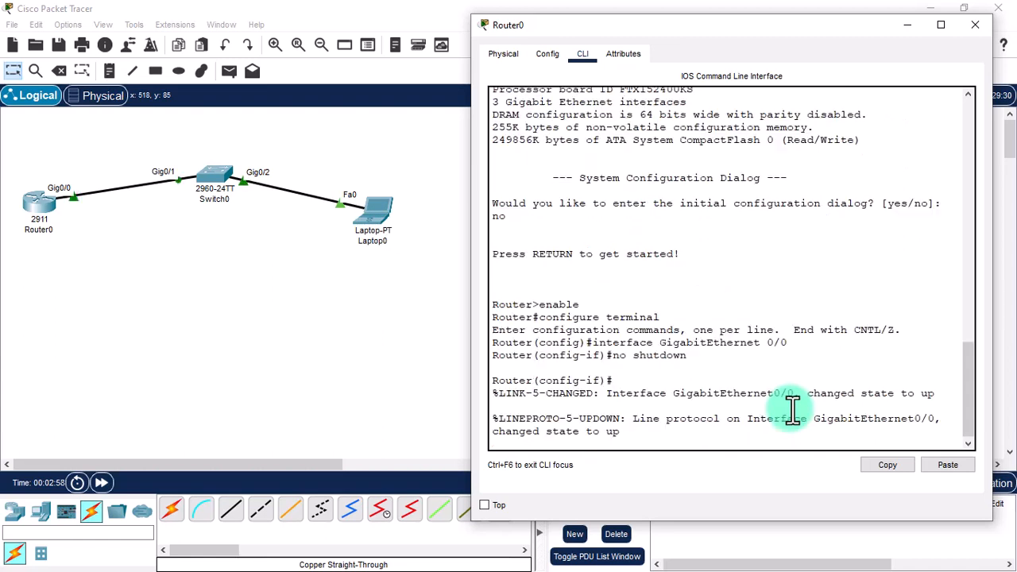
pyautogui.press('Return')
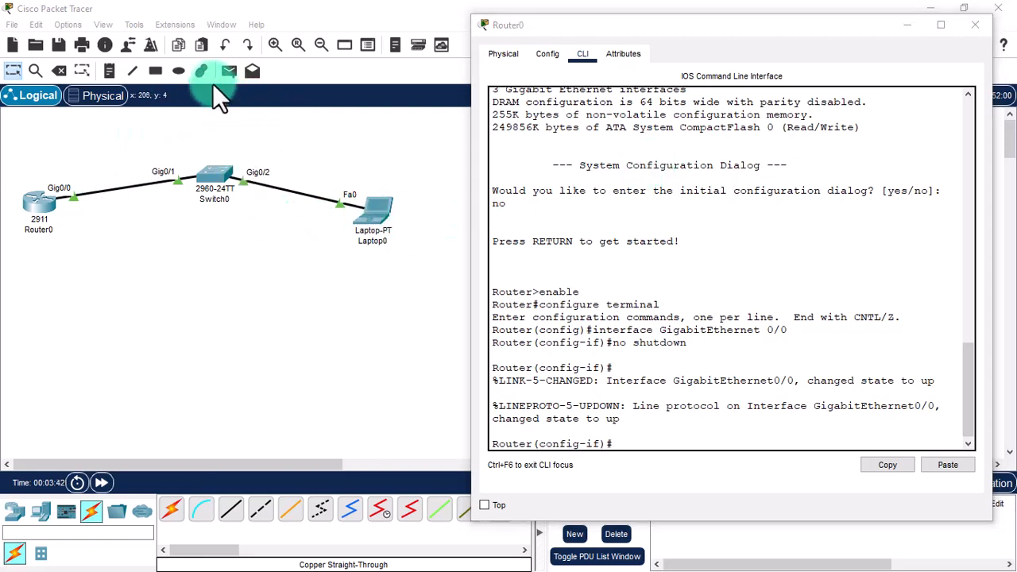
# Add notes '10.10.1.1/28', 'VLAN1: 10.10.1.10/28' and '10.10.1.2/28' by the devices.
pyautogui.click(109, 71)
pyautogui.click(62, 165)
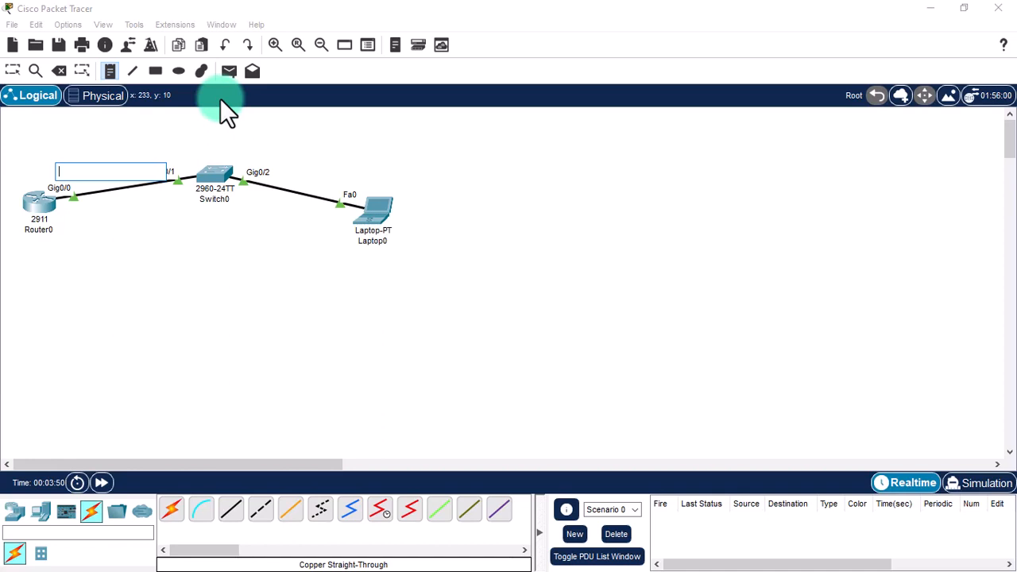
pyautogui.write('10.10.1.1/28')
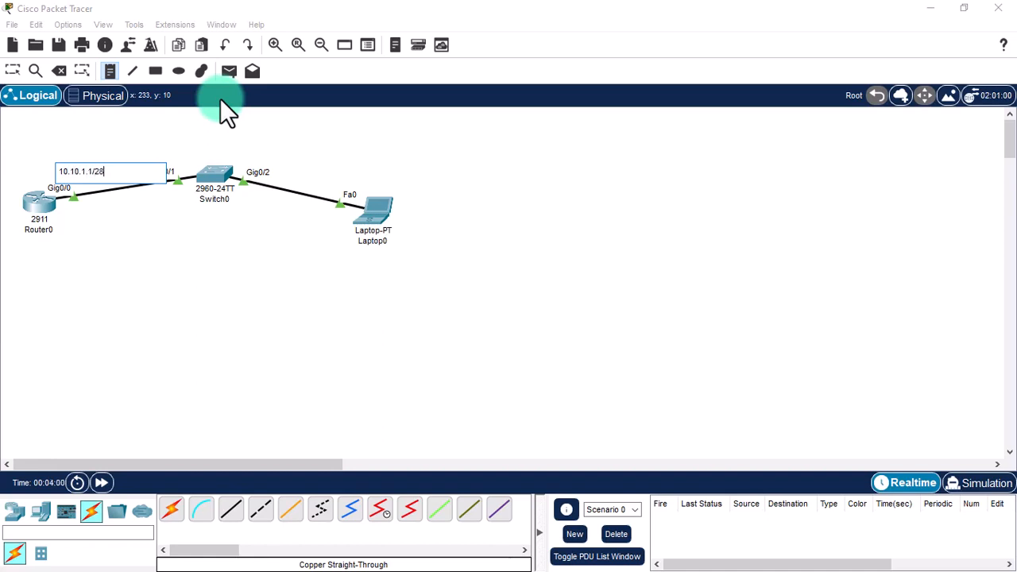
pyautogui.click(204, 143)
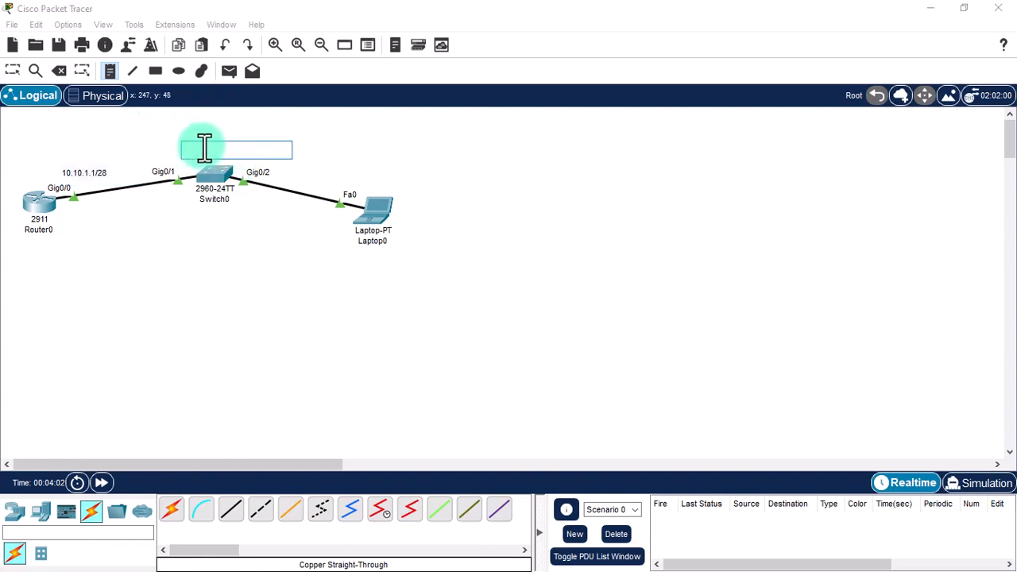
pyautogui.write('VL')
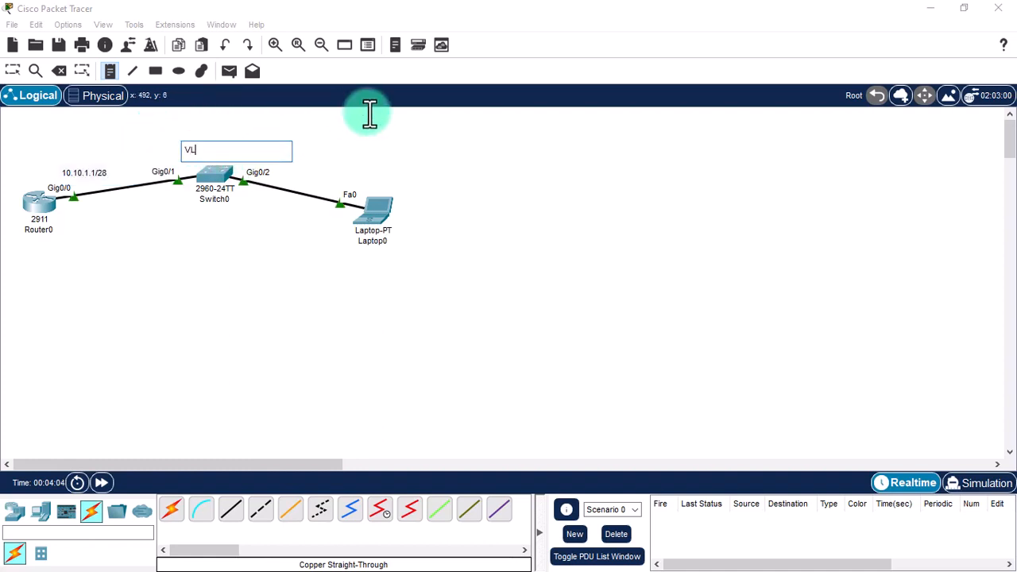
pyautogui.write('AN1: 10.10.1.')
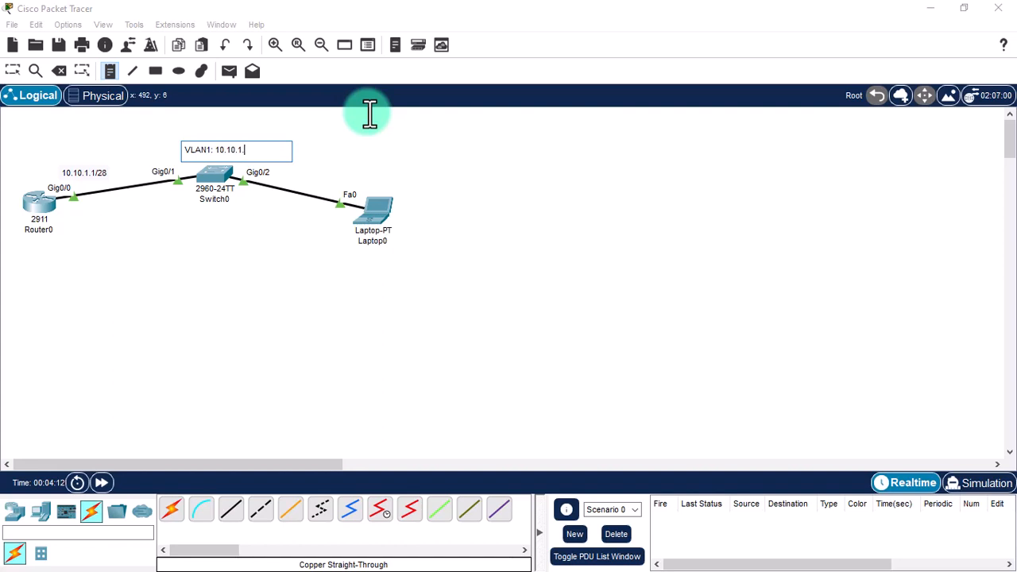
pyautogui.write('10/28')
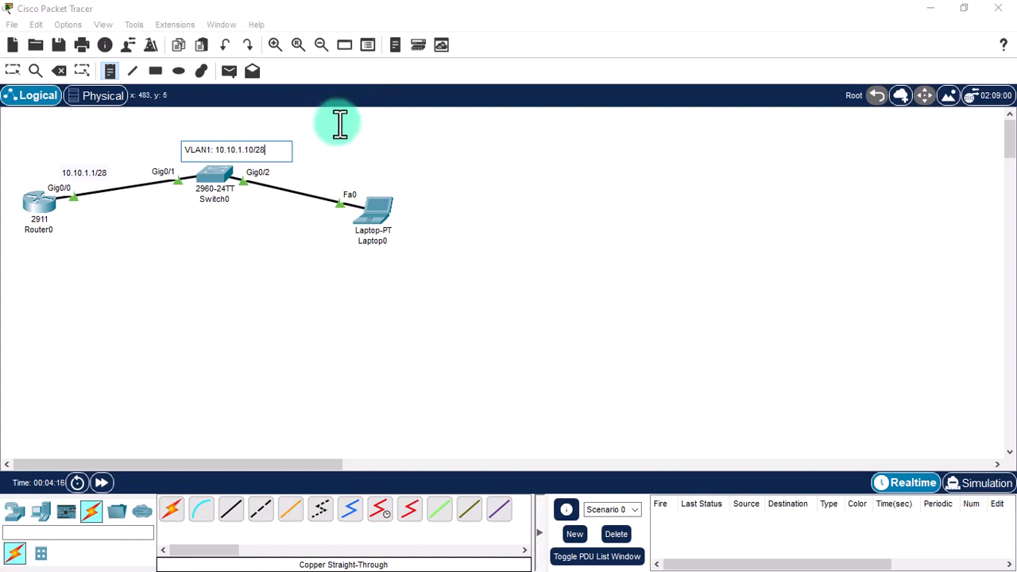
pyautogui.click(342, 254)
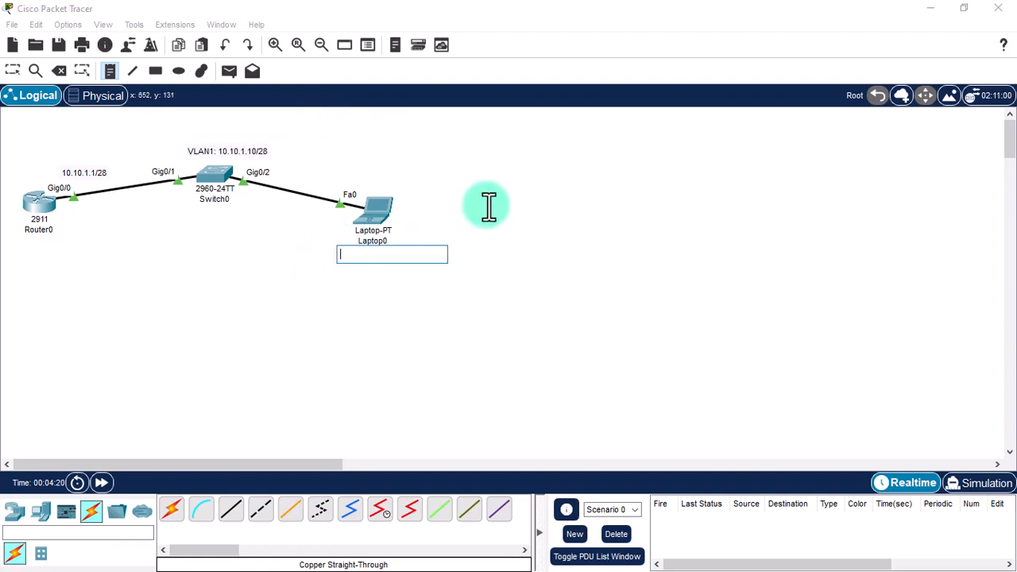
pyautogui.write('1')
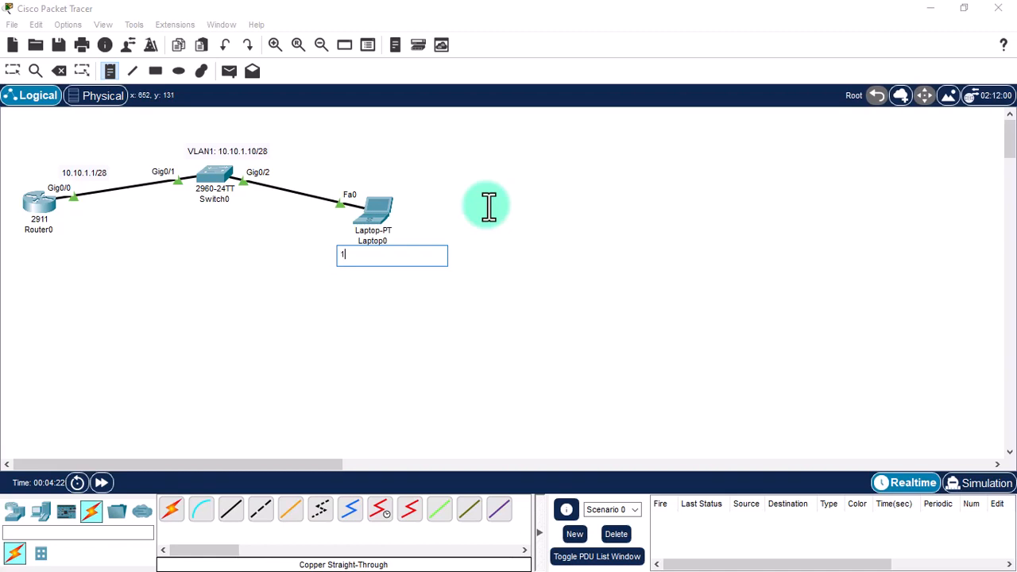
pyautogui.write('0.10.1.2/28')
pyautogui.press('Escape')
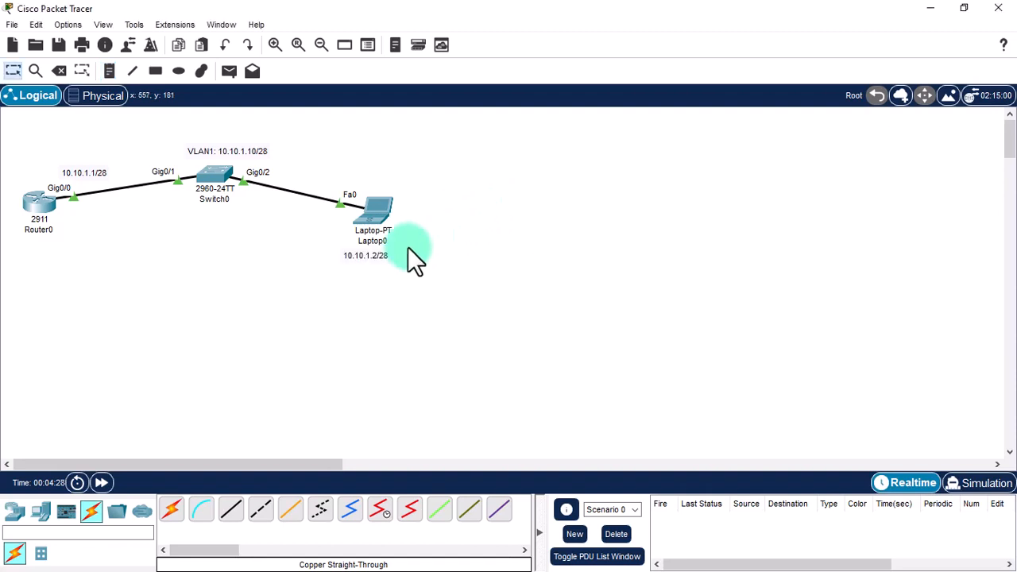
# Move the laptop and router address notes below their device labels.
pyautogui.moveTo(393, 253); pyautogui.dragTo(368, 265)
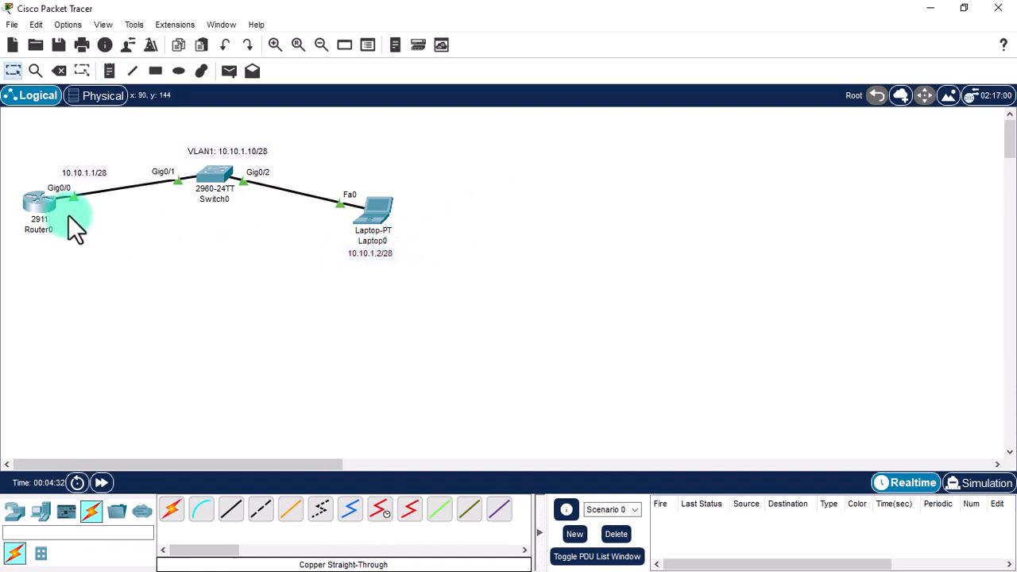
pyautogui.moveTo(77, 188); pyautogui.dragTo(77, 208)
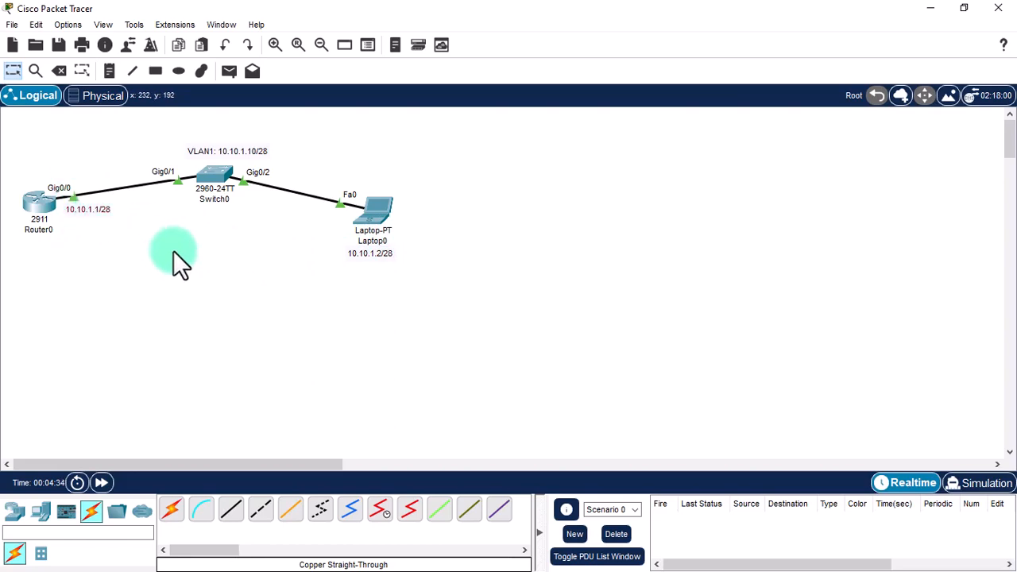
pyautogui.click(370, 216)
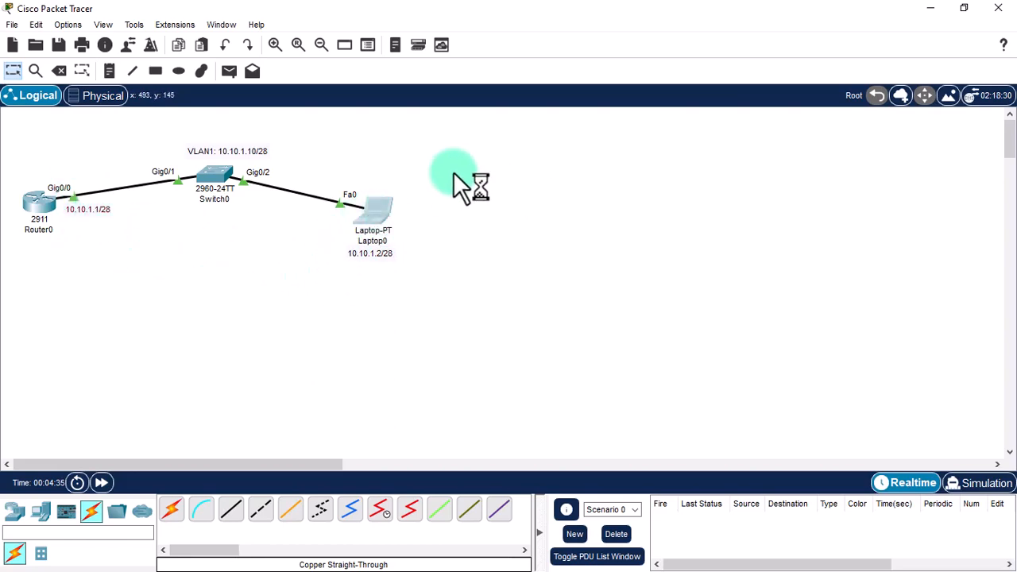
# In Laptop0's IP Configuration, enter address 10.10.1.2 with mask 255.255.255.240.
pyautogui.click(379, 61)
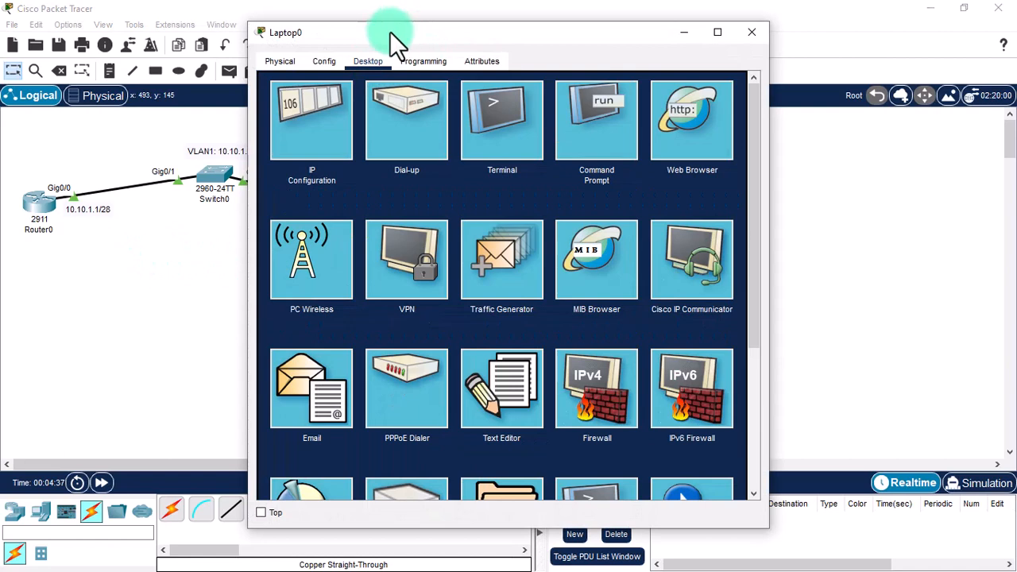
pyautogui.moveTo(389, 31); pyautogui.dragTo(609, 52)
pyautogui.click(520, 139)
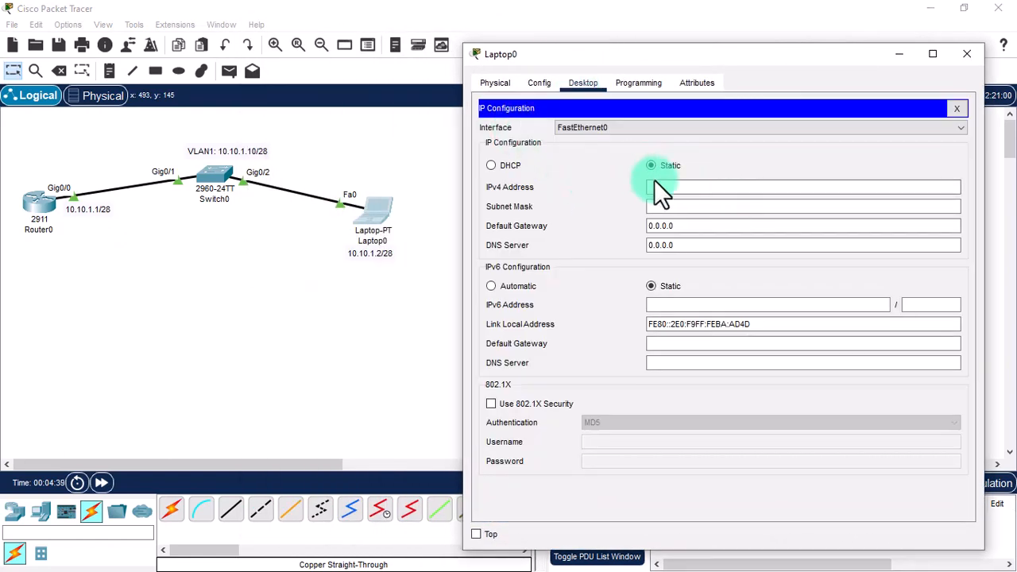
pyautogui.click(675, 189)
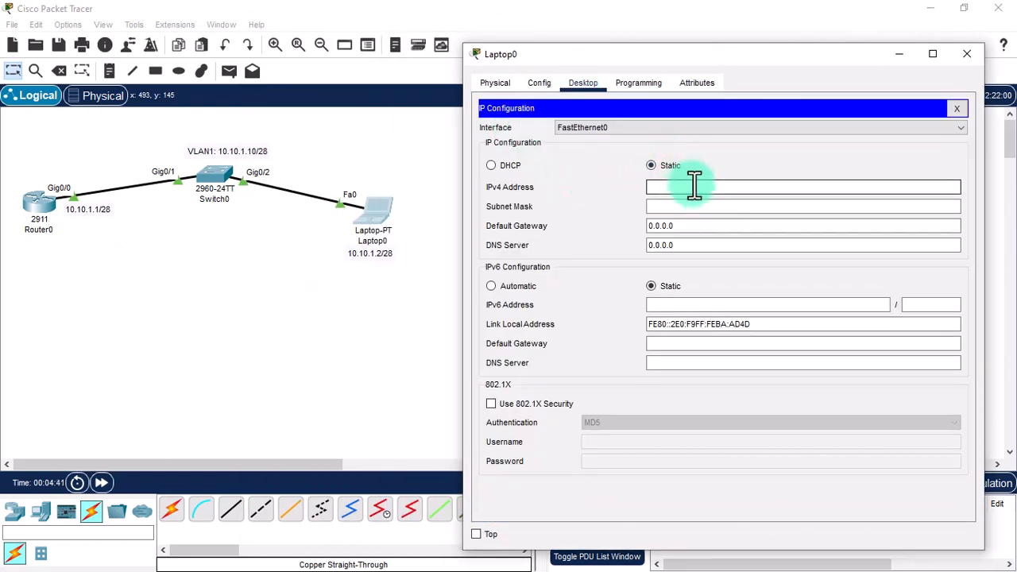
pyautogui.write('10.10.1')
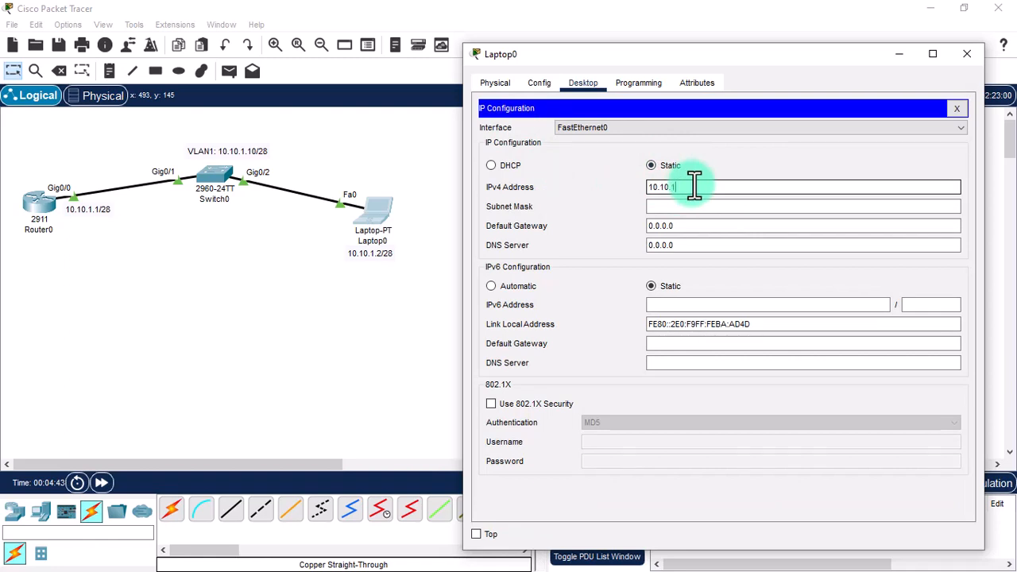
pyautogui.write('.2')
pyautogui.click(707, 207)
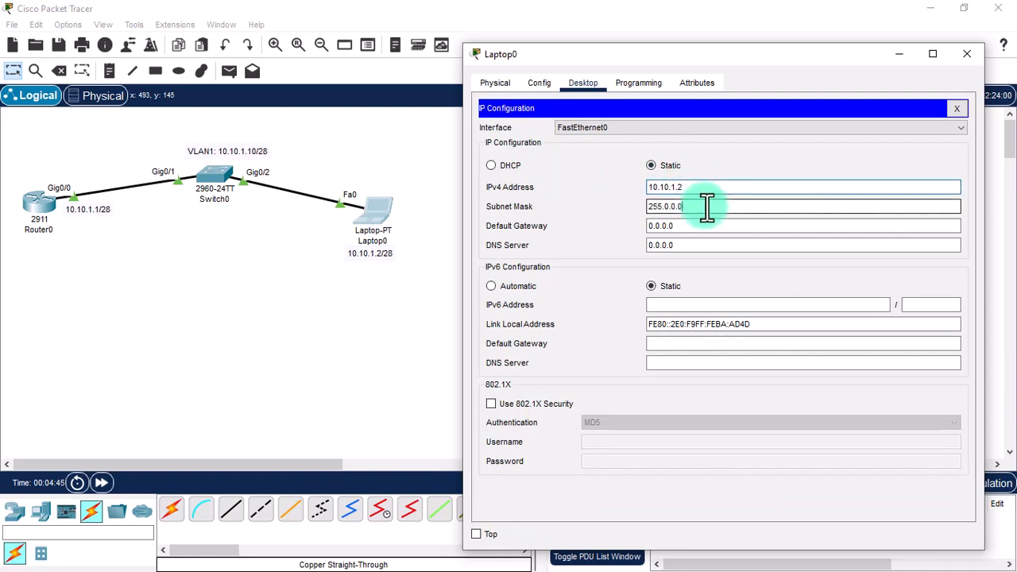
pyautogui.moveTo(648, 206); pyautogui.dragTo(715, 213)
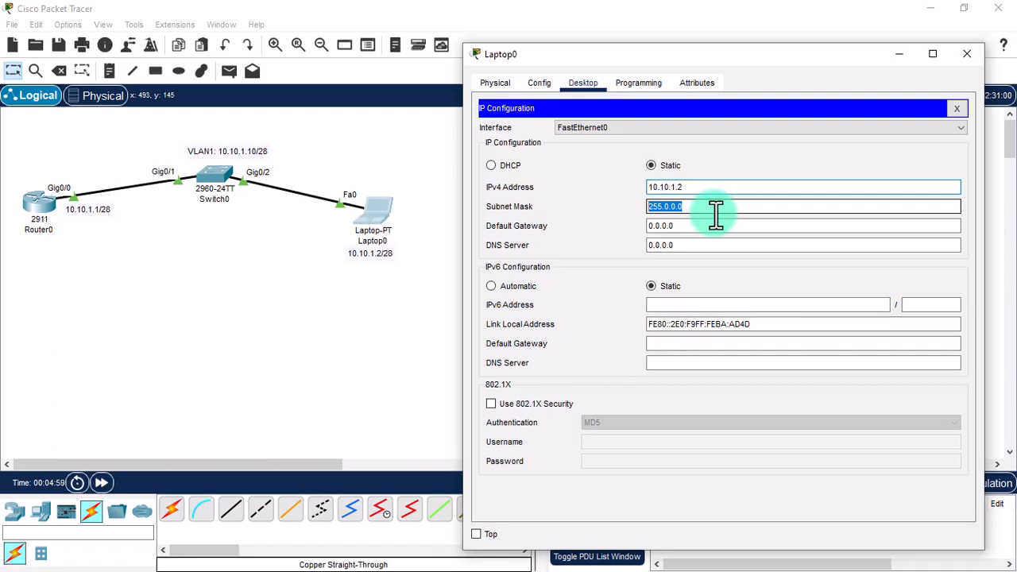
pyautogui.write('255.255.255')
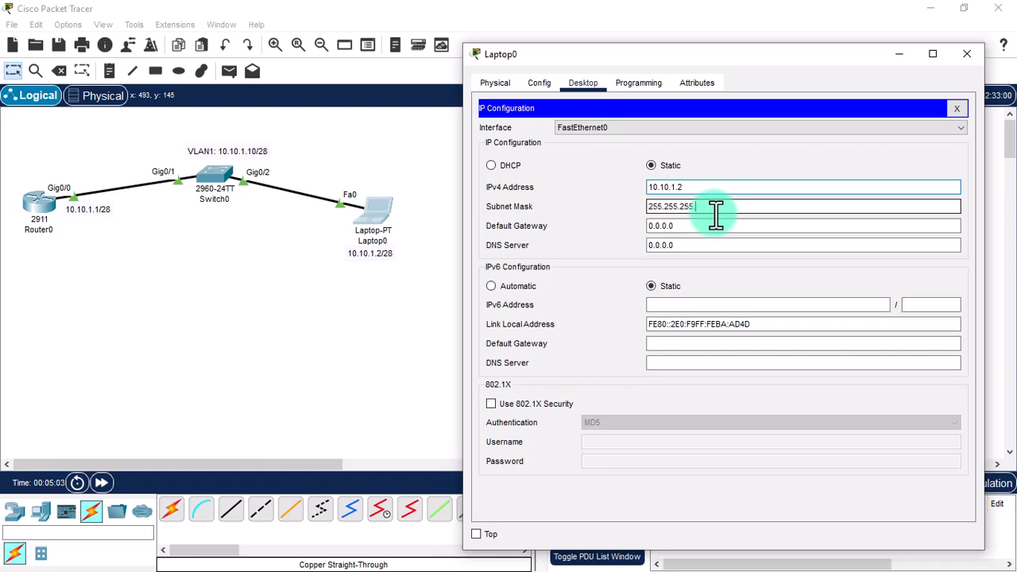
pyautogui.write('.240')
# Set the laptop's default gateway to 10.10.1.1 and close its window.
pyautogui.moveTo(715, 208); pyautogui.dragTo(620, 225)
pyautogui.click(685, 245)
pyautogui.write('10.')
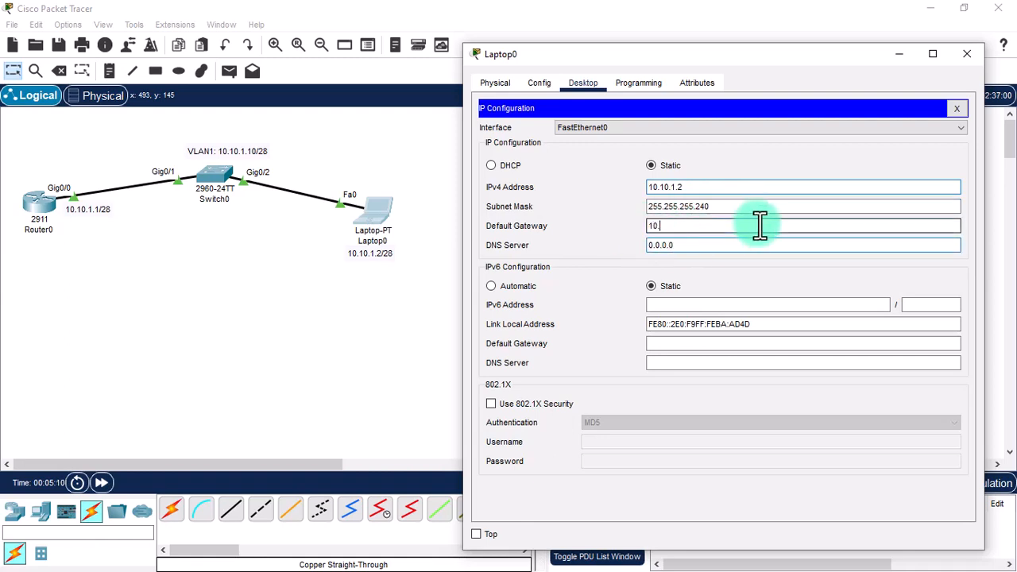
pyautogui.write('10.1.1')
pyautogui.click(954, 128)
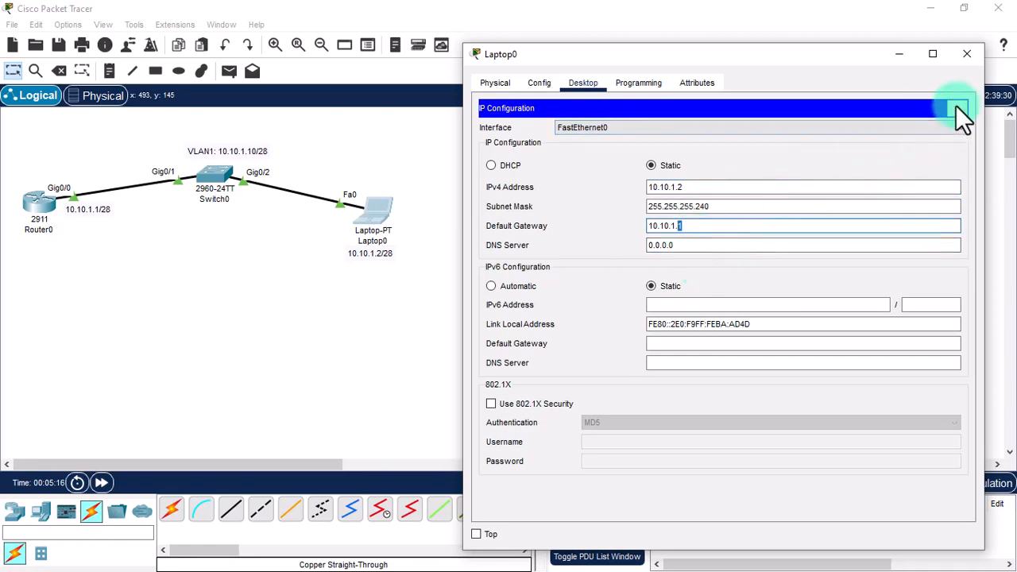
pyautogui.click(957, 108)
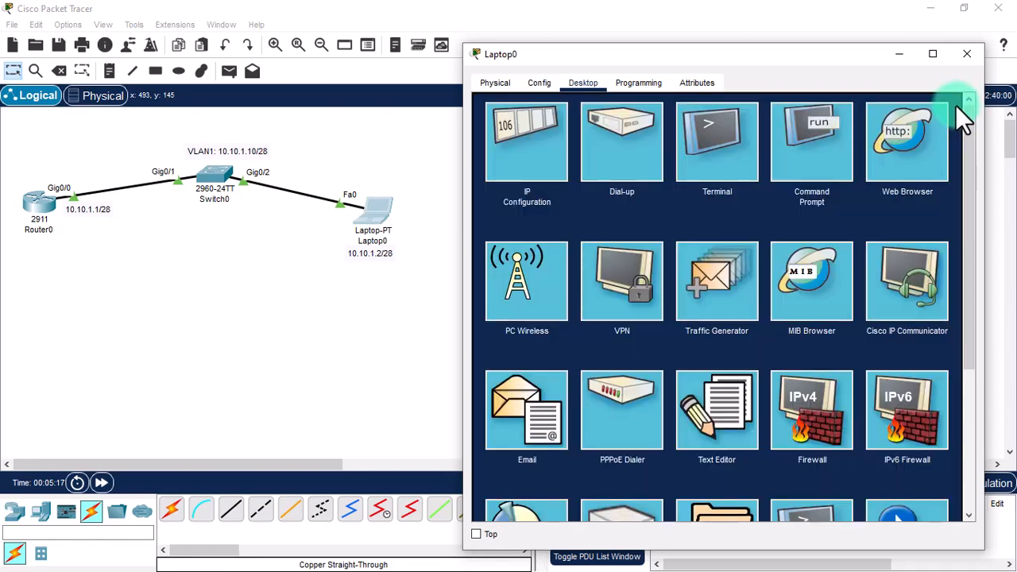
pyautogui.click(967, 56)
# Give Gig0/0 ip address 10.10.1.1 255.255.255.240 and exit to privileged mode.
pyautogui.click(51, 207)
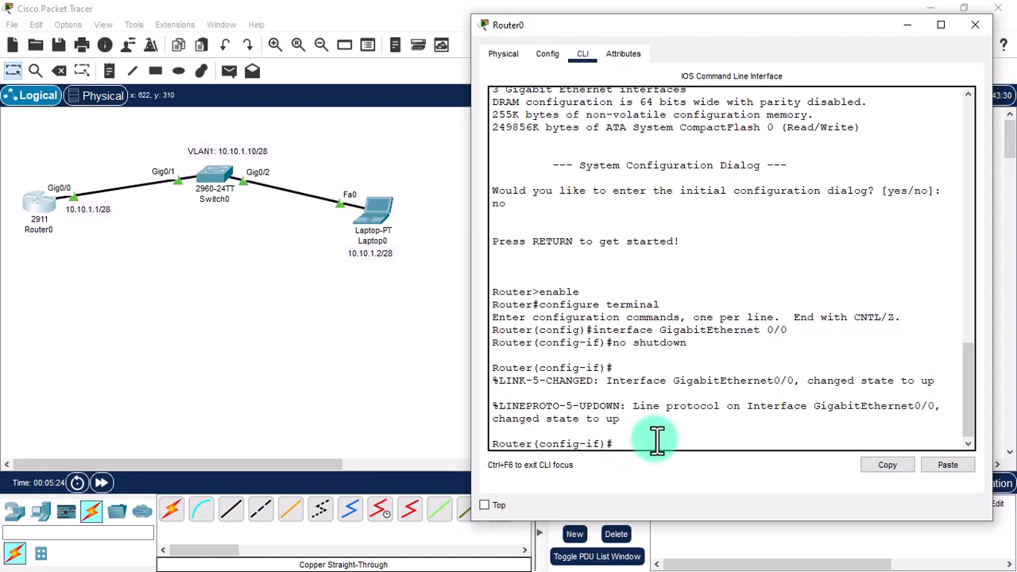
pyautogui.write('ip address 10.10.1.1 255.255.255.2')
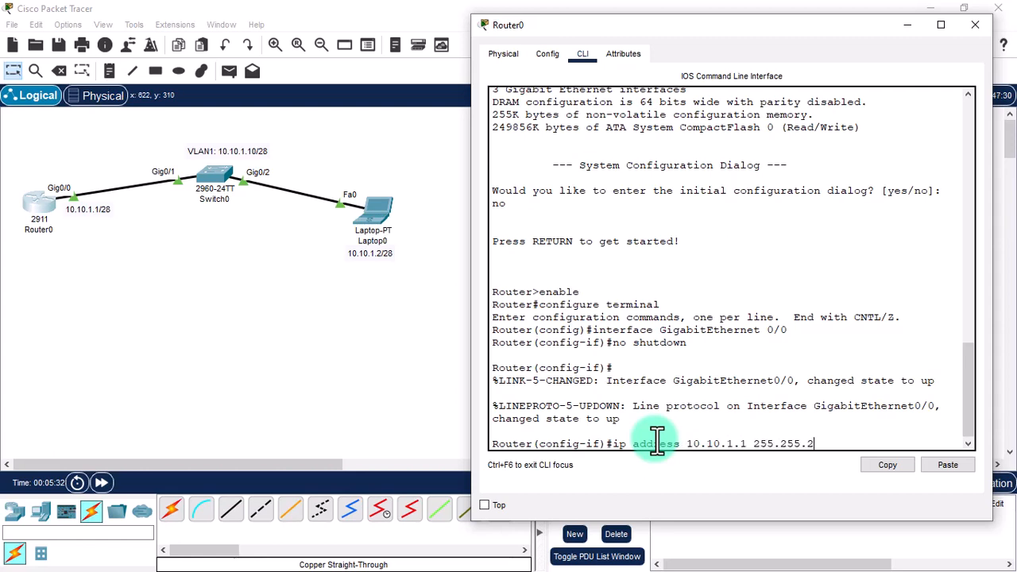
pyautogui.write('40')
pyautogui.press('Return')
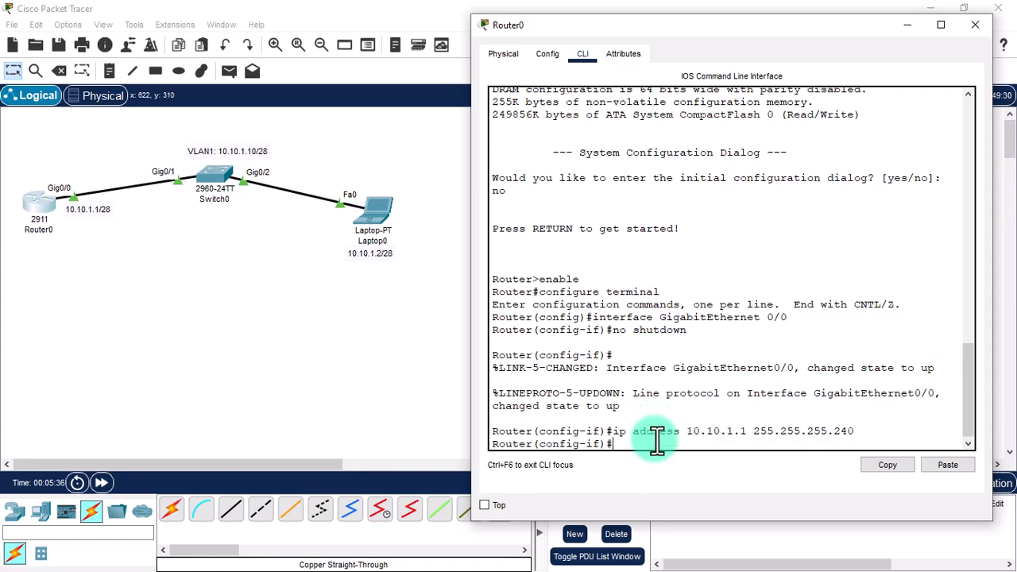
pyautogui.write('exit')
pyautogui.press('Return')
pyautogui.write('exit')
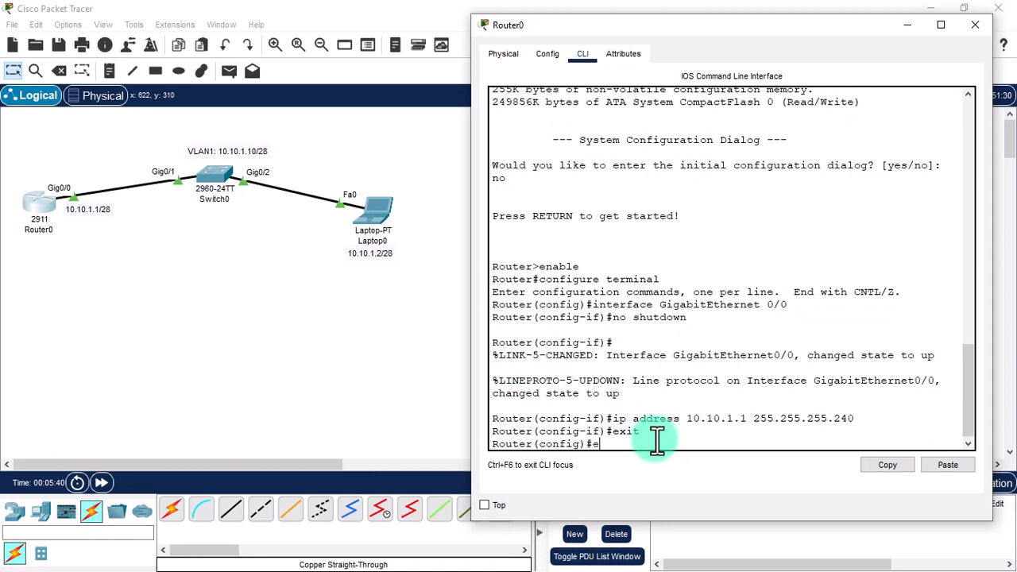
pyautogui.press('Return')
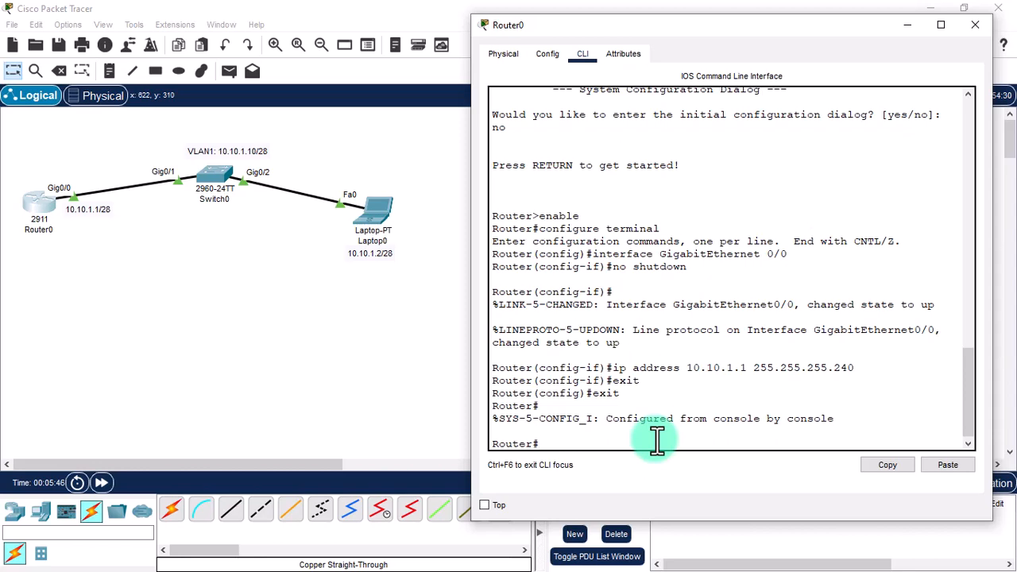
pyautogui.write('show ip ssh')
# Run show ip ssh and highlight the 'SSH Disabled - version 1.99' line.
pyautogui.press('Return')
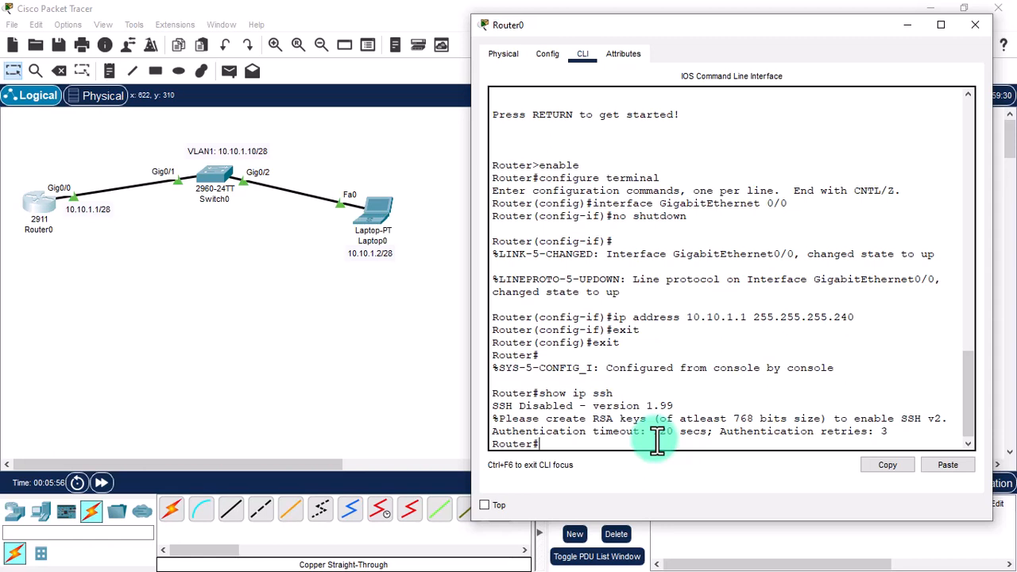
pyautogui.moveTo(492, 404); pyautogui.dragTo(680, 413)
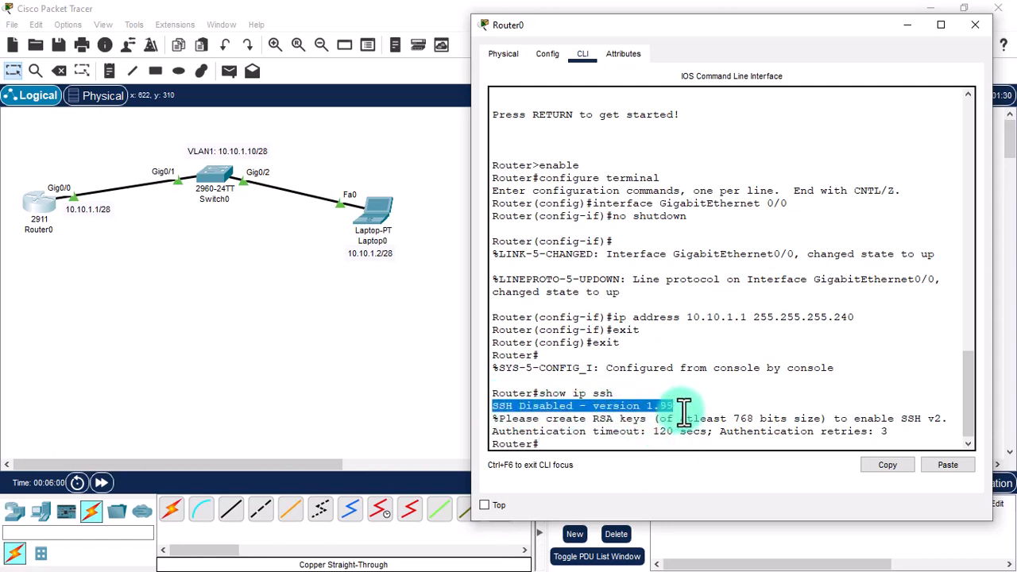
pyautogui.click(680, 412)
pyautogui.moveTo(595, 407); pyautogui.dragTo(697, 406)
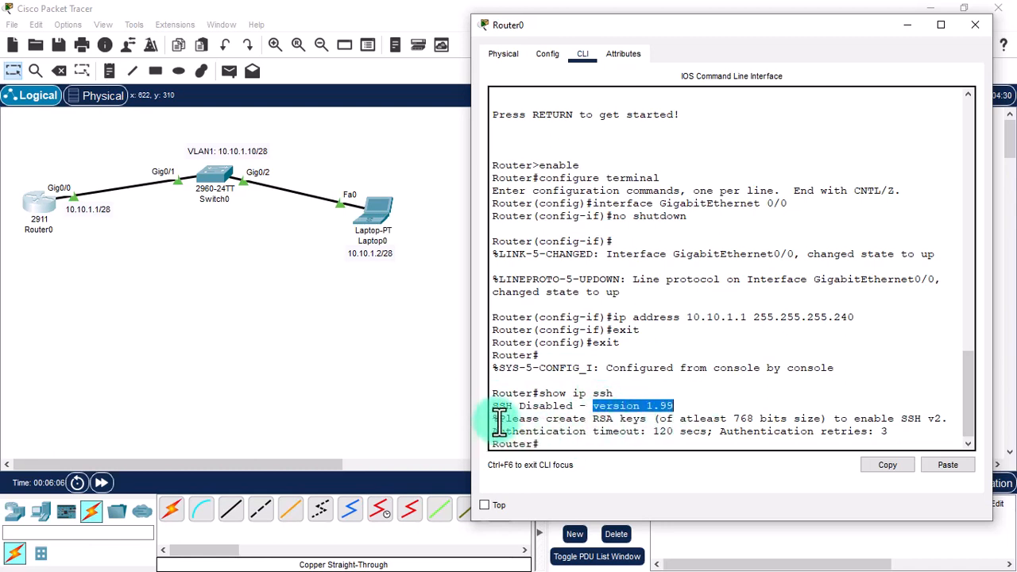
pyautogui.click(567, 443)
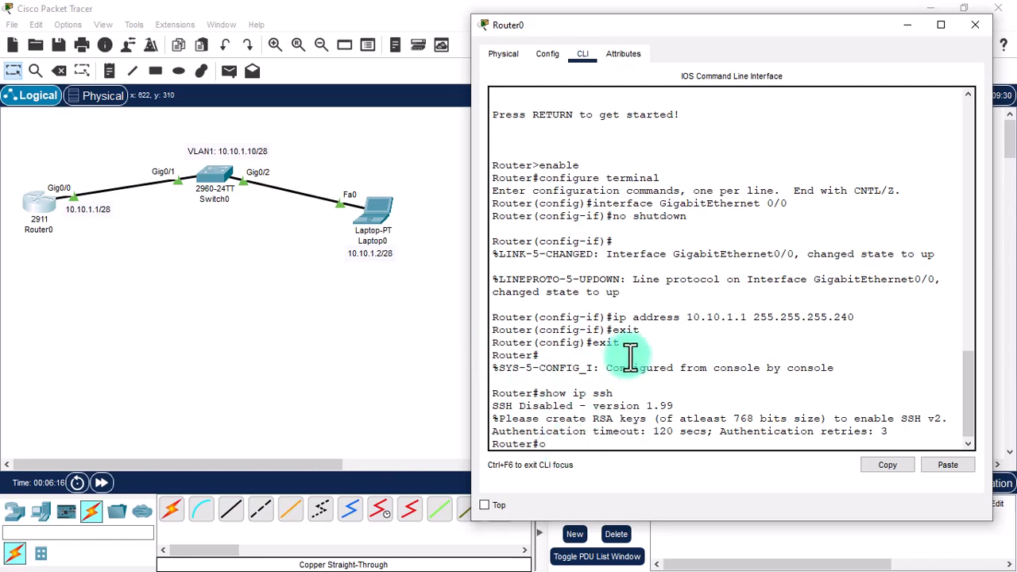
# Enter configure terminal and set hostname Router0.
pyautogui.write('configure terminal')
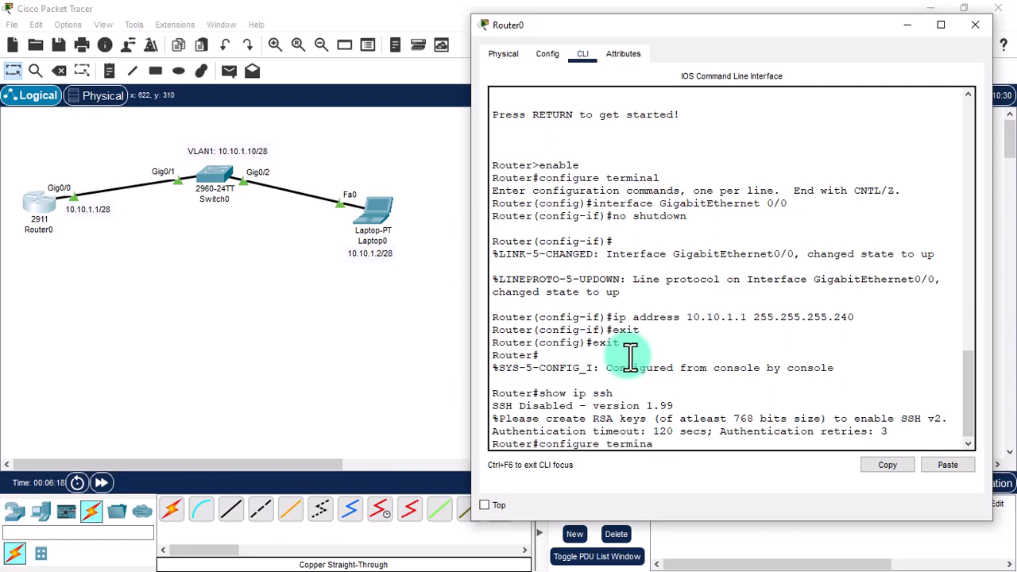
pyautogui.press('Return')
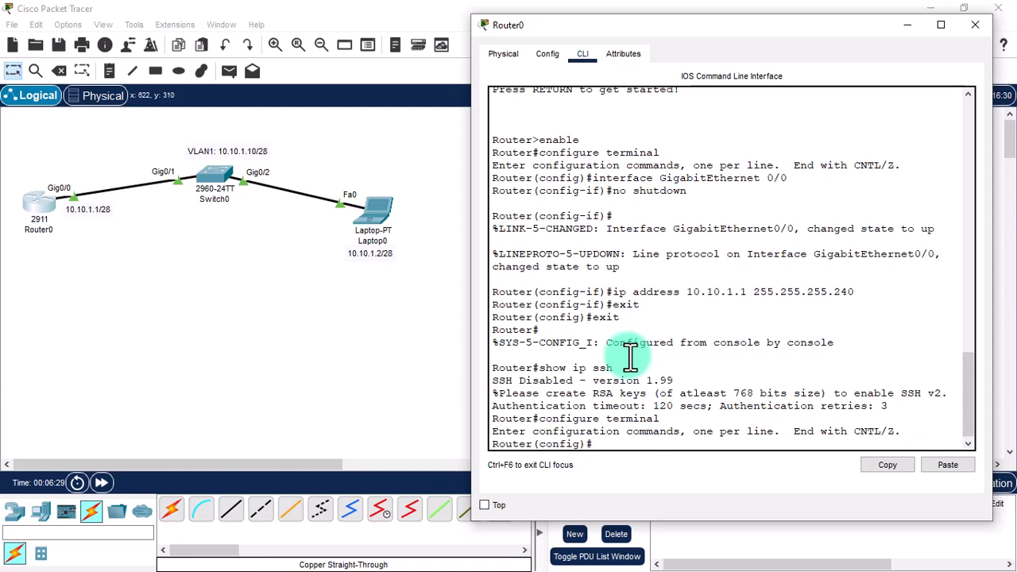
pyautogui.write('hostname Router')
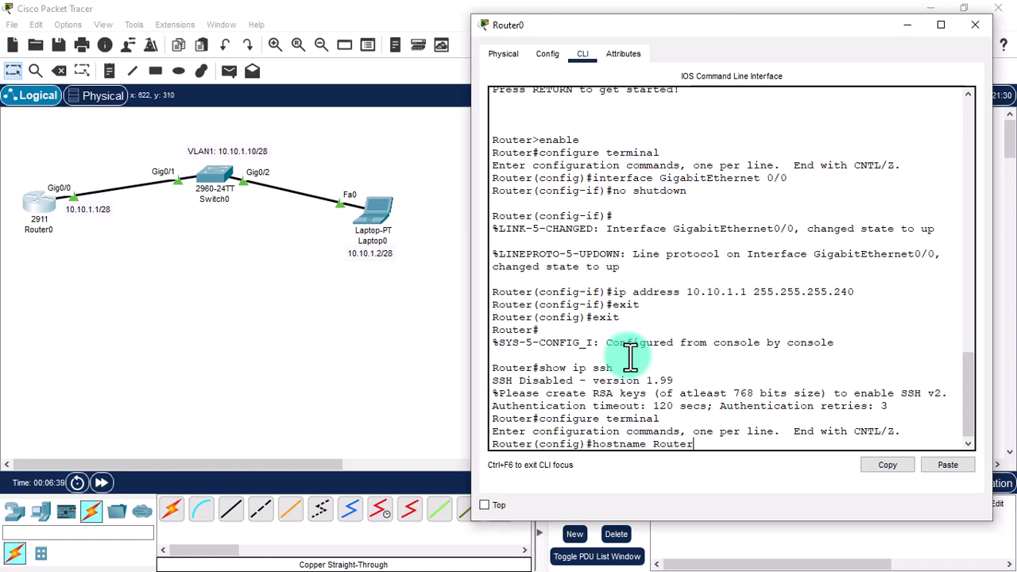
pyautogui.write('0')
pyautogui.press('Return')
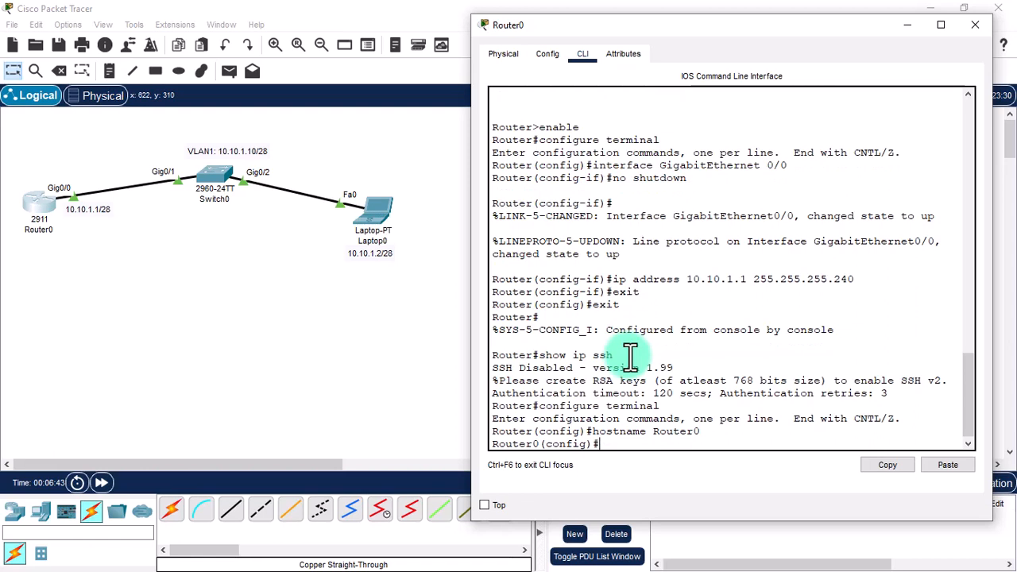
# Highlight the old Router name and the new Router0 prompt in the output.
pyautogui.write('ip')
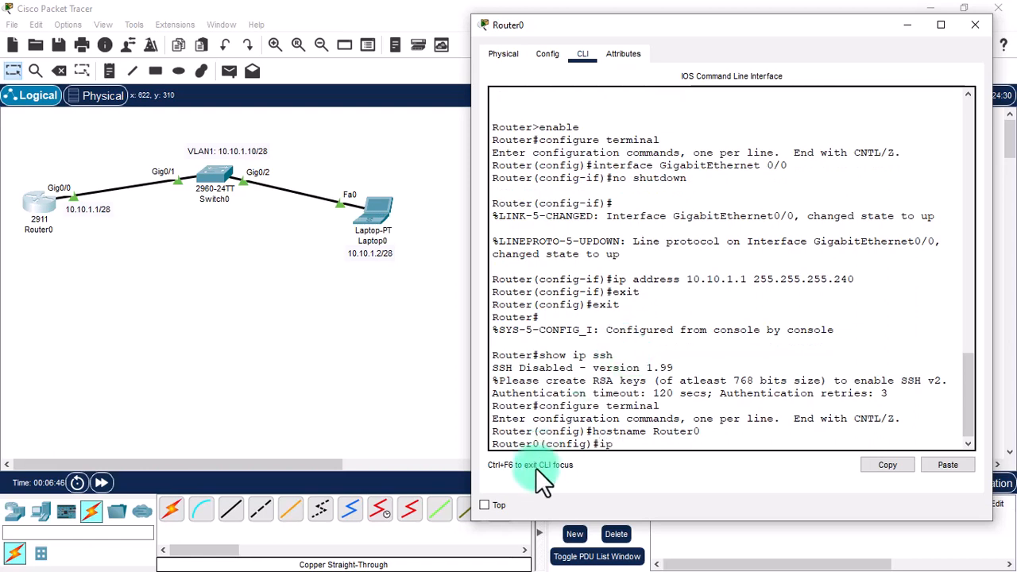
pyautogui.moveTo(492, 431); pyautogui.dragTo(530, 433)
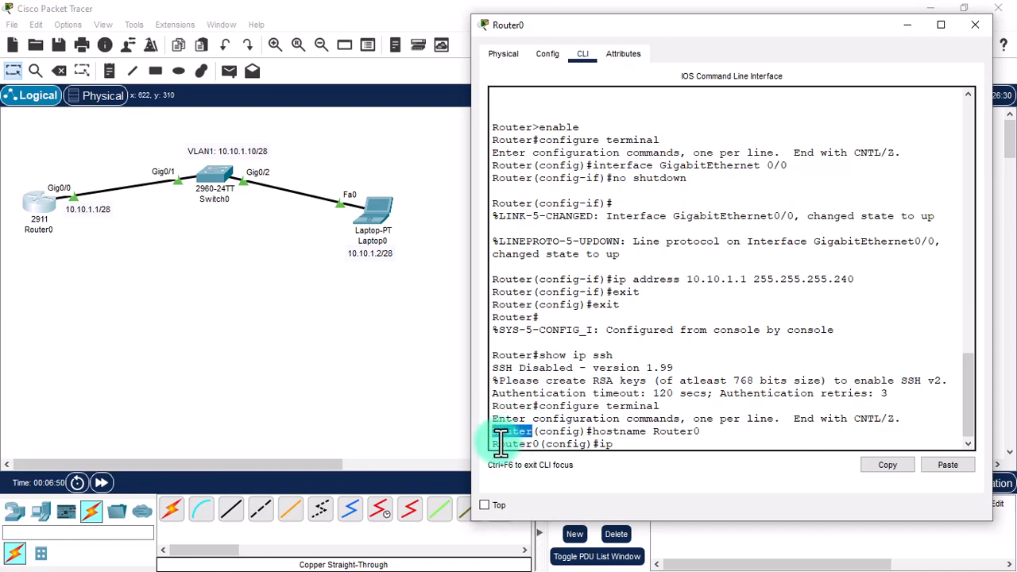
pyautogui.moveTo(492, 444); pyautogui.dragTo(543, 447)
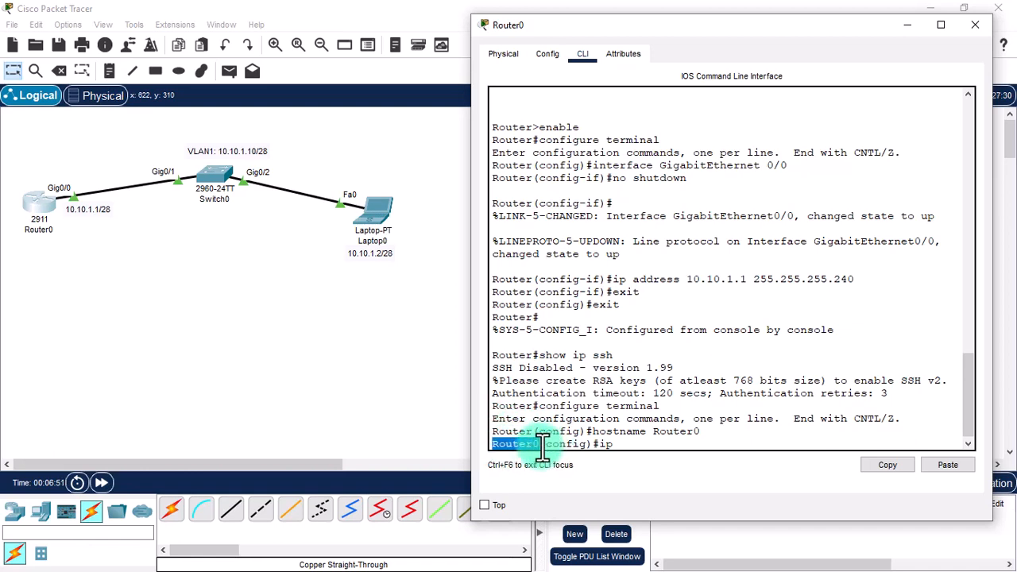
pyautogui.click(639, 442)
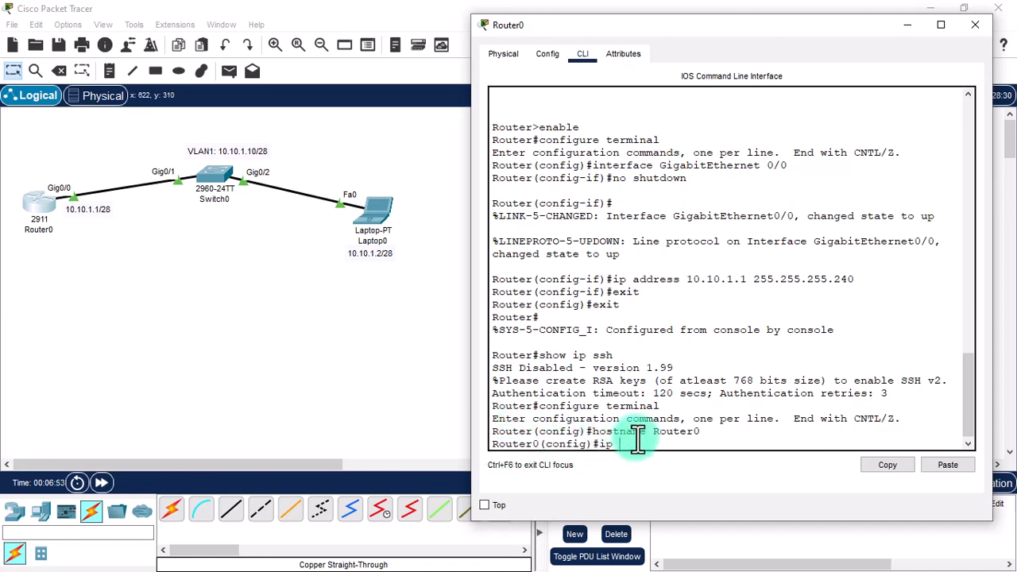
# Set Router0's domain name to cisco.com, checking the syntax with '?' help.
pyautogui.write('ip domain')
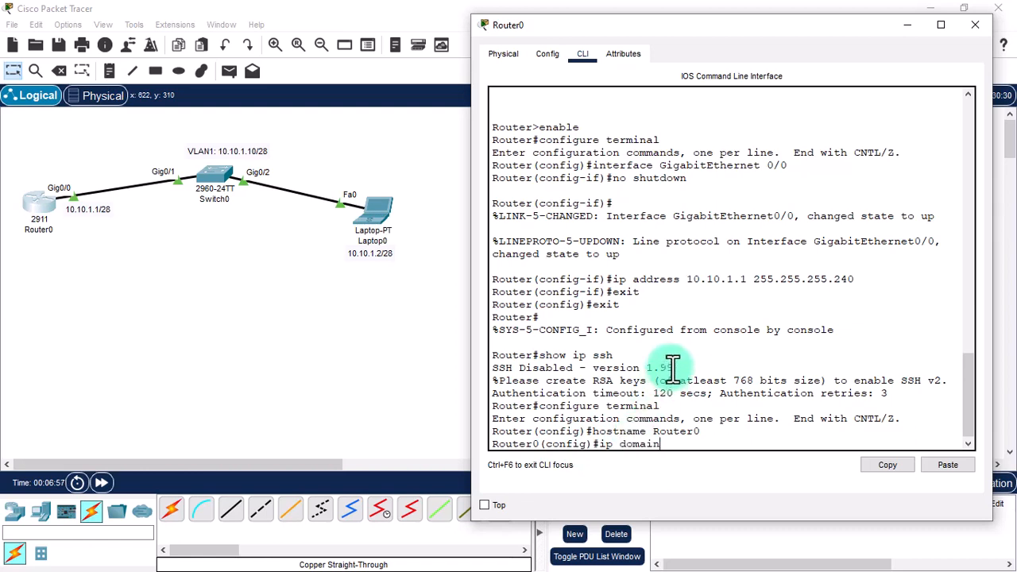
pyautogui.write('-name')
pyautogui.press('BackSpace')
pyautogui.press('BackSpace')
pyautogui.press('BackSpace')
pyautogui.press('BackSpace')
pyautogui.press('BackSpace')
pyautogui.press('BackSpace')
pyautogui.press('BackSpace')
pyautogui.press('BackSpace')
pyautogui.press('BackSpace')
pyautogui.press('BackSpace')
pyautogui.press('BackSpace')
pyautogui.press('BackSpace')
pyautogui.press('BackSpace')
pyautogui.write('?')
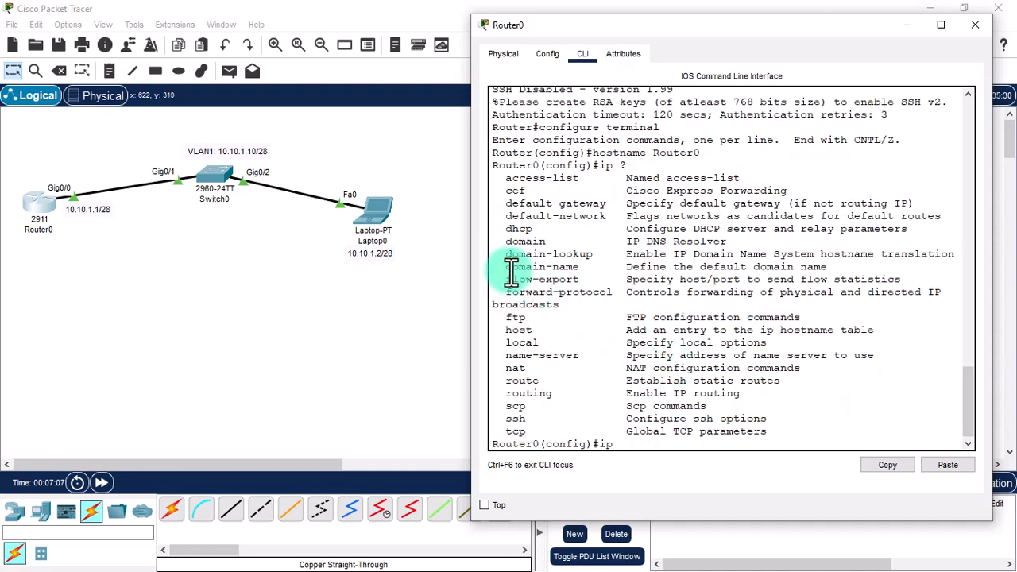
pyautogui.moveTo(505, 267); pyautogui.dragTo(790, 268)
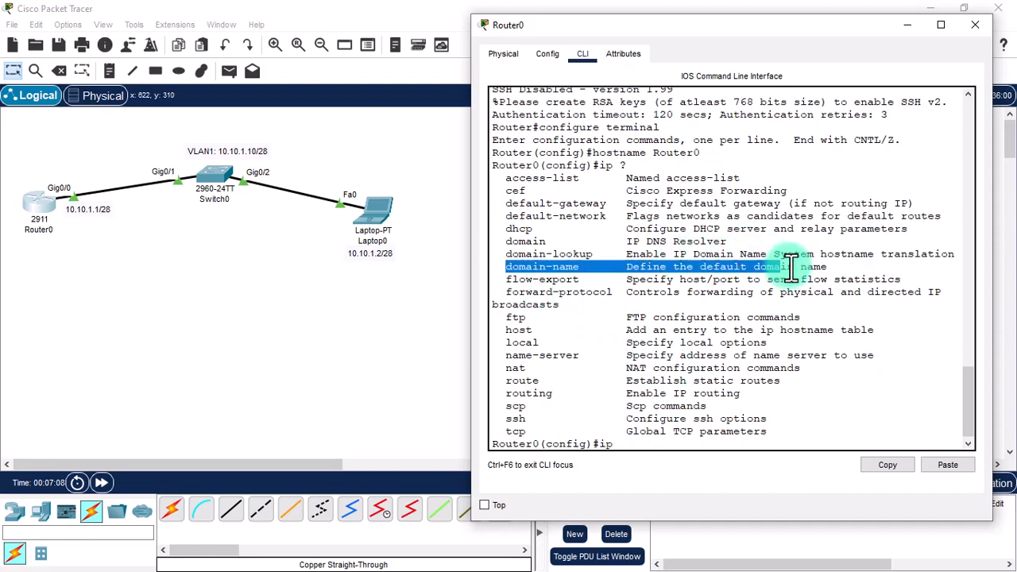
pyautogui.click(737, 421)
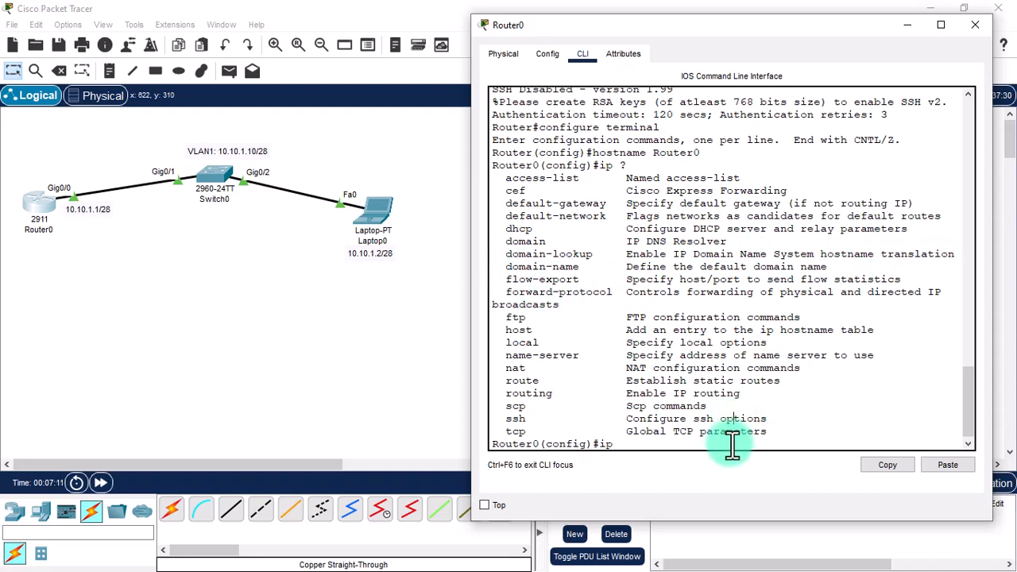
pyautogui.write('domain')
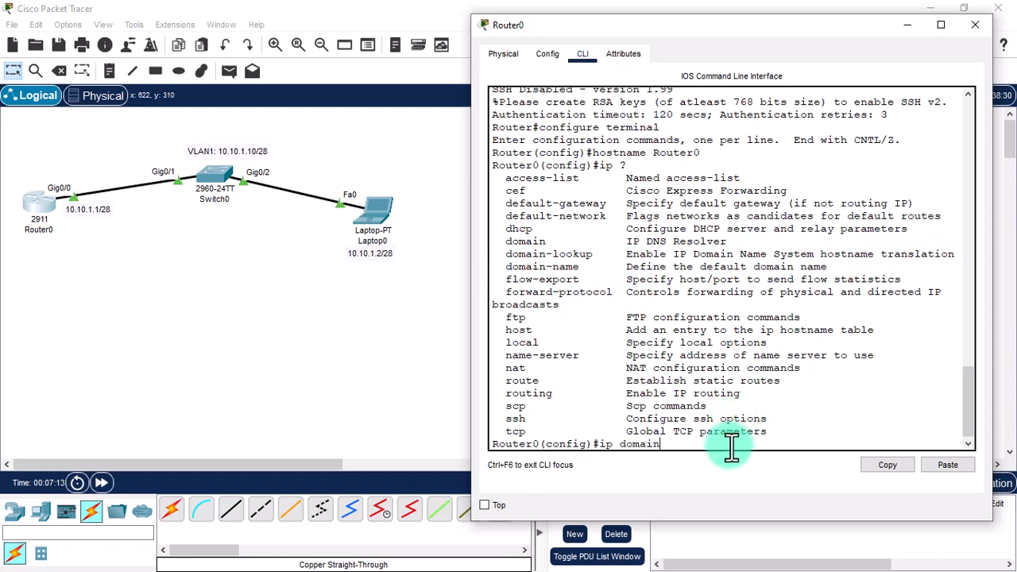
pyautogui.write('-name cisco.com')
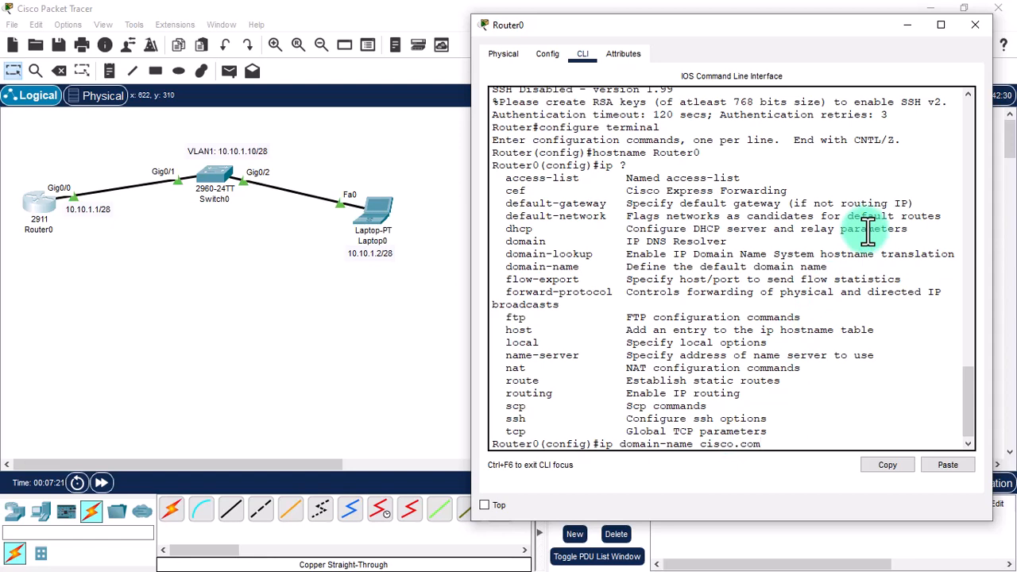
pyautogui.press('Return')
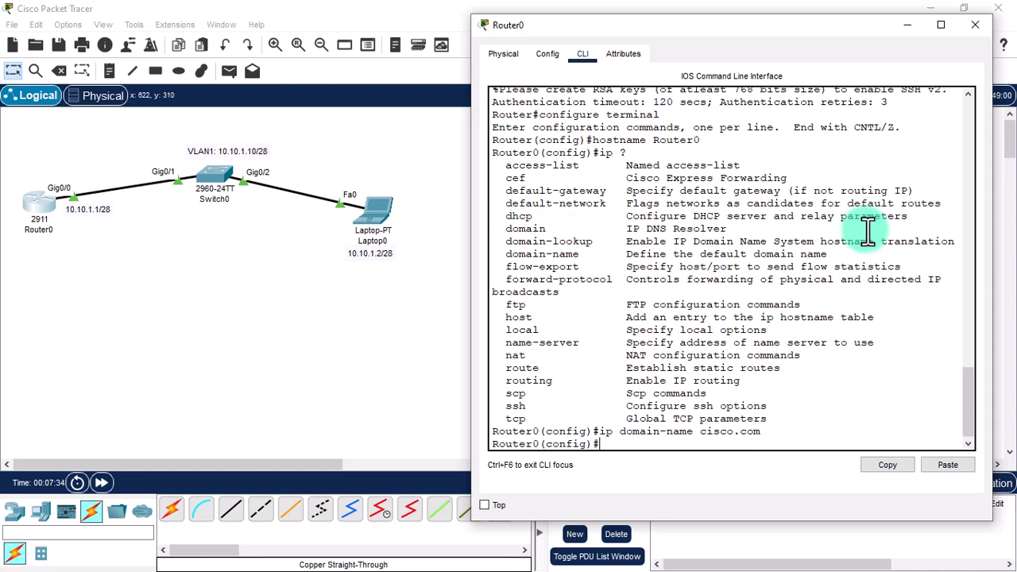
# Generate a 2048-bit general-purpose RSA key pair and begin 'ip ssh version 2'.
pyautogui.write('crypto key generate')
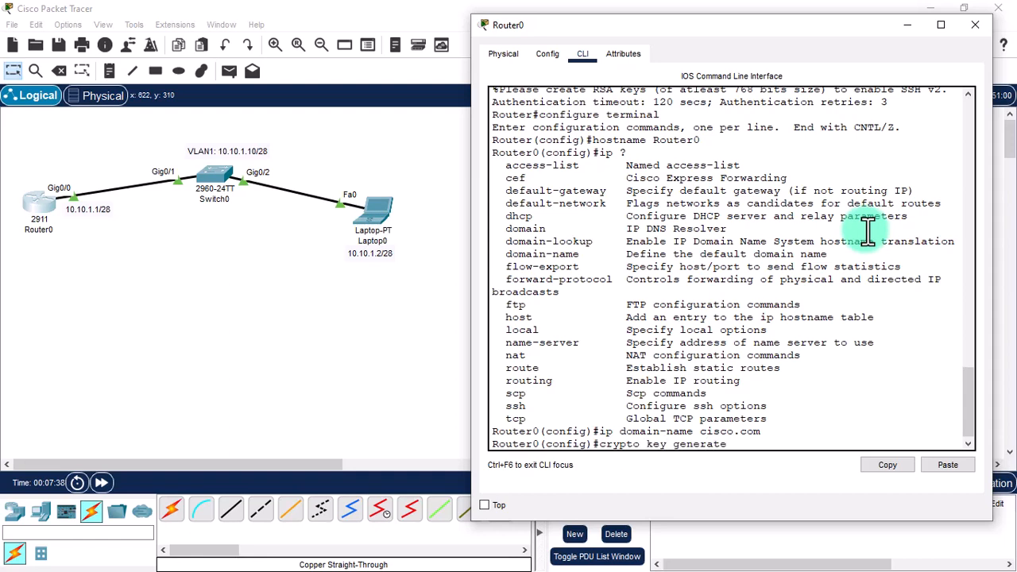
pyautogui.write(' rsa ')
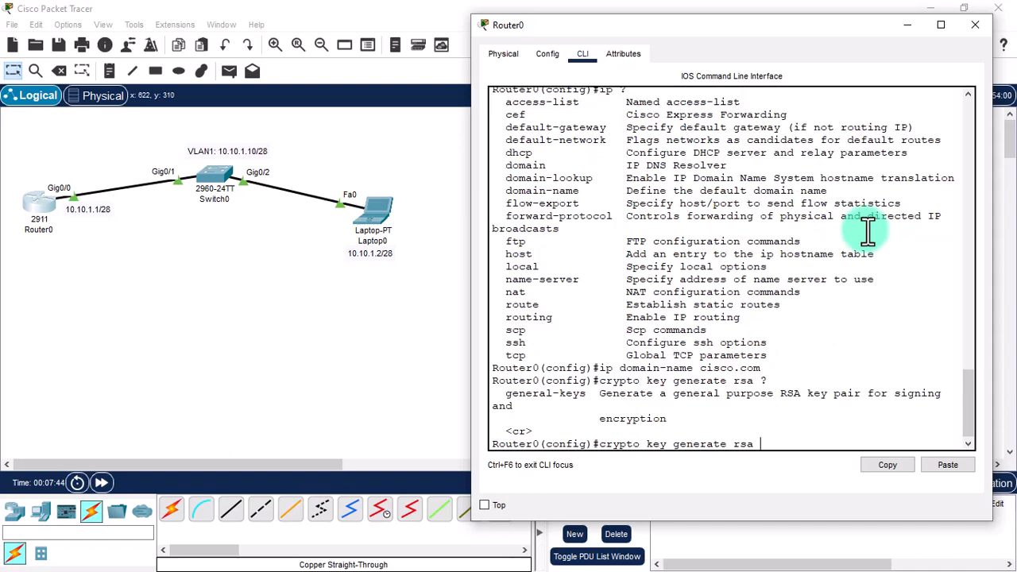
pyautogui.write('?general-keys modul')
pyautogui.press('BackSpace')
pyautogui.press('BackSpace')
pyautogui.press('BackSpace')
pyautogui.press('BackSpace')
pyautogui.press('BackSpace')
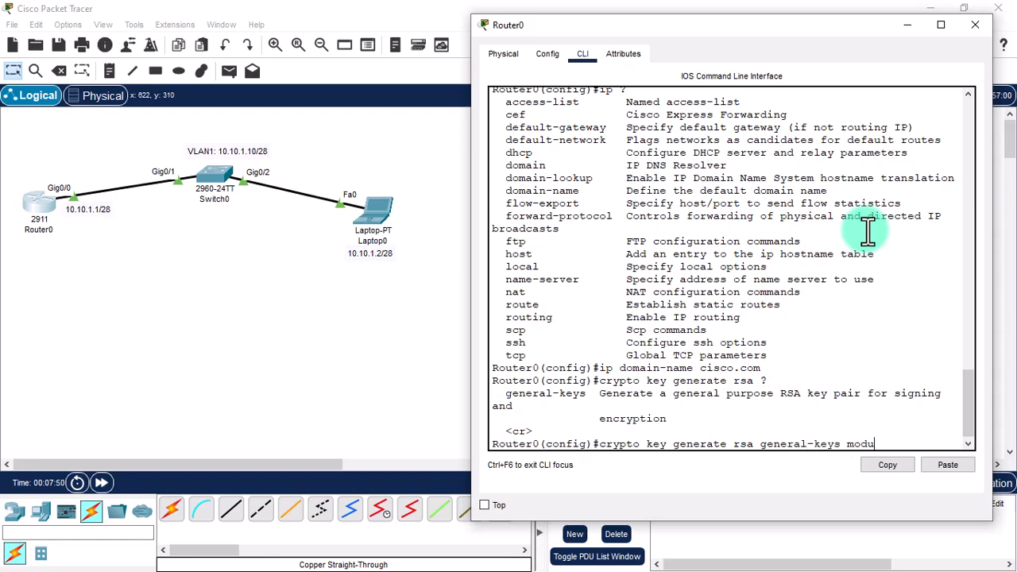
pyautogui.write('?')
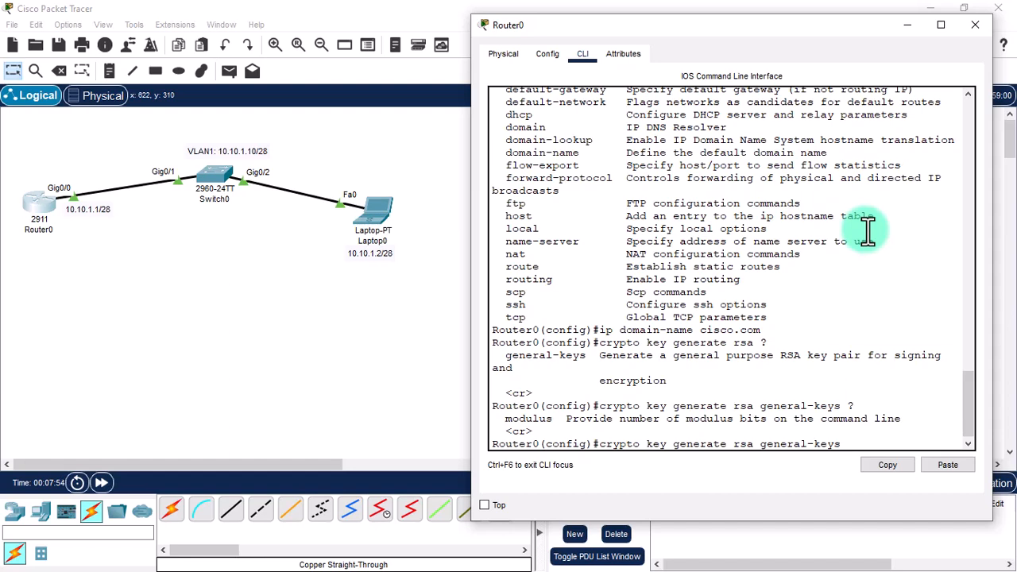
pyautogui.write('modulus ?')
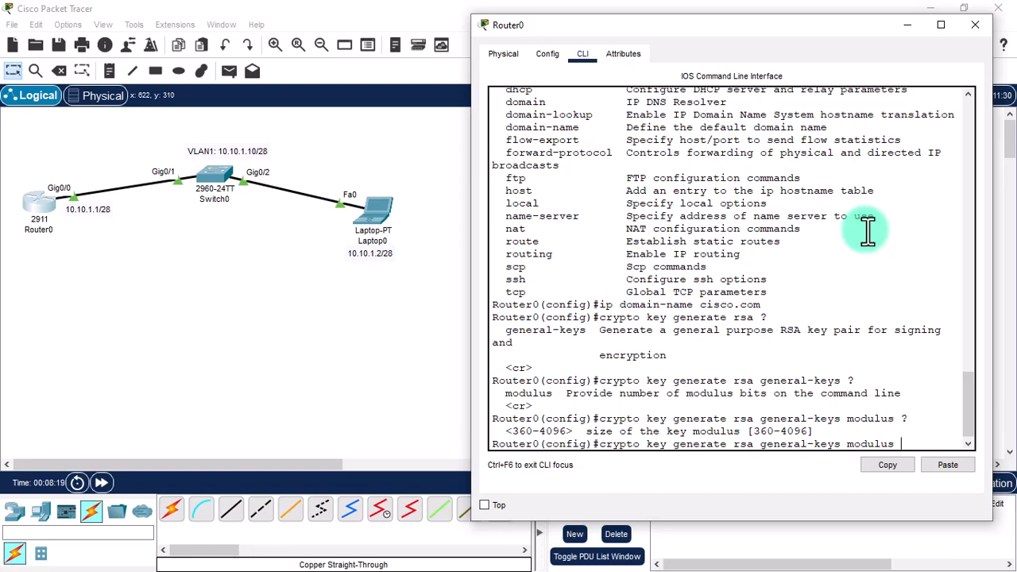
pyautogui.write('2048')
pyautogui.press('Return')
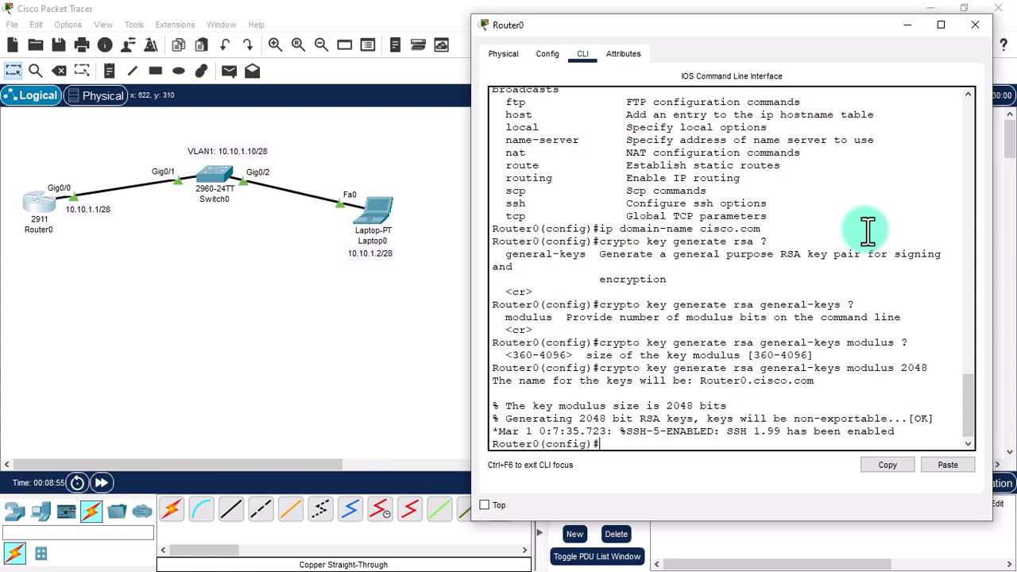
pyautogui.write('ip ssh version 2')
# Apply SSH version 2 and confirm 'show ip ssh' reports SSH Enabled - version 2.0.
pyautogui.press('Return')
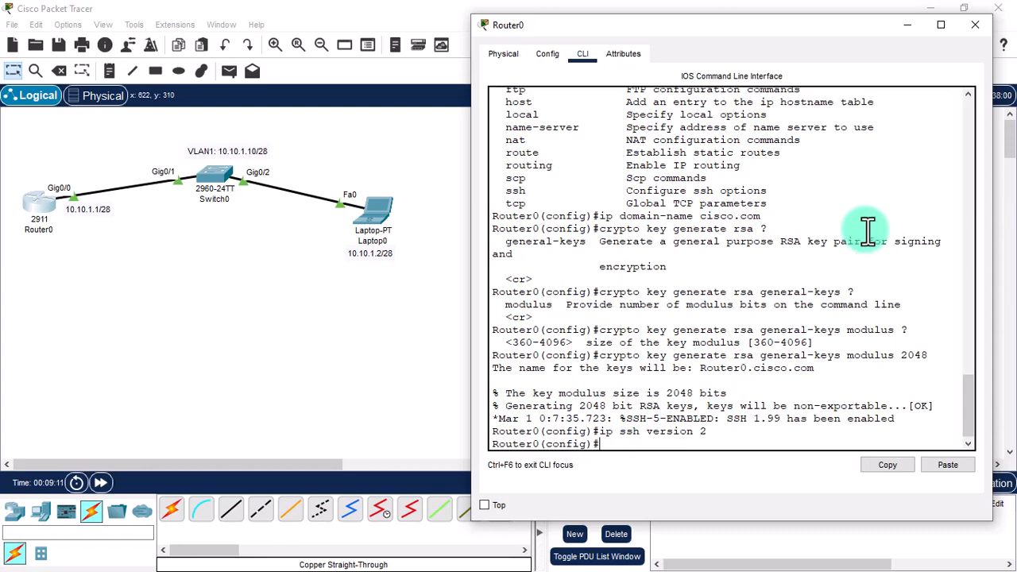
pyautogui.write('exit')
pyautogui.press('Return')
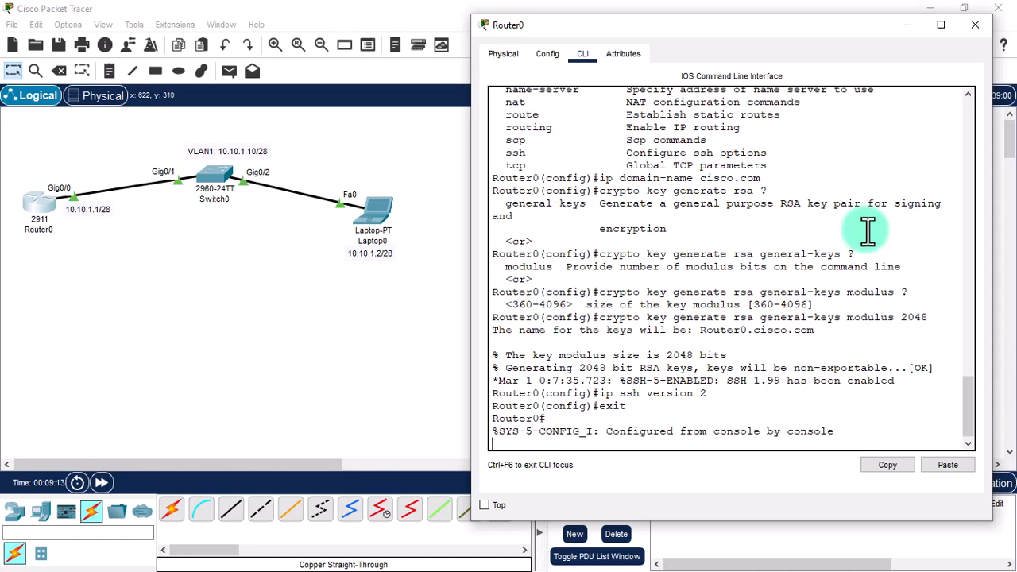
pyautogui.press('Return')
pyautogui.press('Return')
pyautogui.write('show ip ')
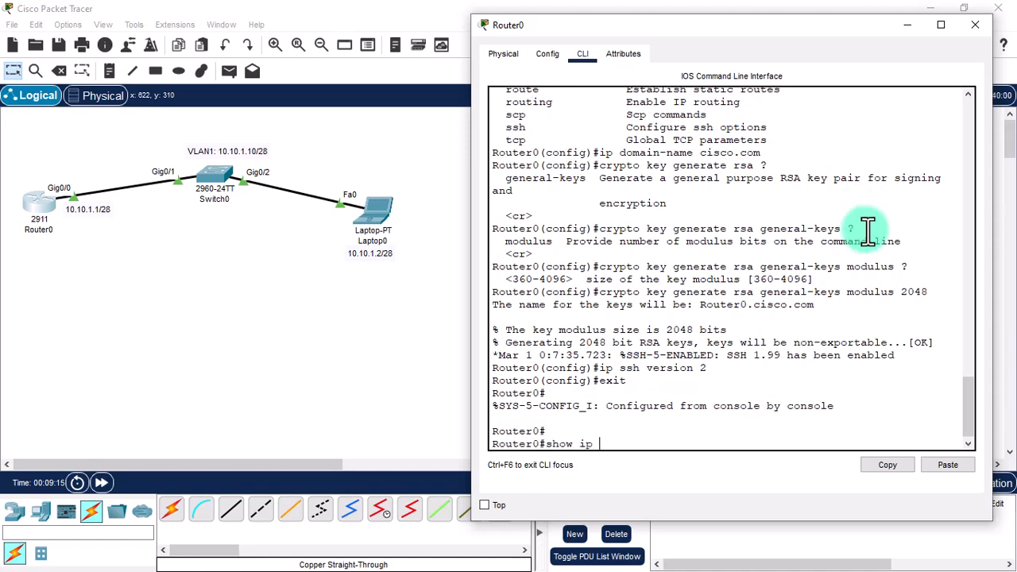
pyautogui.write('ssh')
pyautogui.press('Return')
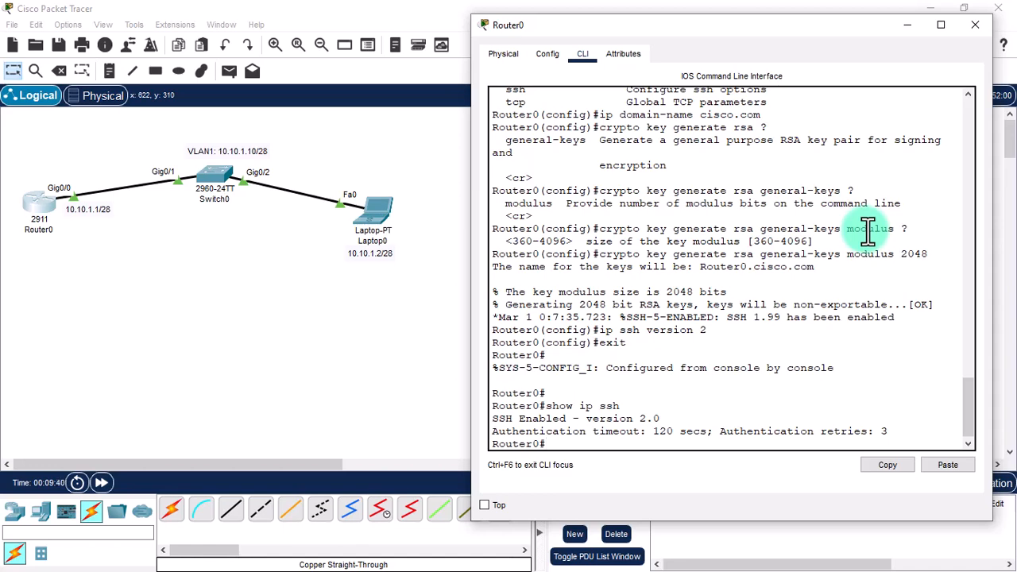
# Return Router0 to global configuration mode with 'configure terminal'.
pyautogui.write('config')
pyautogui.press('BackSpace')
pyautogui.write('giru')
pyautogui.press('BackSpace')
pyautogui.press('BackSpace')
pyautogui.press('BackSpace')
pyautogui.press('BackSpace')
pyautogui.write('igure terminal')
pyautogui.press('Return')
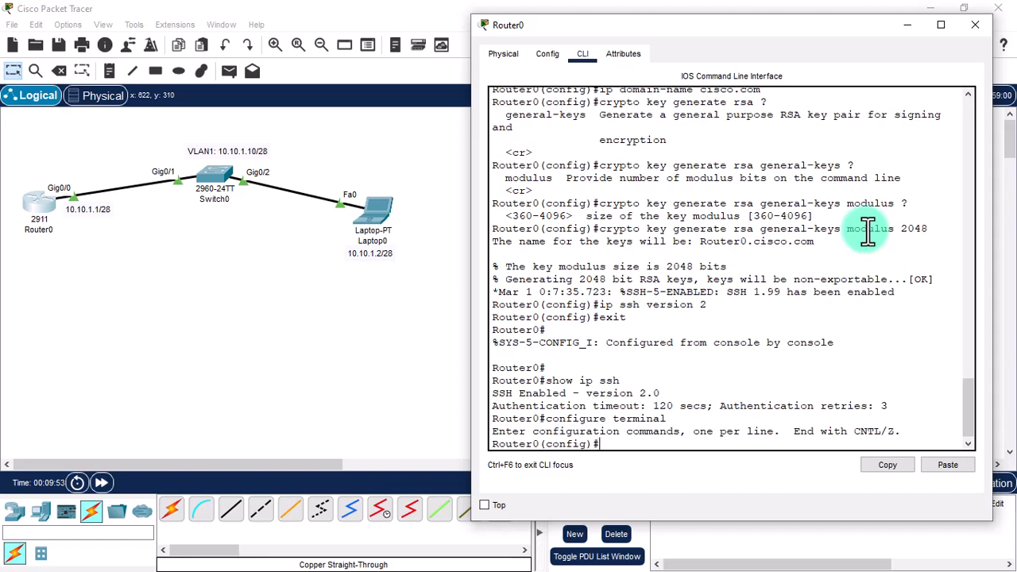
# Restrict vty lines 0 15 to SSH-only transport with login local, then exit line mode.
pyautogui.write('line vty')
pyautogui.write('?')
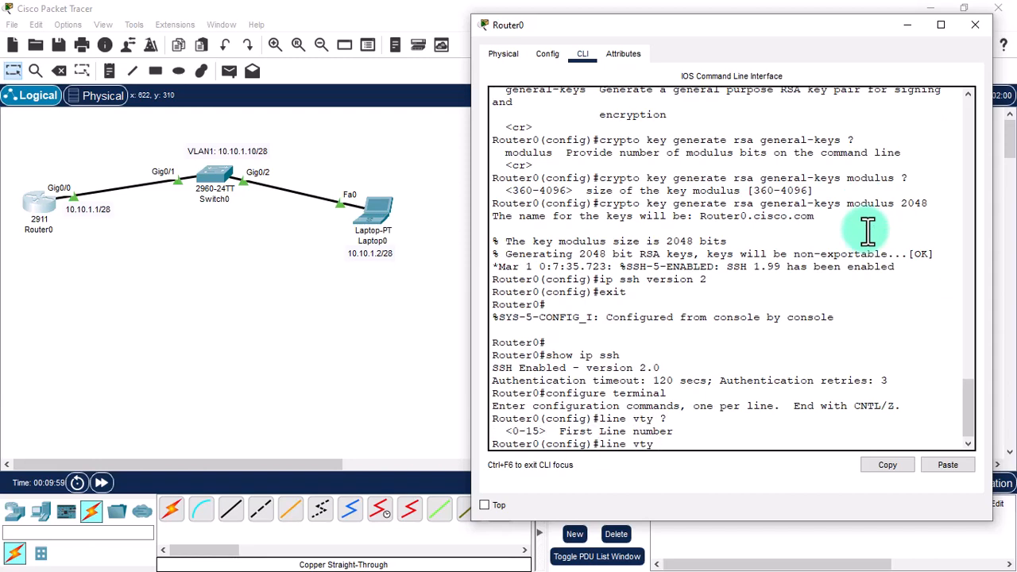
pyautogui.write('0 15')
pyautogui.press('Return')
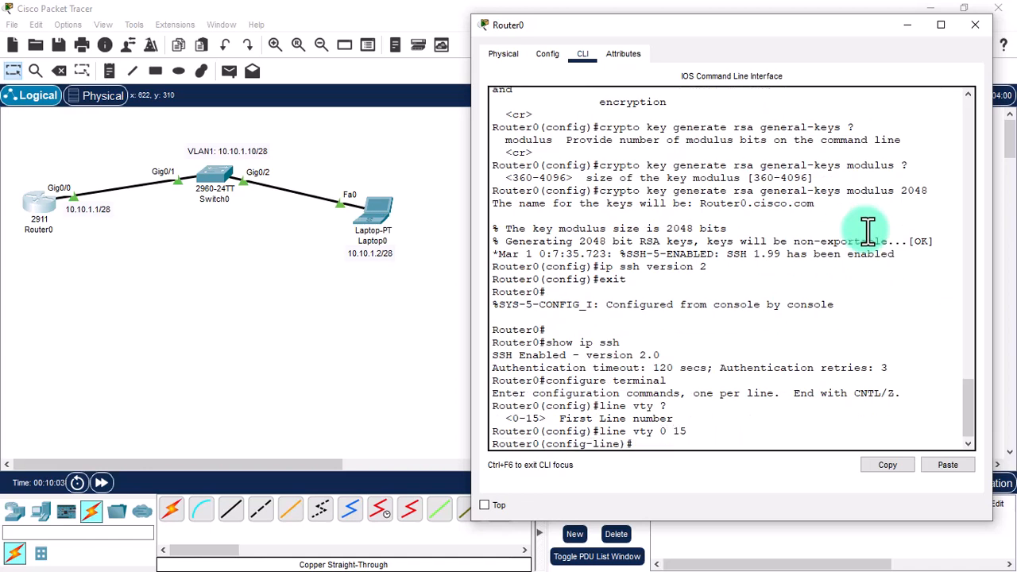
pyautogui.write('transport input ssh')
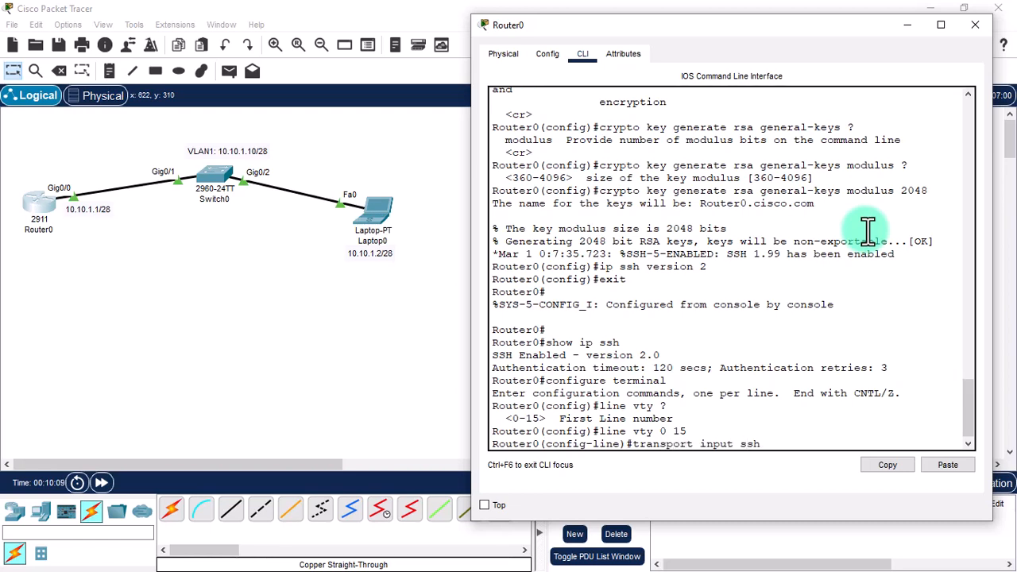
pyautogui.press('Return')
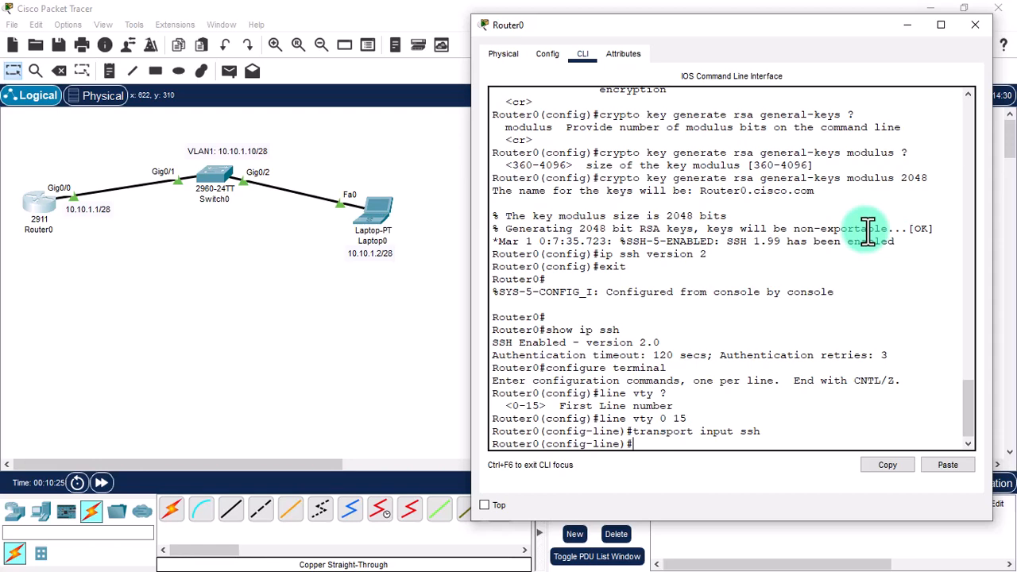
pyautogui.write('login local')
pyautogui.press('Return')
pyautogui.write('exit')
pyautogui.press('Return')
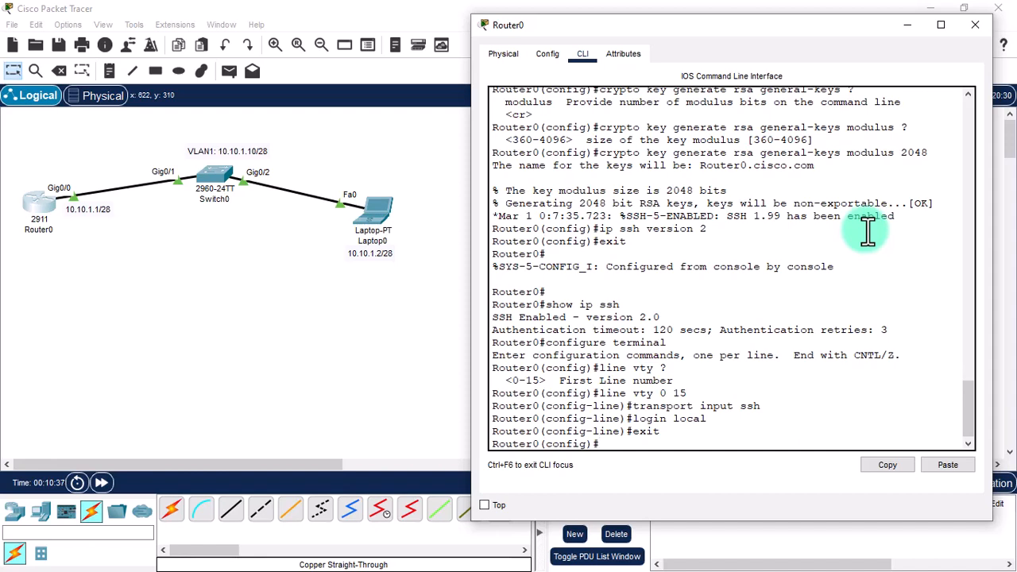
pyautogui.write('username admin prvi')
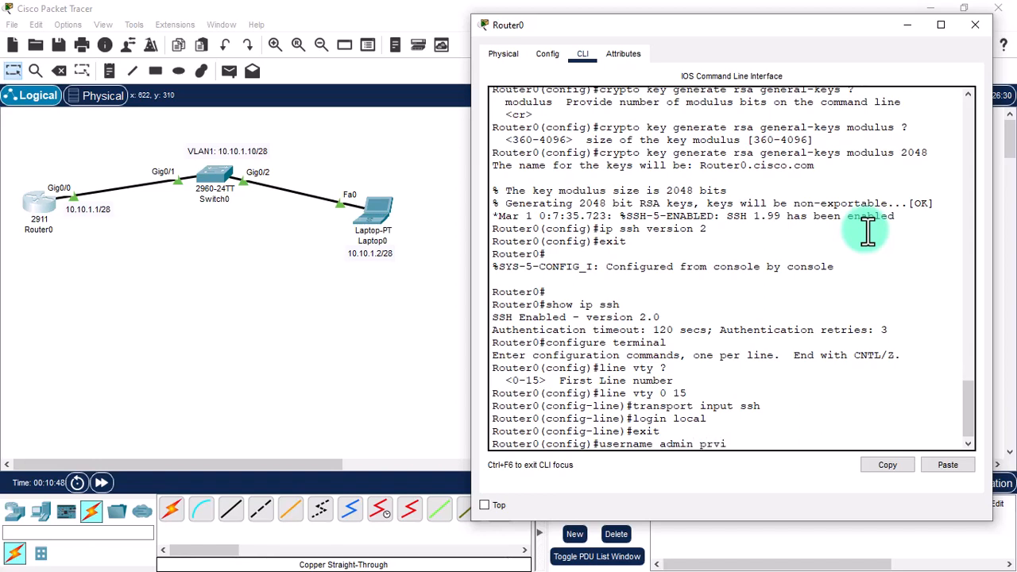
# Create the local user admin with privilege level 15.
pyautogui.press('BackSpace')
pyautogui.press('BackSpace')
pyautogui.write('ivilege 10')
pyautogui.press('BackSpace')
pyautogui.press('BackSpace')
pyautogui.write('?')
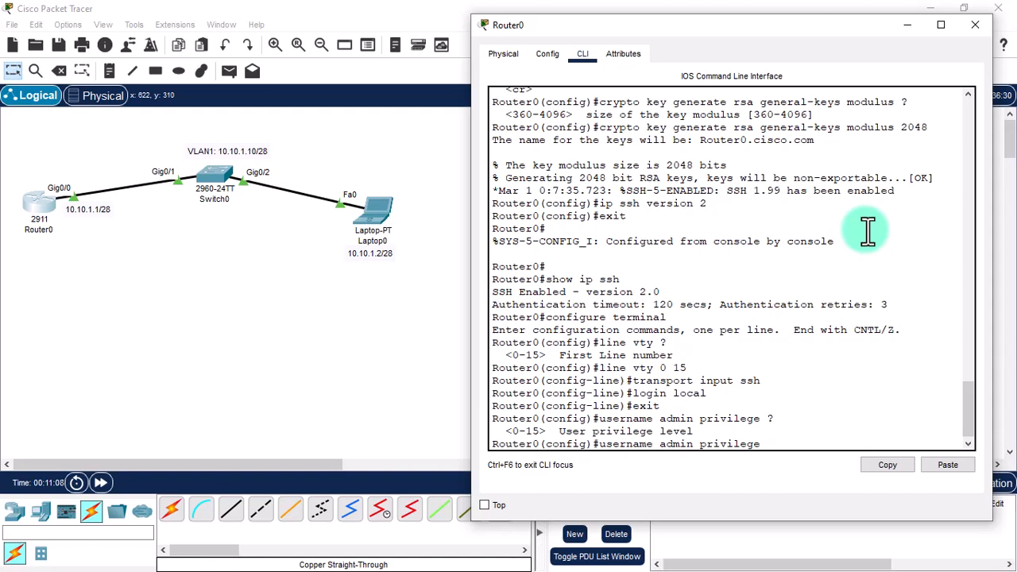
pyautogui.write('15')
pyautogui.press('Return')
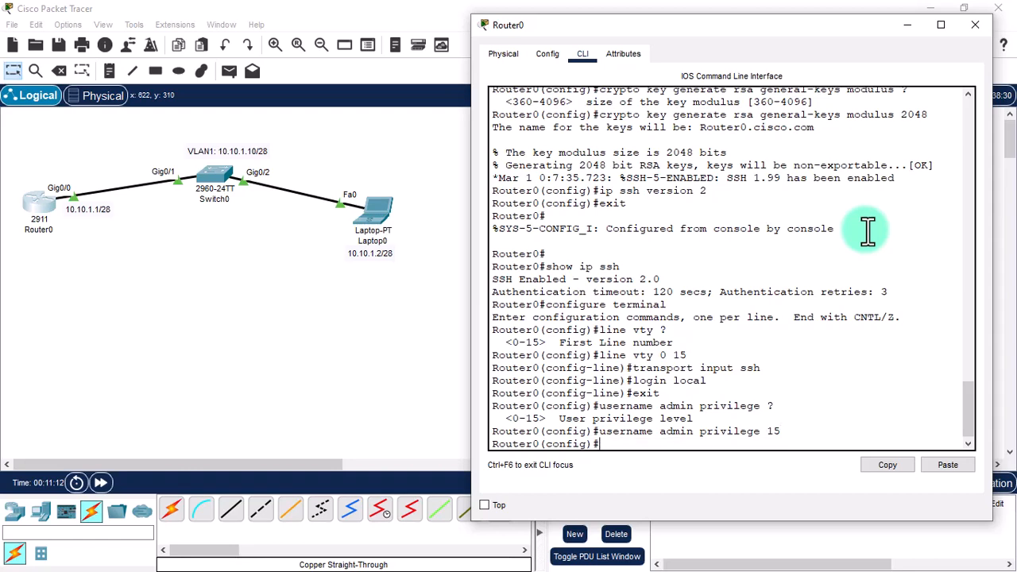
# Re-enter the admin privilege 15 account with a password, then leave configuration mode.
pyautogui.press('Up')
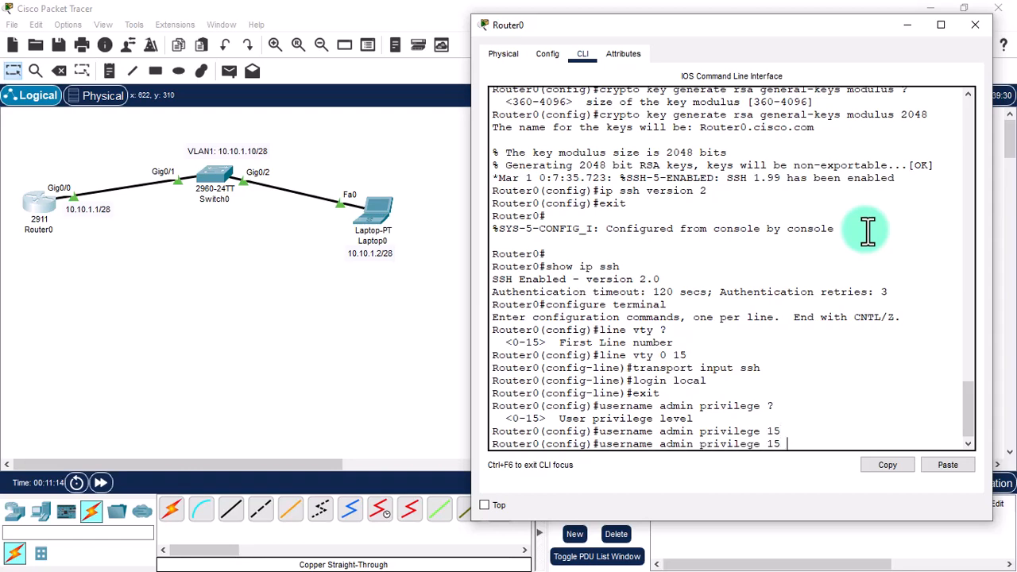
pyautogui.write('password')
pyautogui.press('BackSpace')
pyautogui.press('BackSpace')
pyautogui.press('BackSpace')
pyautogui.press('BackSpace')
pyautogui.press('BackSpace')
pyautogui.press('BackSpace')
pyautogui.press('BackSpace')
pyautogui.press('BackSpace')
pyautogui.write('?')
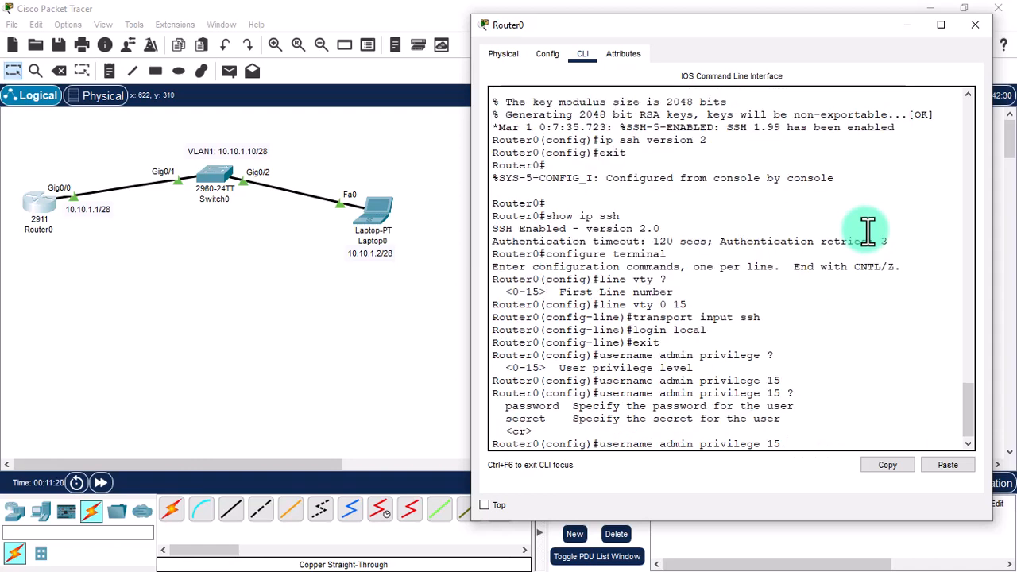
pyautogui.press('Up')
pyautogui.press('Down')
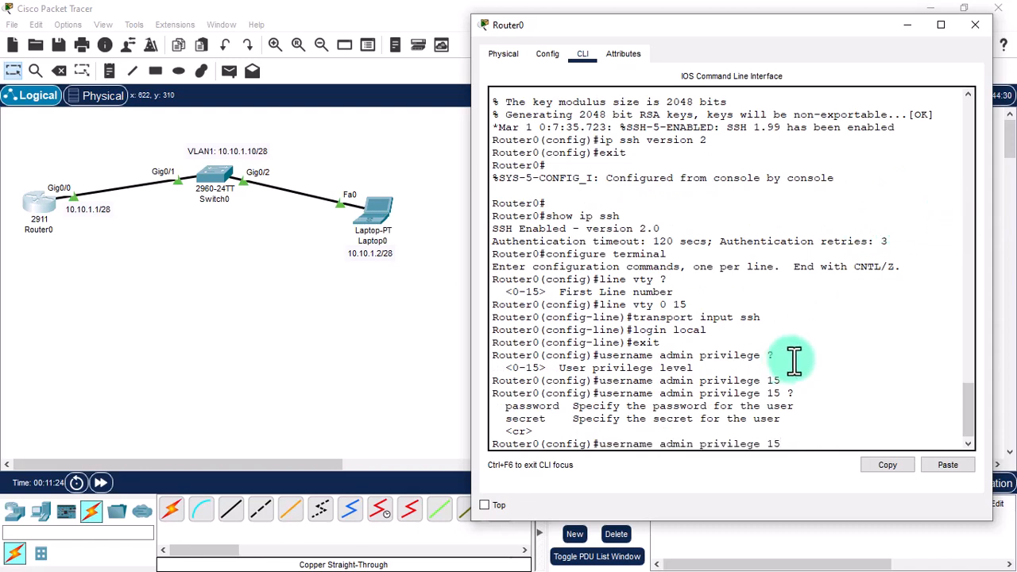
pyautogui.moveTo(782, 381); pyautogui.dragTo(597, 384)
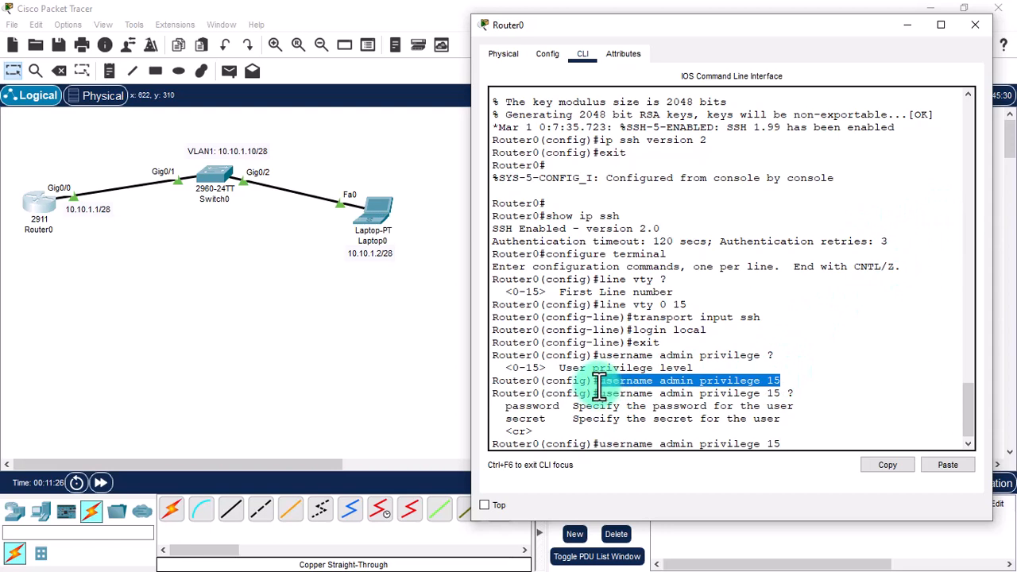
pyautogui.click(788, 441)
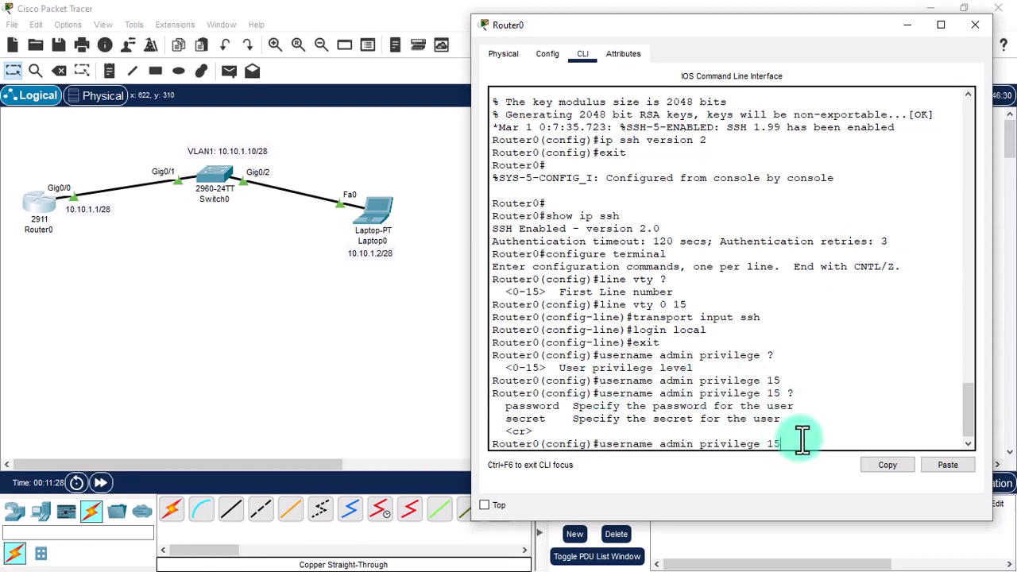
pyautogui.write('password cisco')
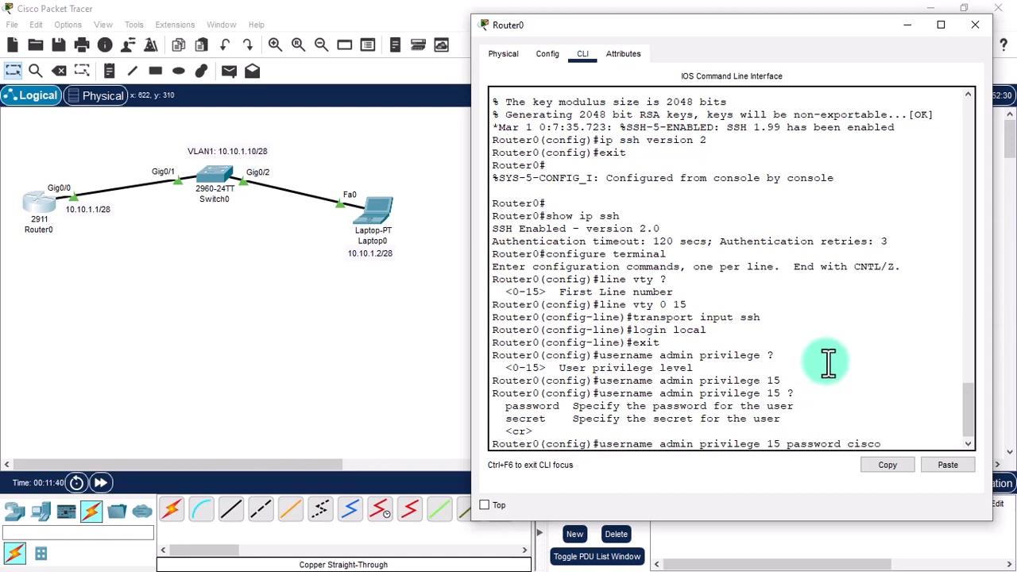
pyautogui.press('Return')
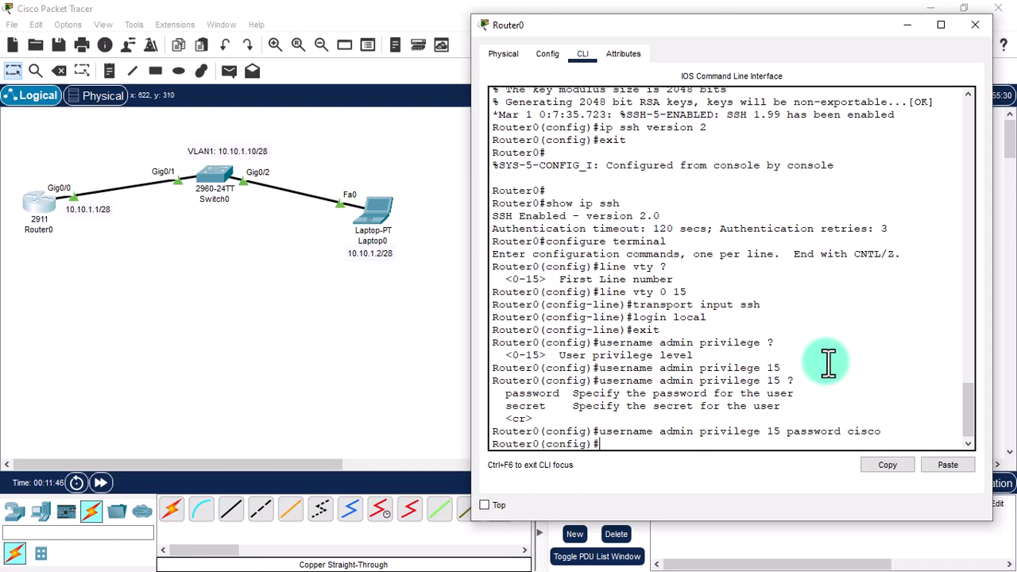
pyautogui.write('exit')
pyautogui.press('Return')
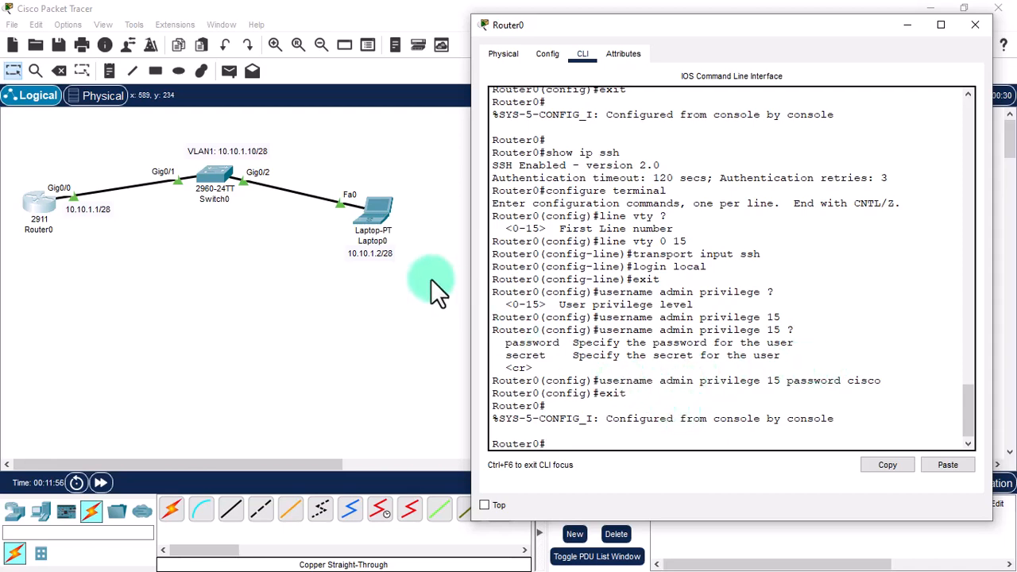
# From Laptop0's Command Prompt, run 'ssh -l admin 10.10.1.1' and log in with the password.
pyautogui.click(376, 214)
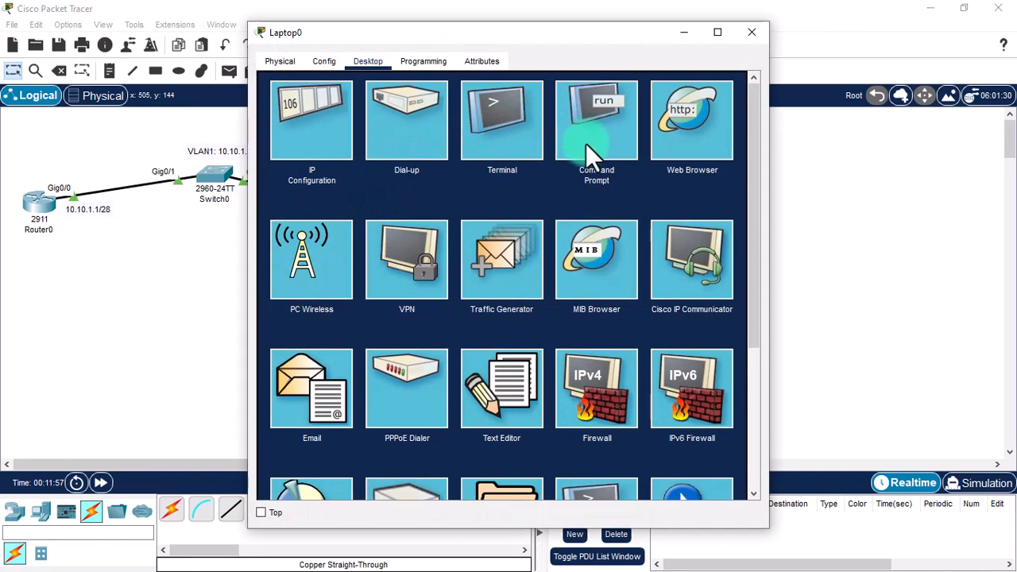
pyautogui.click(571, 139)
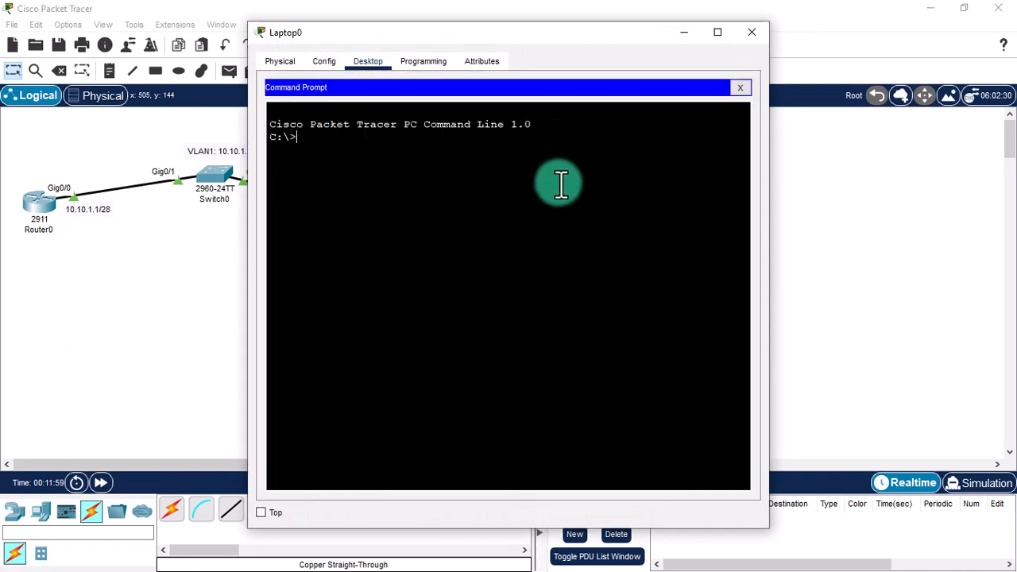
pyautogui.write('ssh -')
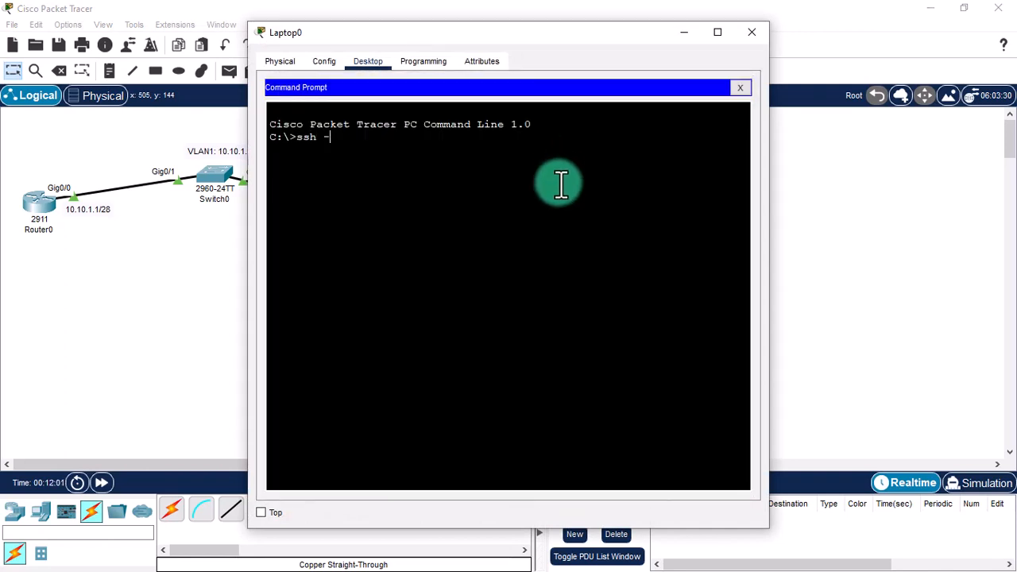
pyautogui.write('l admin')
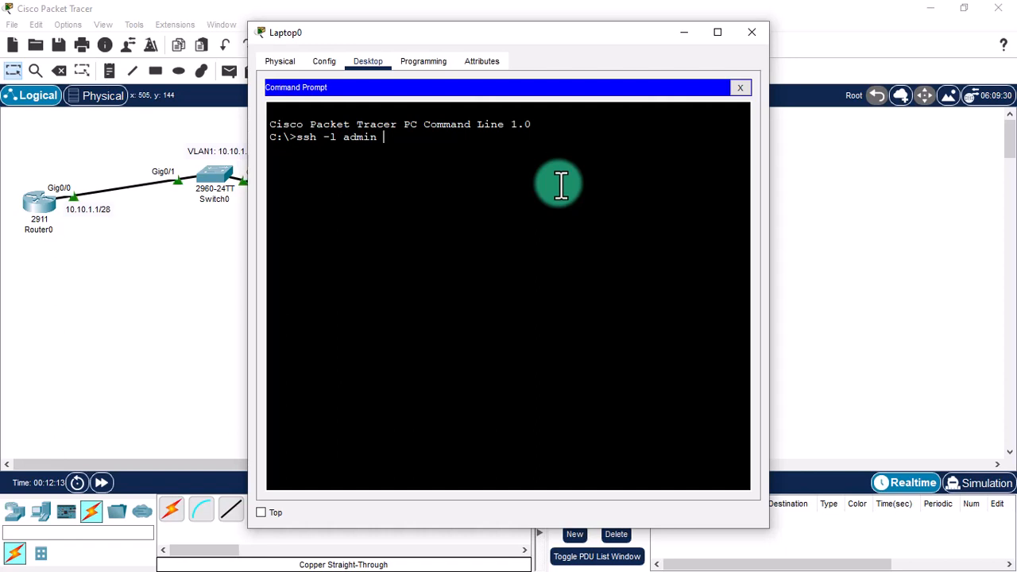
pyautogui.write('10.10.1.')
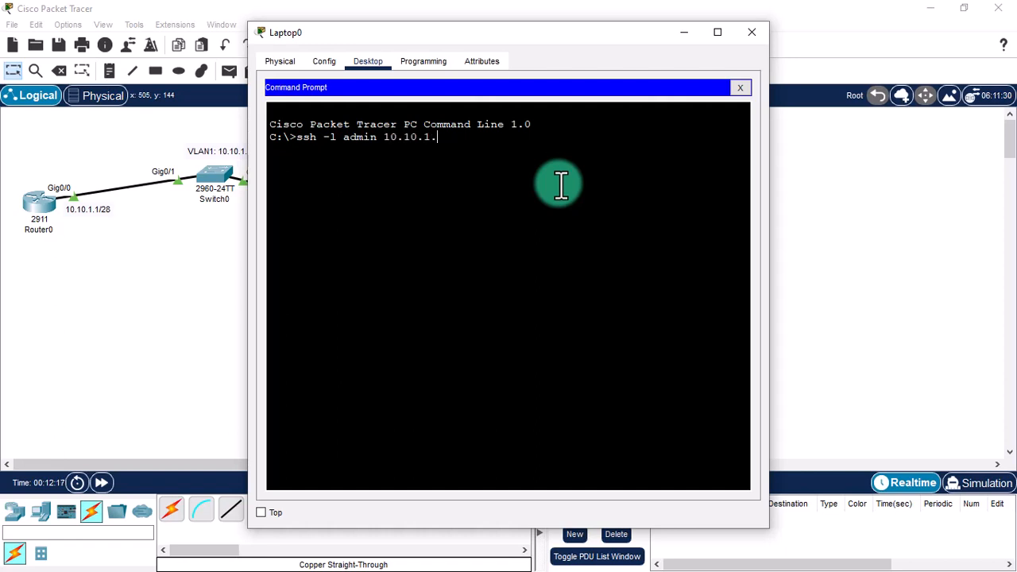
pyautogui.write('1')
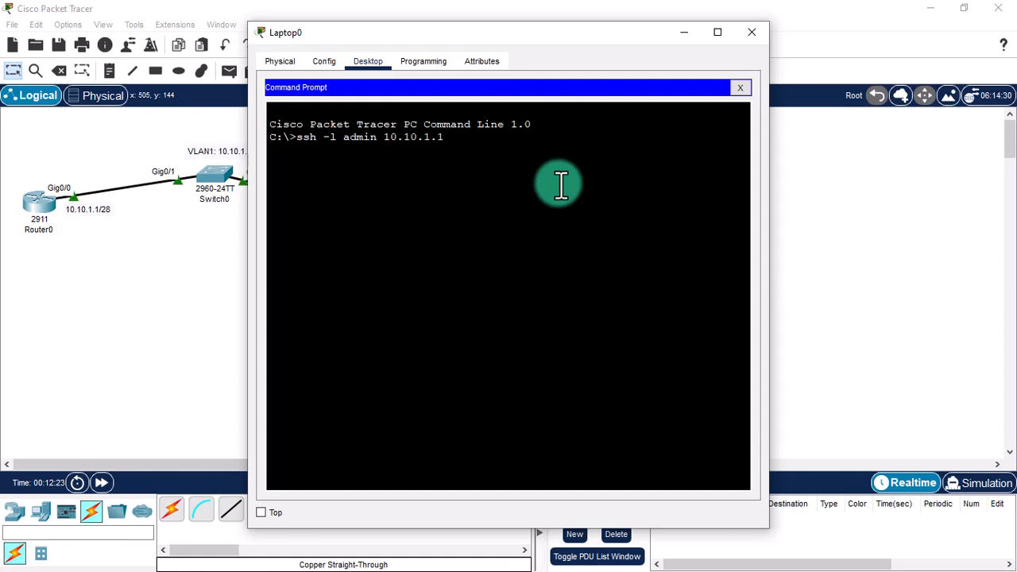
pyautogui.press('Return')
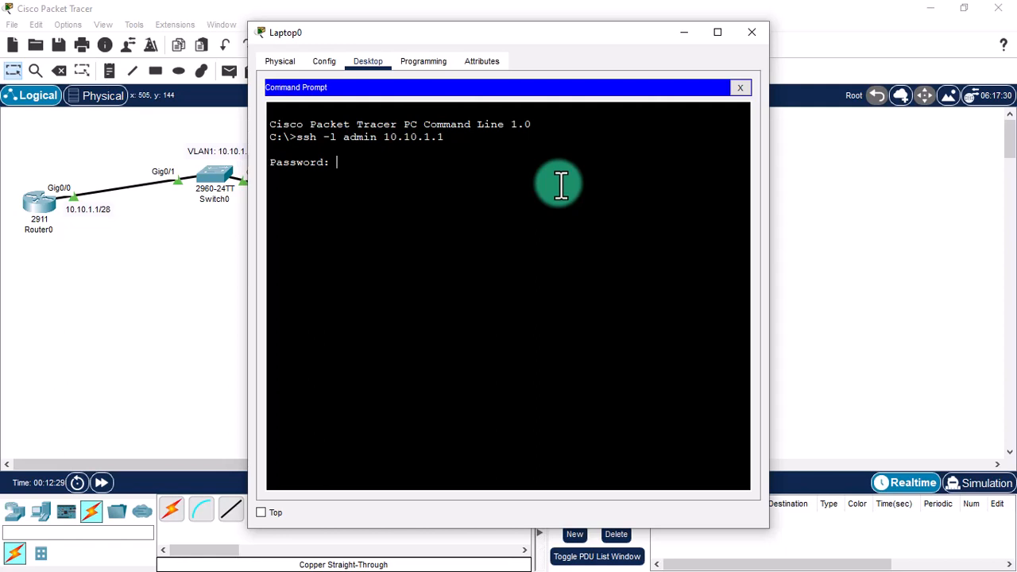
pyautogui.press('Return')
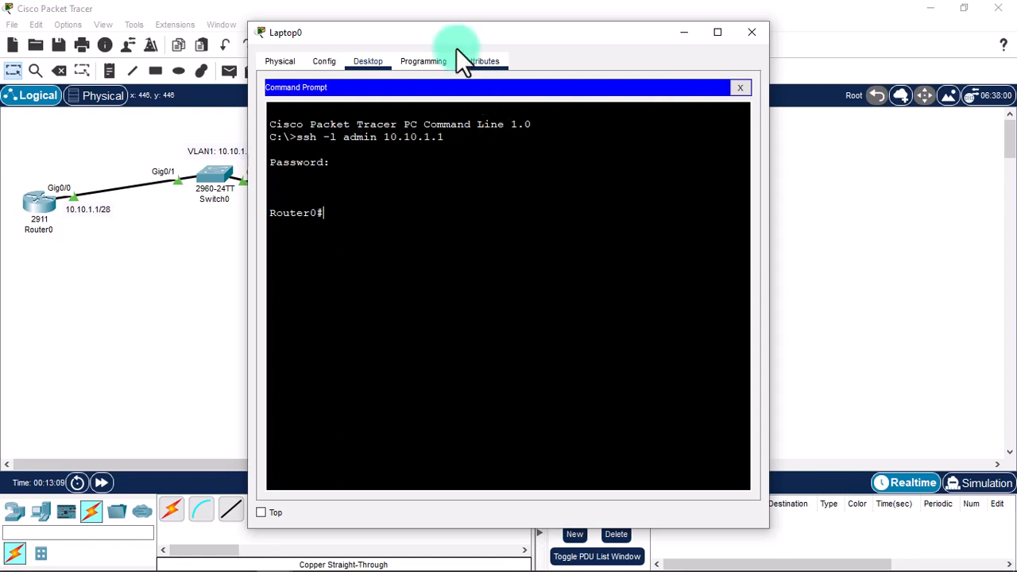
pyautogui.moveTo(442, 32); pyautogui.dragTo(602, 32)
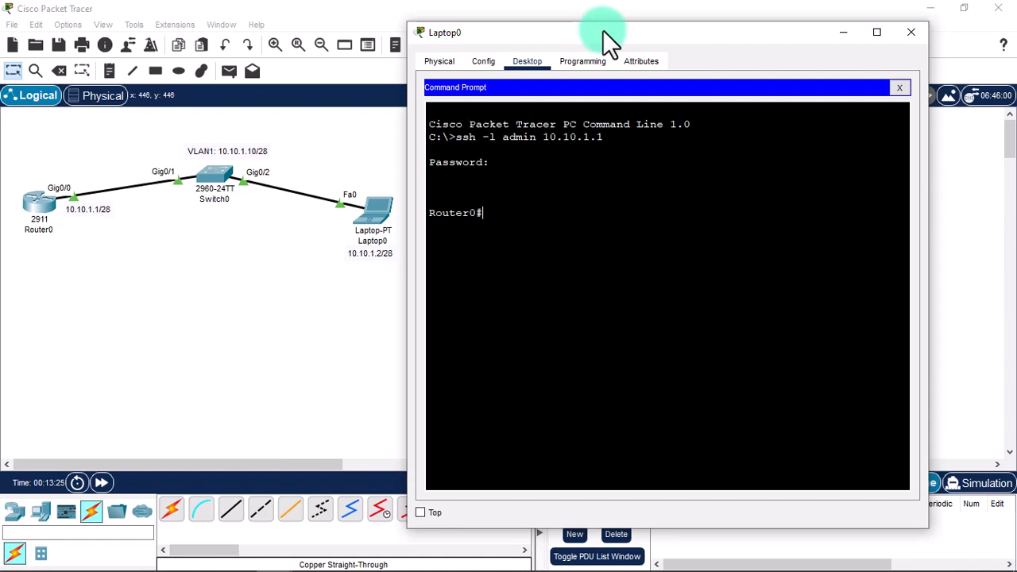
# Close Laptop0's SSH session to Router0 with exit.
pyautogui.press('Return')
pyautogui.write('exit')
pyautogui.press('Return')
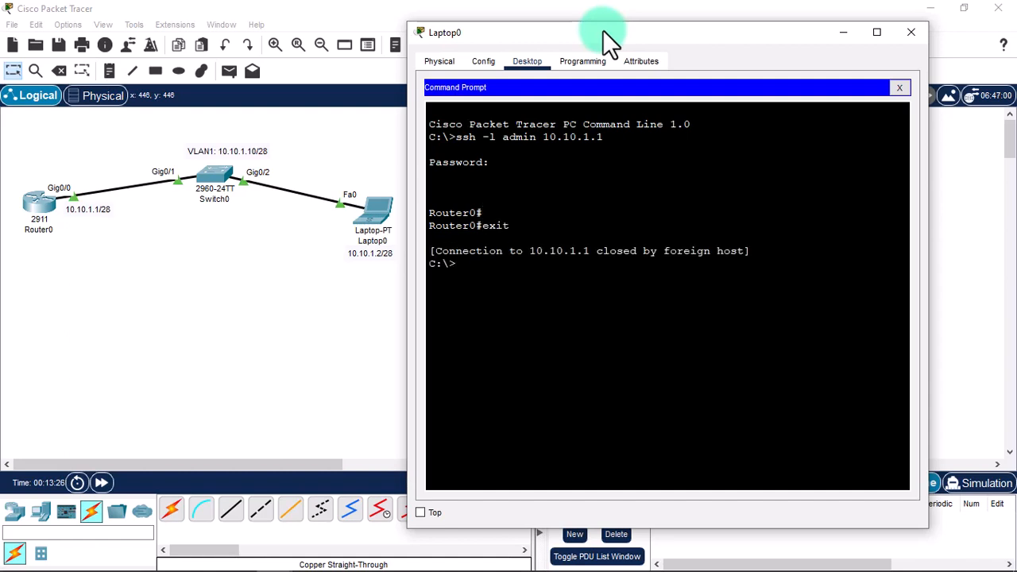
pyautogui.press('Return')
pyautogui.press('Return')
# Type the SSH command 'ssh -l admin 10.10.1.10' for the switch.
pyautogui.write('ssh -l admin')
pyautogui.press('BackSpace')
pyautogui.press('BackSpace')
pyautogui.press('BackSpace')
pyautogui.press('BackSpace')
pyautogui.press('BackSpace')
pyautogui.write('admin')
pyautogui.write('10.10.1.1')
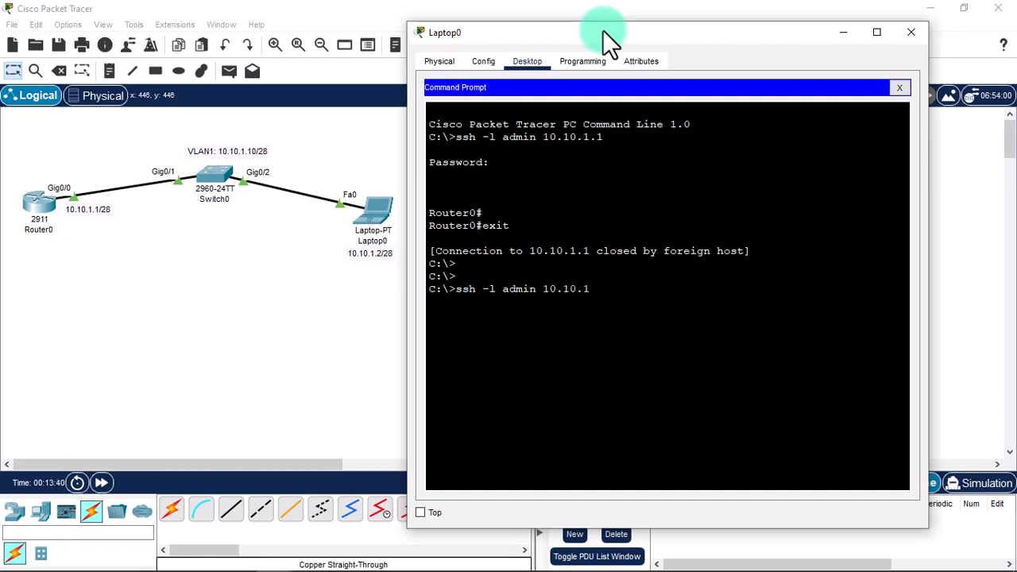
pyautogui.write('0')
# Move from Laptop0 to Switch0's CLI and enter privileged then global configuration mode.
pyautogui.click(901, 88)
pyautogui.click(363, 184)
pyautogui.click(210, 173)
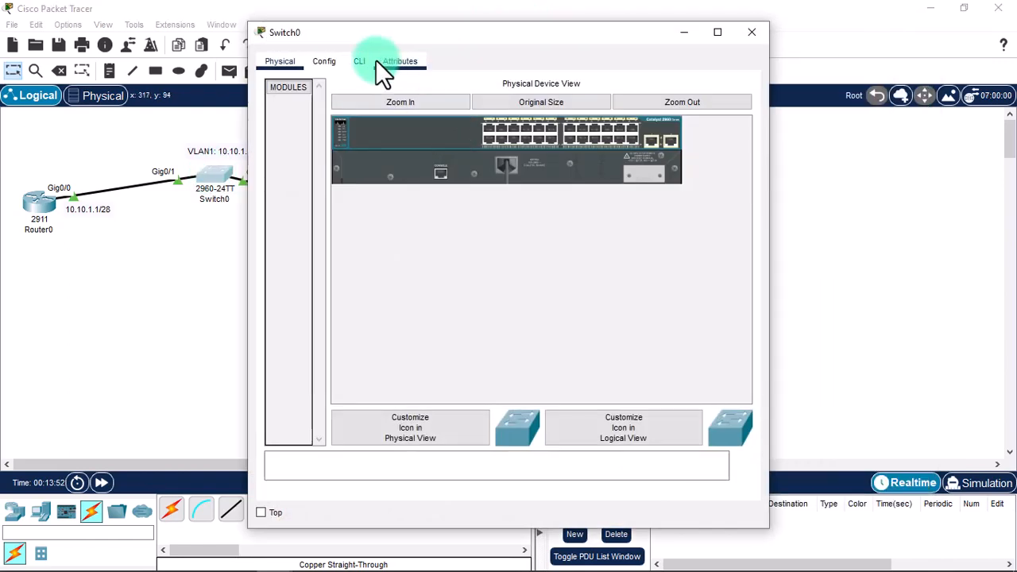
pyautogui.click(373, 61)
pyautogui.moveTo(400, 34); pyautogui.dragTo(636, 32)
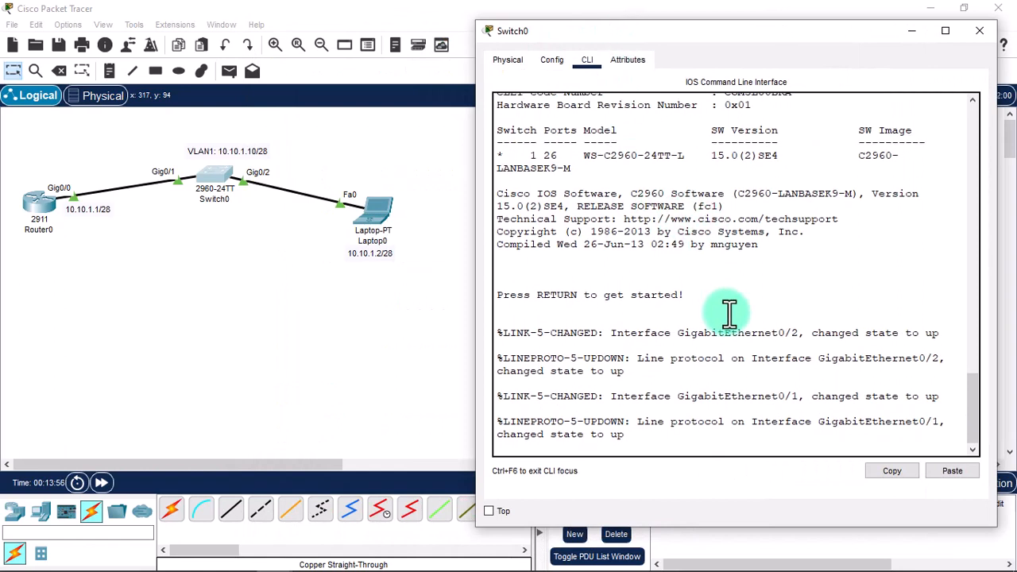
pyautogui.press('Return')
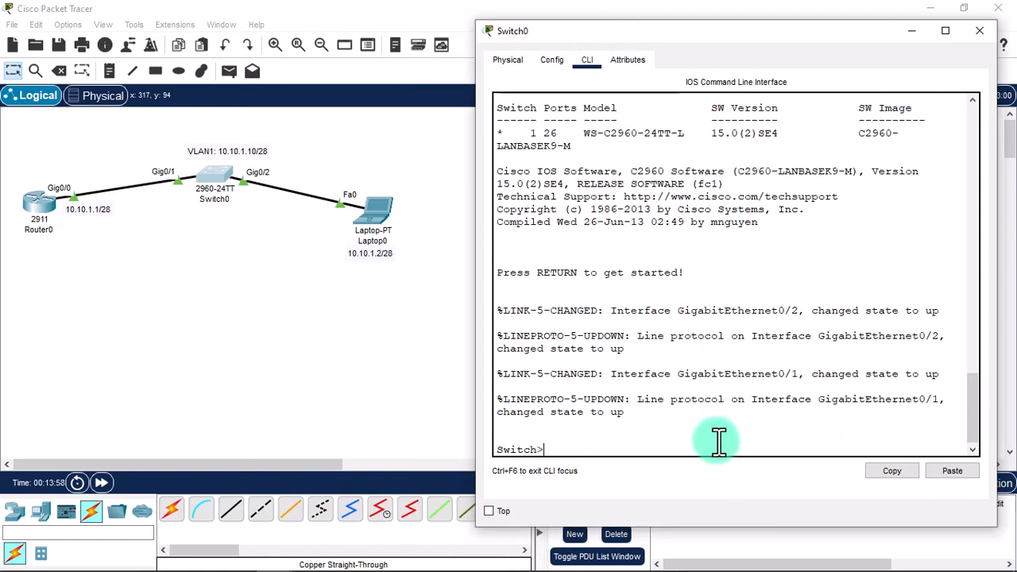
pyautogui.press('Return')
pyautogui.write('enable')
pyautogui.press('Return')
pyautogui.write('co')
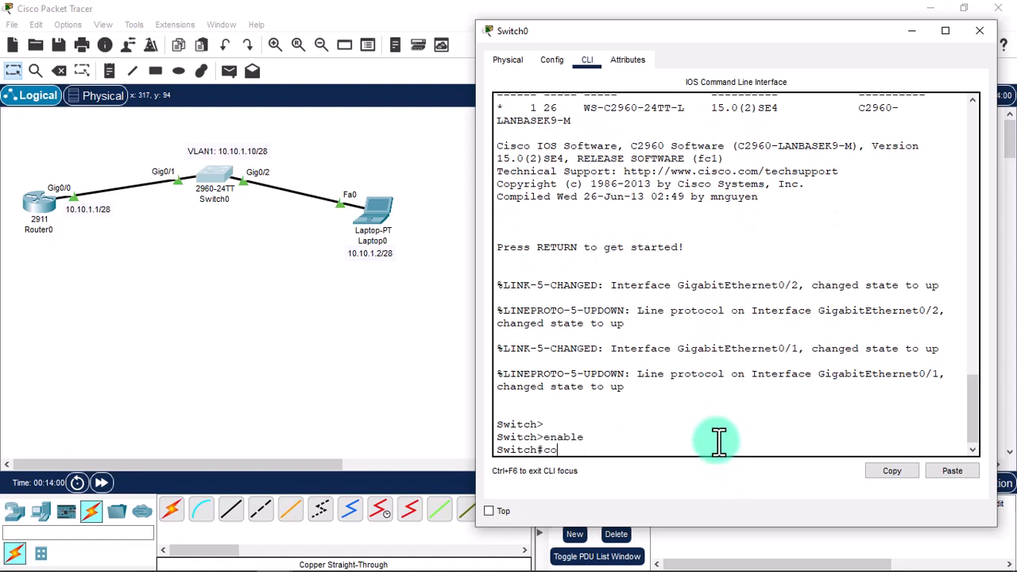
pyautogui.write('nfigure terminal')
pyautogui.press('Return')
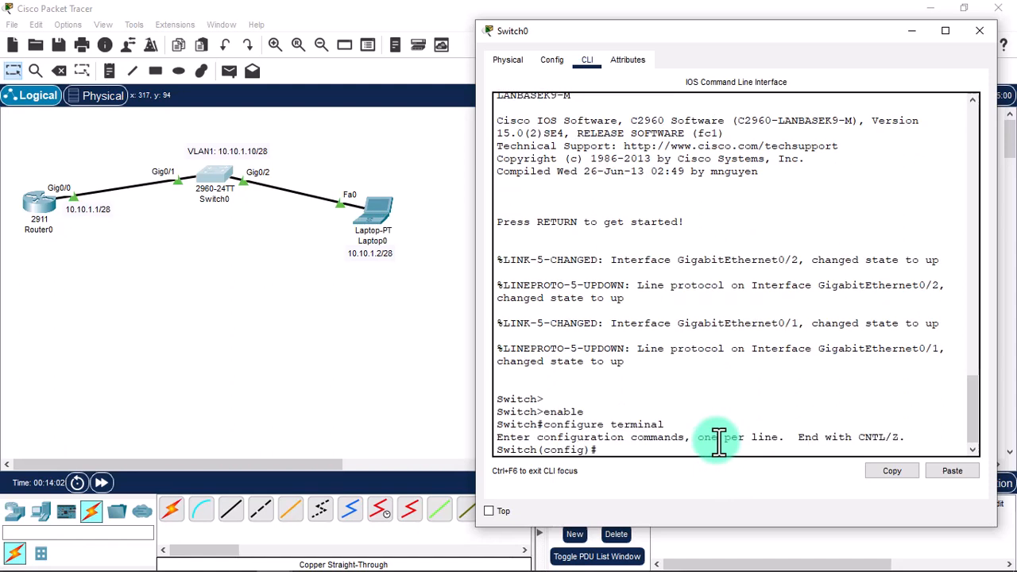
# Run 'show ip interface brief' and highlight Vlan1 as unassigned and administratively down.
pyautogui.write('exit')
pyautogui.press('Return')
pyautogui.press('Return')
pyautogui.write('show ip')
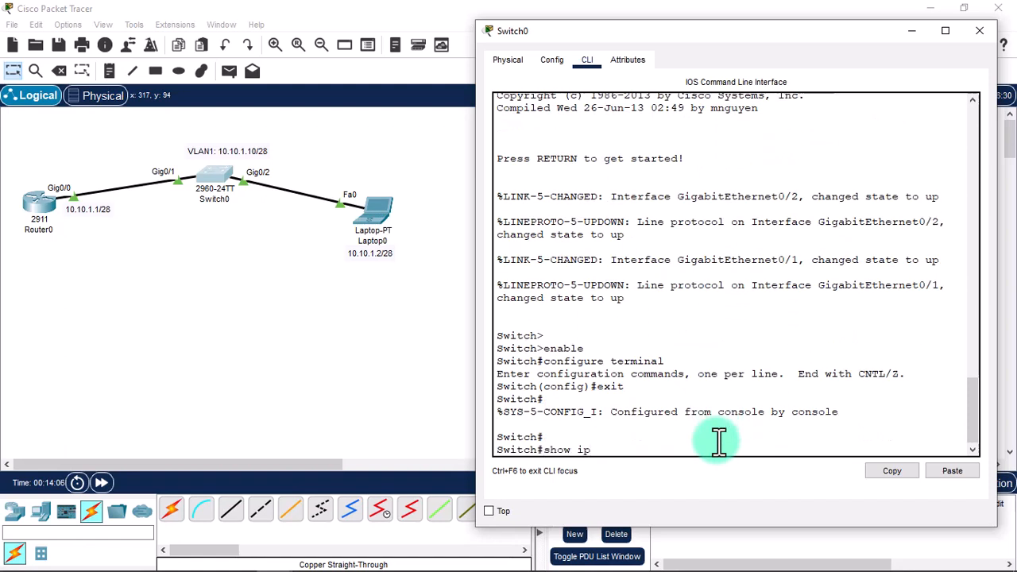
pyautogui.write(' interface brief')
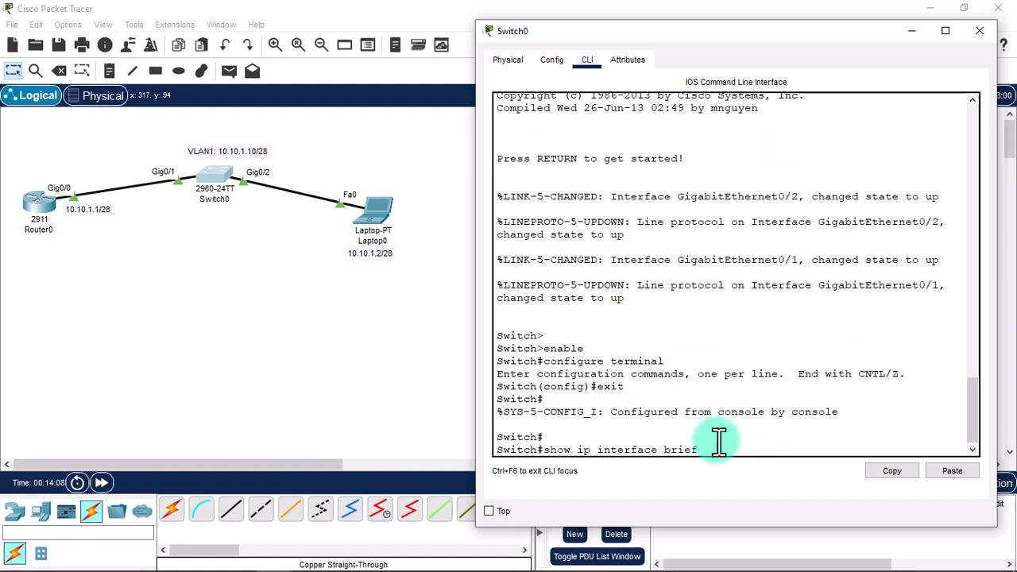
pyautogui.press('Return')
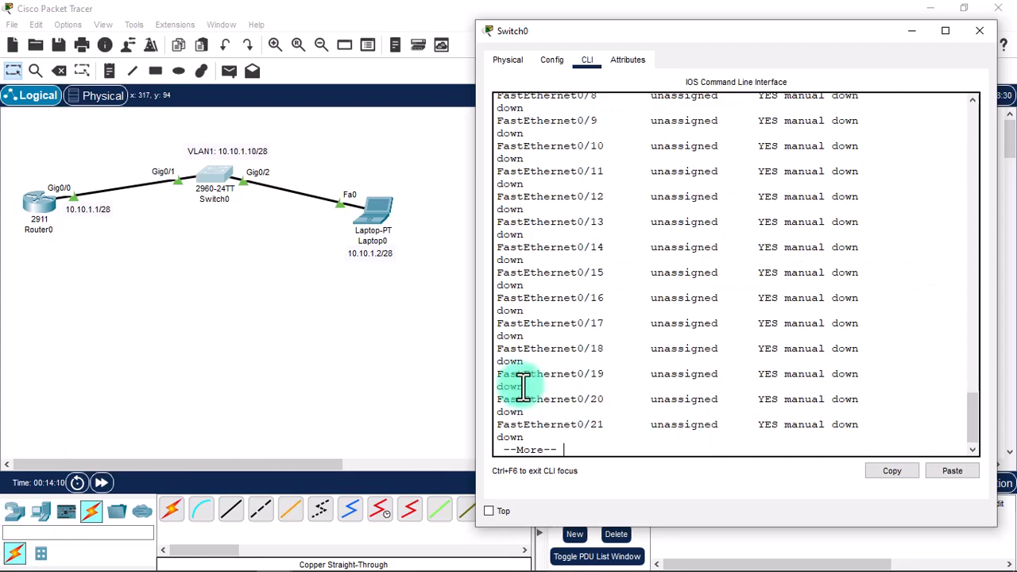
pyautogui.press('space')
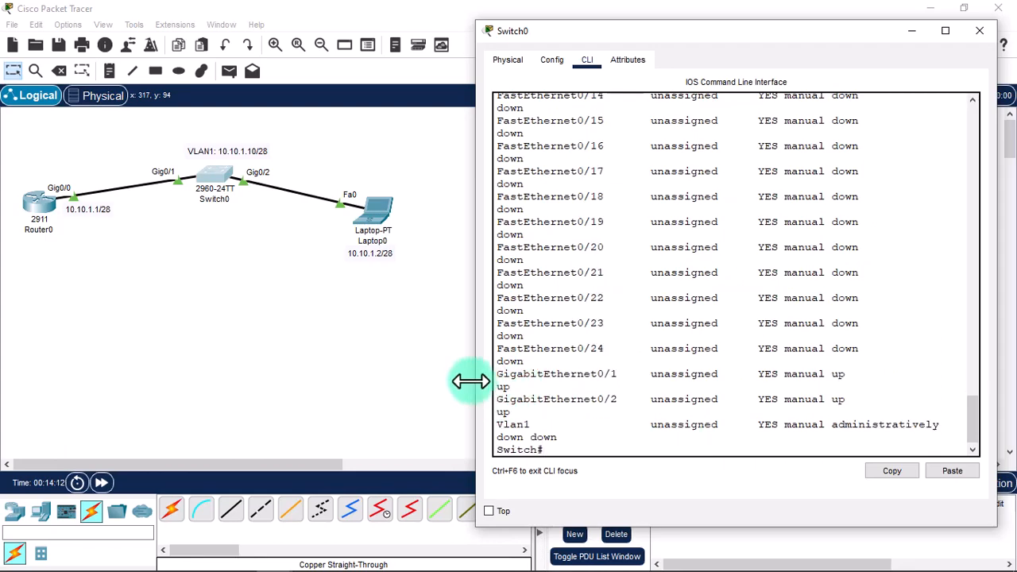
pyautogui.moveTo(475, 381); pyautogui.dragTo(342, 380)
pyautogui.scroll(8, 636, 343)
pyautogui.scroll(-8, 650, 340)
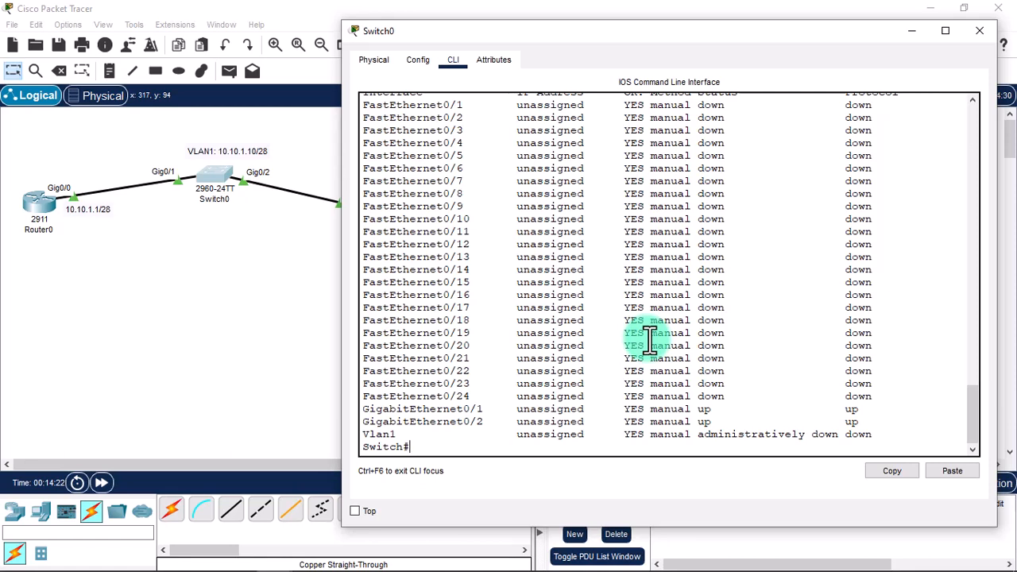
pyautogui.doubleClick(375, 441)
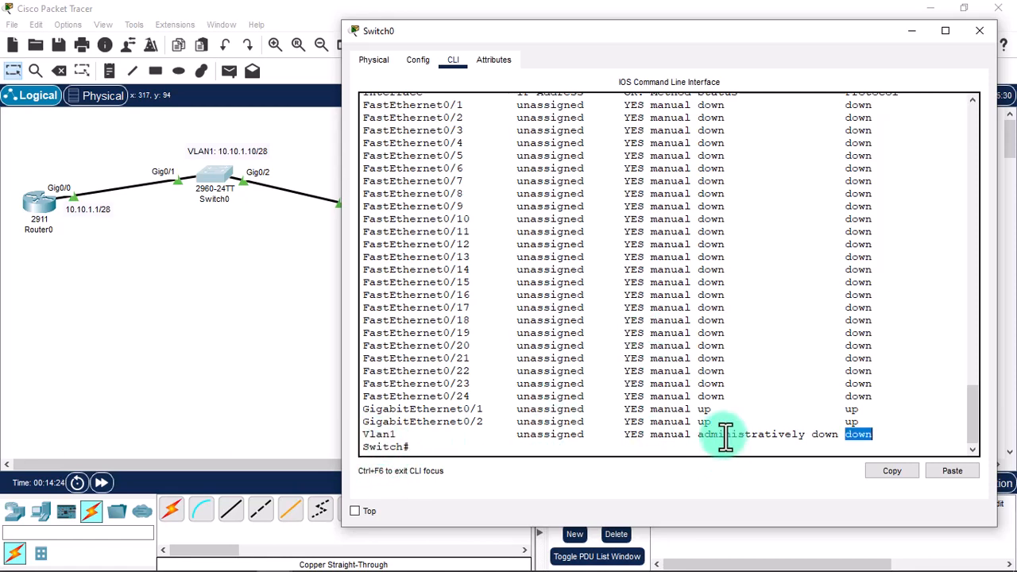
pyautogui.moveTo(699, 436)
pyautogui.mouseDown()
pyautogui.moveTo(842, 435)
pyautogui.moveTo(699, 436)
pyautogui.mouseUp()
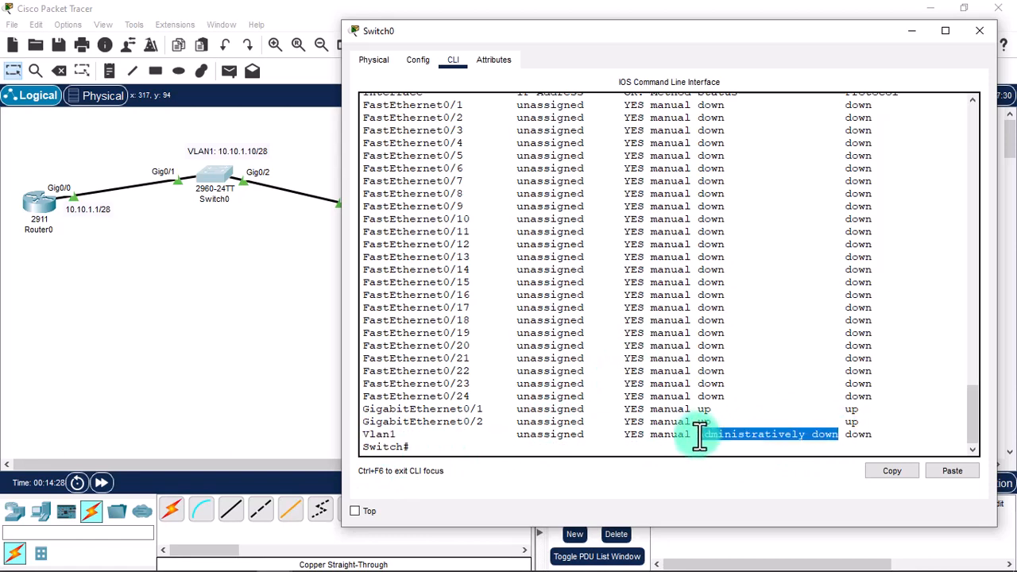
pyautogui.moveTo(512, 435); pyautogui.dragTo(588, 447)
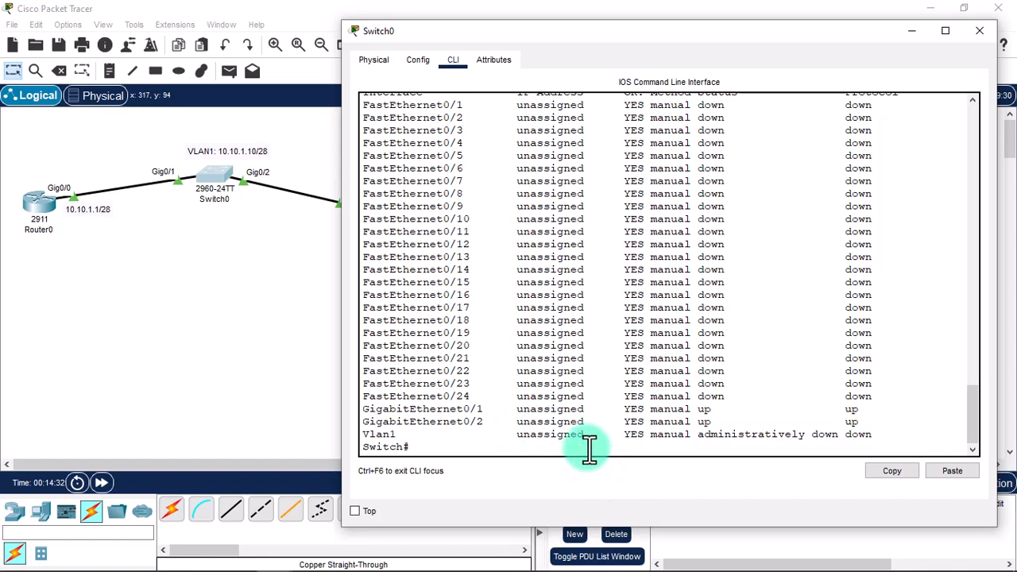
pyautogui.write('configure terminal')
# Enter global configuration and the Vlan1 interface configuration.
pyautogui.press('Return')
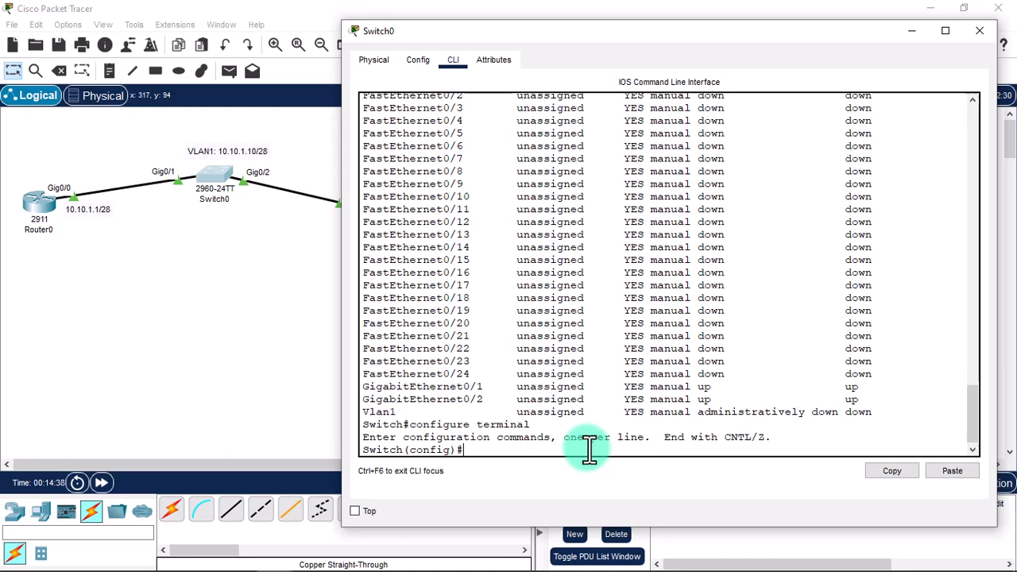
pyautogui.write('interface')
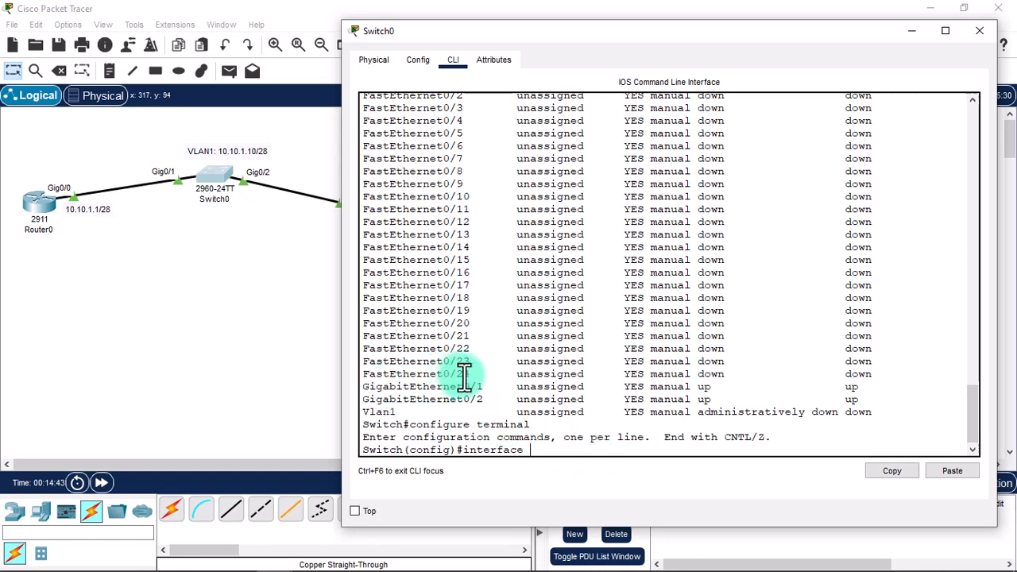
pyautogui.moveTo(401, 412); pyautogui.dragTo(366, 412)
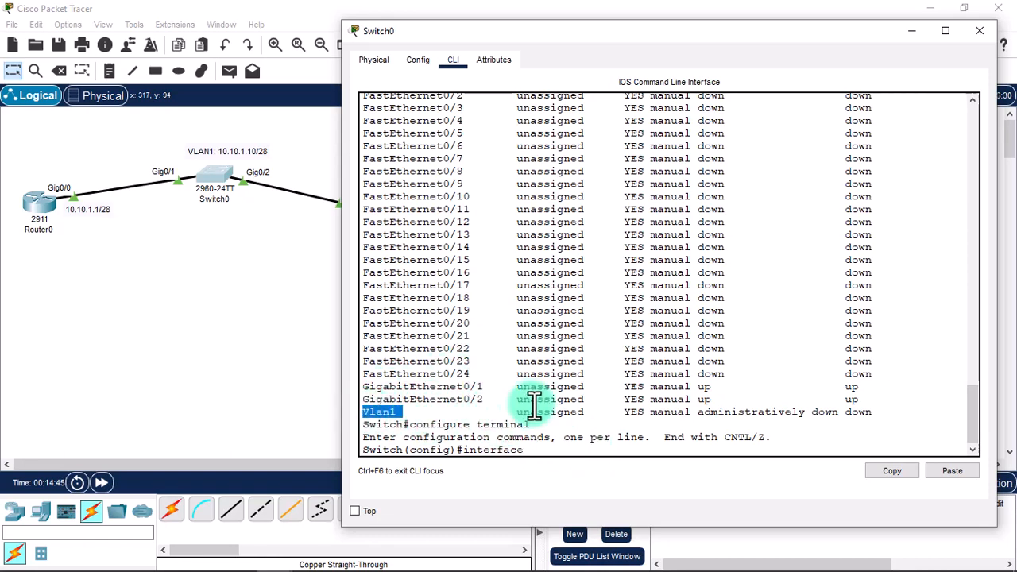
pyautogui.click(569, 454)
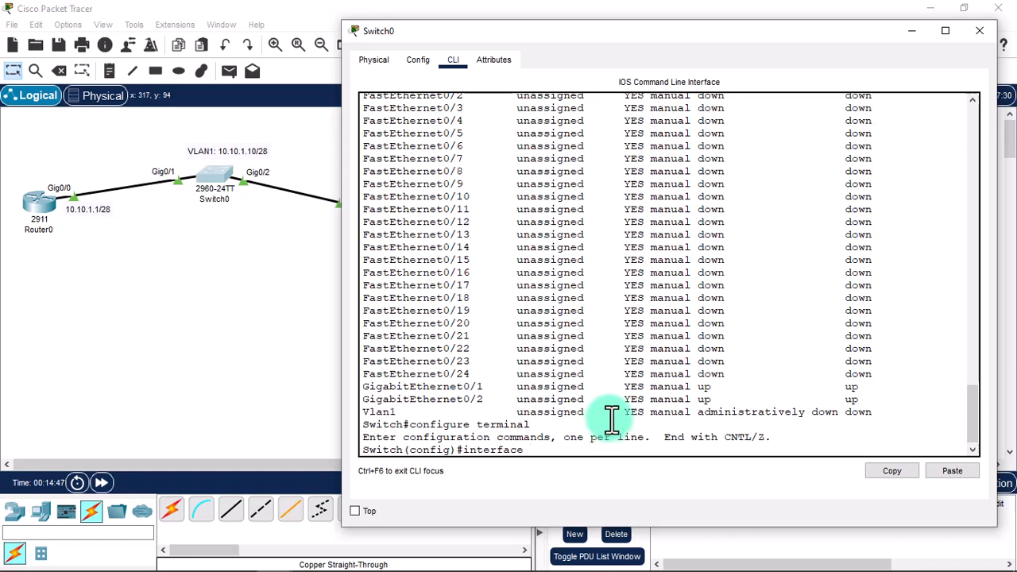
pyautogui.write('Vlan1')
pyautogui.press('Return')
# Assign Vlan1 10.10.1.10 255.255.255.240 and exit back to the privileged prompt.
pyautogui.write('ip address')
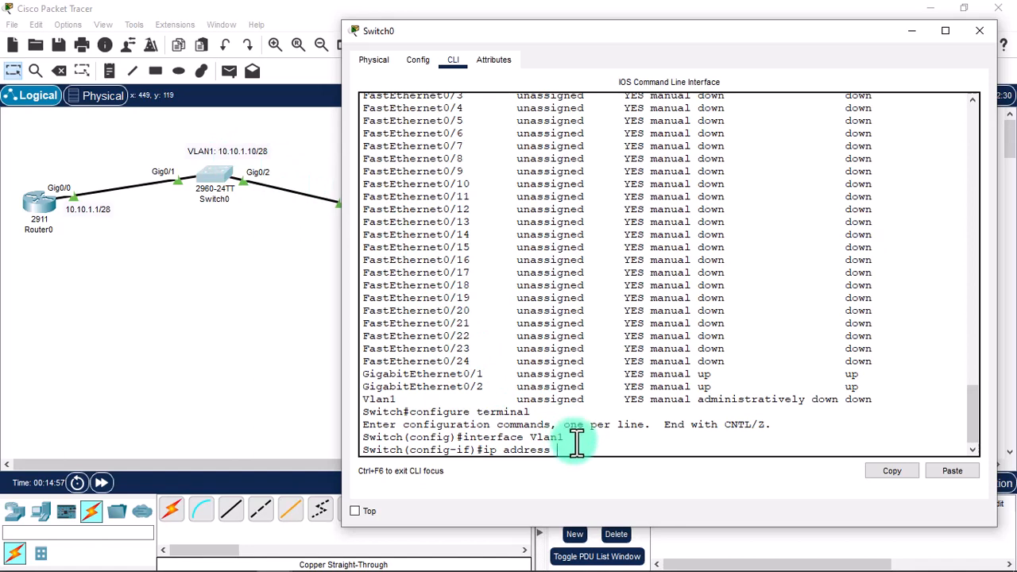
pyautogui.write('10.10.1.10 255.255.255.240')
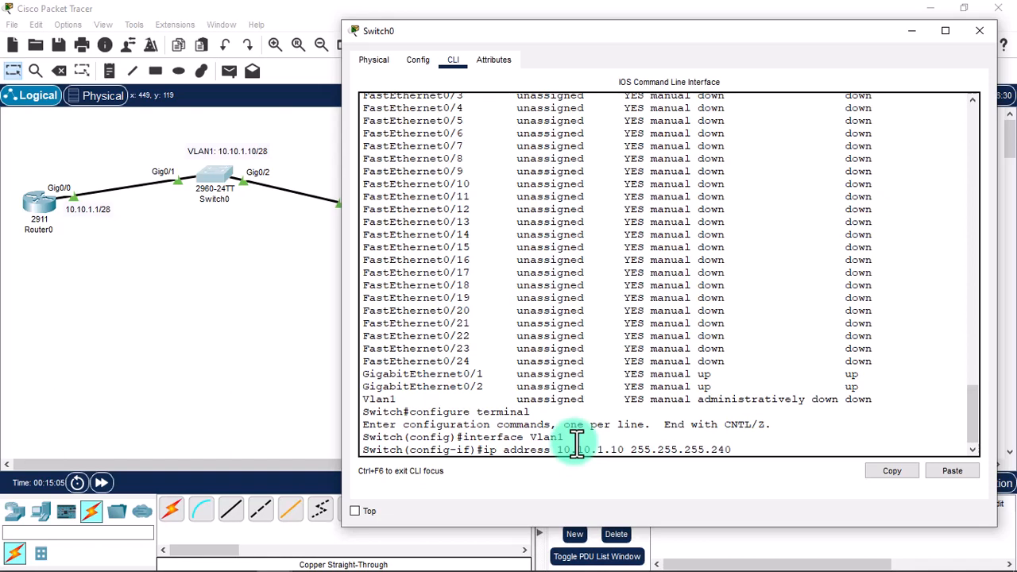
pyautogui.press('Return')
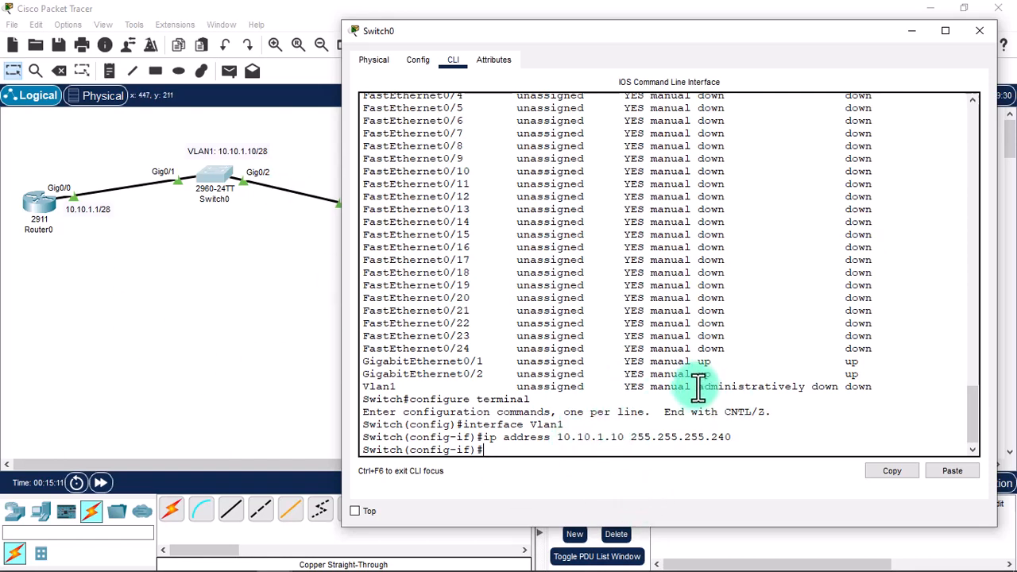
pyautogui.moveTo(697, 387); pyautogui.dragTo(840, 390)
pyautogui.click(821, 404)
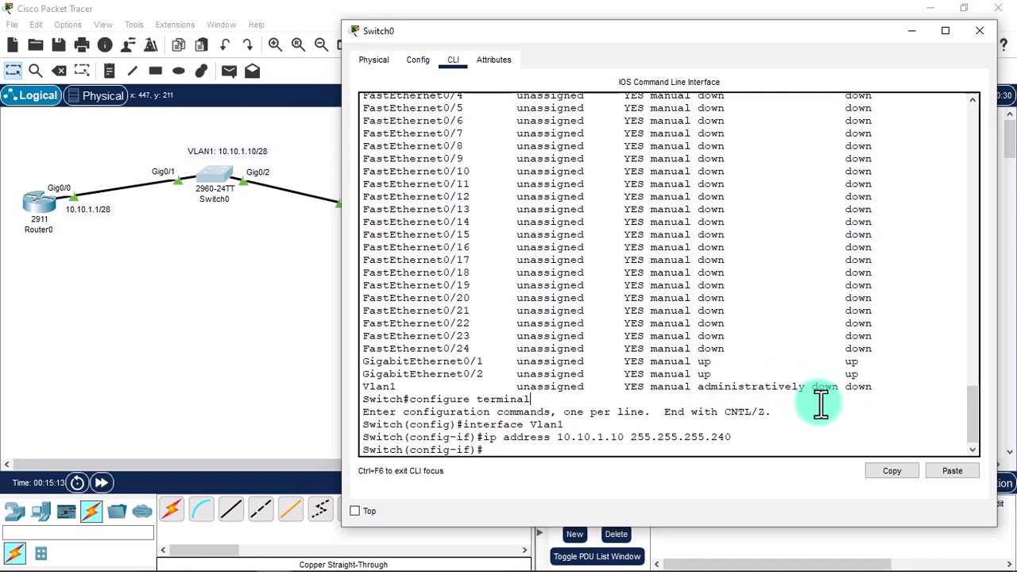
pyautogui.write('exit')
pyautogui.press('Return')
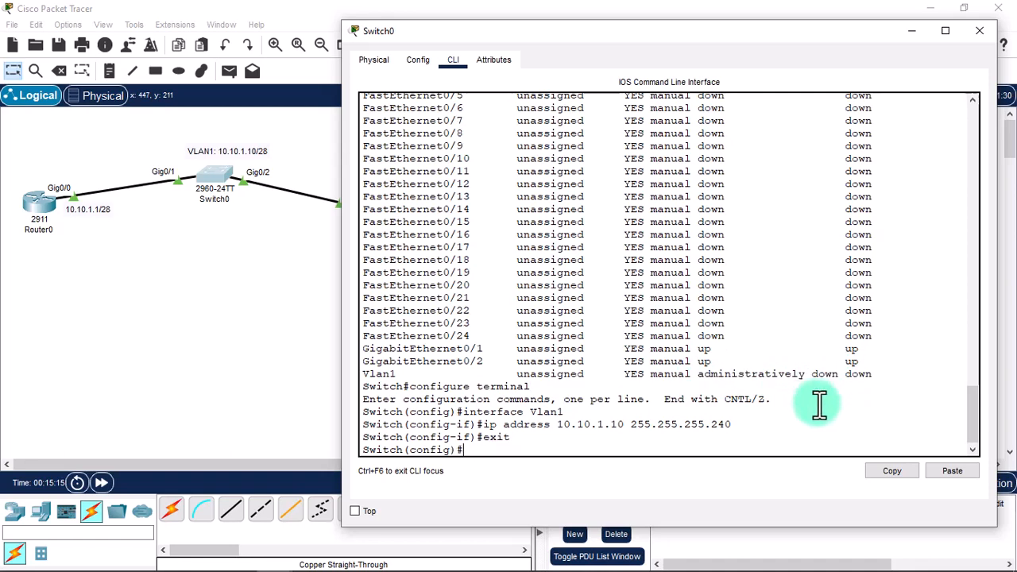
pyautogui.write('exit')
pyautogui.press('Return')
pyautogui.write('show')
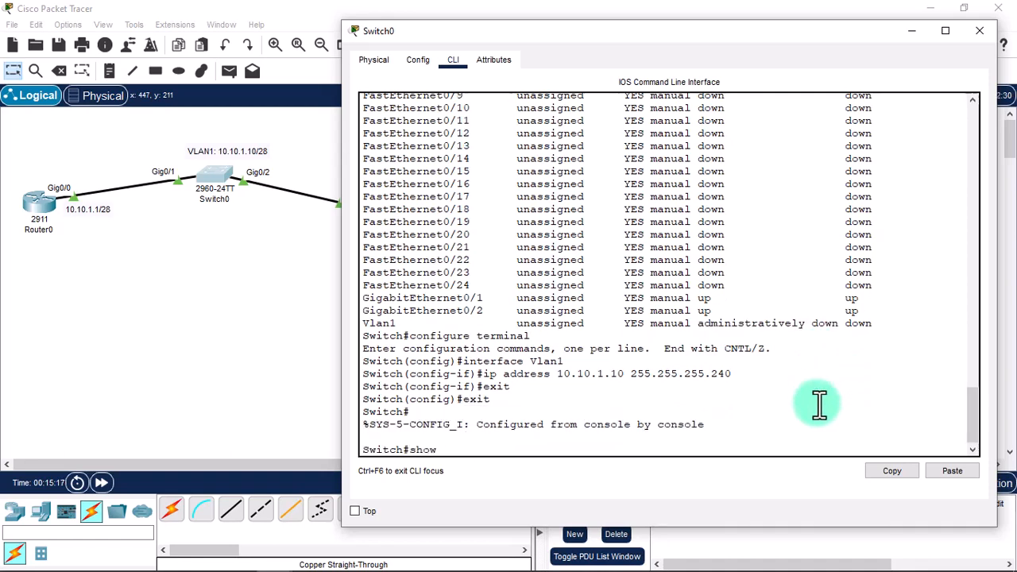
pyautogui.write(' ip interface brief')
# Check the interface summary: Vlan1 has 10.10.1.10 but is still administratively down.
pyautogui.press('Return')
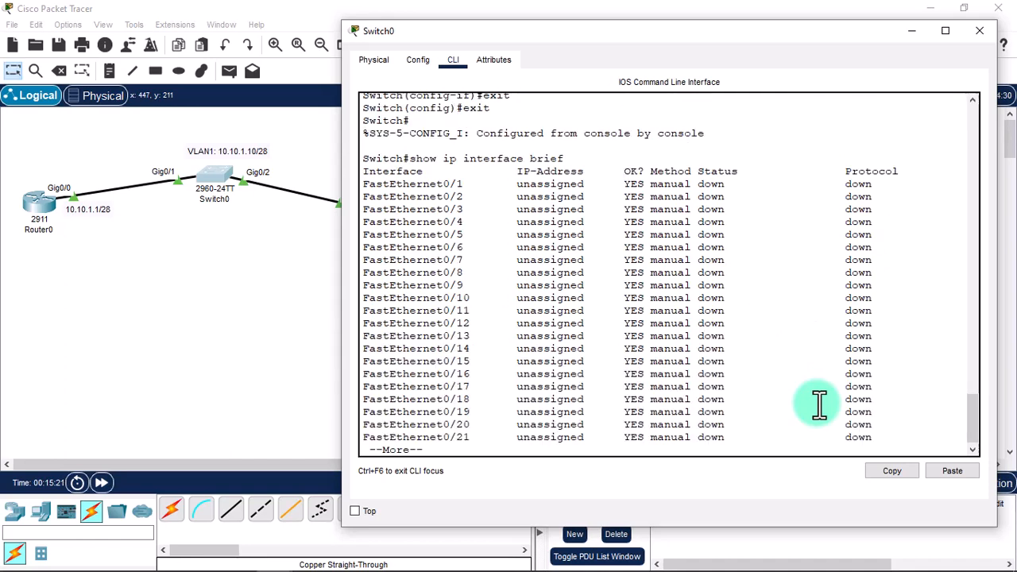
pyautogui.press('space')
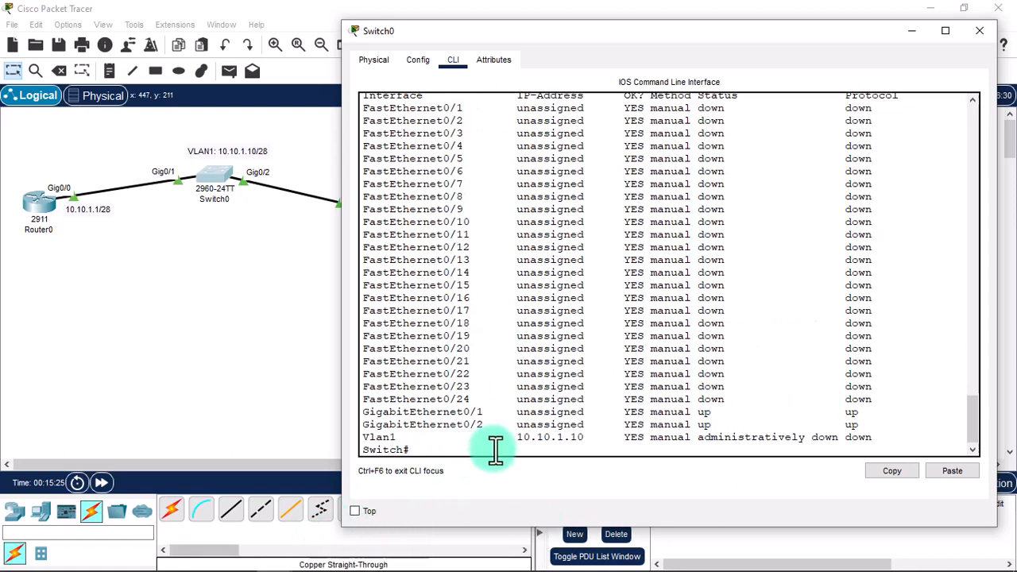
pyautogui.moveTo(517, 438); pyautogui.dragTo(594, 439)
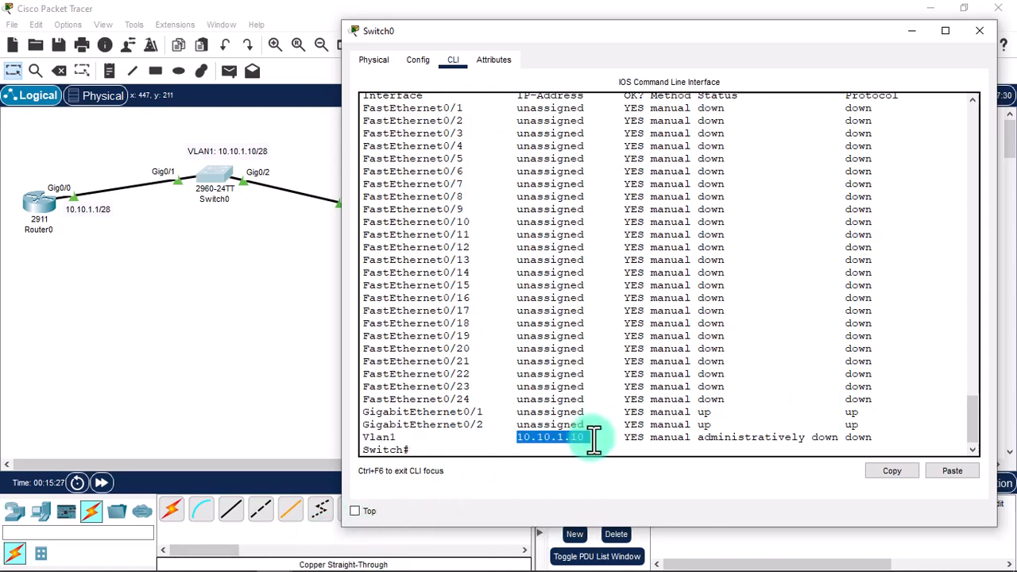
pyautogui.moveTo(698, 438); pyautogui.dragTo(841, 445)
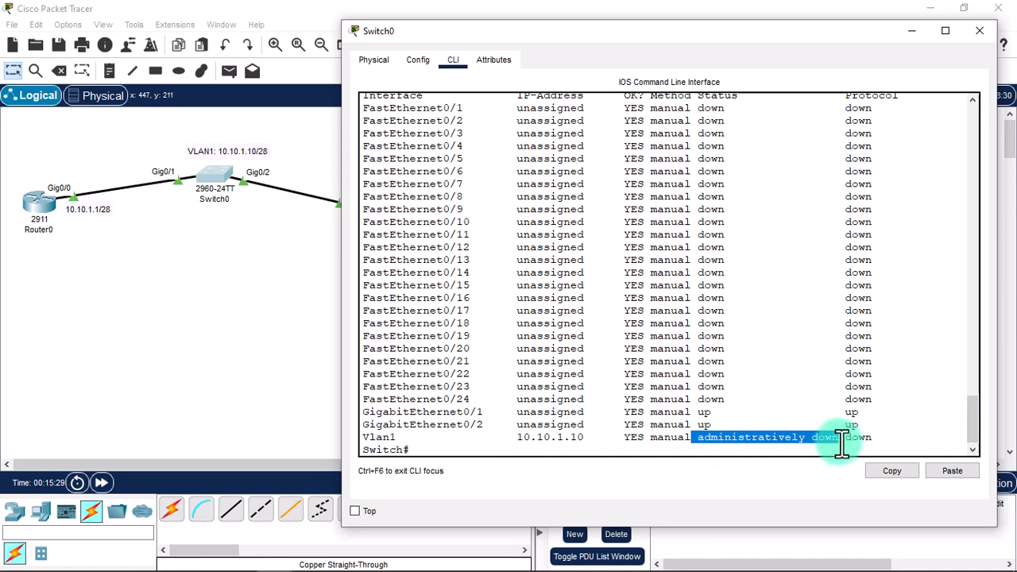
pyautogui.click(842, 445)
# Enable Vlan1 with 'no shutdown' and return to the privileged prompt.
pyautogui.write('conf')
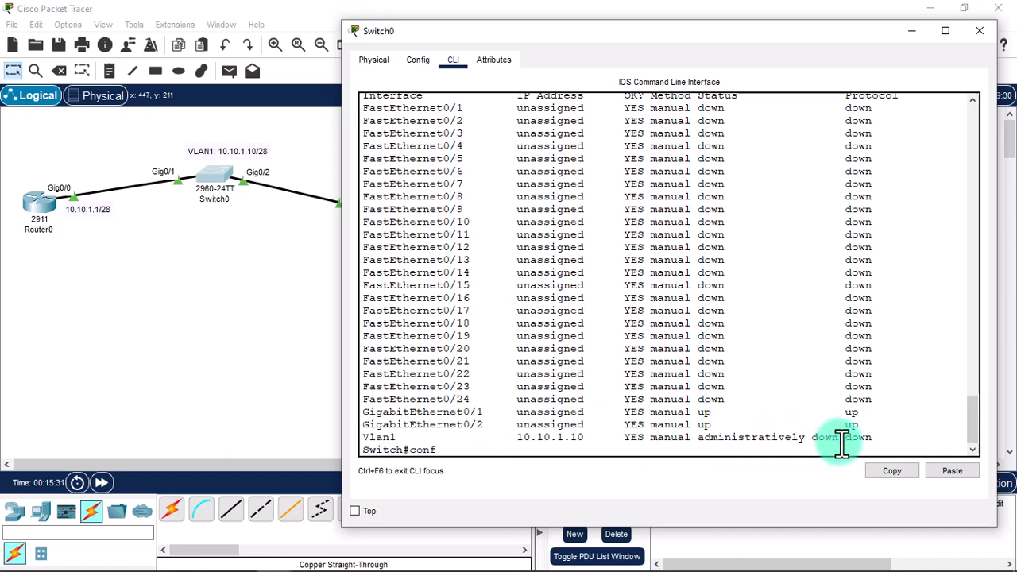
pyautogui.write('igure terminal')
pyautogui.press('Return')
pyautogui.write('inter')
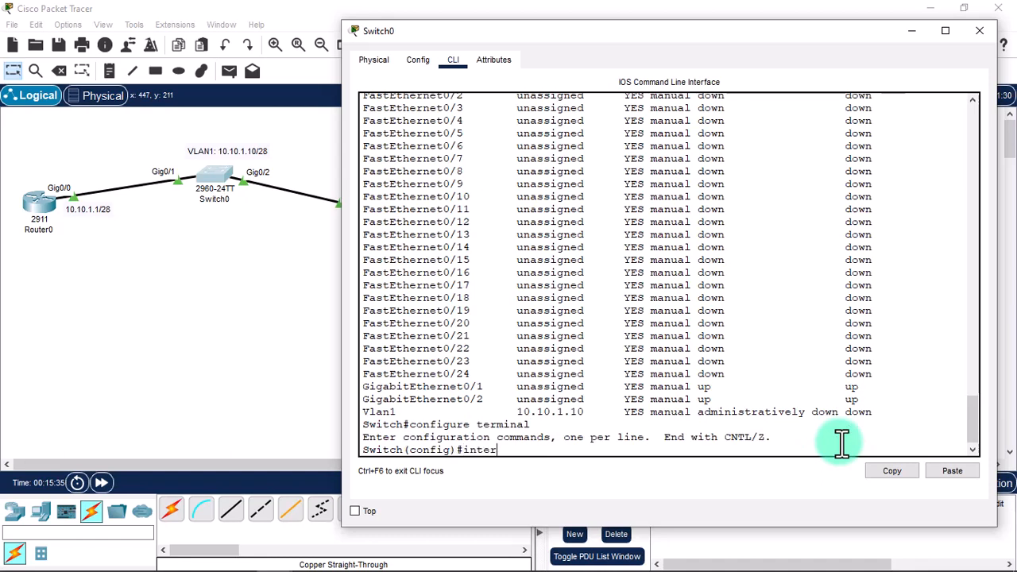
pyautogui.write('face Vlan1')
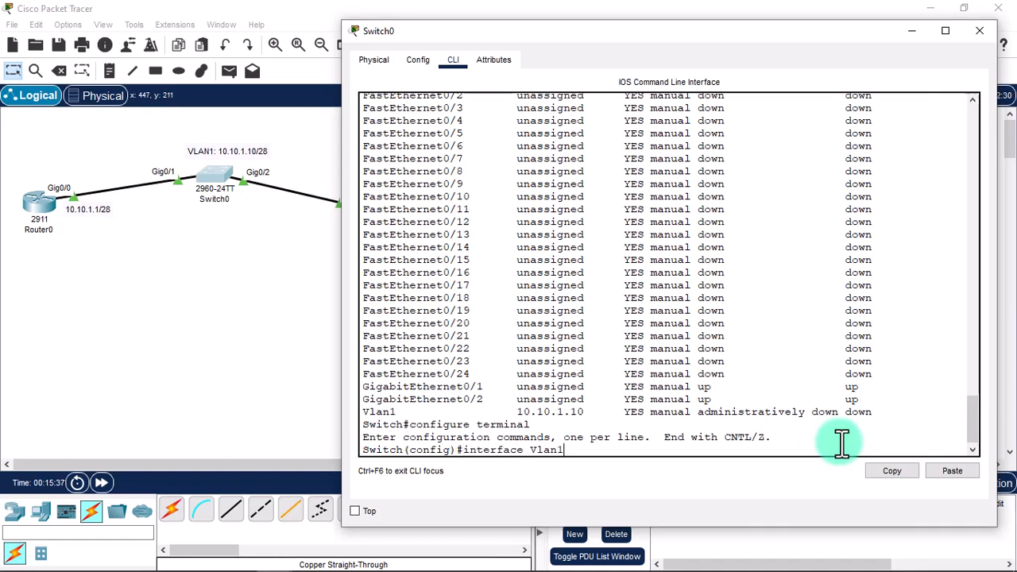
pyautogui.press('Return')
pyautogui.write('no sh')
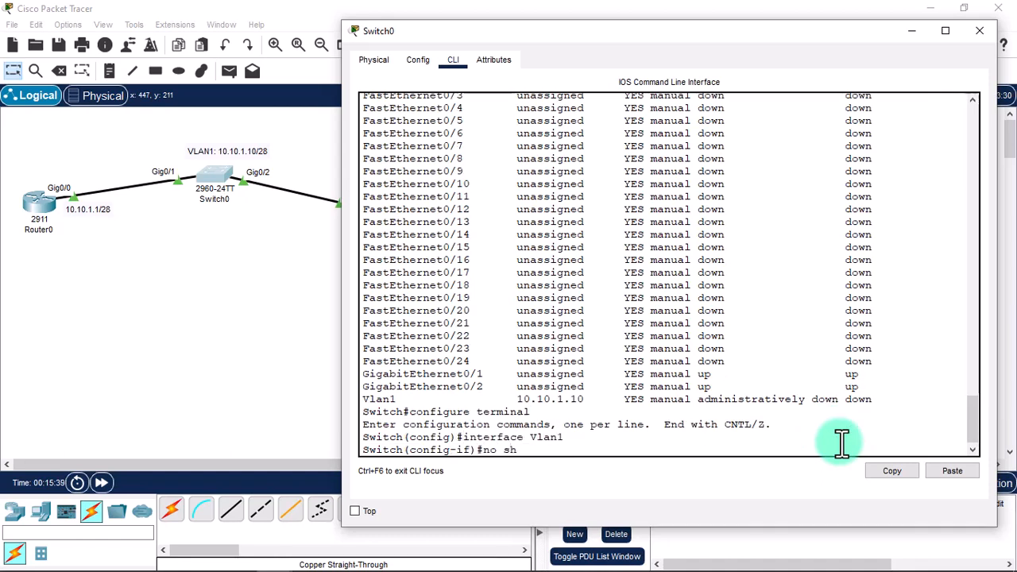
pyautogui.write('utdown')
pyautogui.press('Return')
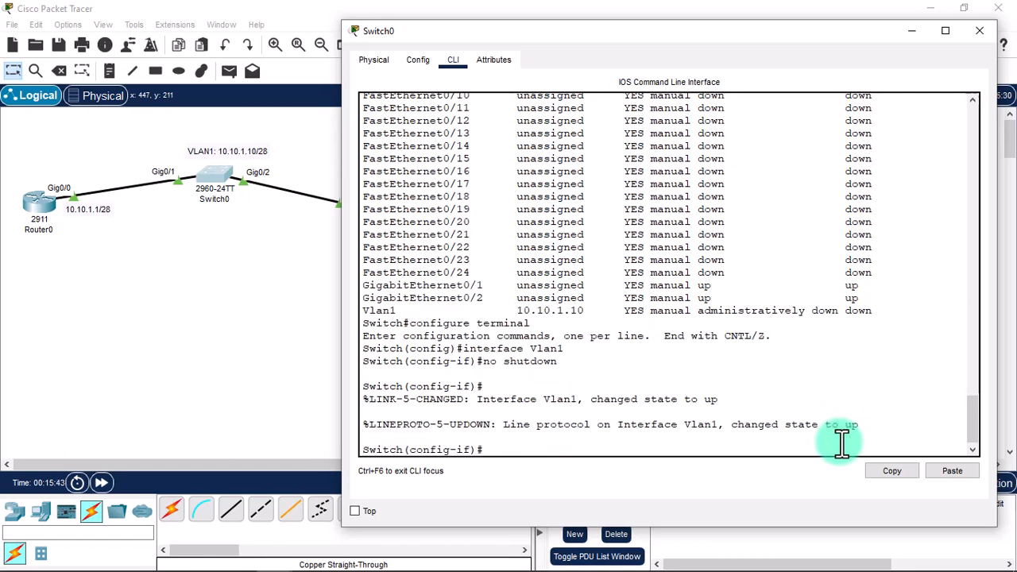
pyautogui.write('exit')
pyautogui.press('Return')
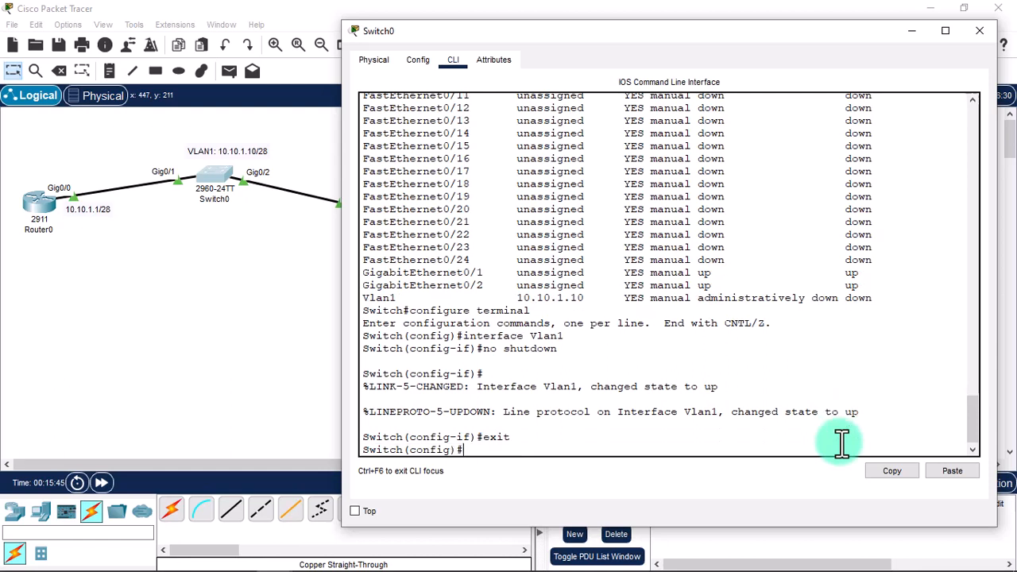
pyautogui.write('exit')
pyautogui.press('Return')
# Rerun 'show ip interface brief' to confirm Vlan1 10.10.1.10 is up/up, then close Switch0.
pyautogui.write('show')
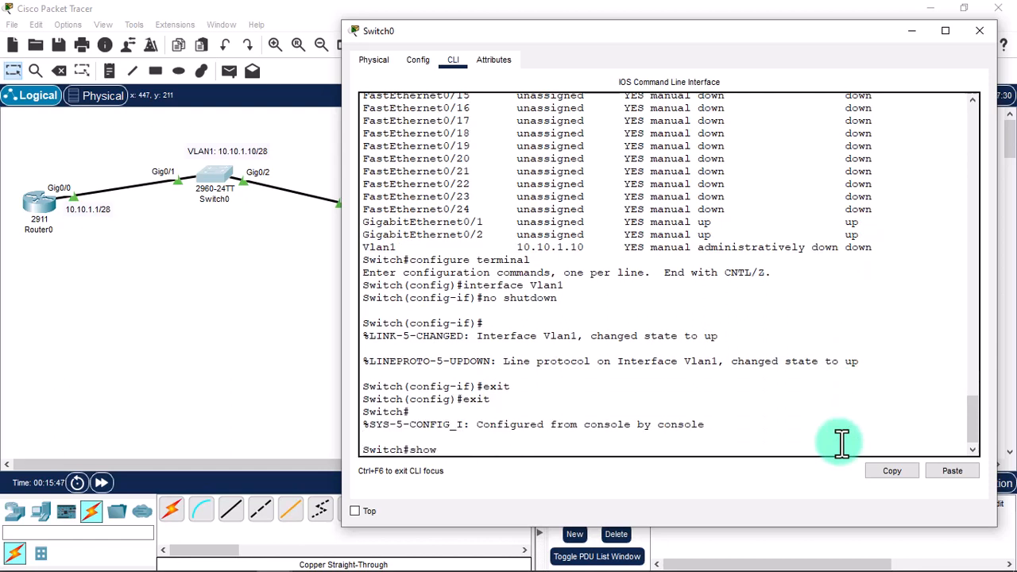
pyautogui.write(' ip interface brief')
pyautogui.press('Return')
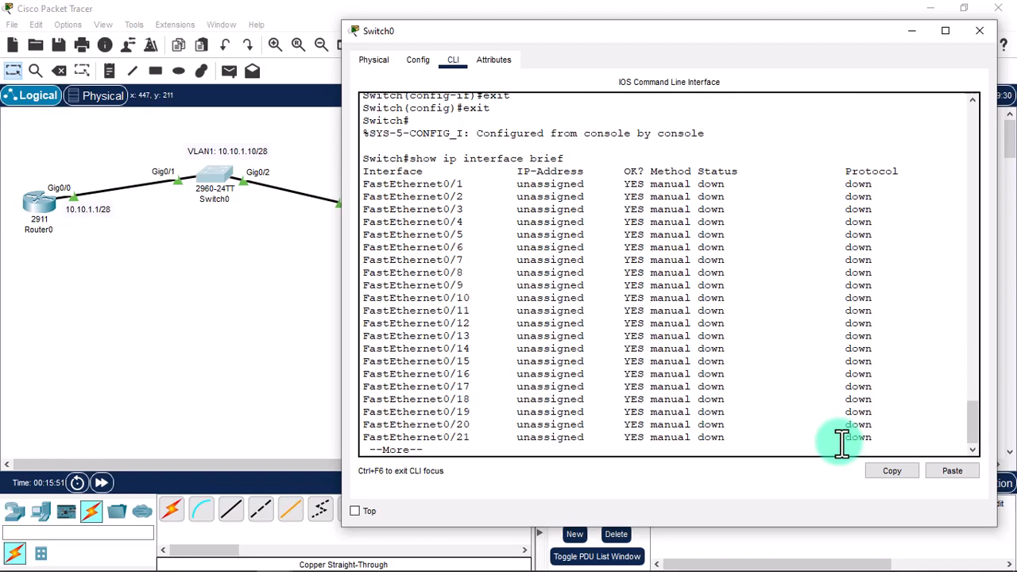
pyautogui.press('space')
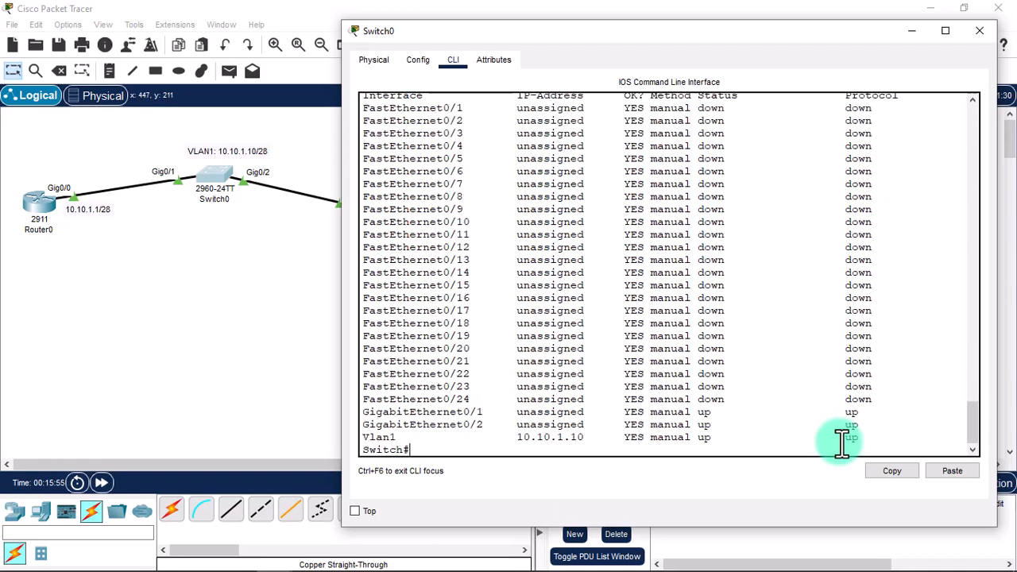
pyautogui.click(985, 35)
# Retry 'ssh -l admin 10.10.1.10' from Laptop0's Command Prompt; the host closes the connection.
pyautogui.click(367, 217)
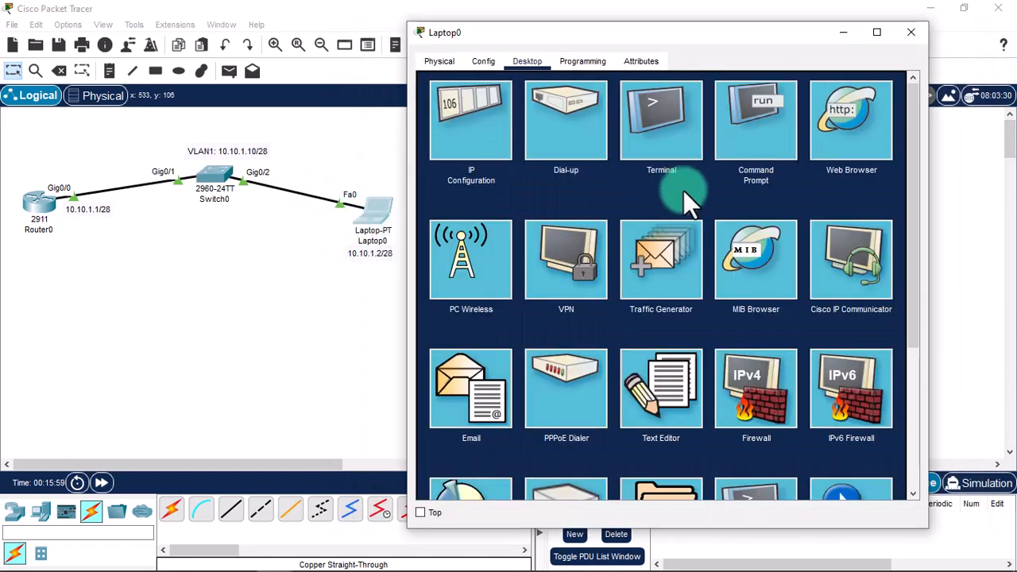
pyautogui.click(725, 149)
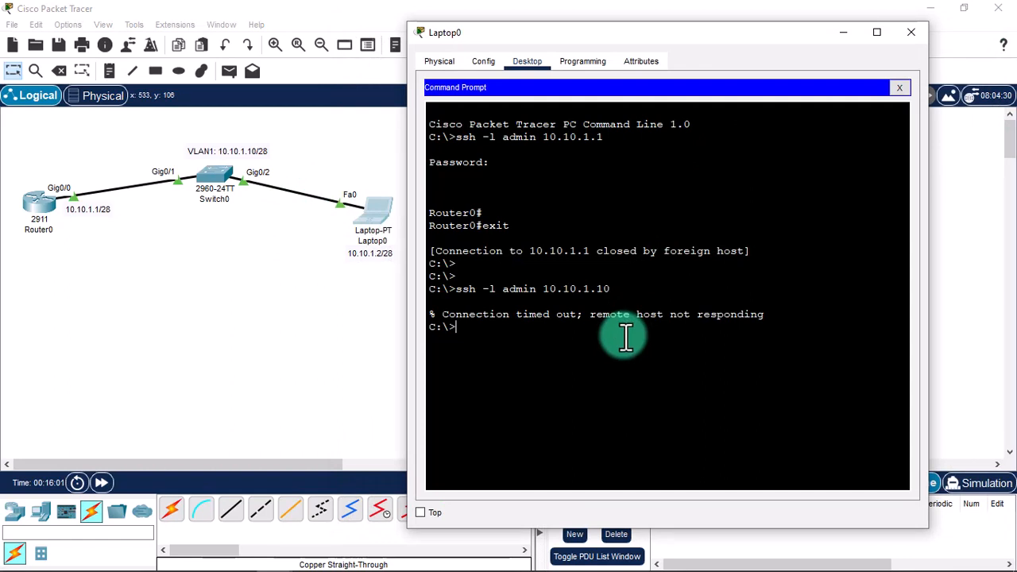
pyautogui.press('Up')
pyautogui.press('Return')
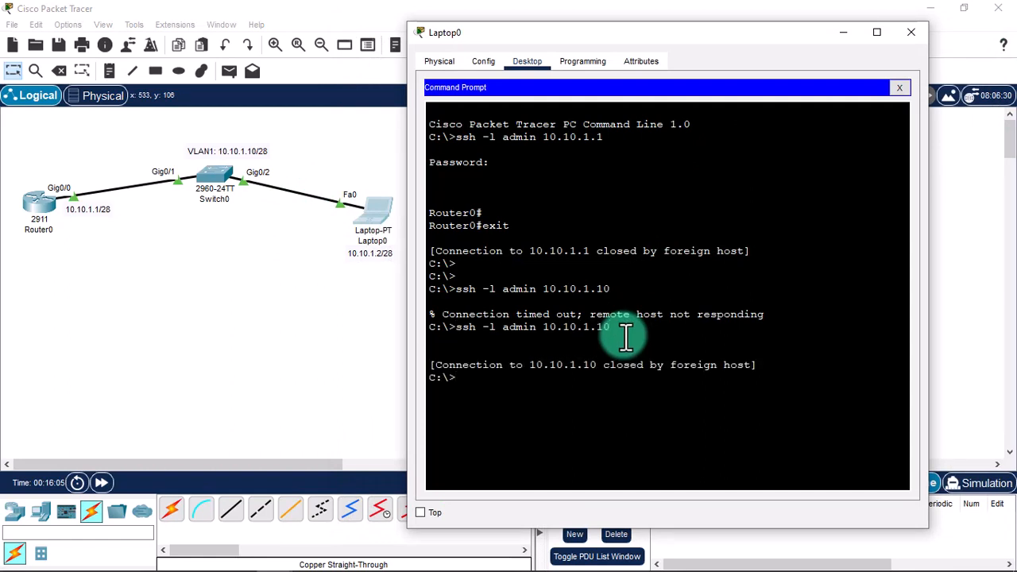
pyautogui.click(225, 184)
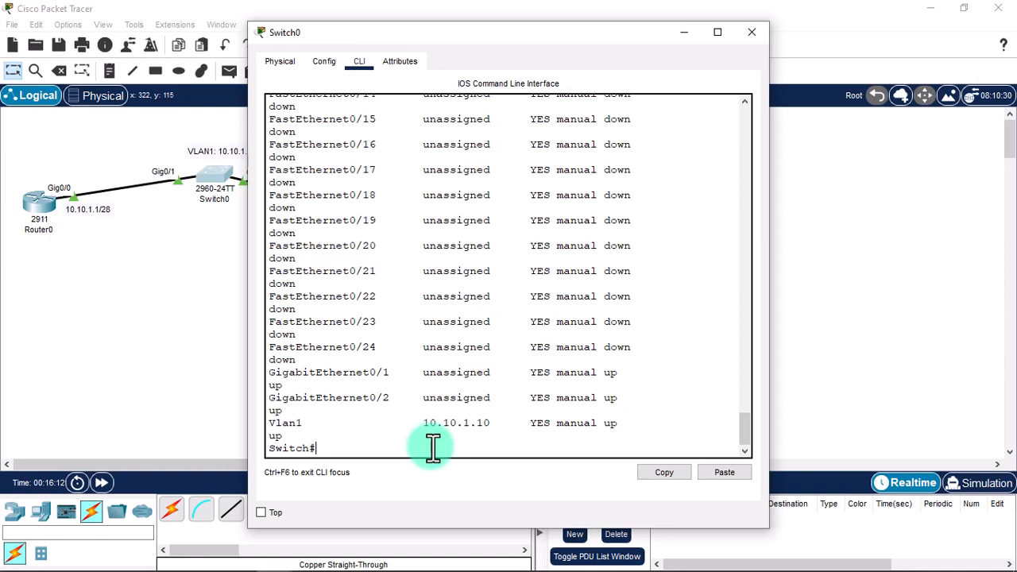
# Run show ip ssh on Switch0, which reports SSH disabled (version 1.99) and requests RSA keys.
pyautogui.press('Return')
pyautogui.press('Return')
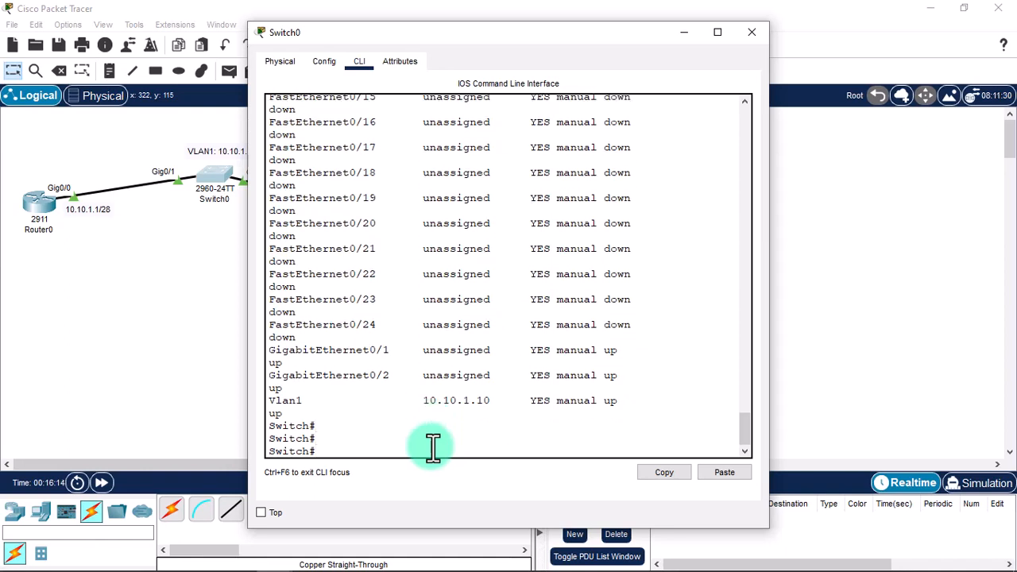
pyautogui.write('show ip ssh')
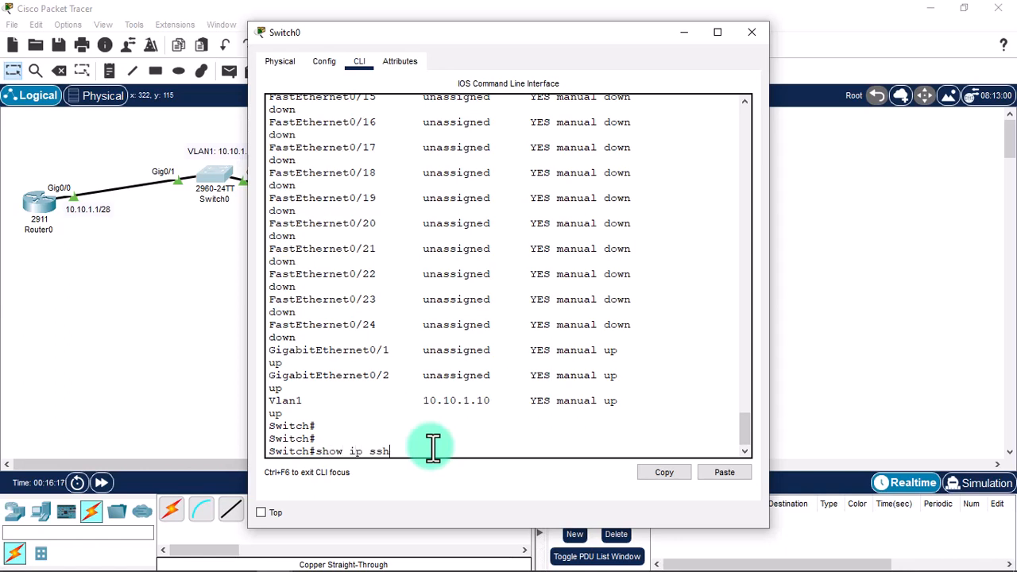
pyautogui.press('Return')
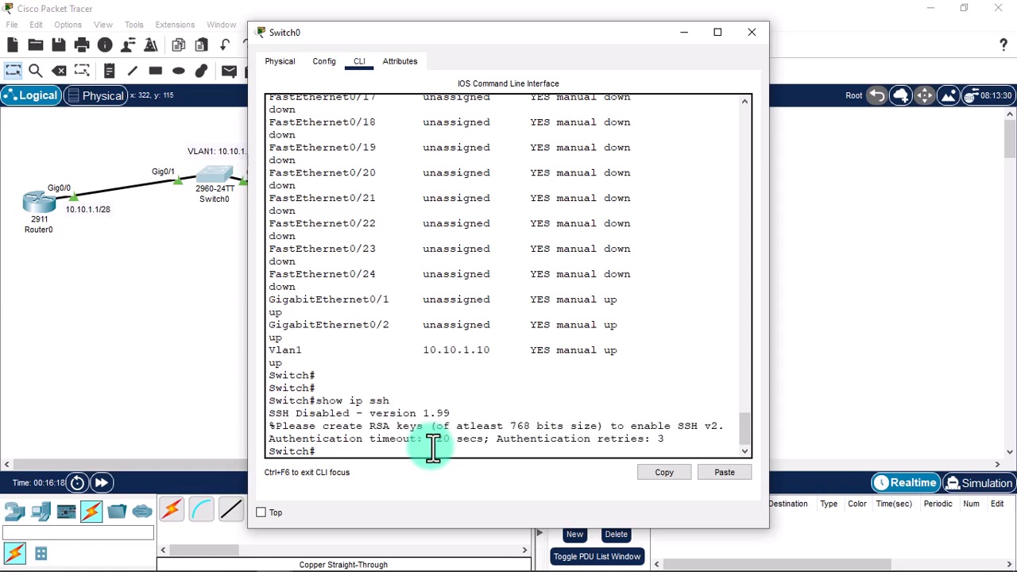
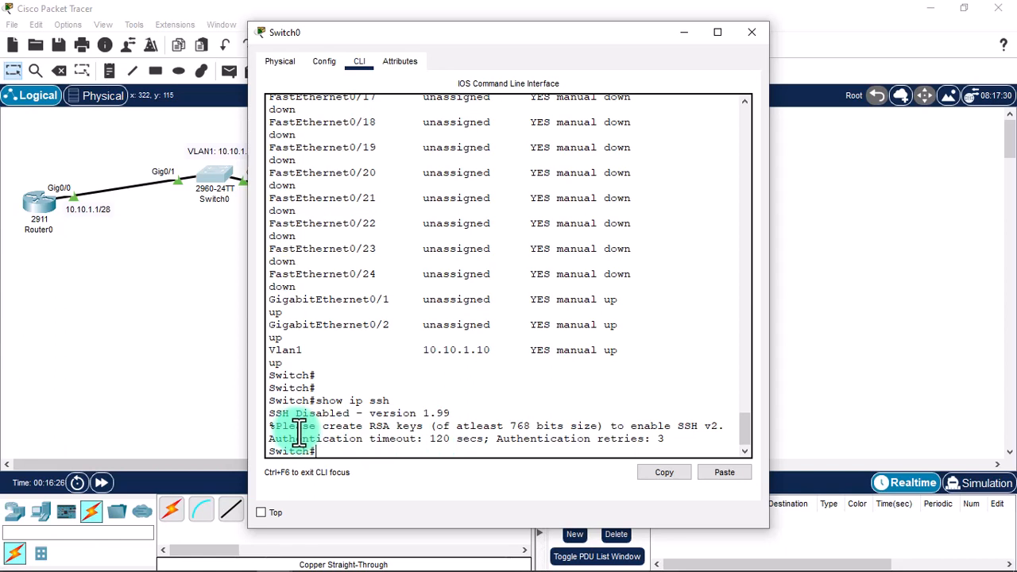
# Enter global configuration mode on Switch0 with configure terminal.
pyautogui.write('configure terminal')
pyautogui.press('Return')
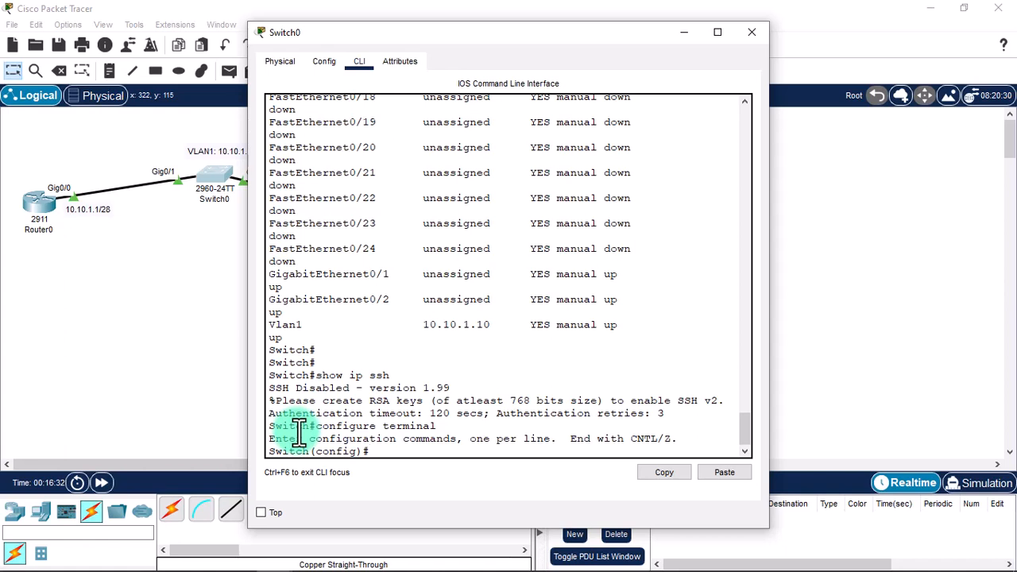
# Set hostname SwitchA and domain name cisco.com.
pyautogui.write('hostname SwitchA')
pyautogui.press('Return')
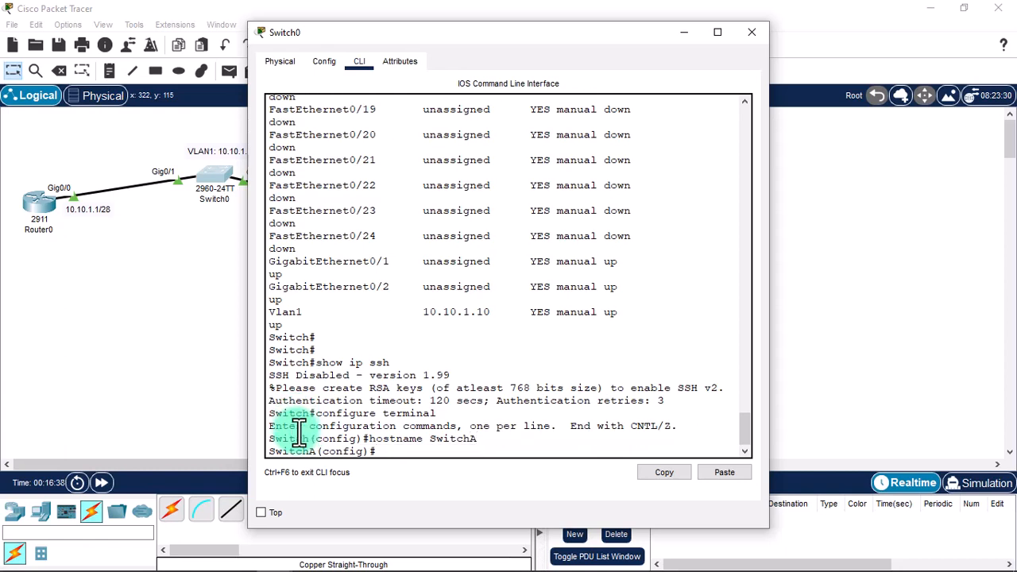
pyautogui.write('ip domain-name cisco.com')
pyautogui.press('Return')
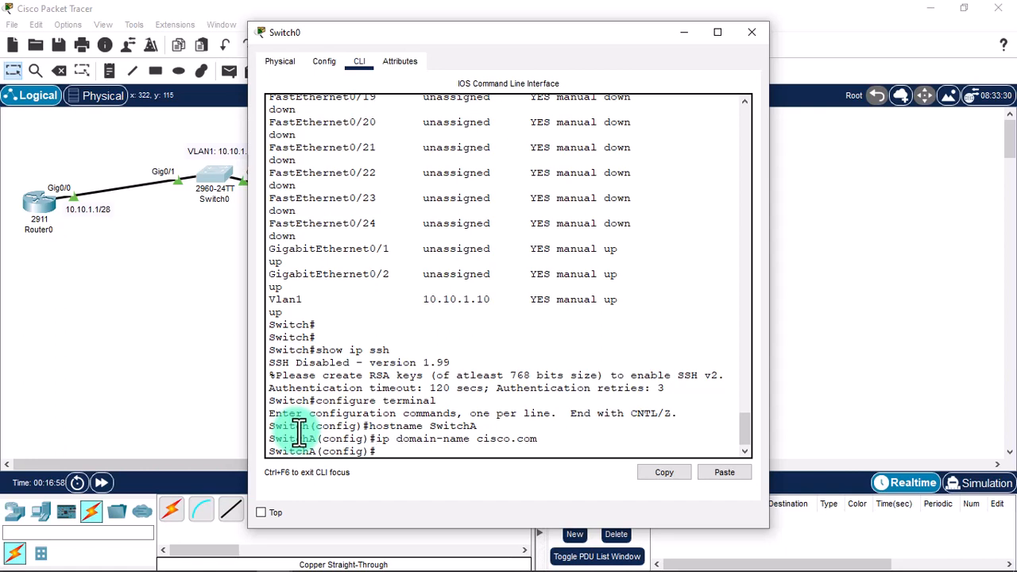
# Set the default gateway to 10.10.1.1.
pyautogui.write('ip default-gateway ?')
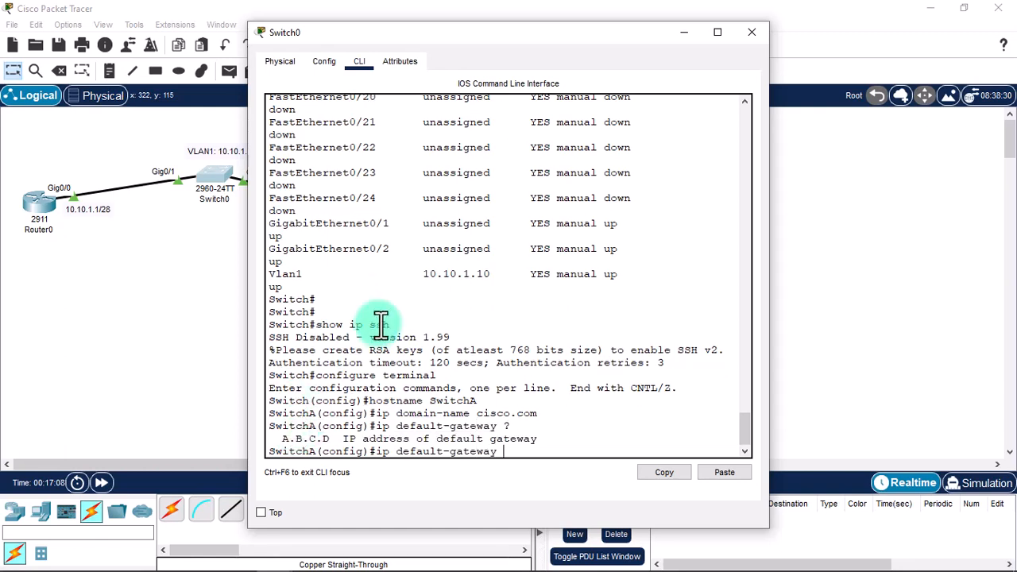
pyautogui.write('10.10.1.1')
pyautogui.press('Return')
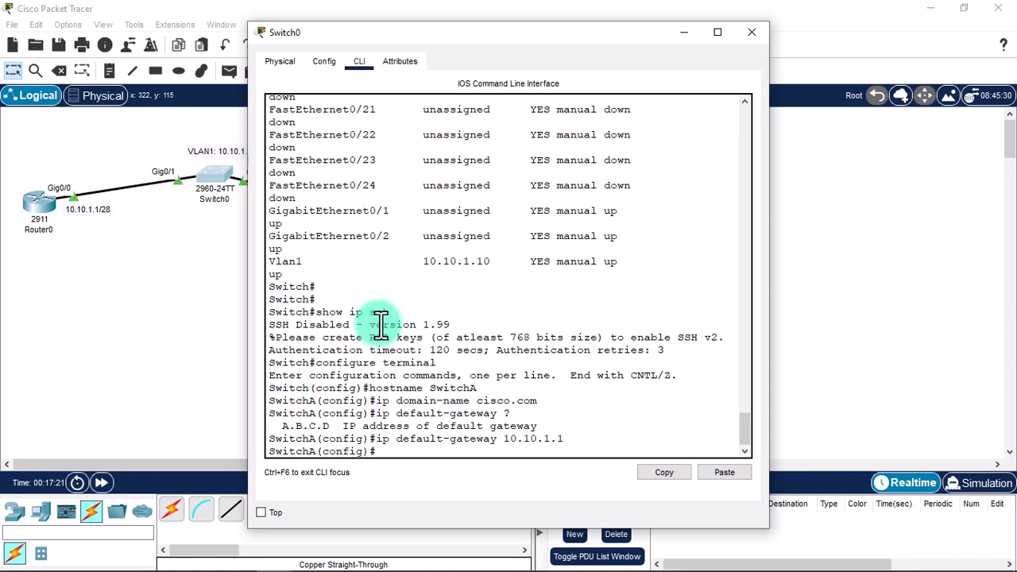
pyautogui.write('crypto key generate r')
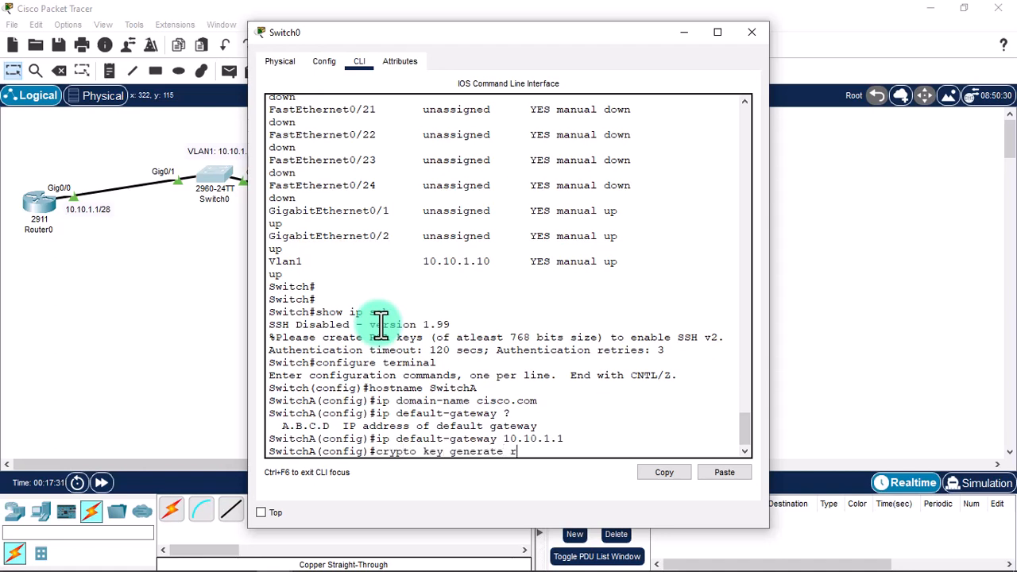
# Generate 2048-bit RSA keys with crypto key generate rsa, then exit configuration mode.
pyautogui.write('sa general-keys modul')
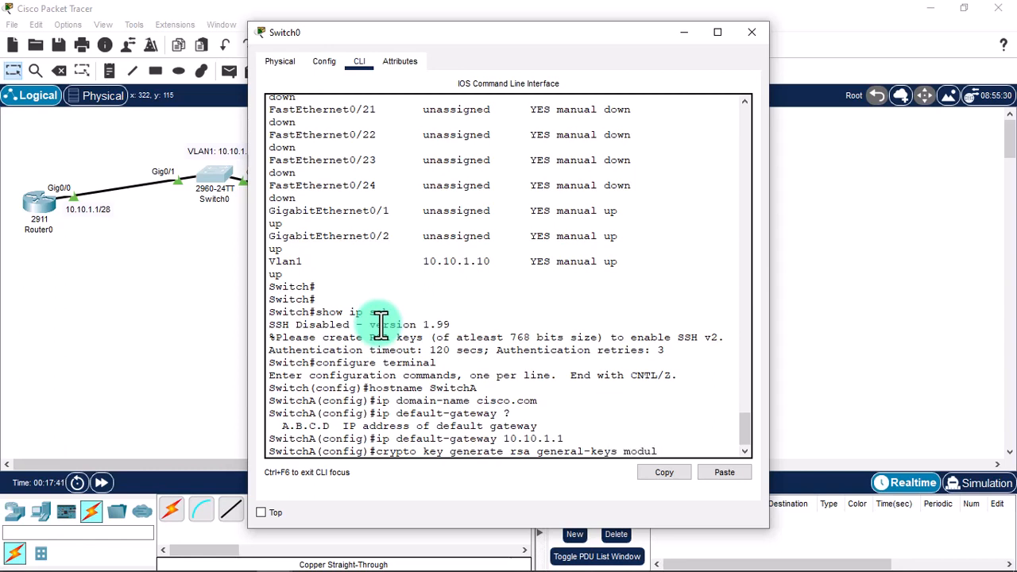
pyautogui.write('us')
pyautogui.press('BackSpace')
pyautogui.press('BackSpace')
pyautogui.press('BackSpace')
pyautogui.press('BackSpace')
pyautogui.press('BackSpace')
pyautogui.press('BackSpace')
pyautogui.press('BackSpace')
pyautogui.press('BackSpace')
pyautogui.press('BackSpace')
pyautogui.press('BackSpace')
pyautogui.press('BackSpace')
pyautogui.press('BackSpace')
pyautogui.press('BackSpace')
pyautogui.press('BackSpace')
pyautogui.press('BackSpace')
pyautogui.press('BackSpace')
pyautogui.press('BackSpace')
pyautogui.press('BackSpace')
pyautogui.press('BackSpace')
pyautogui.press('BackSpace')
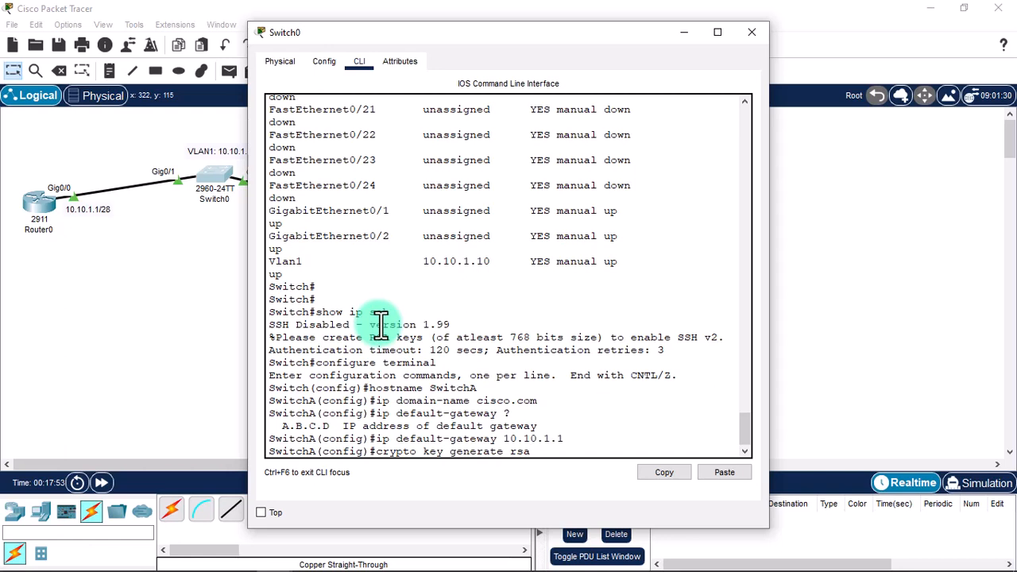
pyautogui.press('Return')
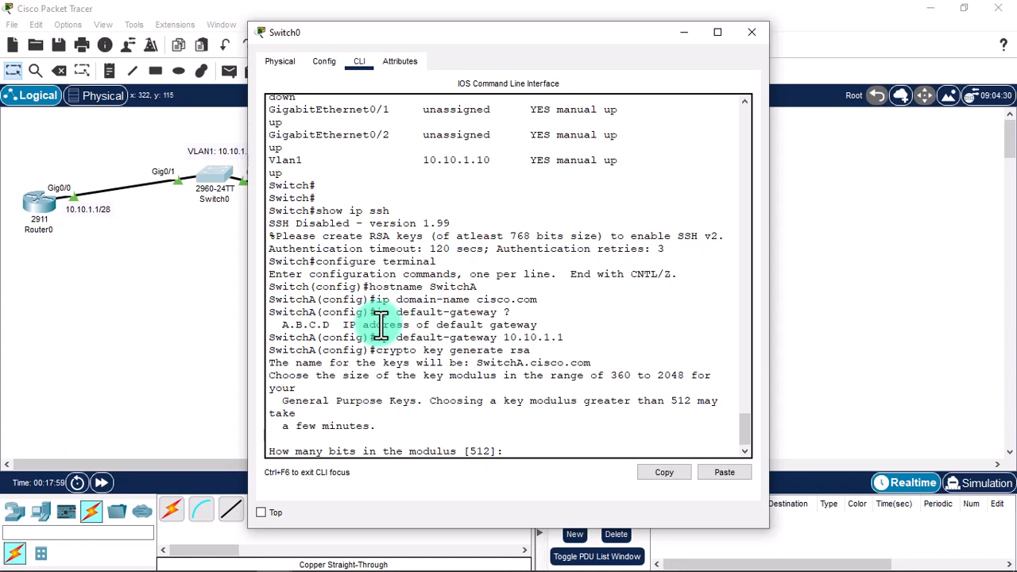
pyautogui.write('4096')
pyautogui.press('BackSpace')
pyautogui.press('BackSpace')
pyautogui.press('BackSpace')
pyautogui.press('BackSpace')
pyautogui.write('20')
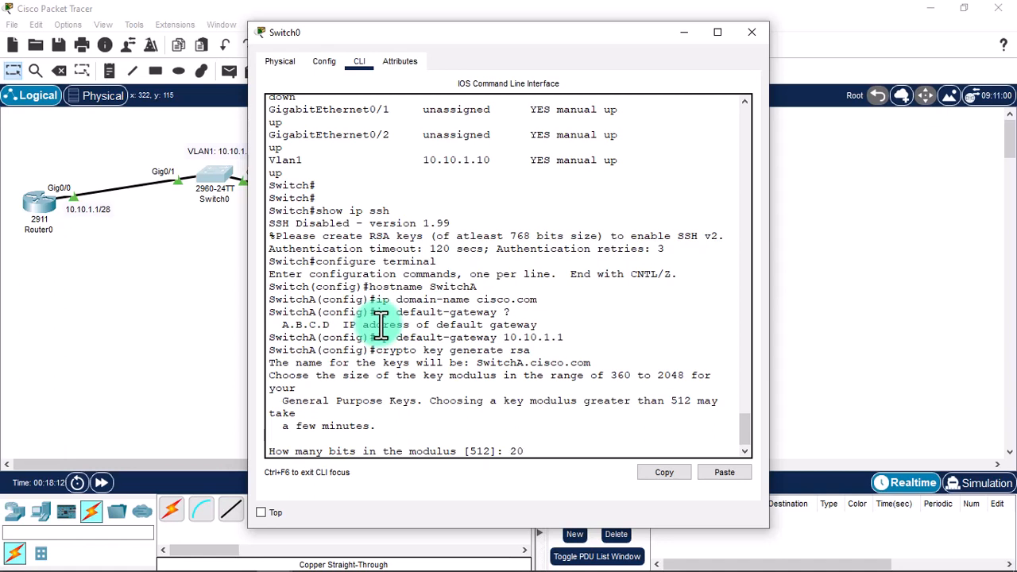
pyautogui.write('48')
pyautogui.press('Return')
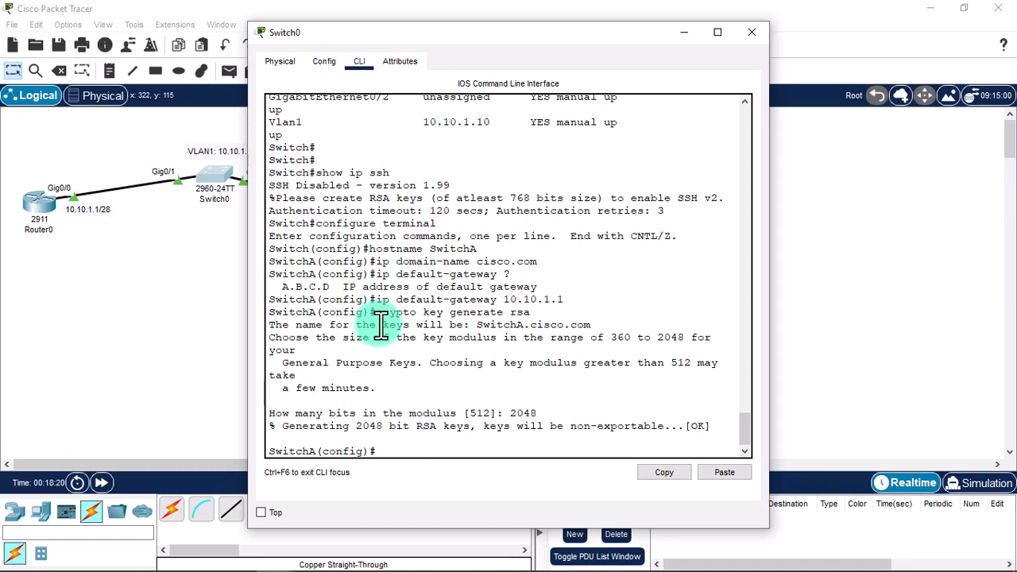
pyautogui.write('exit')
pyautogui.press('Return')
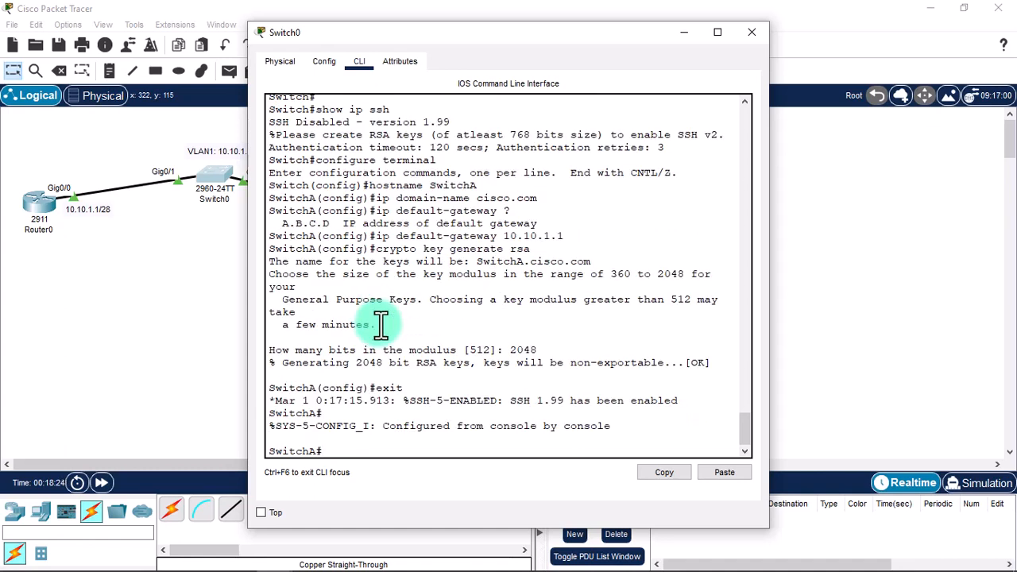
# Check SSH status with show ip ssh.
pyautogui.write('show ip ssh')
pyautogui.press('Return')
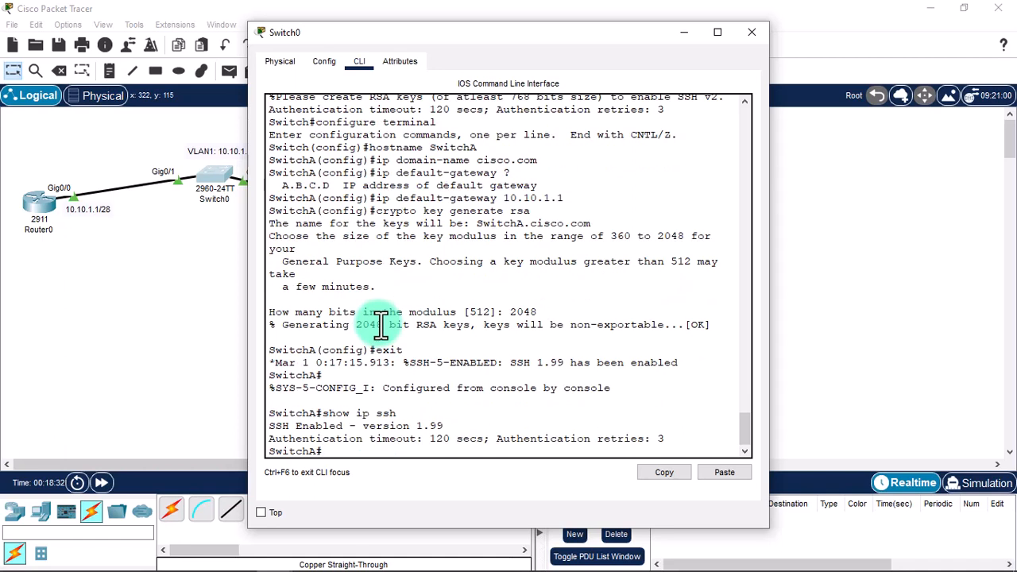
pyautogui.write('exi')
pyautogui.press('BackSpace')
pyautogui.press('BackSpace')
pyautogui.press('BackSpace')
pyautogui.press('BackSpace')
# Configure ip ssh version 2 and verify show ip ssh reports version 2.0.
pyautogui.write('configure terminal')
pyautogui.press('Return')
pyautogui.write('ip ss')
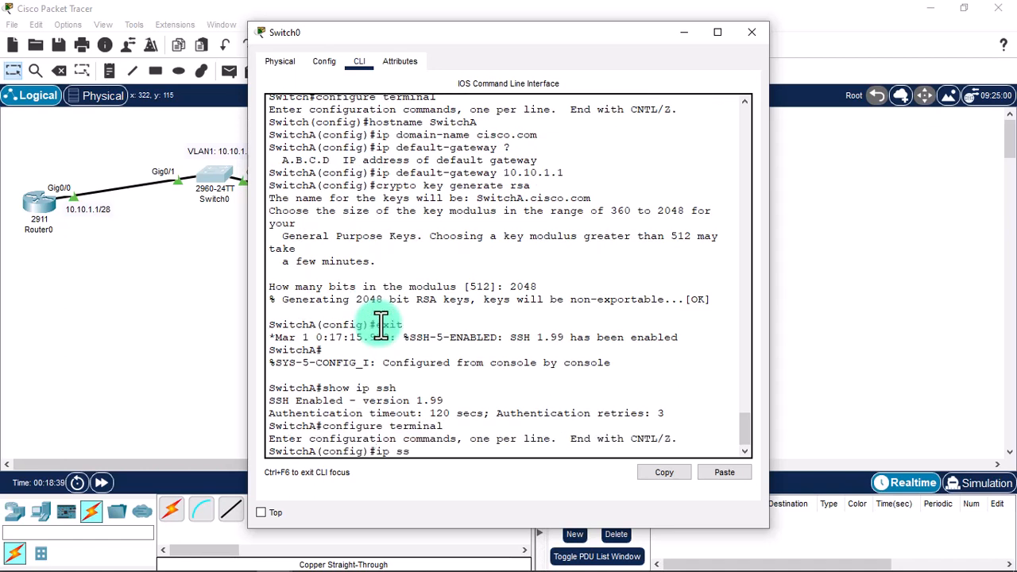
pyautogui.write('h version 2')
pyautogui.press('Return')
pyautogui.write('exit')
pyautogui.press('Return')
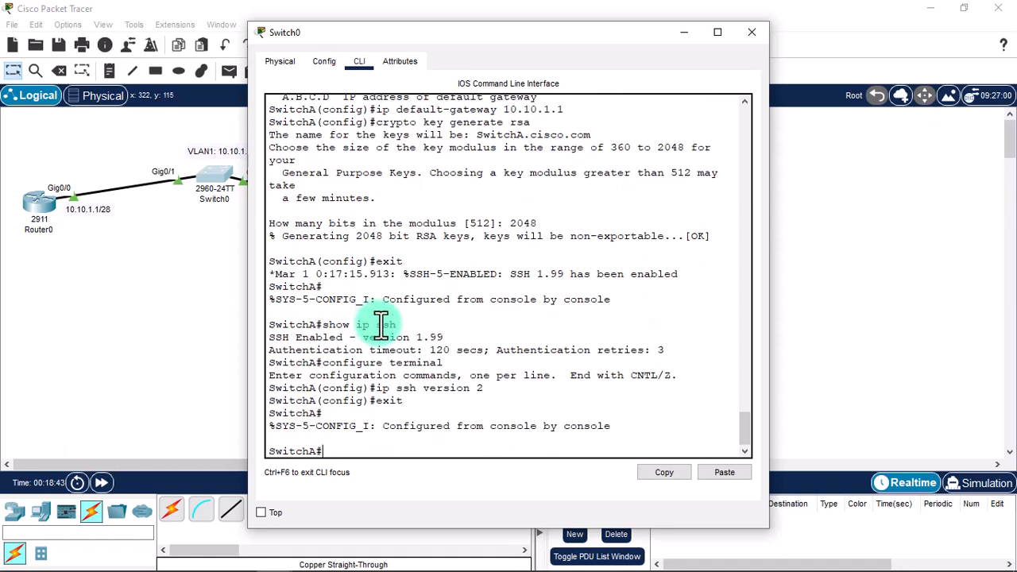
pyautogui.write('show ip ssh')
pyautogui.press('Return')
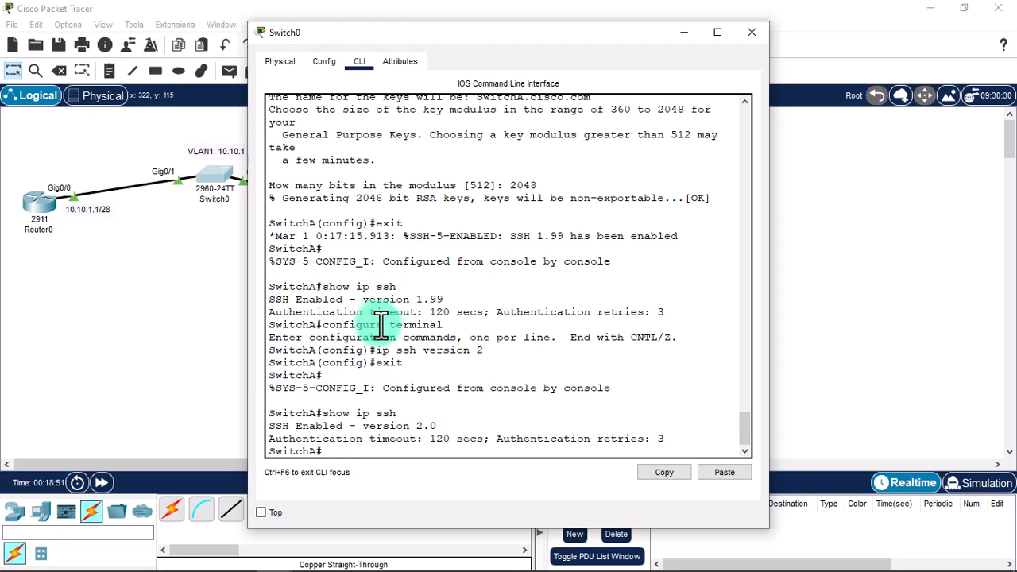
pyautogui.write('e')
pyautogui.press('BackSpace')
# From Laptop0's Command Prompt, attempt ssh to 10.10.1.10 without a username.
pyautogui.click(755, 39)
pyautogui.click(367, 211)
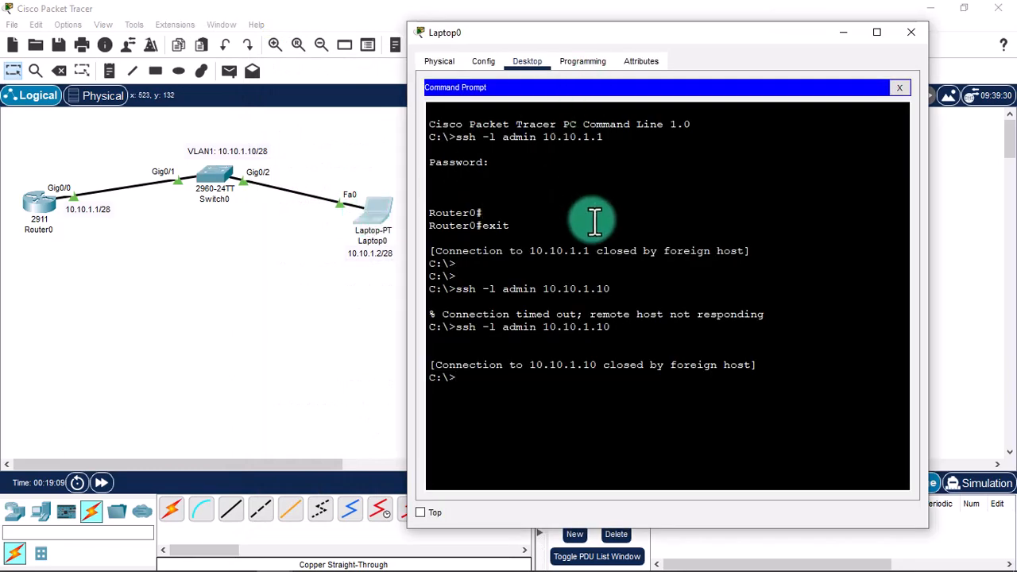
pyautogui.write('ss')
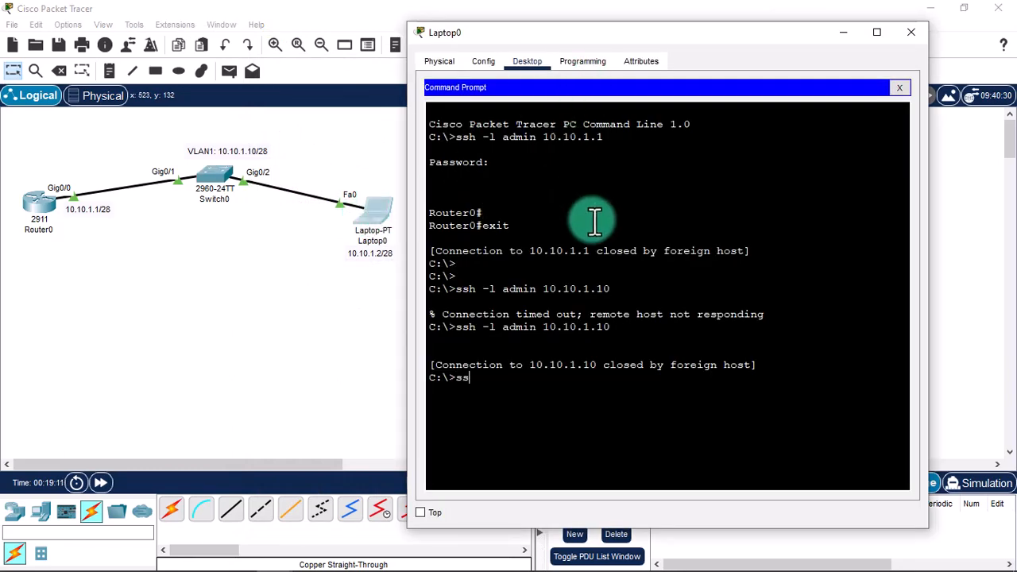
pyautogui.write('h -')
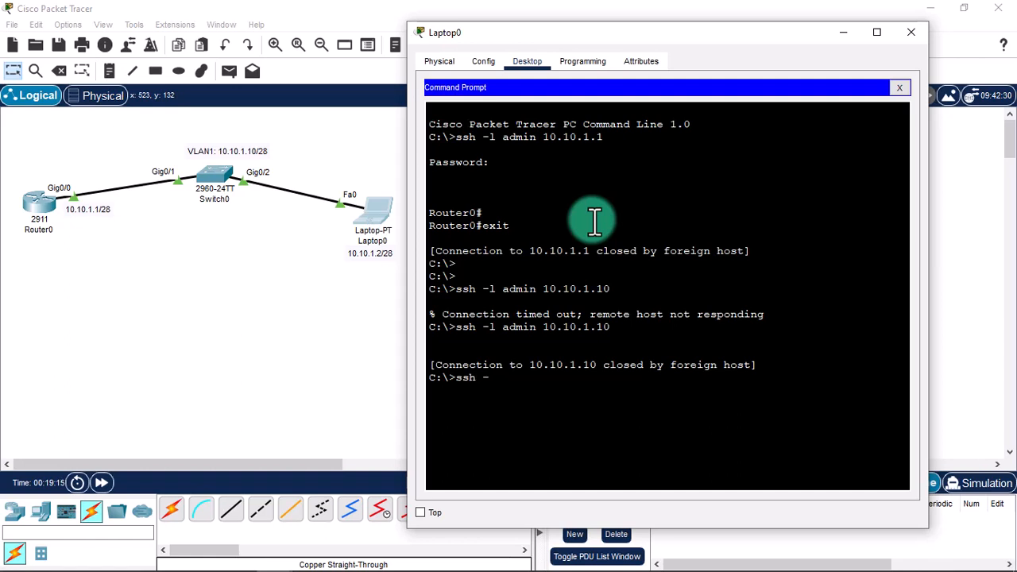
pyautogui.write('l 10.10.1.10')
pyautogui.press('Return')
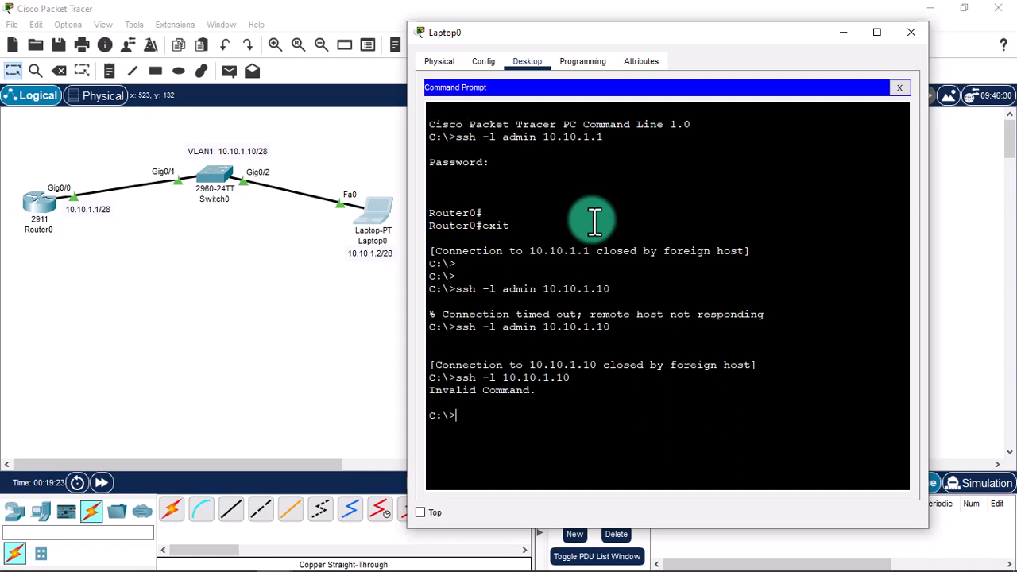
# Rerun as ssh -l admin 10.10.1.10 and answer the password prompt.
pyautogui.press('Up')
pyautogui.press('Left')
pyautogui.press('Left')
pyautogui.press('Left')
pyautogui.press('Left')
pyautogui.press('Left')
pyautogui.press('Left')
pyautogui.press('Left')
pyautogui.press('Left')
pyautogui.press('Left')
pyautogui.press('Left')
pyautogui.press('Left')
pyautogui.press('Left')
pyautogui.press('Left')
pyautogui.write('aadmin')
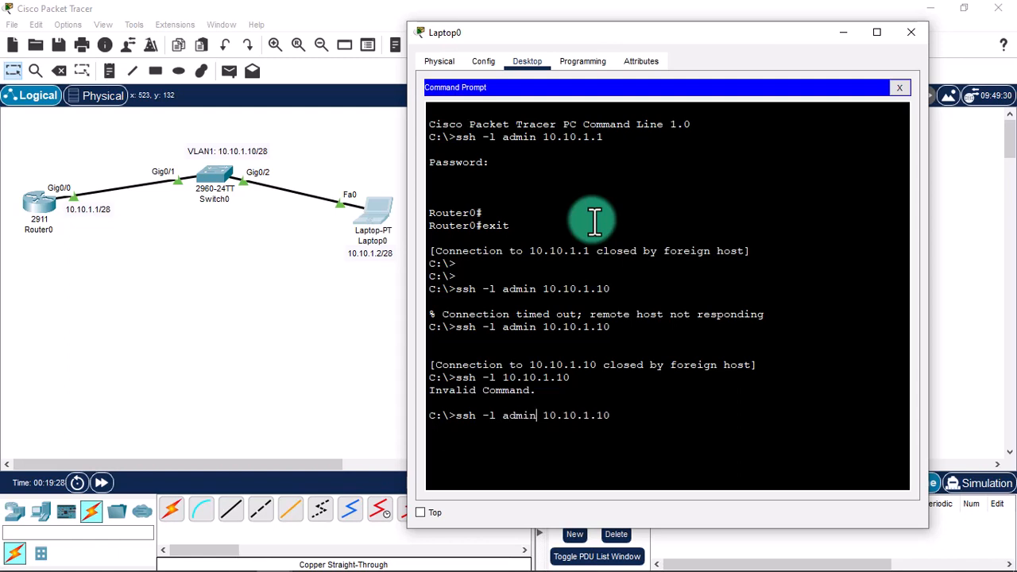
pyautogui.press('Return')
pyautogui.press('Return')
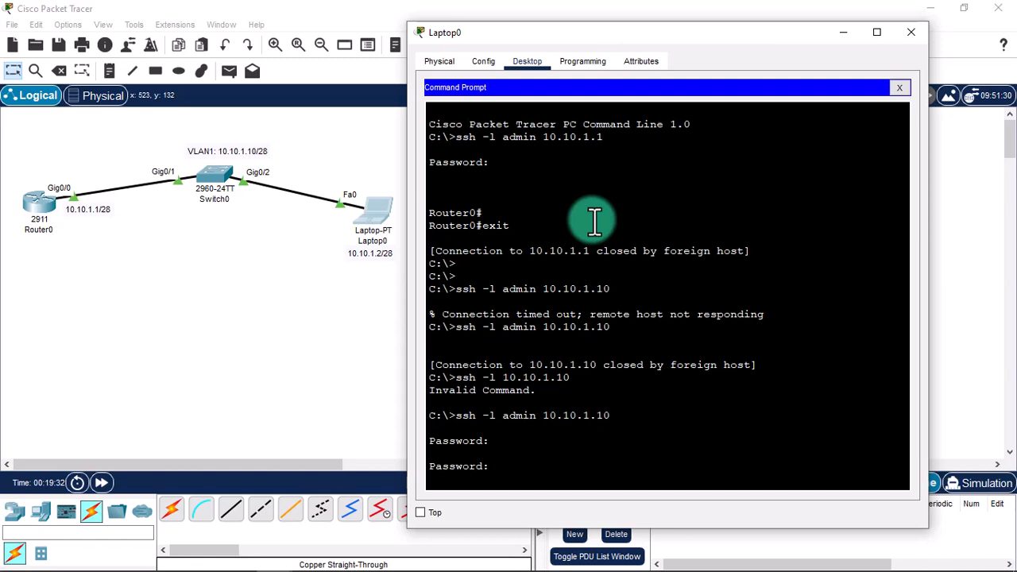
pyautogui.press('Return')
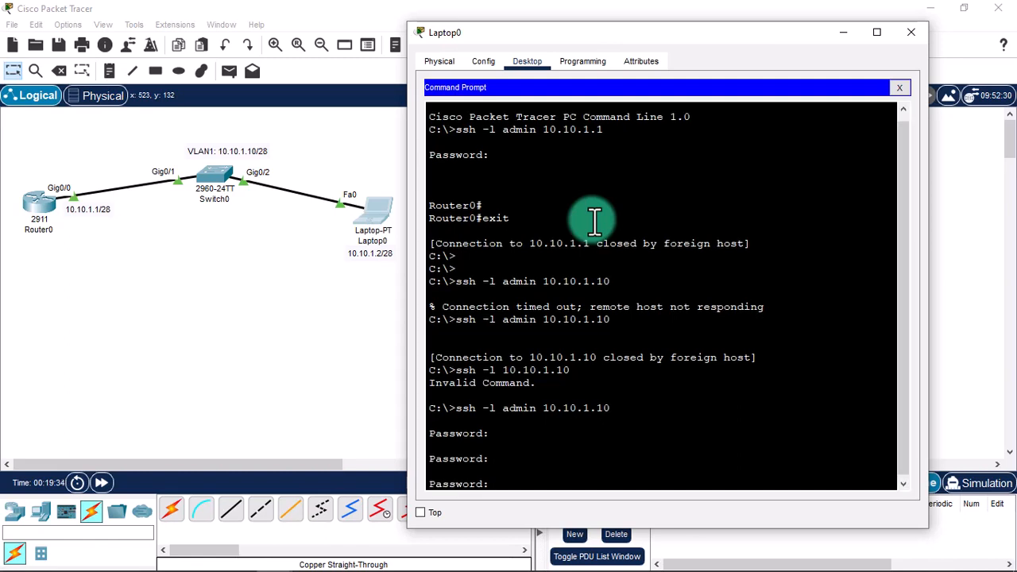
pyautogui.scroll(-2, 596, 312)
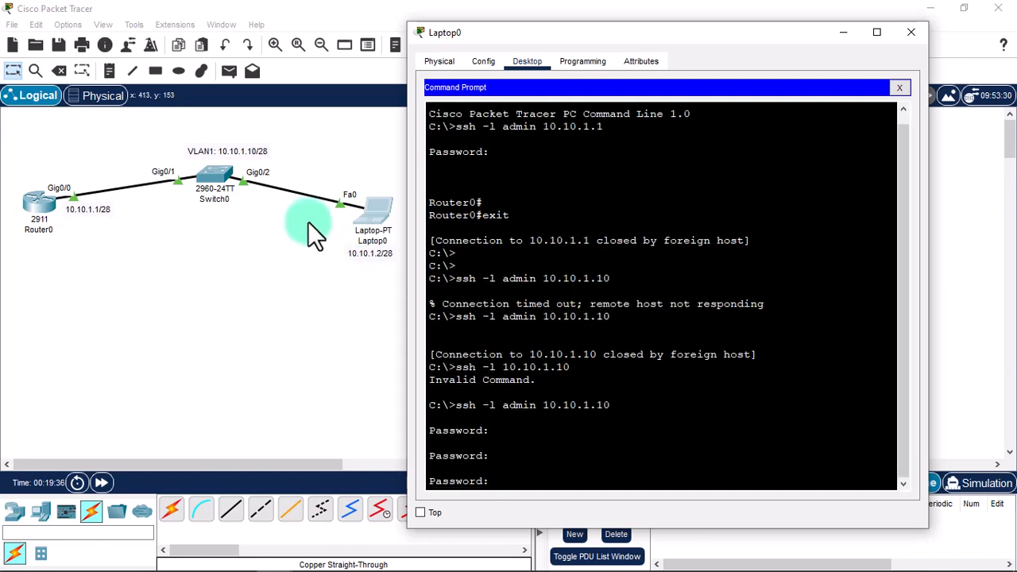
pyautogui.click(213, 177)
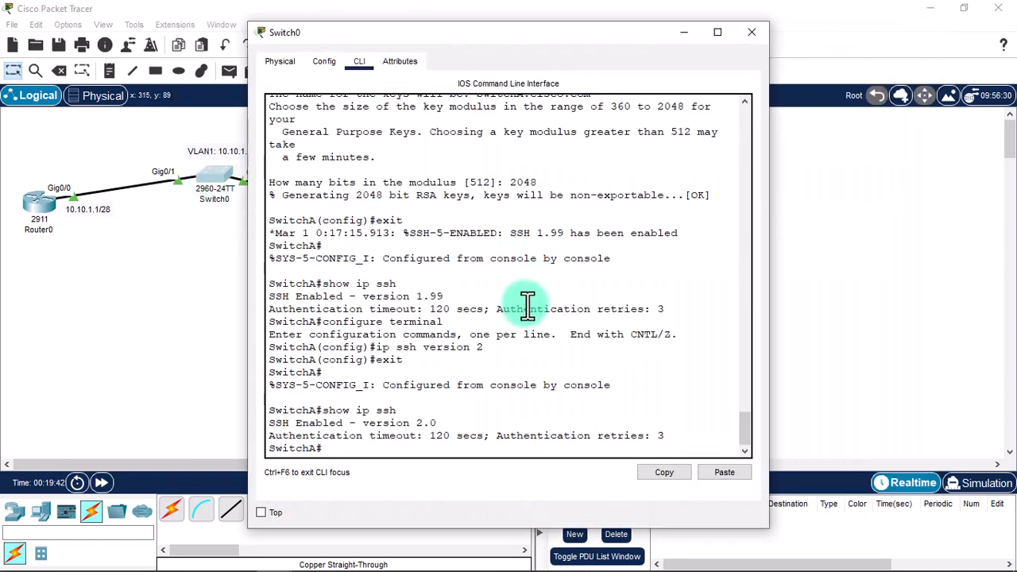
# Enter configuration mode and type a username command with privilege 15 and a password.
pyautogui.press('Return')
pyautogui.press('Return')
pyautogui.press('Return')
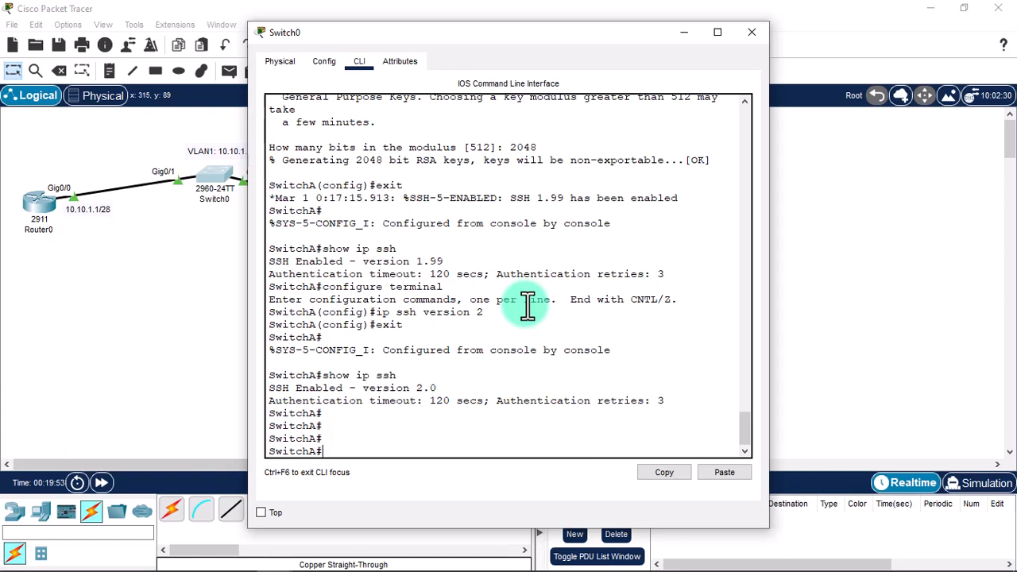
pyautogui.write('configure terminal')
pyautogui.press('Return')
pyautogui.write('u')
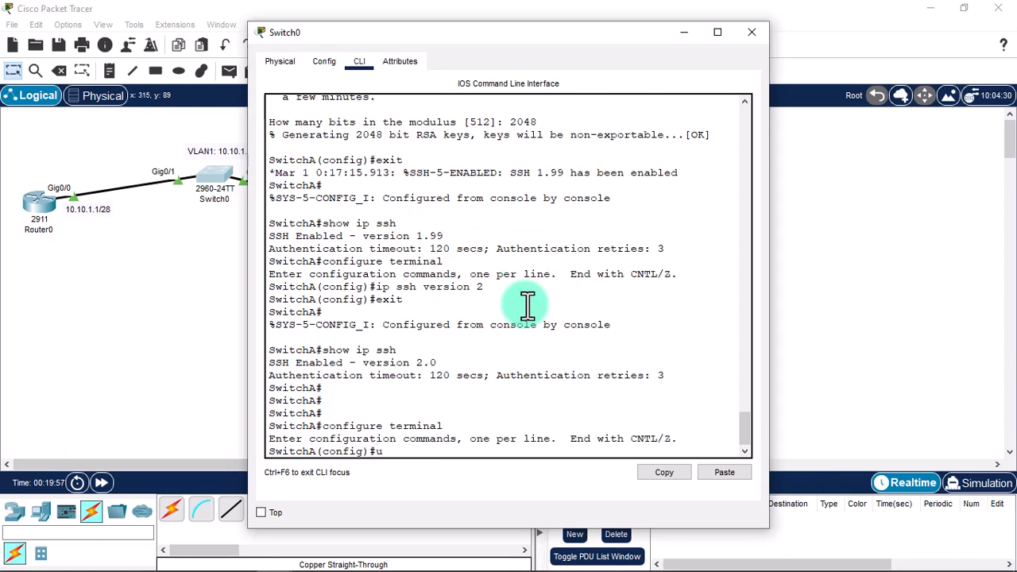
pyautogui.write('sername switchuser')
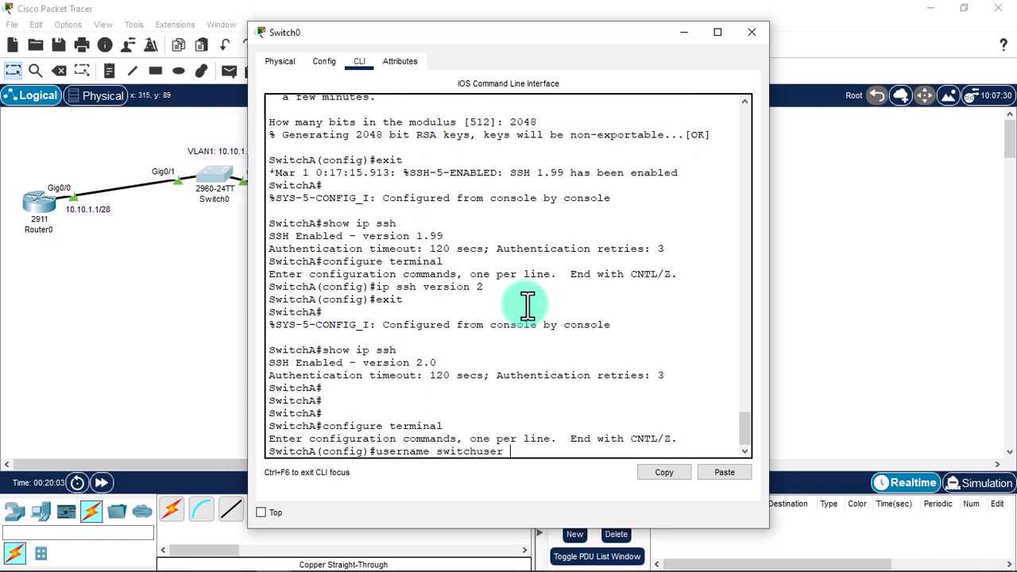
pyautogui.write(' ?')
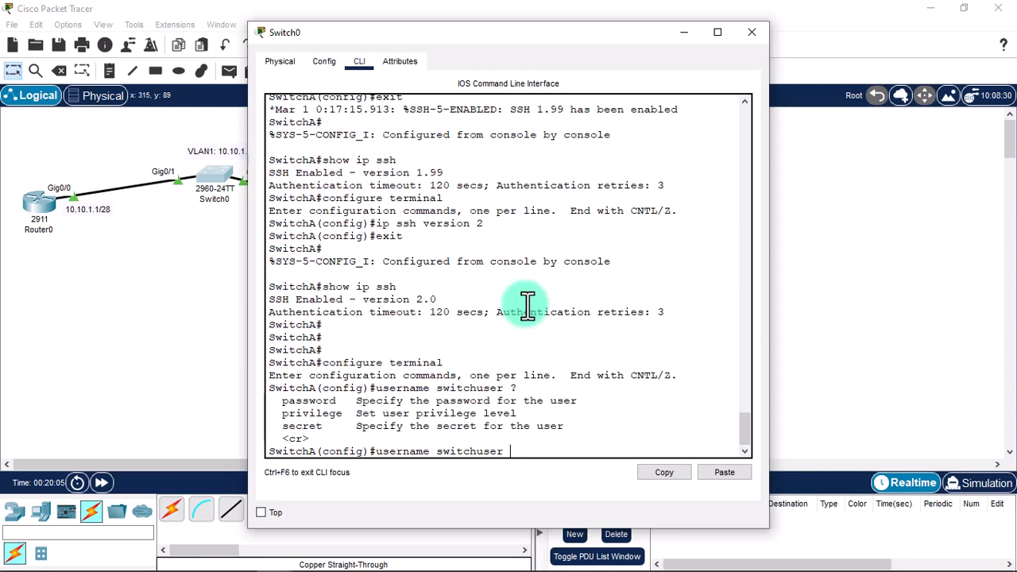
pyautogui.write('privilege 15 password')
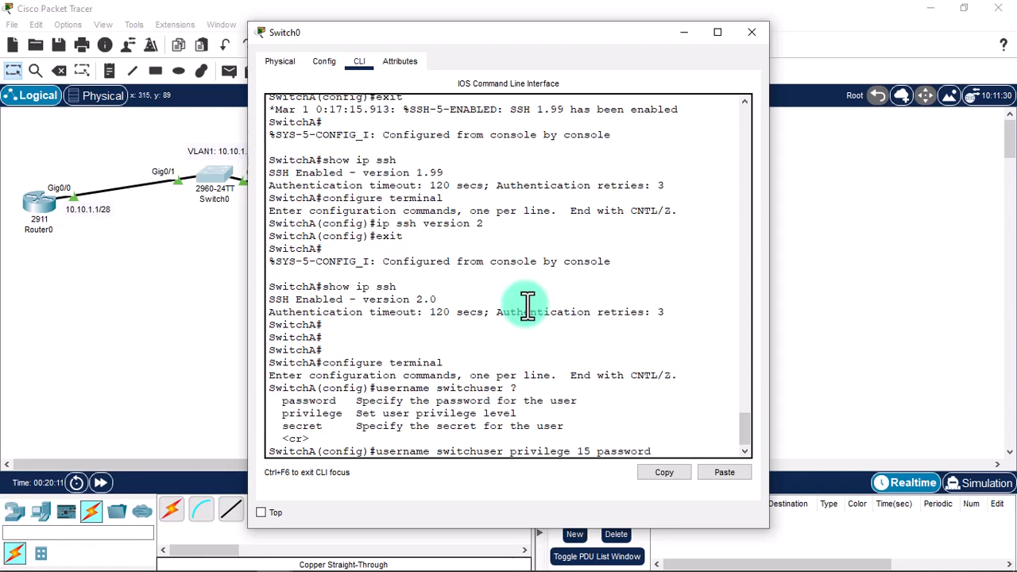
pyautogui.write(' cis')
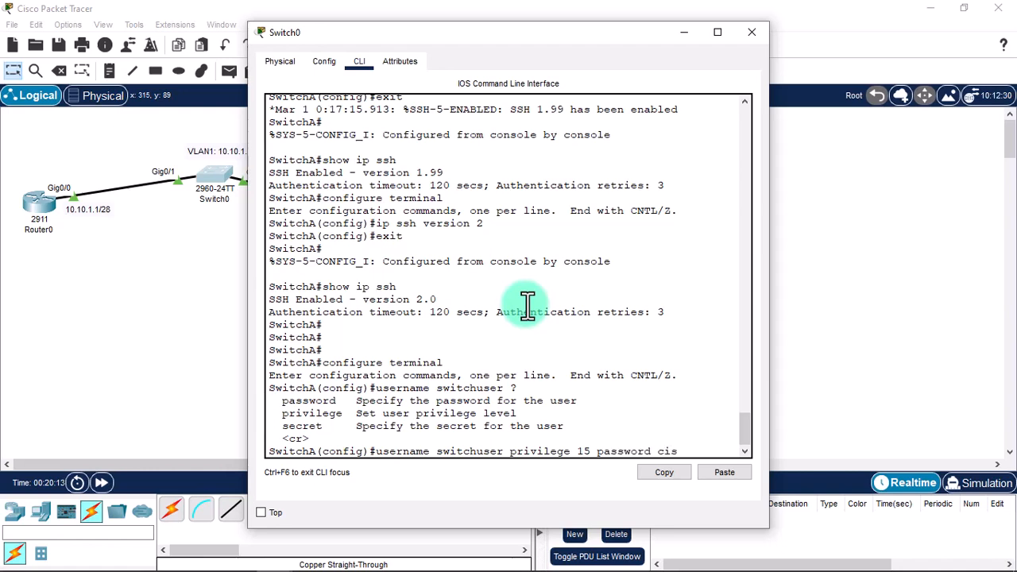
pyautogui.write('co')
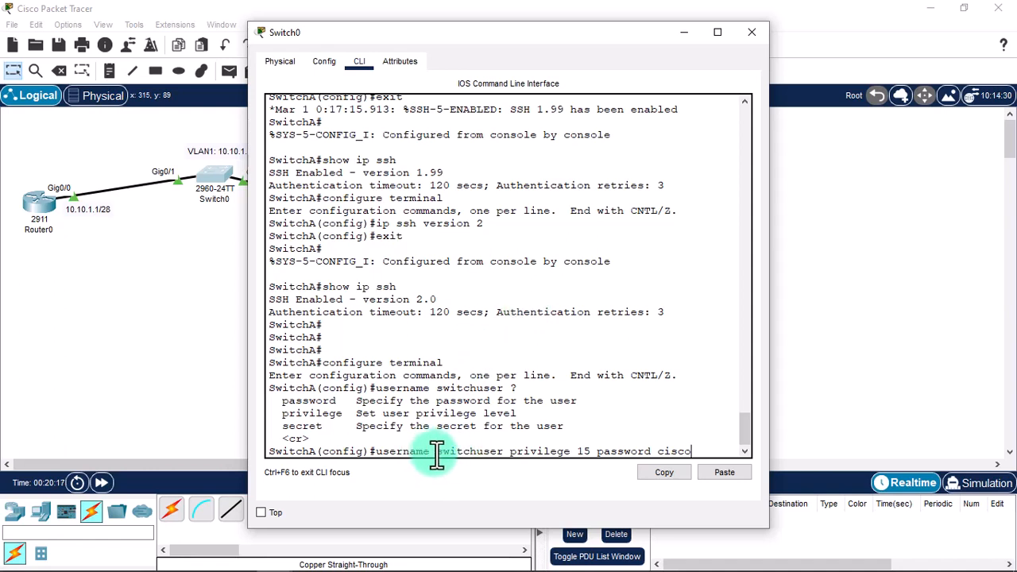
# Change the username to superuser and create the privilege 15 local account.
pyautogui.moveTo(436, 451); pyautogui.dragTo(498, 451)
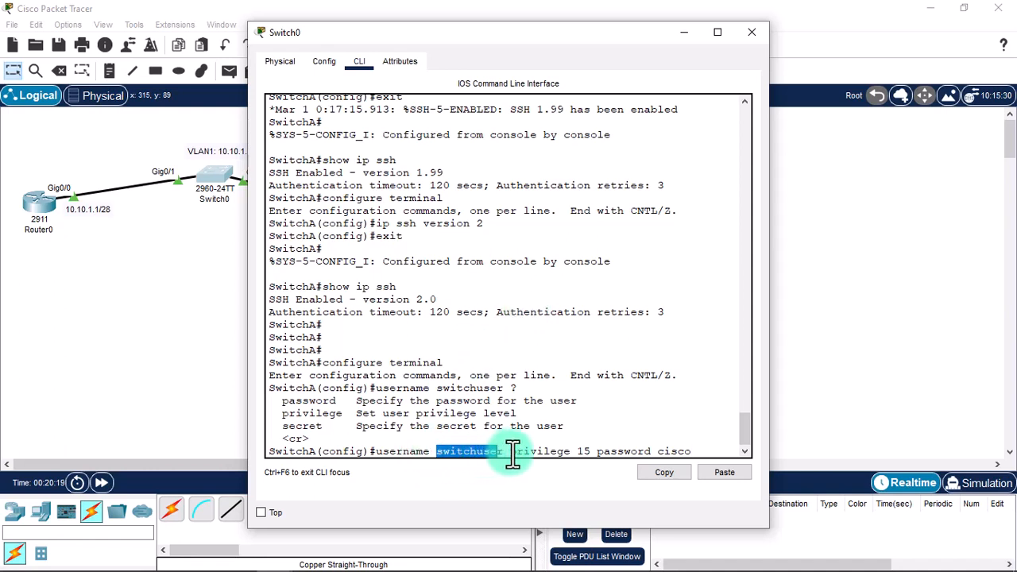
pyautogui.click(503, 451)
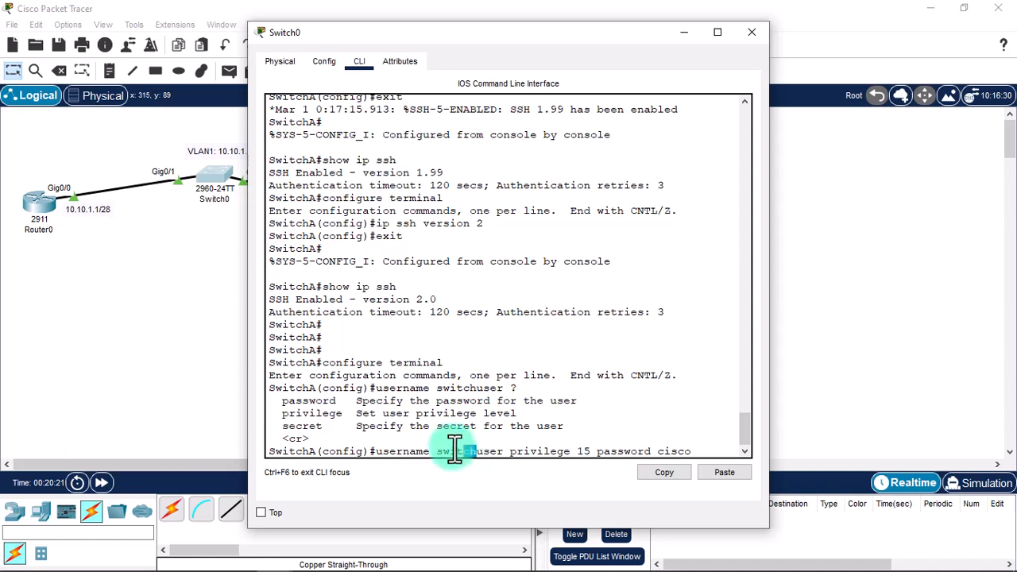
pyautogui.moveTo(437, 450); pyautogui.dragTo(473, 435)
pyautogui.write('s')
pyautogui.press('Left')
pyautogui.press('Left')
pyautogui.press('Left')
pyautogui.press('Left')
pyautogui.press('Left')
pyautogui.press('Left')
pyautogui.press('Left')
pyautogui.press('Left')
pyautogui.press('Left')
pyautogui.press('Left')
pyautogui.press('Left')
pyautogui.press('Left')
pyautogui.press('Left')
pyautogui.press('Left')
pyautogui.press('Left')
pyautogui.press('Left')
pyautogui.press('Left')
pyautogui.press('Left')
pyautogui.press('BackSpace')
pyautogui.press('BackSpace')
pyautogui.press('BackSpace')
pyautogui.press('BackSpace')
pyautogui.press('BackSpace')
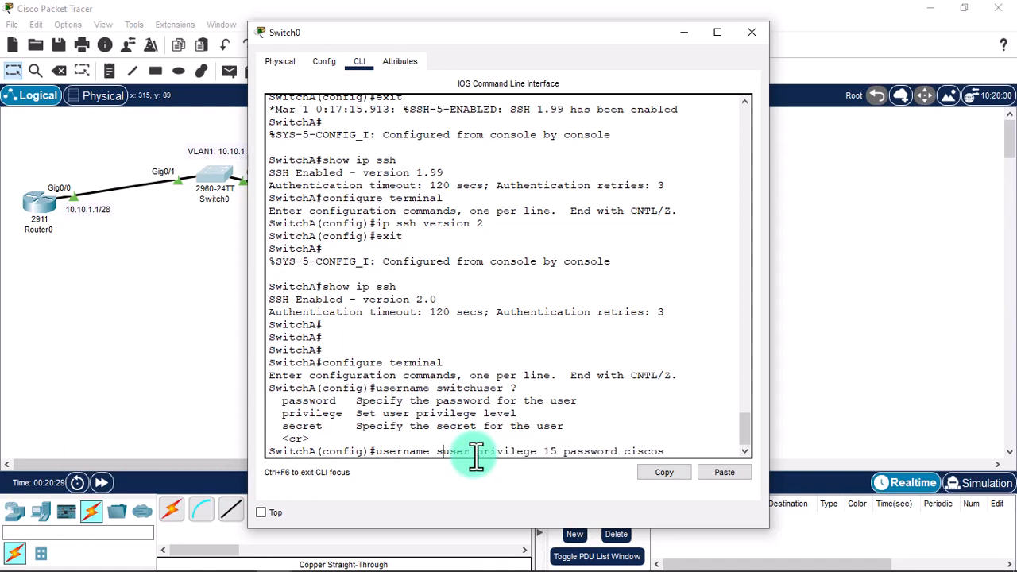
pyautogui.write('uper')
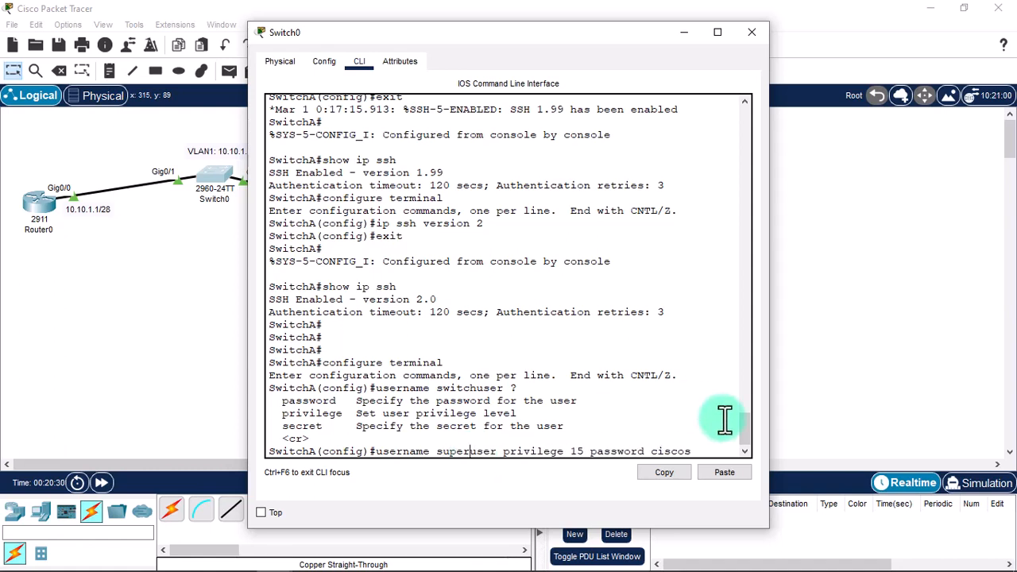
pyautogui.press('Right')
pyautogui.press('Right')
pyautogui.press('Right')
pyautogui.press('Right')
pyautogui.press('Right')
pyautogui.press('Right')
pyautogui.press('Right')
pyautogui.press('Right')
pyautogui.press('Right')
pyautogui.press('Right')
pyautogui.press('Right')
pyautogui.press('Right')
pyautogui.press('Right')
pyautogui.press('Right')
pyautogui.press('Right')
pyautogui.press('Right')
pyautogui.press('Right')
pyautogui.press('Right')
pyautogui.press('Right')
pyautogui.press('Right')
pyautogui.write('\\')
pyautogui.press('BackSpace')
pyautogui.press('BackSpace')
pyautogui.press('Return')
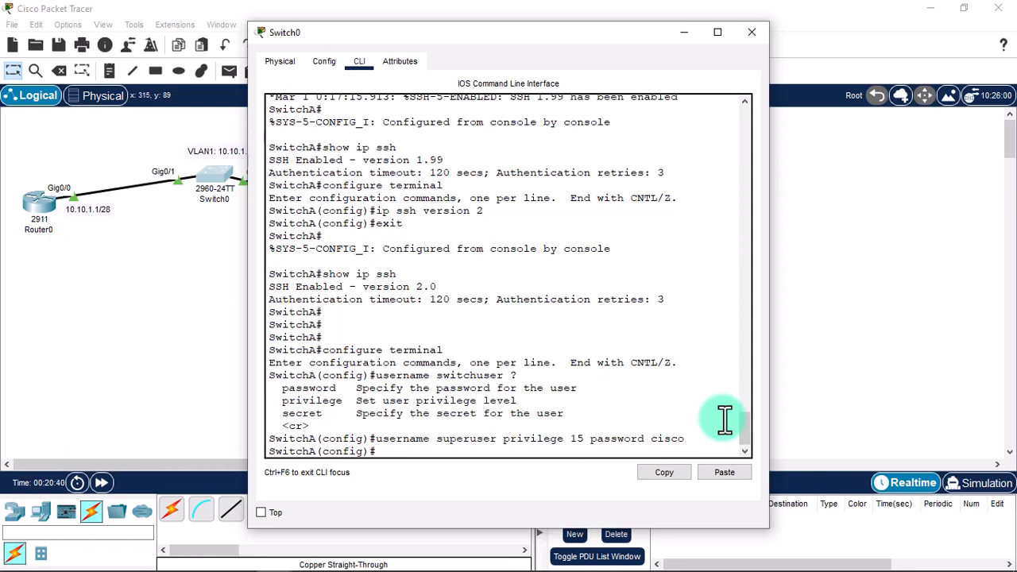
# Configure line vty 0 15 with login local and transport input ssh, then close the switch window.
pyautogui.write('line vty 0 15')
pyautogui.press('Return')
pyautogui.write('login l')
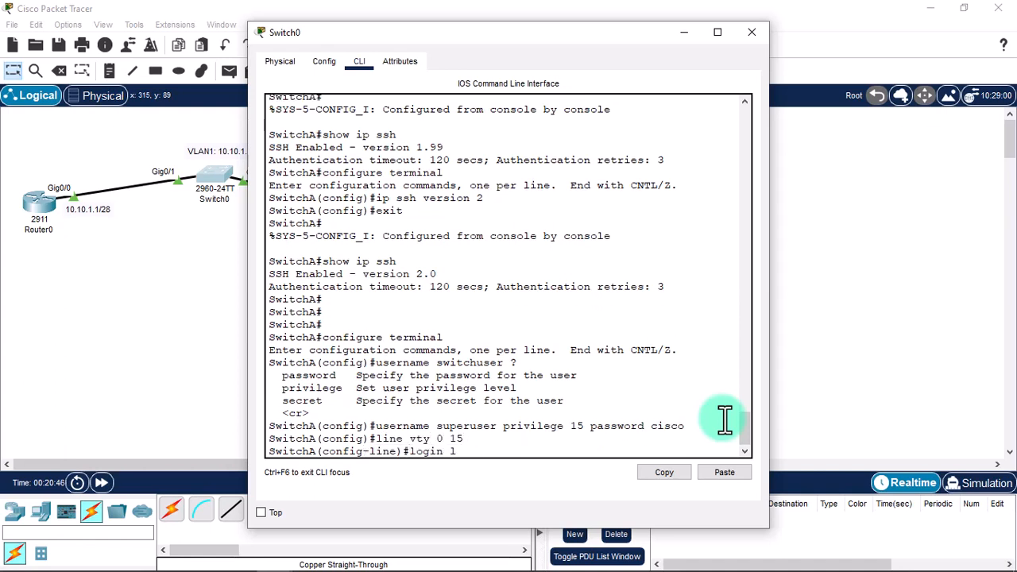
pyautogui.write('ocal')
pyautogui.press('Return')
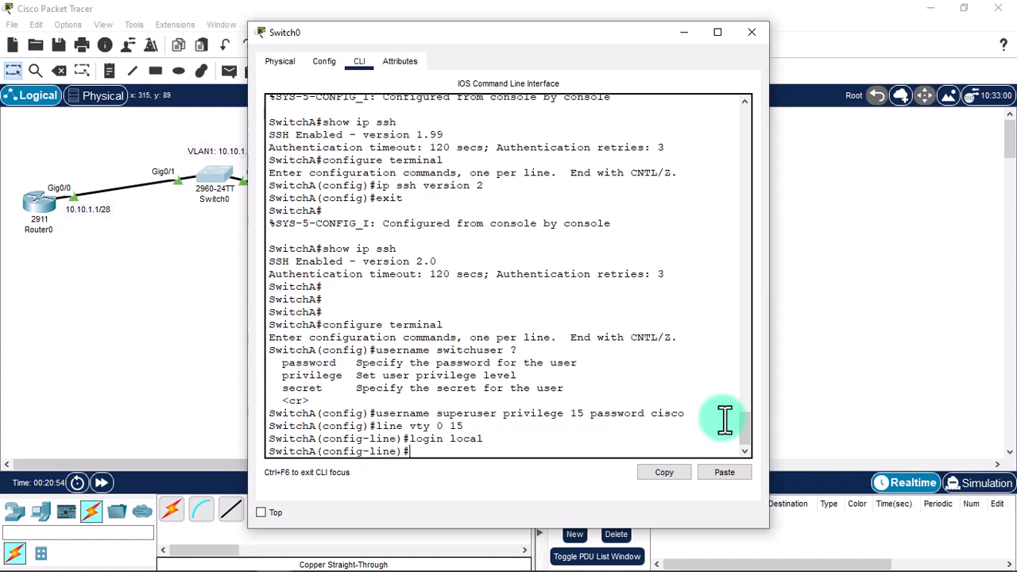
pyautogui.write('transport input ?')
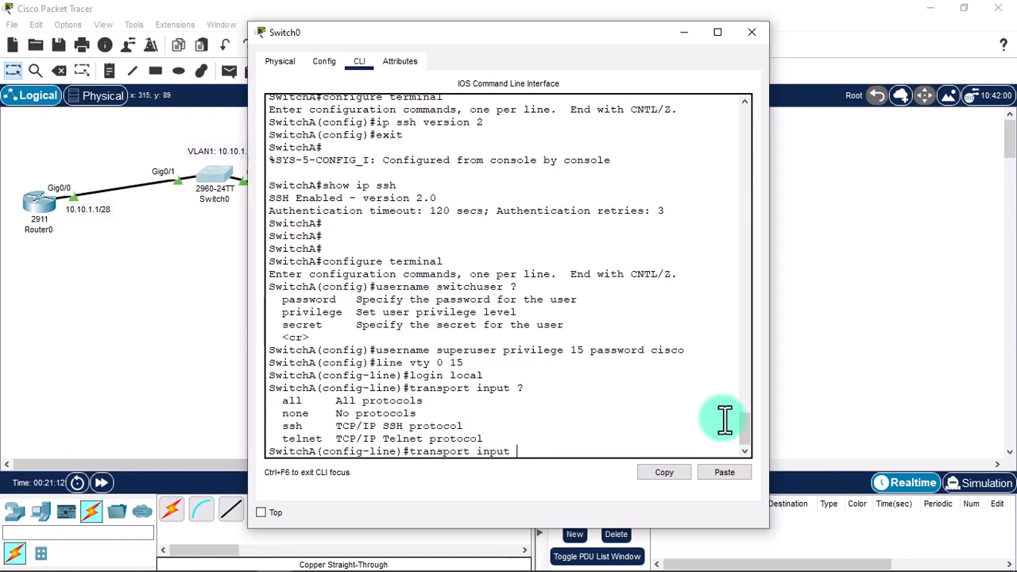
pyautogui.write('ssh')
pyautogui.press('Return')
pyautogui.write('exit')
pyautogui.press('Return')
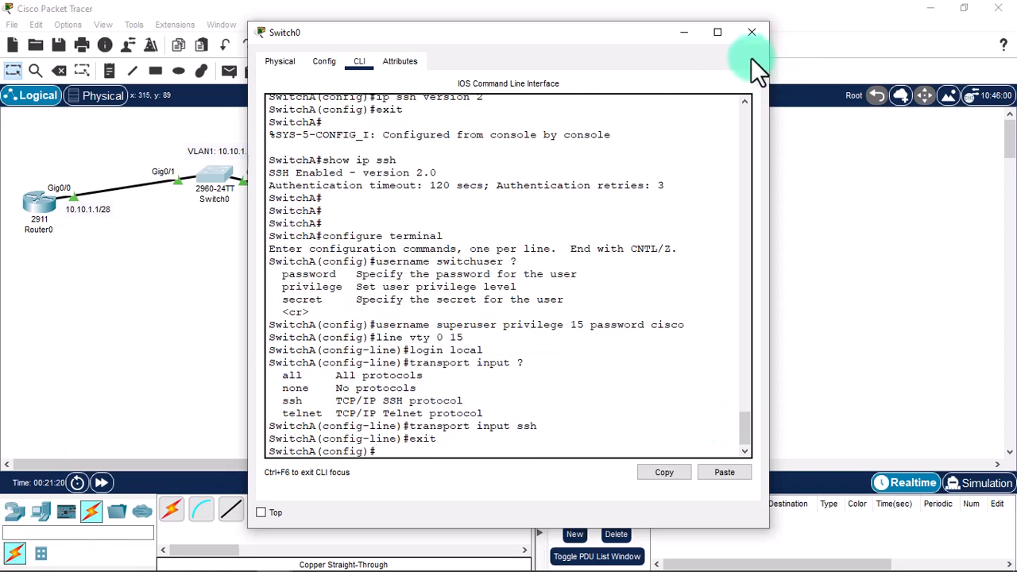
pyautogui.click(751, 32)
# Retry ssh -l admin 10.10.1.10 from Laptop0; after the login is rejected, edit the username to super.
pyautogui.click(365, 227)
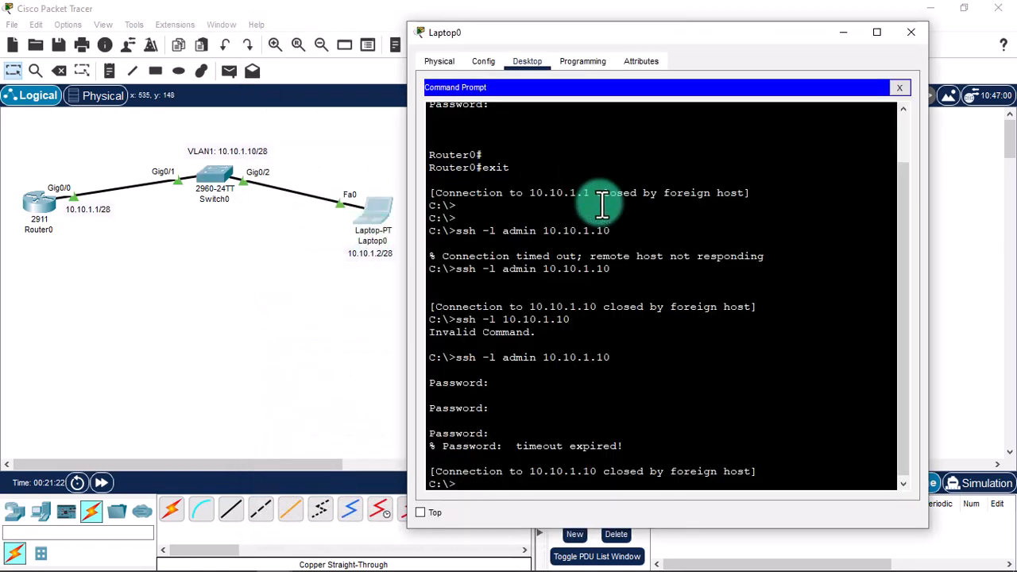
pyautogui.press('Up')
pyautogui.press('Return')
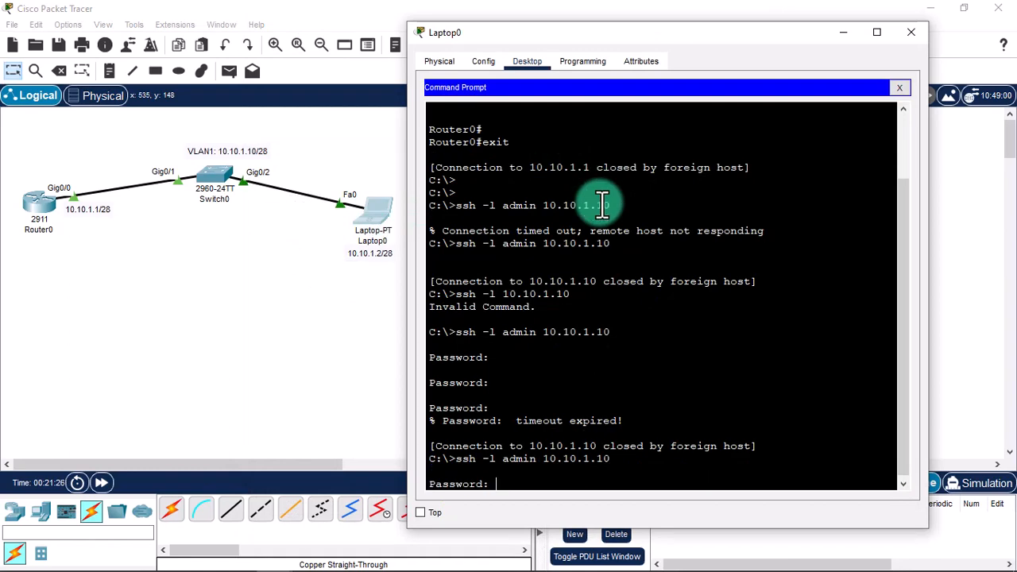
pyautogui.press('Return')
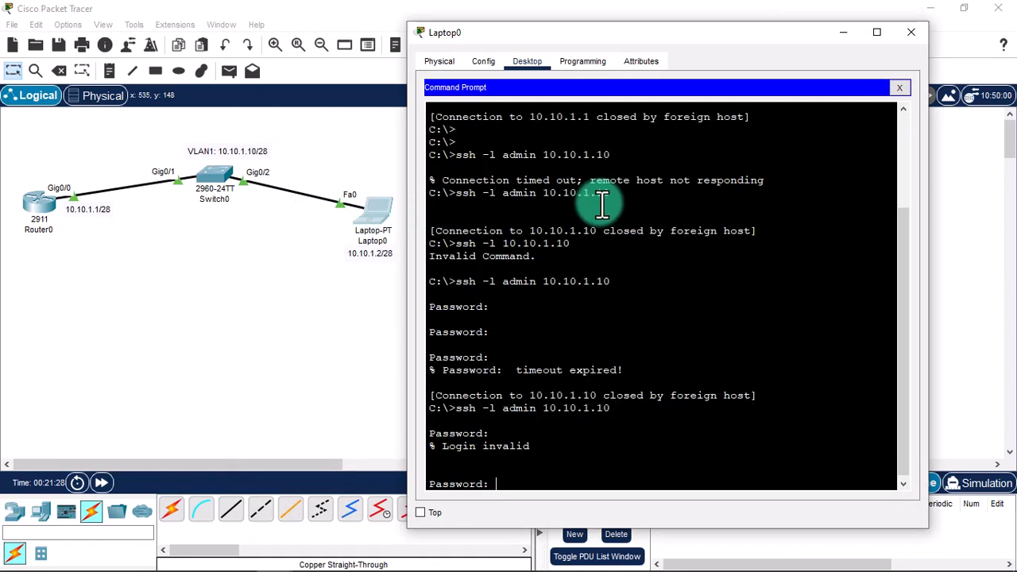
pyautogui.press('Return')
pyautogui.press('Return')
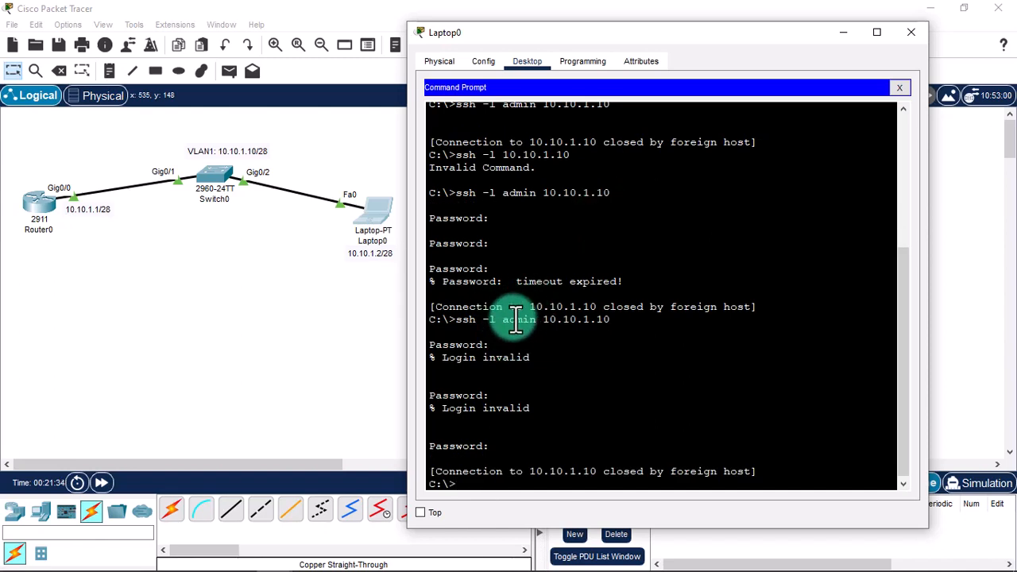
pyautogui.press('Up')
pyautogui.press('Left')
pyautogui.press('Left')
pyautogui.press('Left')
pyautogui.press('Left')
pyautogui.press('Left')
pyautogui.press('Left')
pyautogui.press('Left')
pyautogui.press('Left')
pyautogui.press('Left')
pyautogui.press('Left')
pyautogui.press('Left')
pyautogui.press('Left')
pyautogui.press('Left')
pyautogui.press('Left')
pyautogui.press('Left')
pyautogui.press('Left')
pyautogui.write('super')
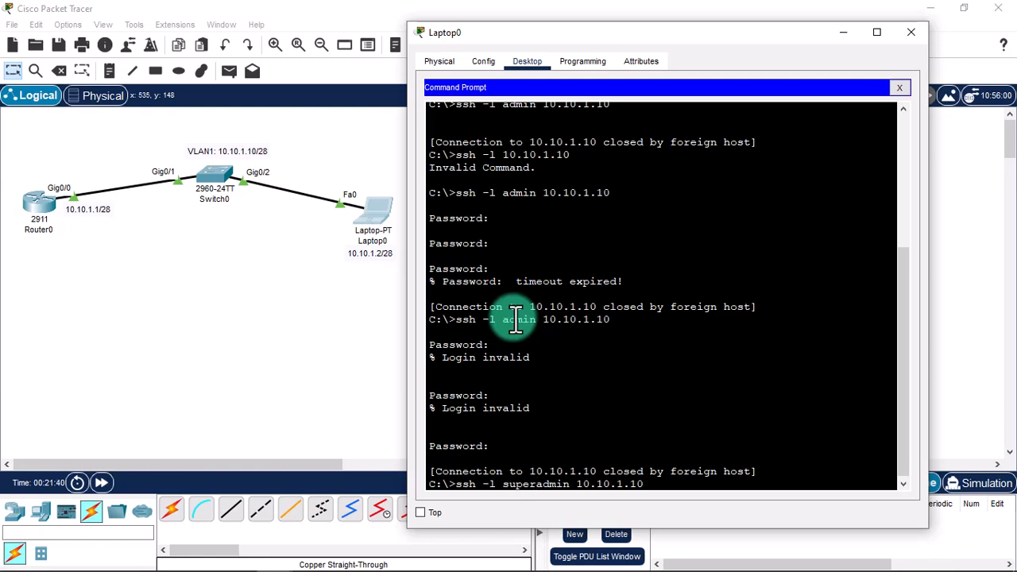
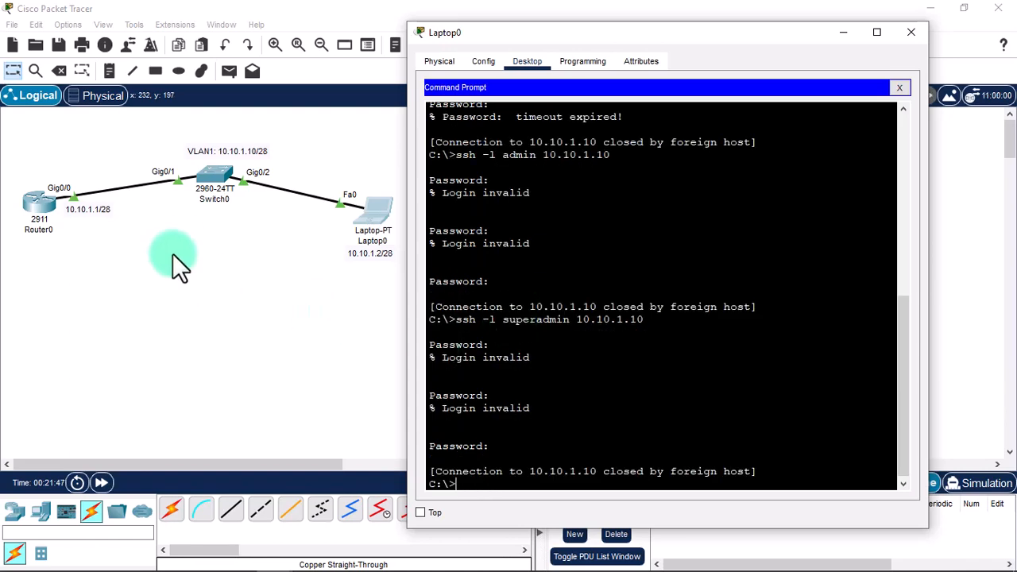
# Look up the configured local username, superuser, in Switch0's CLI output.
pyautogui.click(222, 184)
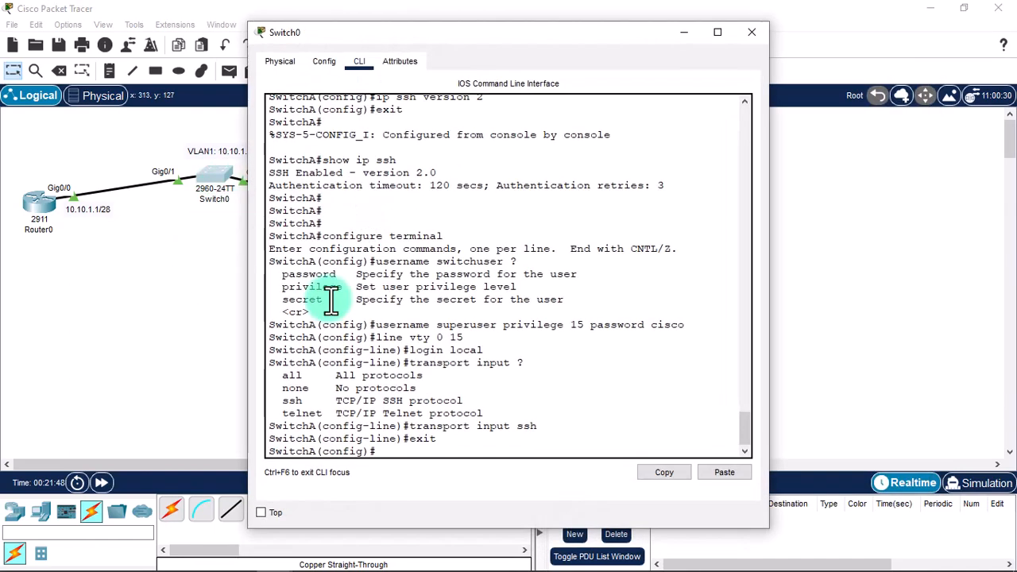
pyautogui.doubleClick(442, 324)
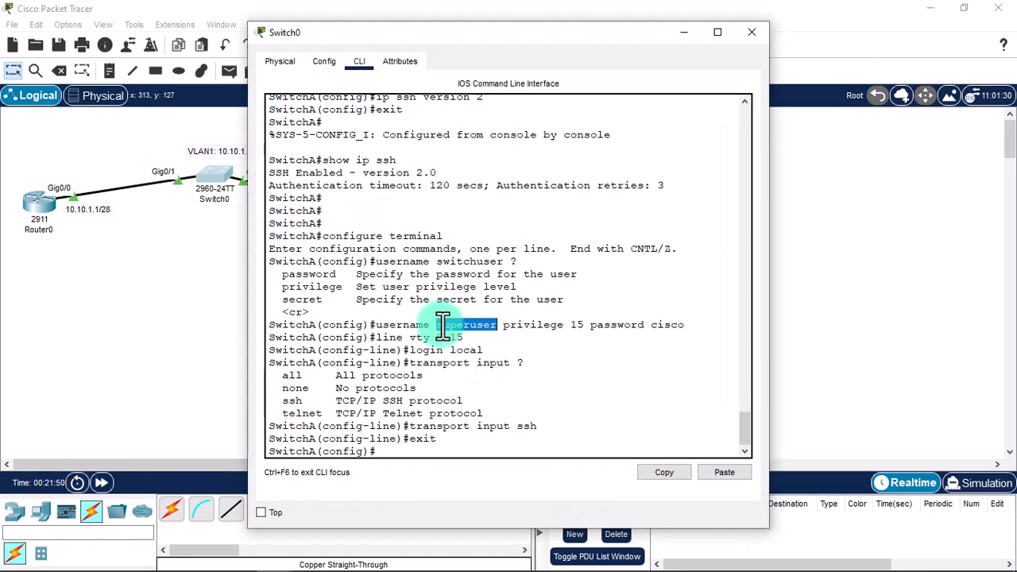
pyautogui.click(752, 32)
# On Laptop0's command prompt, begin a new SSH login with ssh -l superuser.
pyautogui.click(378, 211)
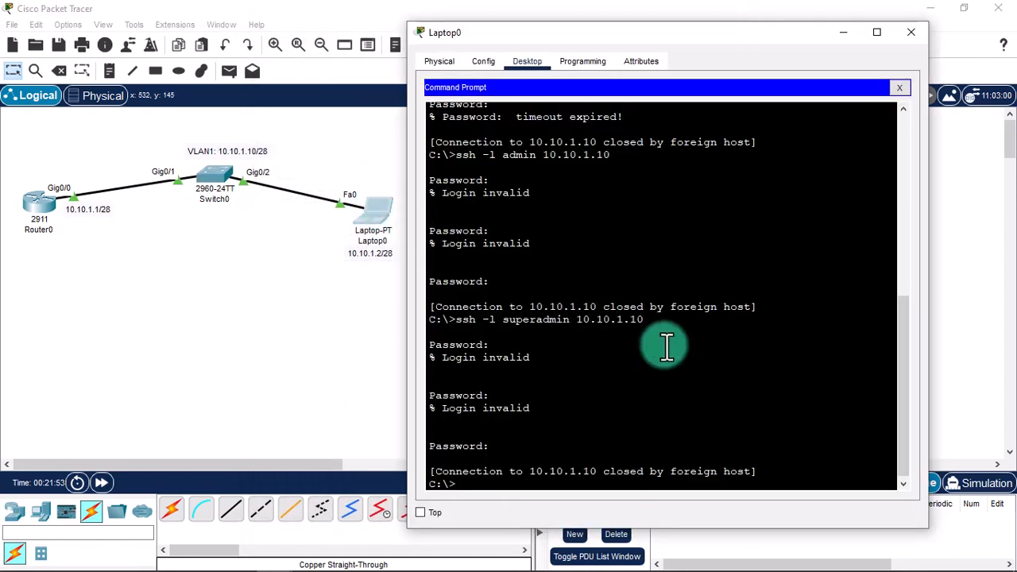
pyautogui.press('Return')
pyautogui.write('ssh -l ')
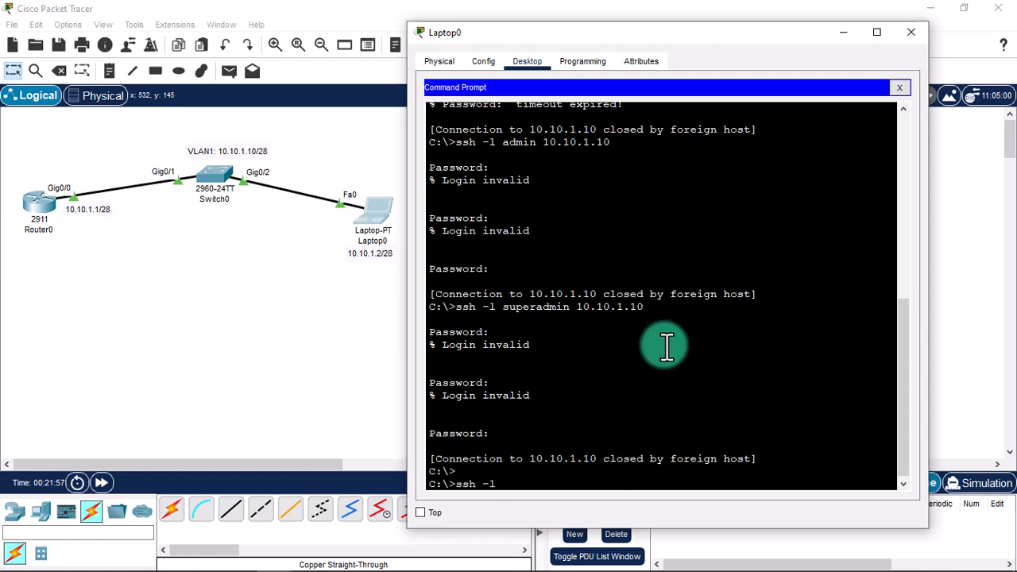
pyautogui.write('superuser 10.10.1.10')
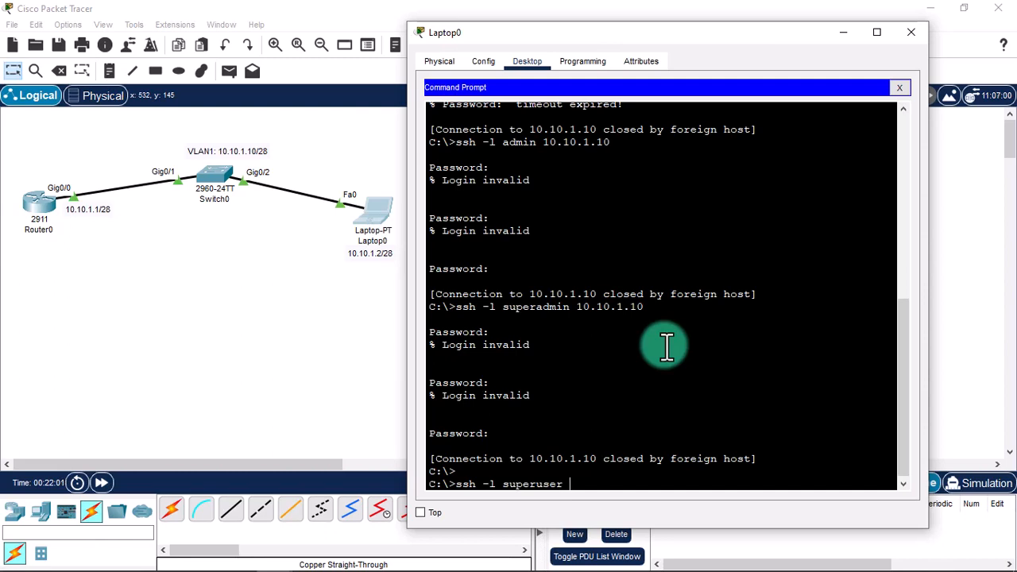
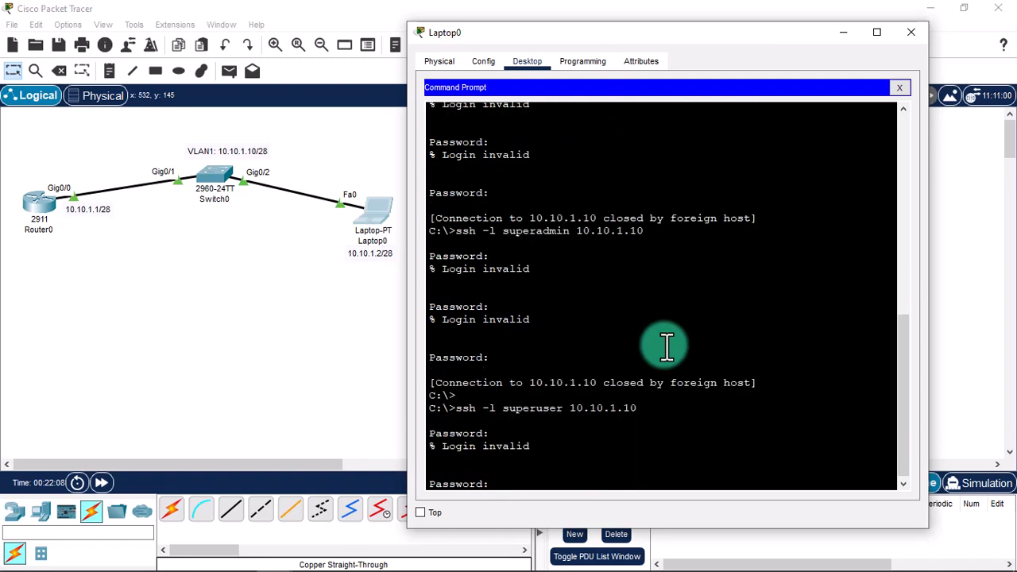
# Submit the superuser password to finish the SSH login to 10.10.1.10, reaching SwitchA#.
pyautogui.press('Return')
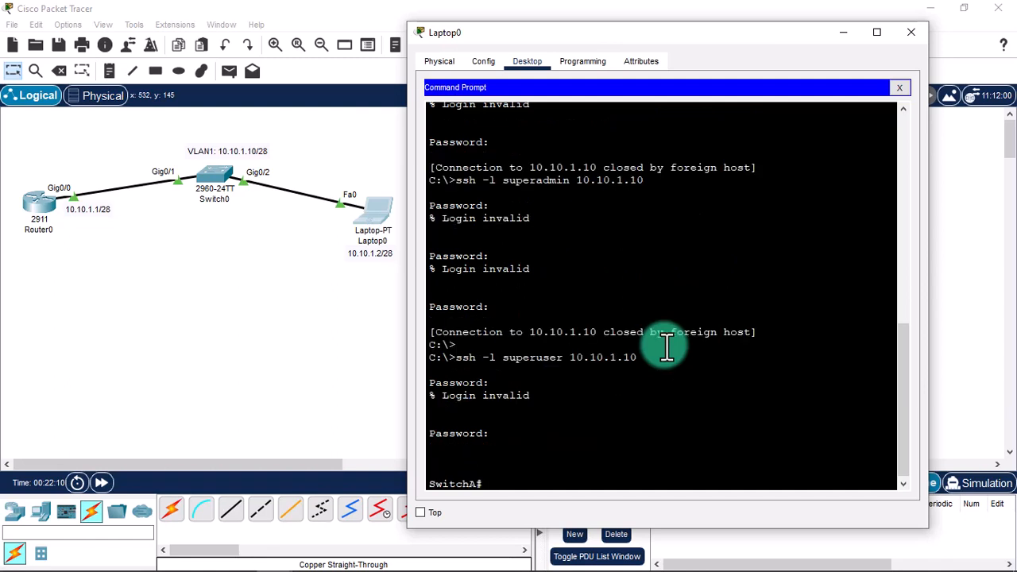
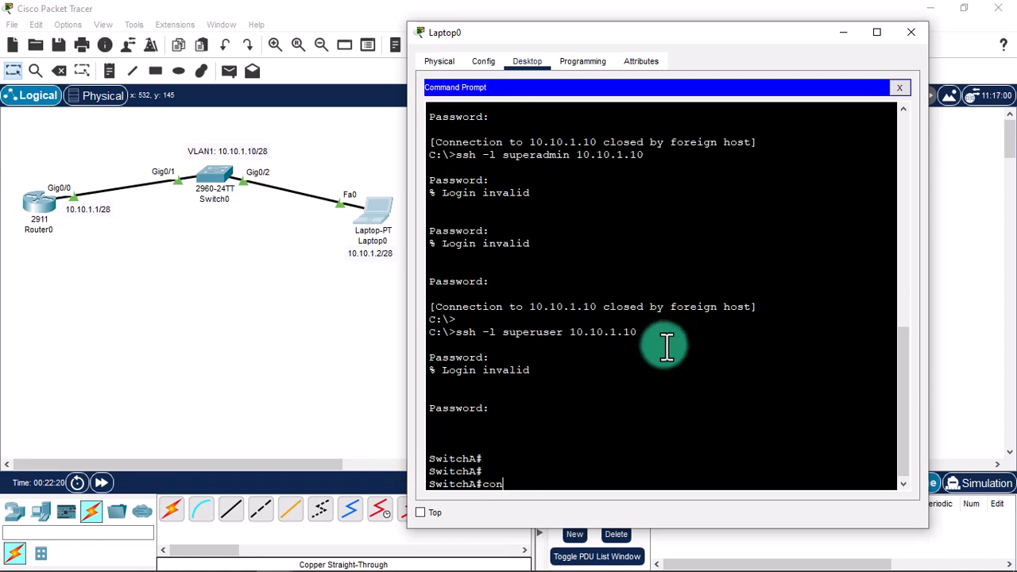
# Enter configure terminal on SwitchA, set a new enable secret, and exit config mode.
pyautogui.press('BackSpace')
pyautogui.press('BackSpace')
pyautogui.press('BackSpace')
pyautogui.write('minal')
pyautogui.press('Return')
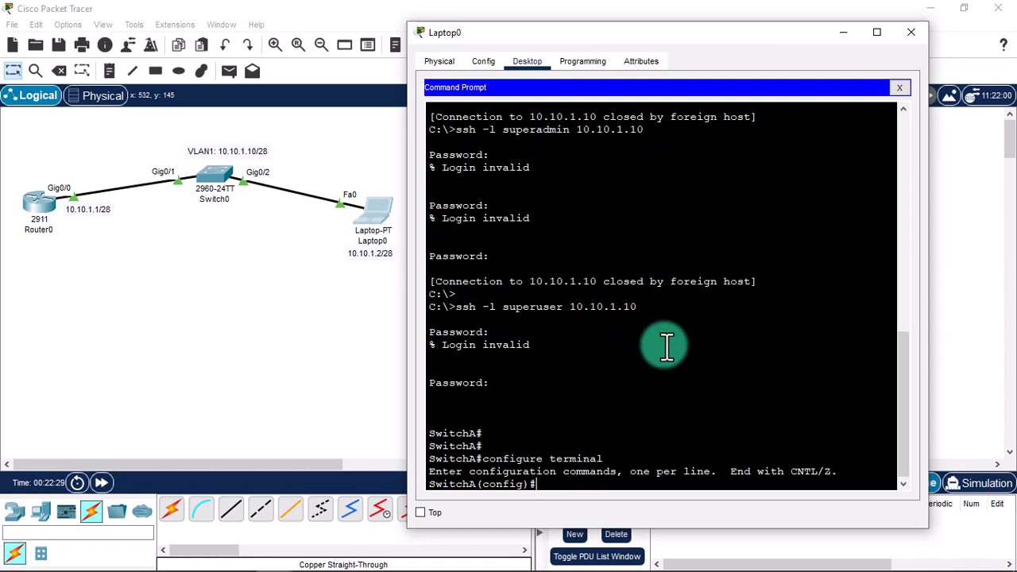
pyautogui.write('enable secret secret')
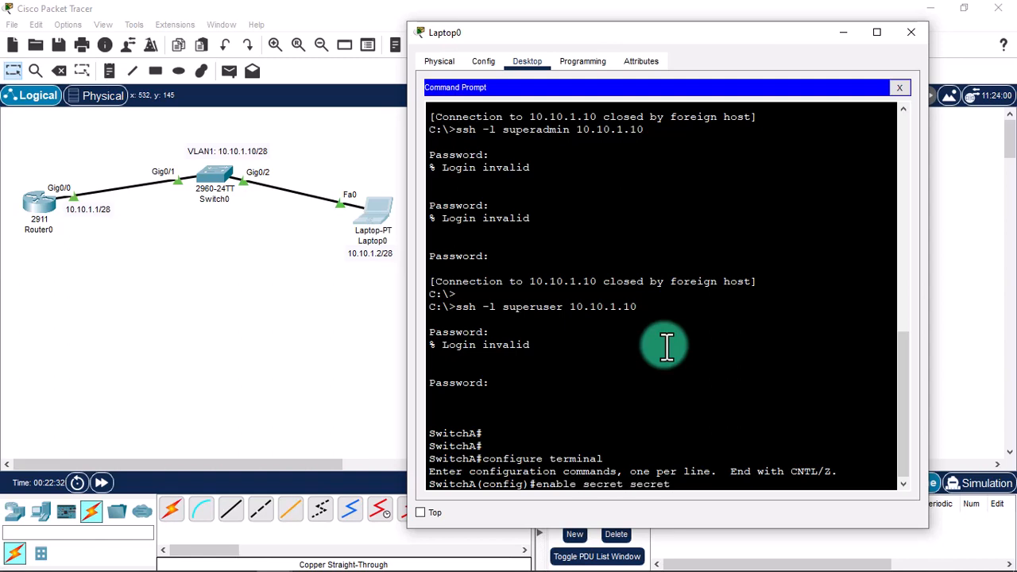
pyautogui.write('@123')
pyautogui.press('Return')
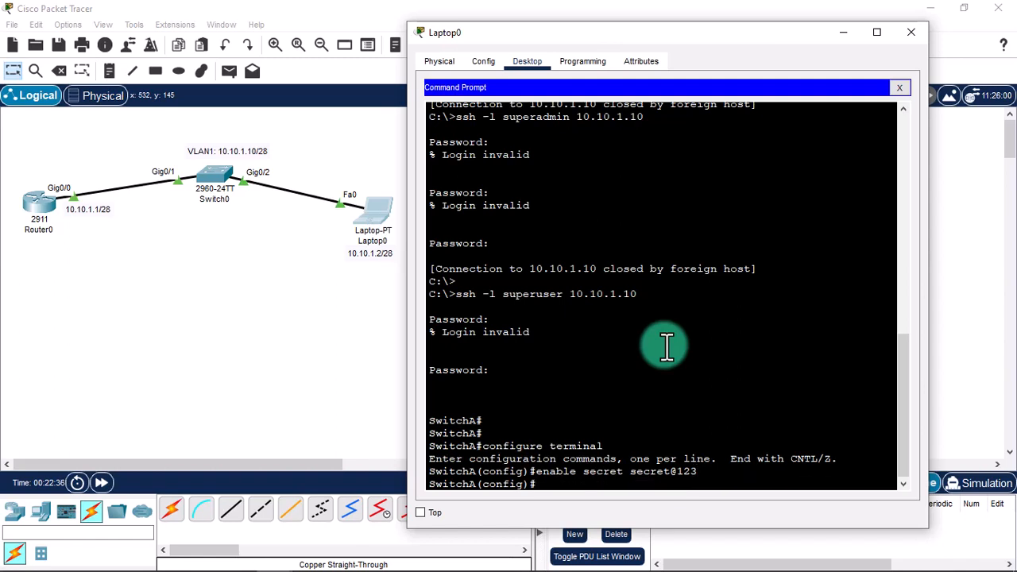
pyautogui.write('exit')
pyautogui.press('Return')
pyautogui.press('Return')
# Display SwitchA's running configuration with show run and page through it to the end.
pyautogui.write('show')
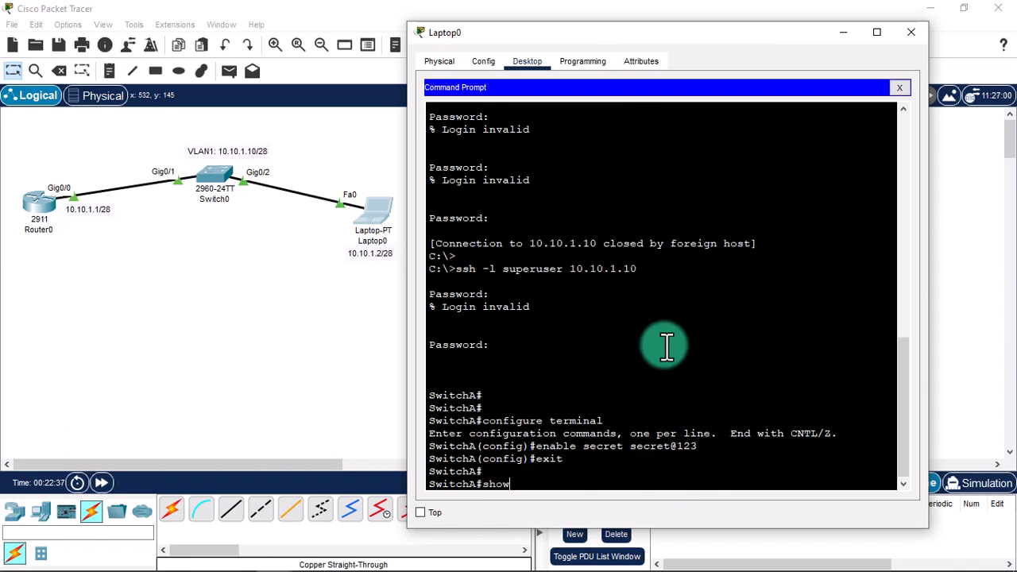
pyautogui.write(' run')
pyautogui.press('Return')
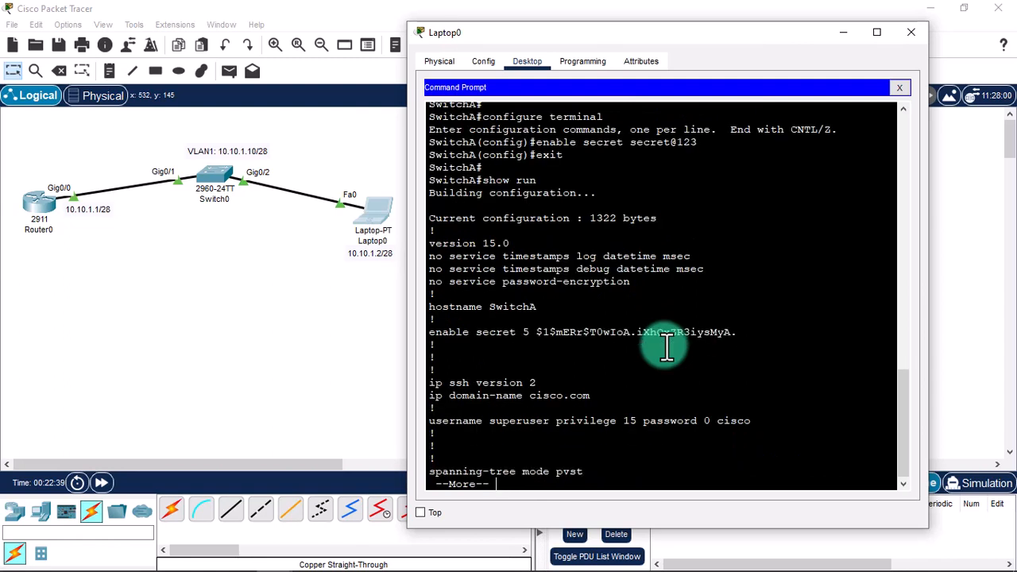
pyautogui.press('space')
pyautogui.press('space')
pyautogui.press('space')
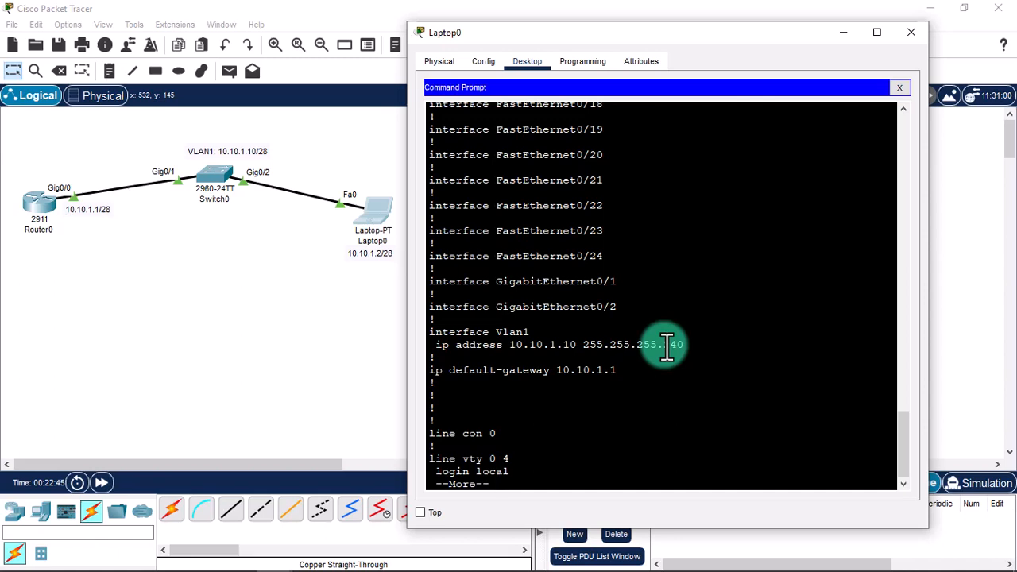
pyautogui.press('space')
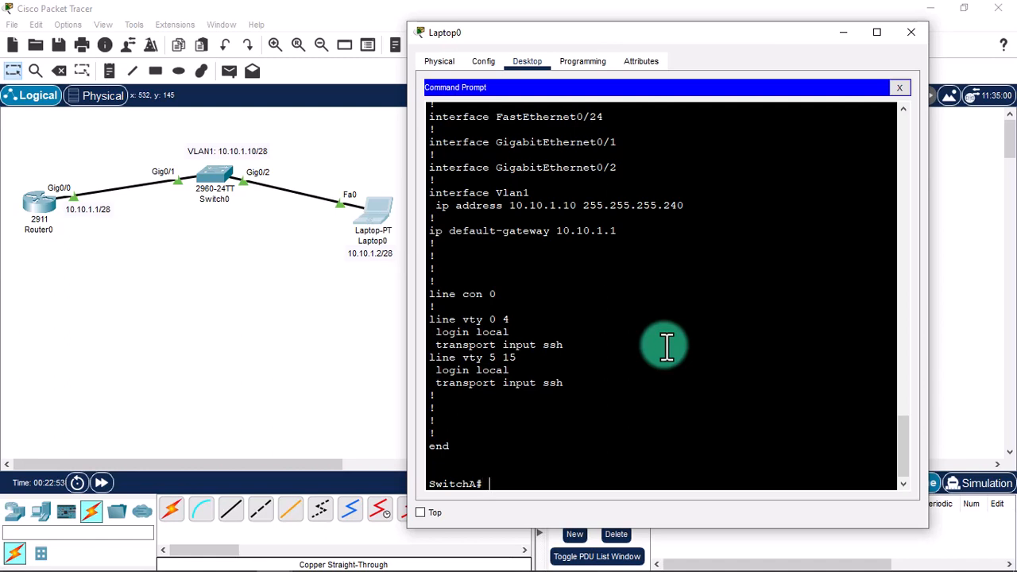
# Begin entering copy running-config startup-config to save SwitchA's configuration.
pyautogui.write('copy running-config startup-cofnig')
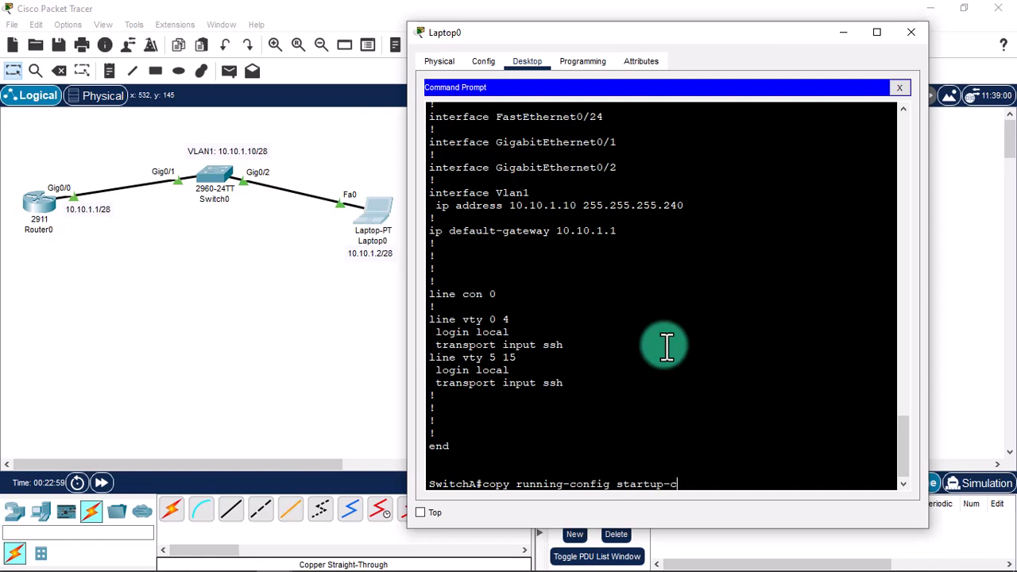
# Correct the misspelled copy command and save SwitchA's running-config to startup-config.
pyautogui.press('Return')
pyautogui.press('Up')
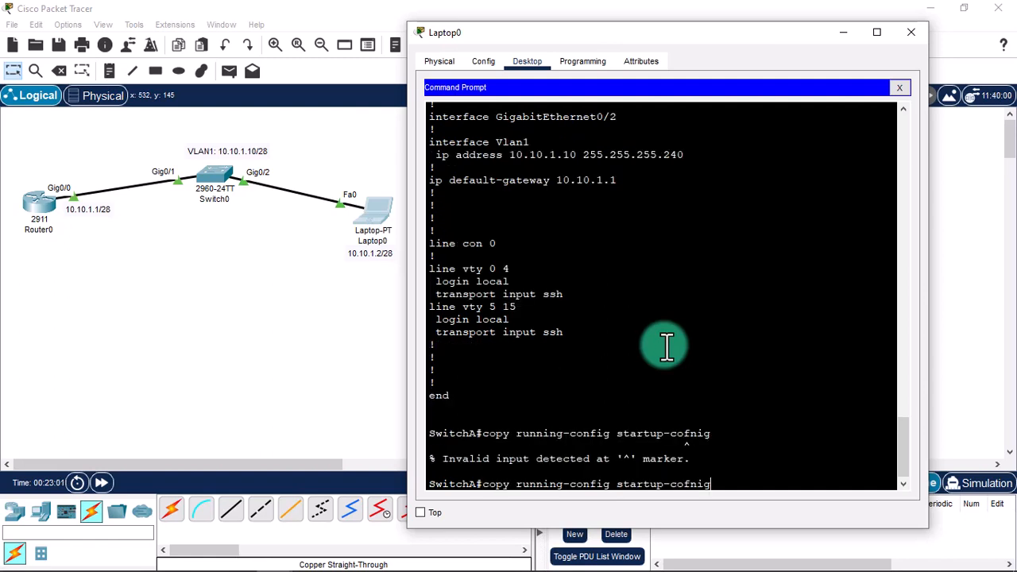
pyautogui.press('BackSpace')
pyautogui.press('BackSpace')
pyautogui.press('BackSpace')
pyautogui.write('nfig')
pyautogui.press('Return')
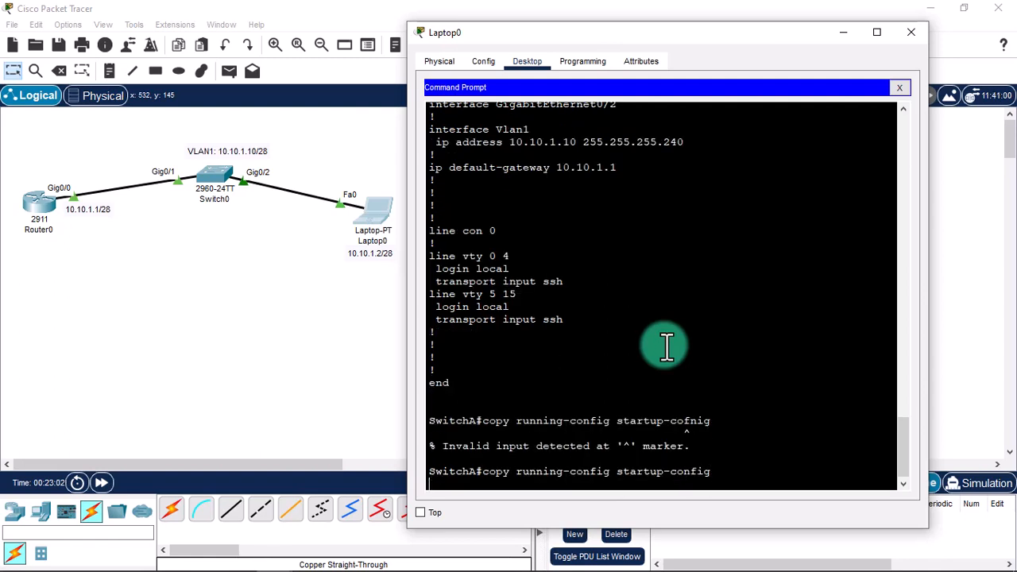
pyautogui.press('Return')
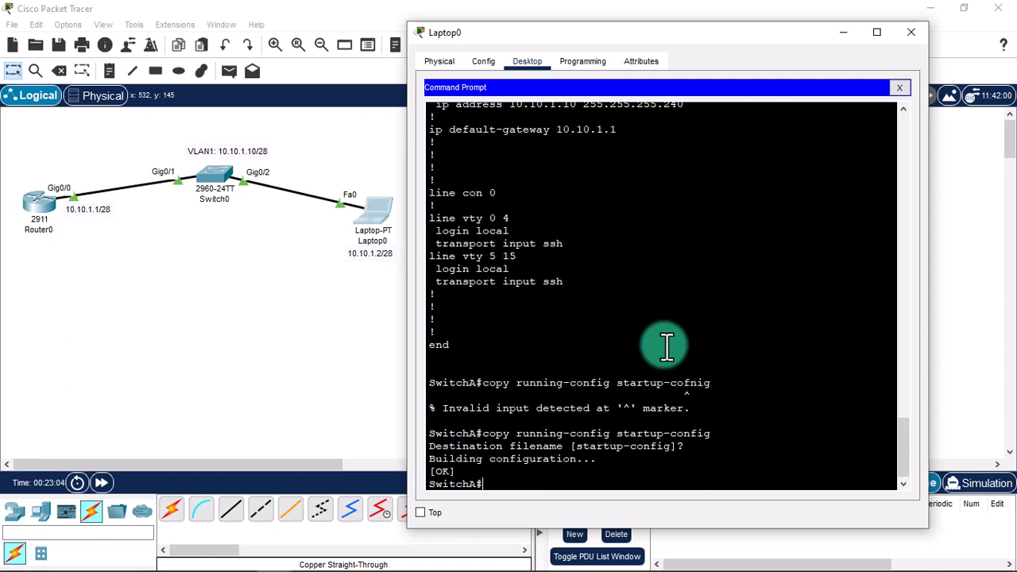
# List SwitchA's SSH sessions with show ssh and inspect the table header and username.
pyautogui.write('show ssh')
pyautogui.press('Return')
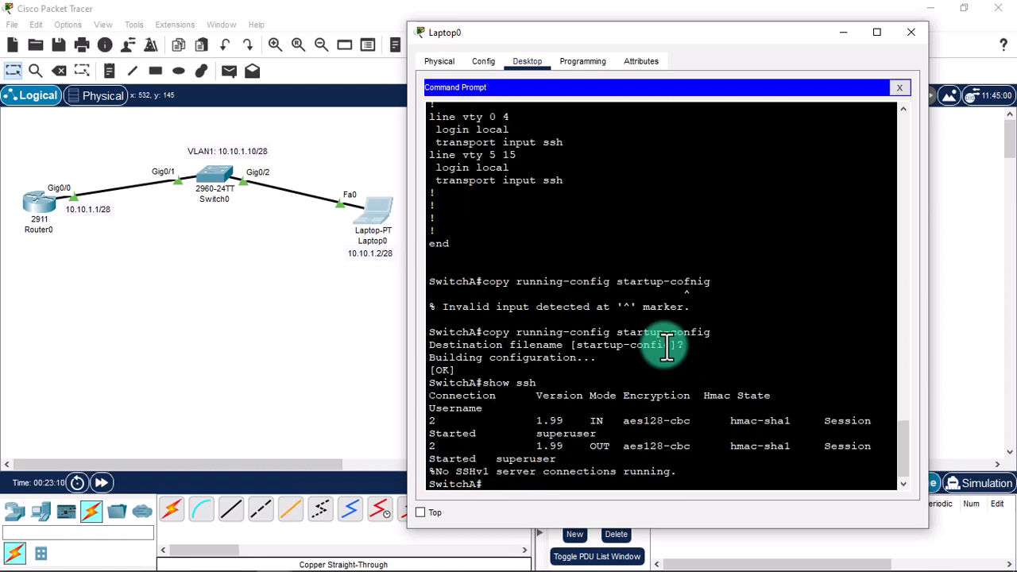
pyautogui.moveTo(405, 324); pyautogui.dragTo(224, 332)
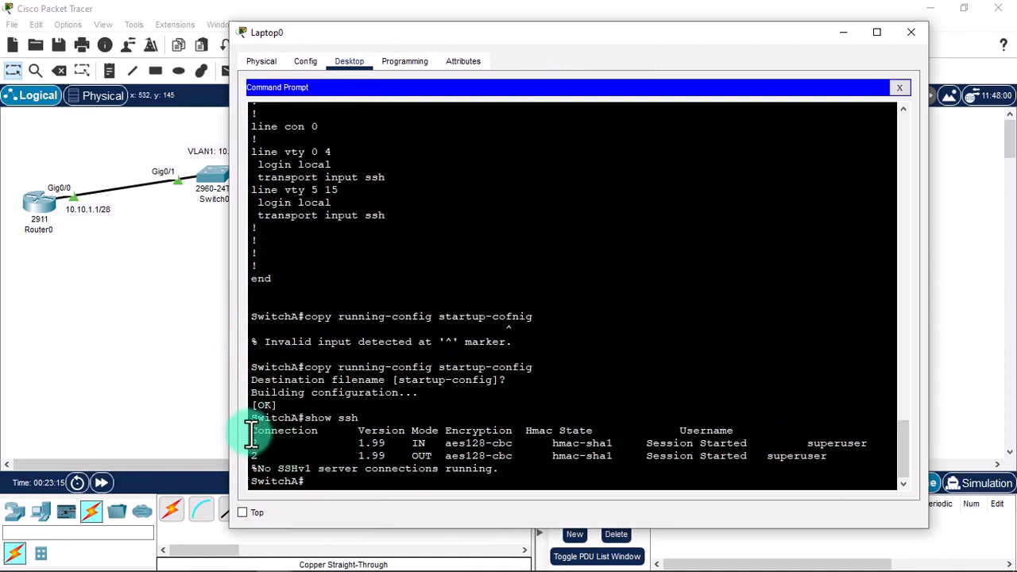
pyautogui.moveTo(251, 428); pyautogui.dragTo(866, 435)
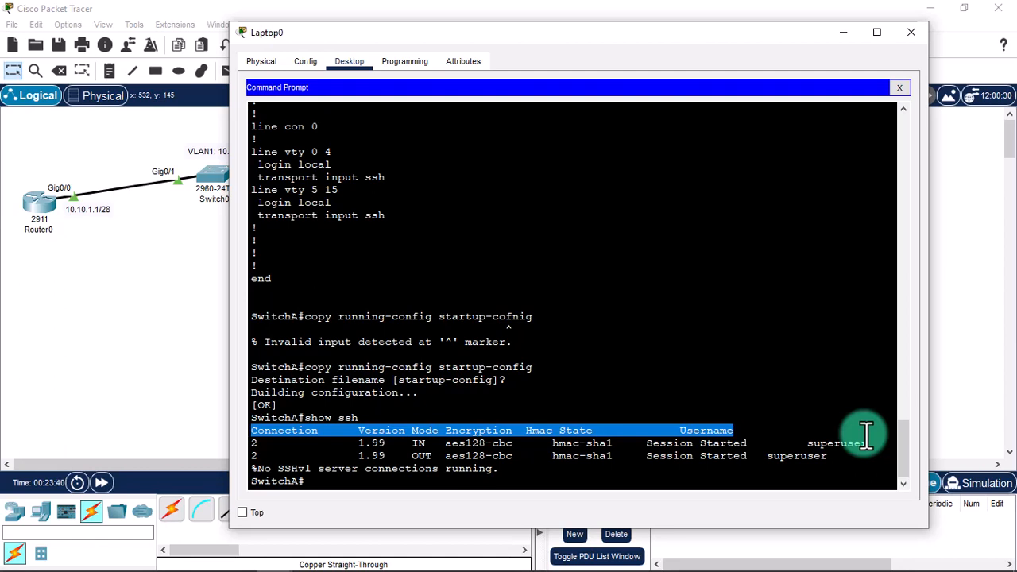
pyautogui.doubleClick(833, 435)
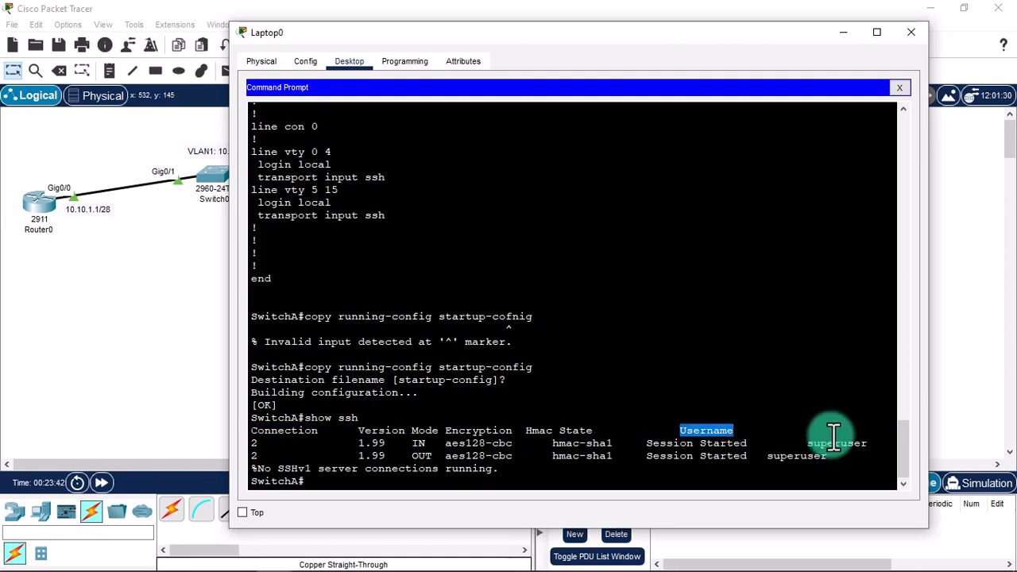
pyautogui.doubleClick(835, 442)
# Inspect the session start time, connection number and IN/OUT modes, then close Laptop0.
pyautogui.click(670, 445)
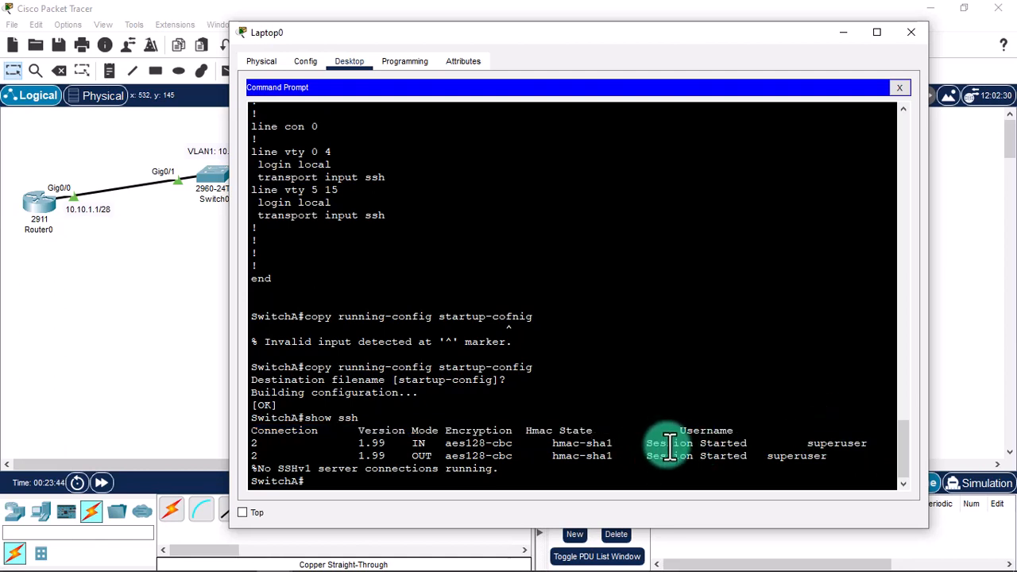
pyautogui.moveTo(669, 445); pyautogui.dragTo(755, 443)
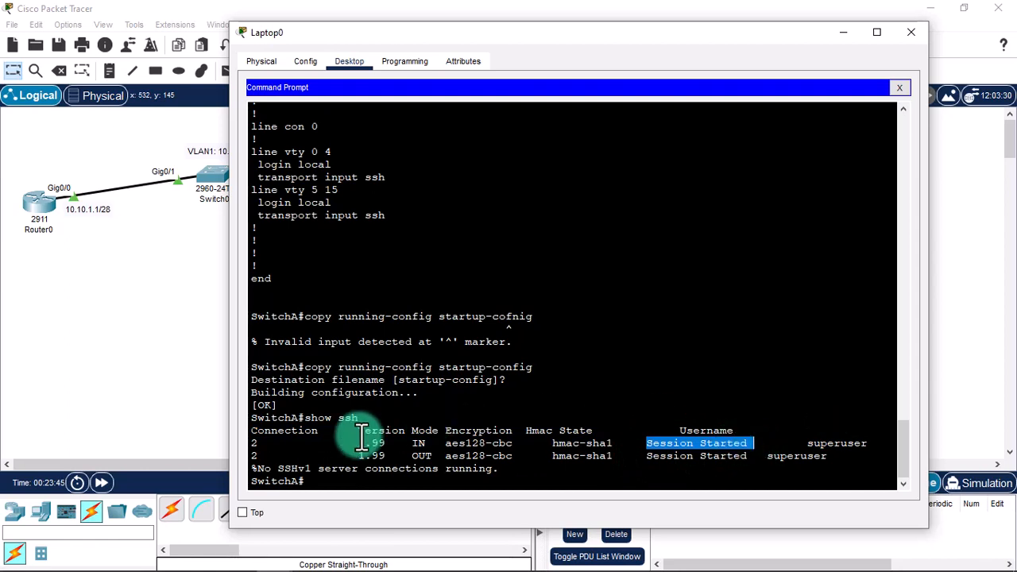
pyautogui.click(256, 441)
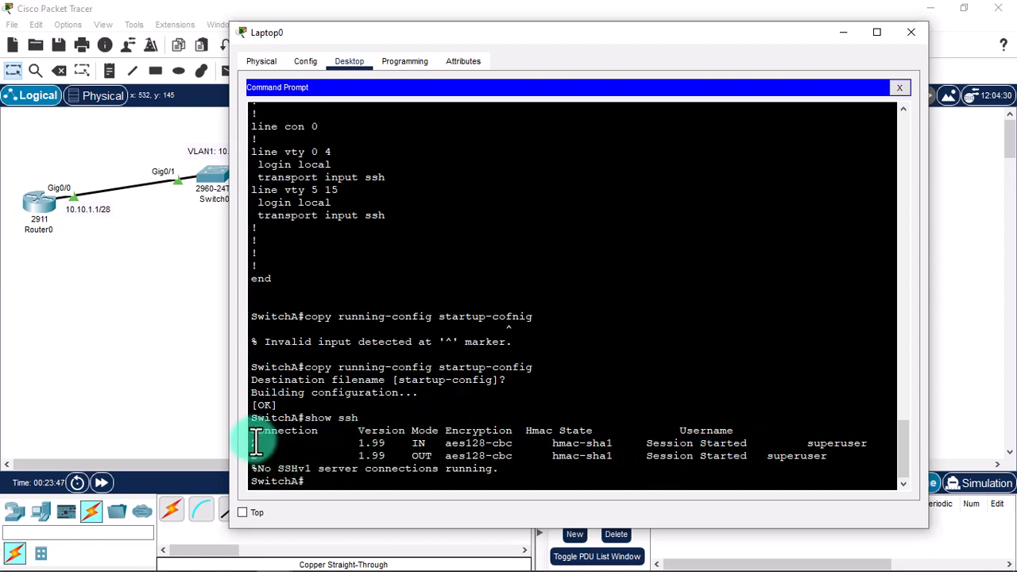
pyautogui.doubleClick(254, 442)
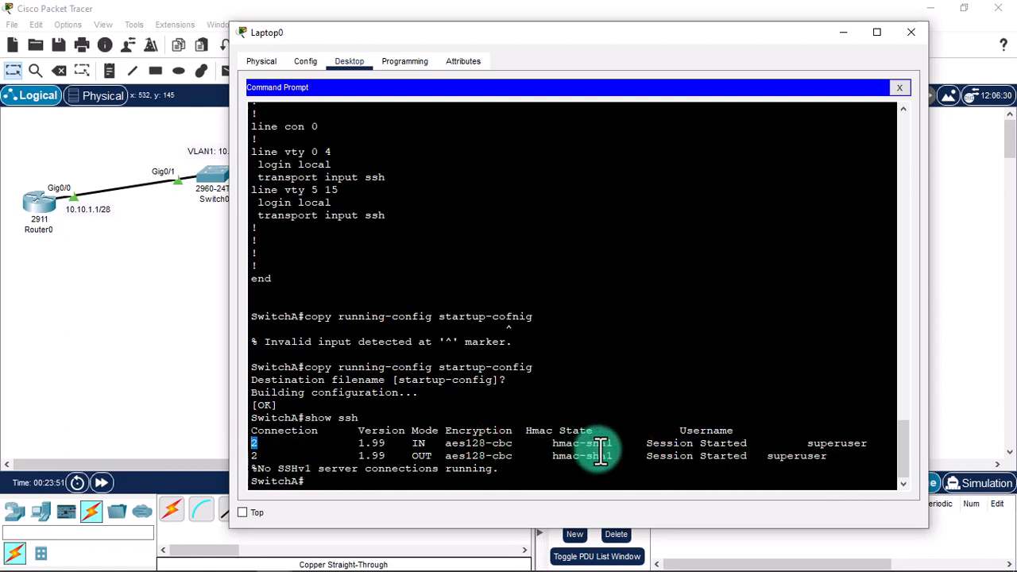
pyautogui.moveTo(414, 442); pyautogui.dragTo(433, 452)
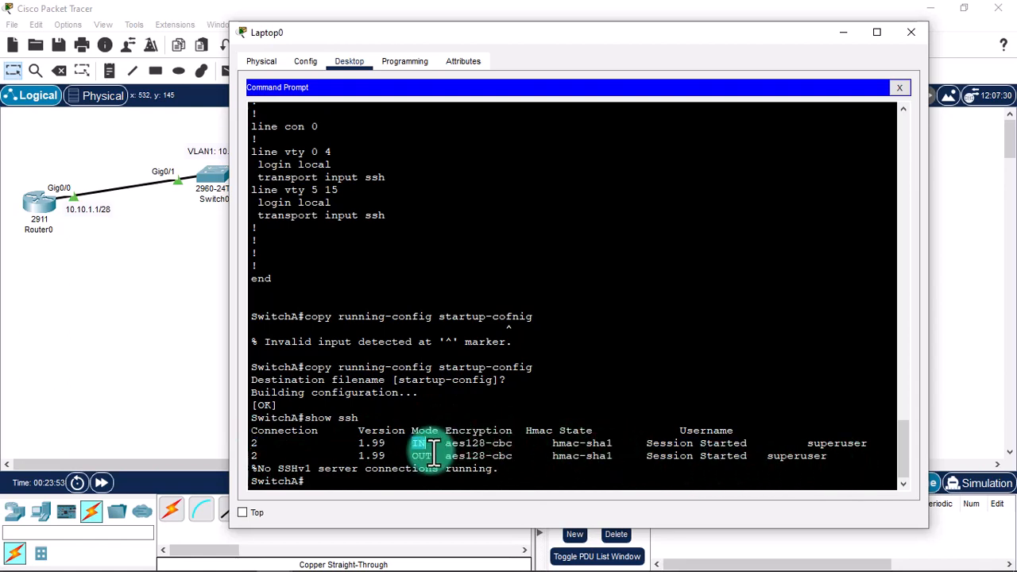
pyautogui.doubleClick(425, 456)
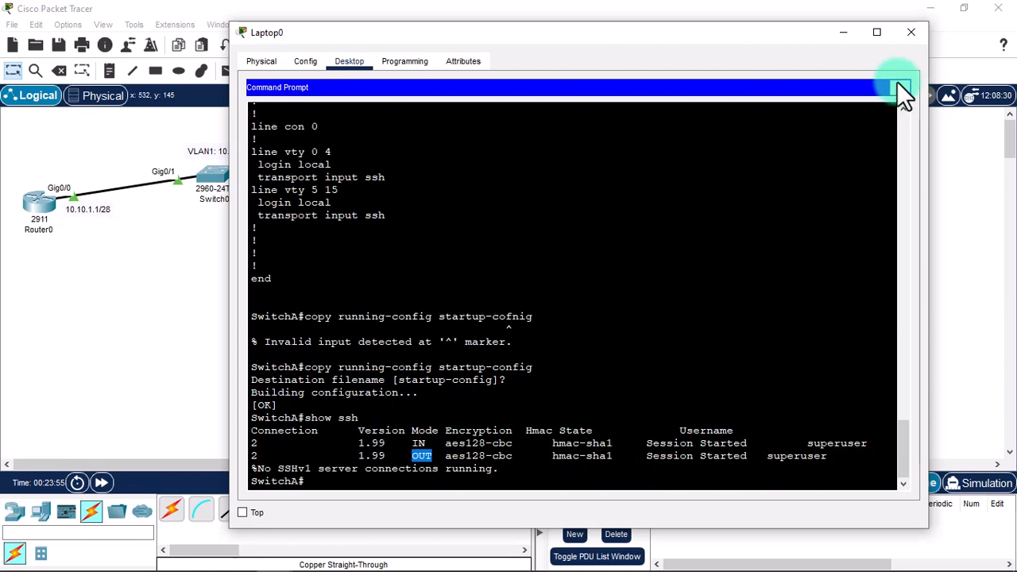
pyautogui.click(898, 83)
pyautogui.click(906, 39)
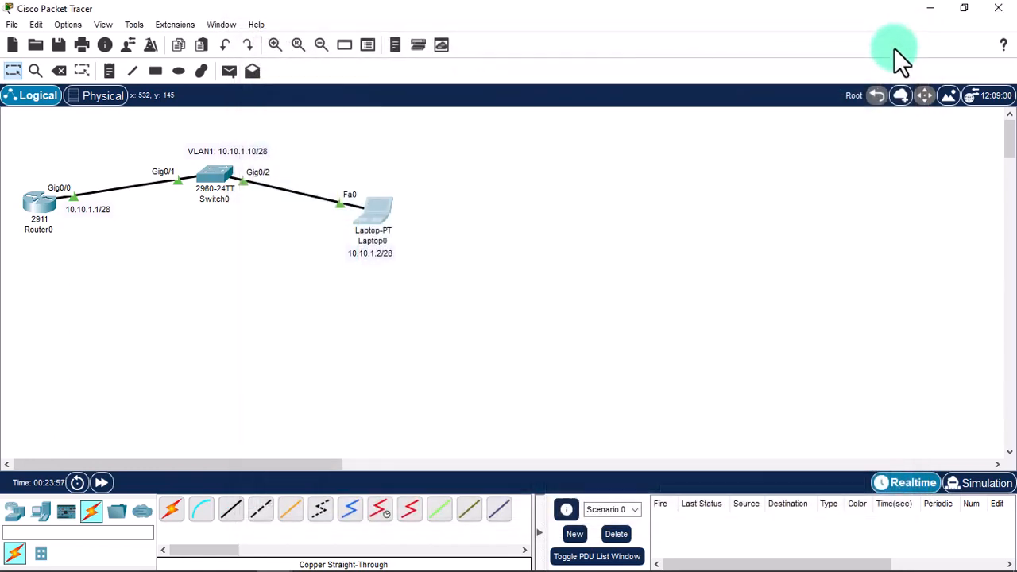
# On Switch0's console, leave config mode and run show ssh to list sessions.
pyautogui.click(211, 165)
pyautogui.press('Return')
pyautogui.press('Return')
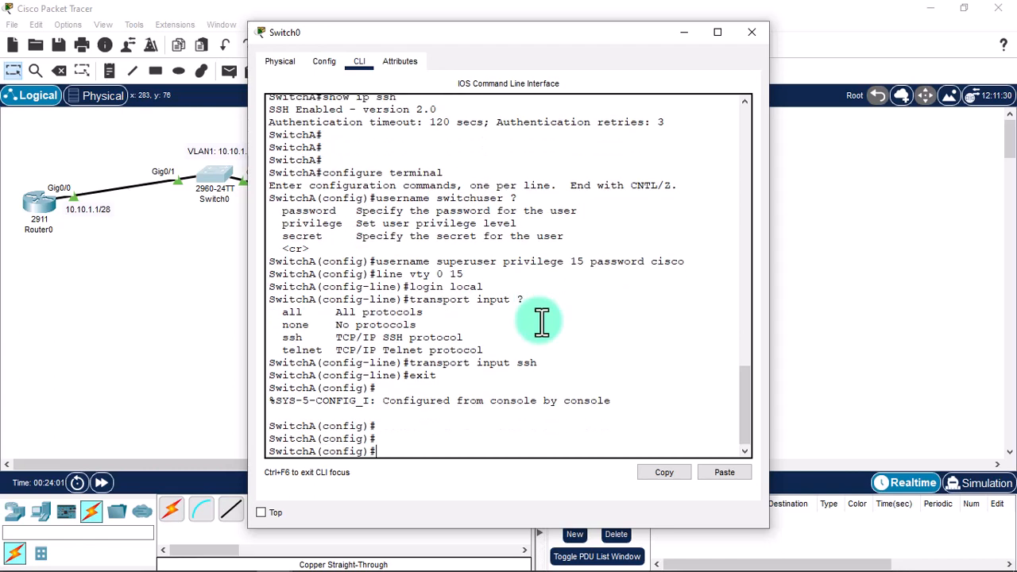
pyautogui.write('exit')
pyautogui.press('Return')
pyautogui.press('Return')
pyautogui.write('s')
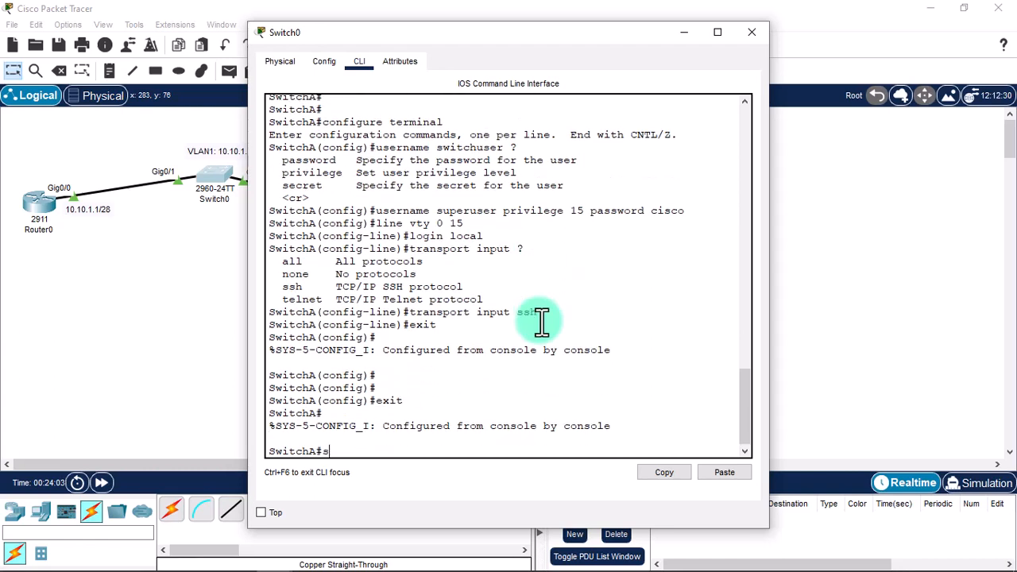
pyautogui.write('how ssh')
pyautogui.press('Return')
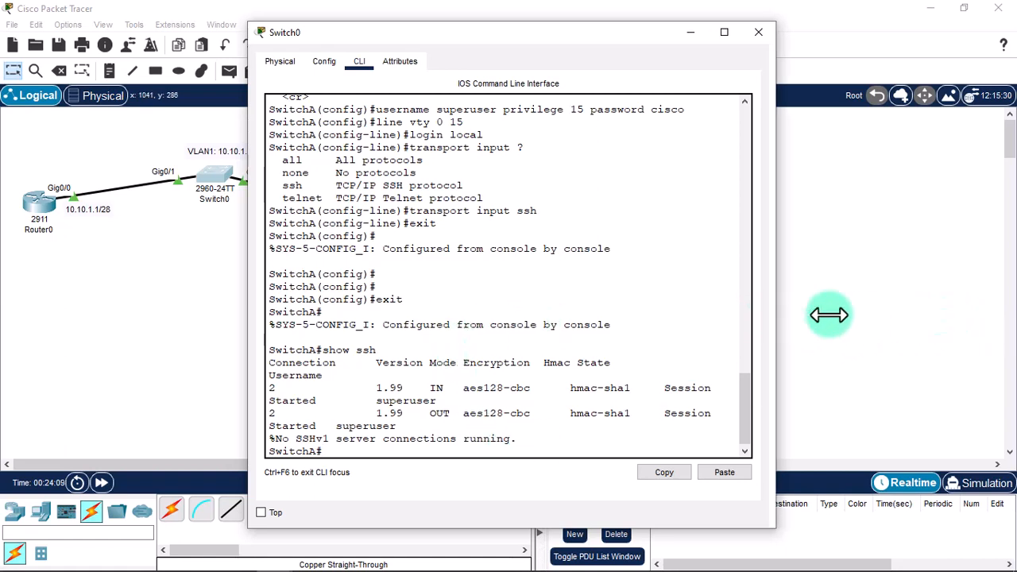
pyautogui.moveTo(769, 315); pyautogui.dragTo(957, 317)
# On Router0's console, enter enable mode and confirm show ssh reports no SSH connections.
pyautogui.click(36, 199)
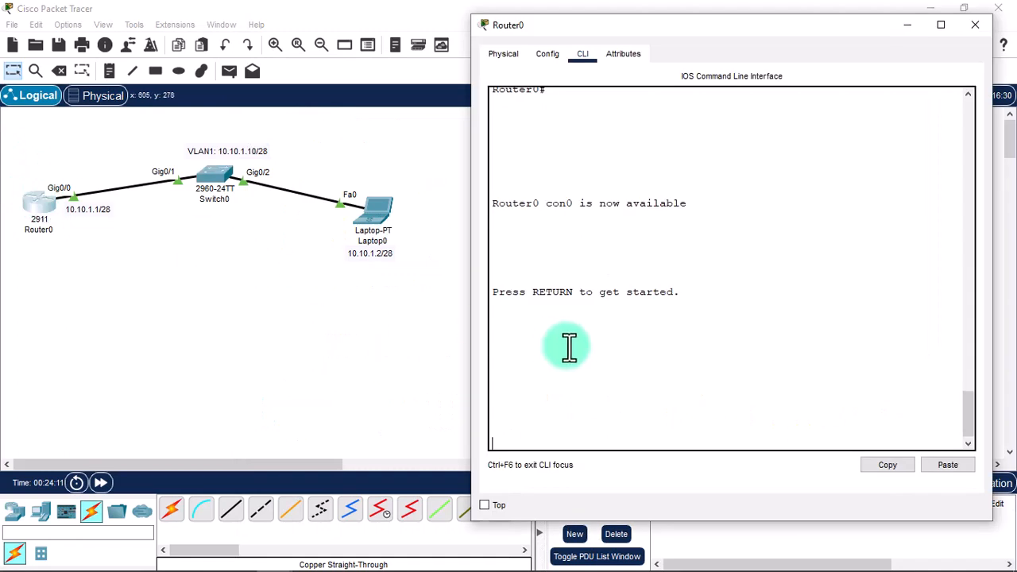
pyautogui.press('Return')
pyautogui.press('Return')
pyautogui.write('e')
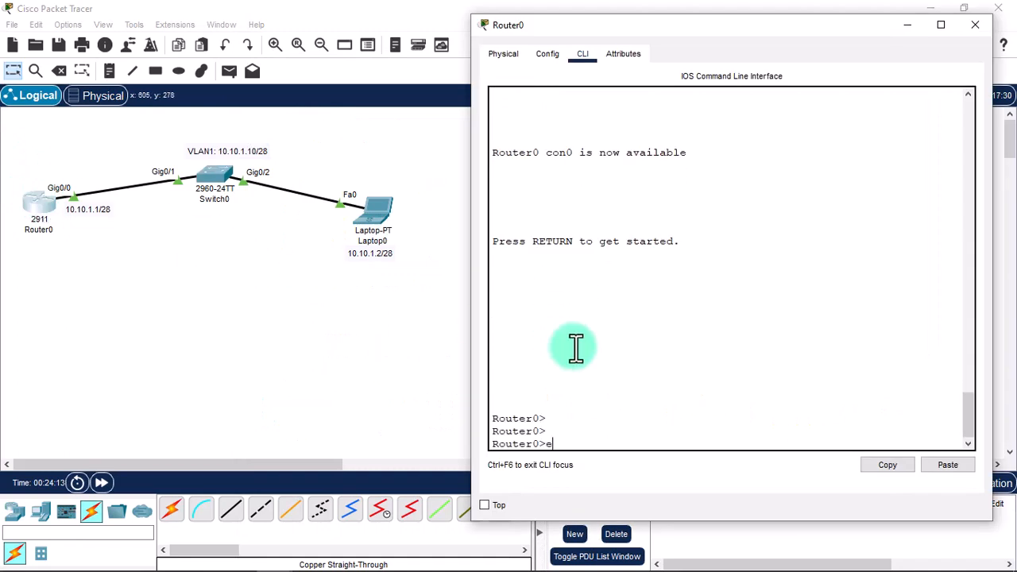
pyautogui.write('nable')
pyautogui.press('Return')
pyautogui.write('show')
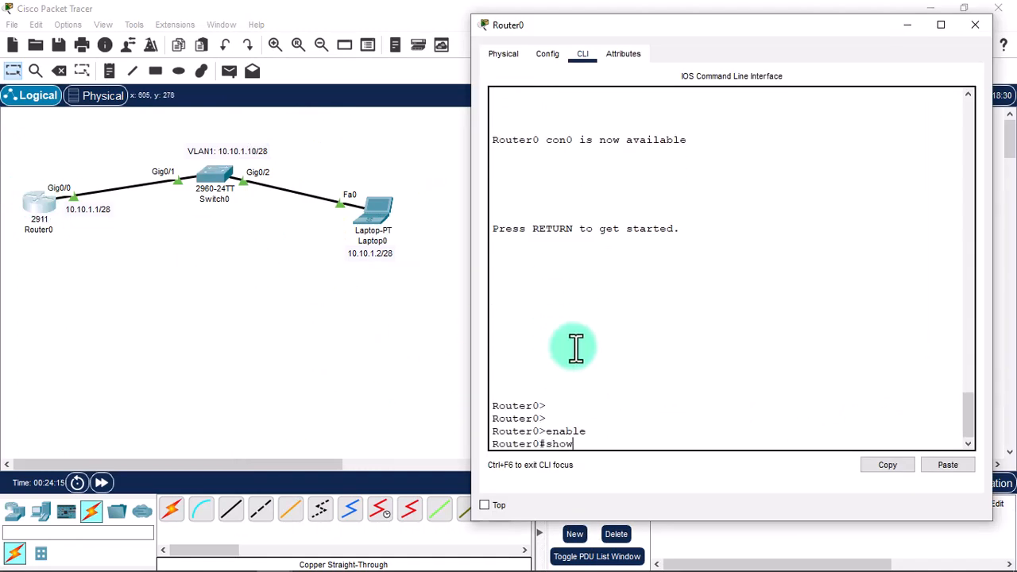
pyautogui.write(' ssh')
pyautogui.press('Return')
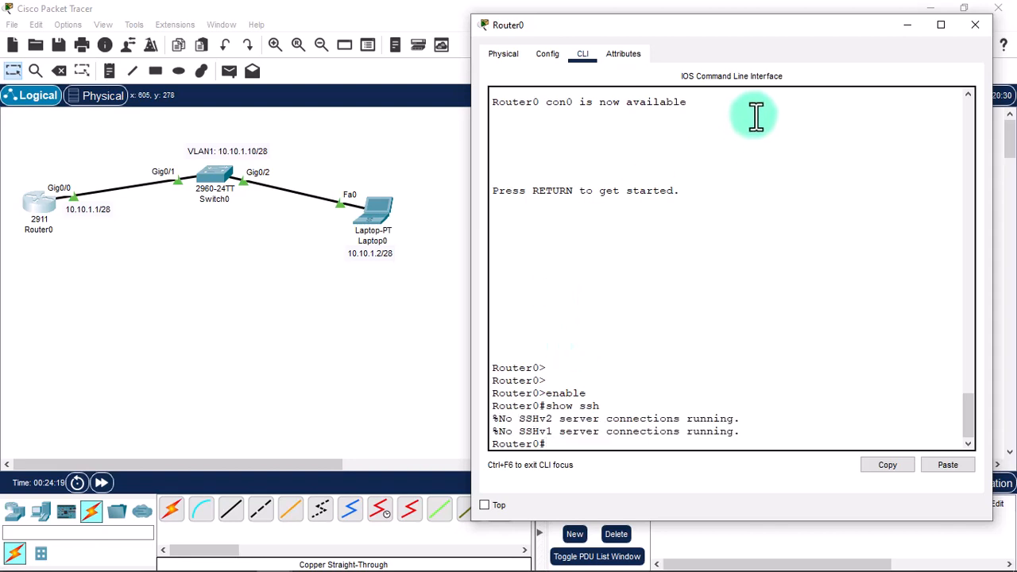
pyautogui.moveTo(750, 32); pyautogui.dragTo(321, 98)
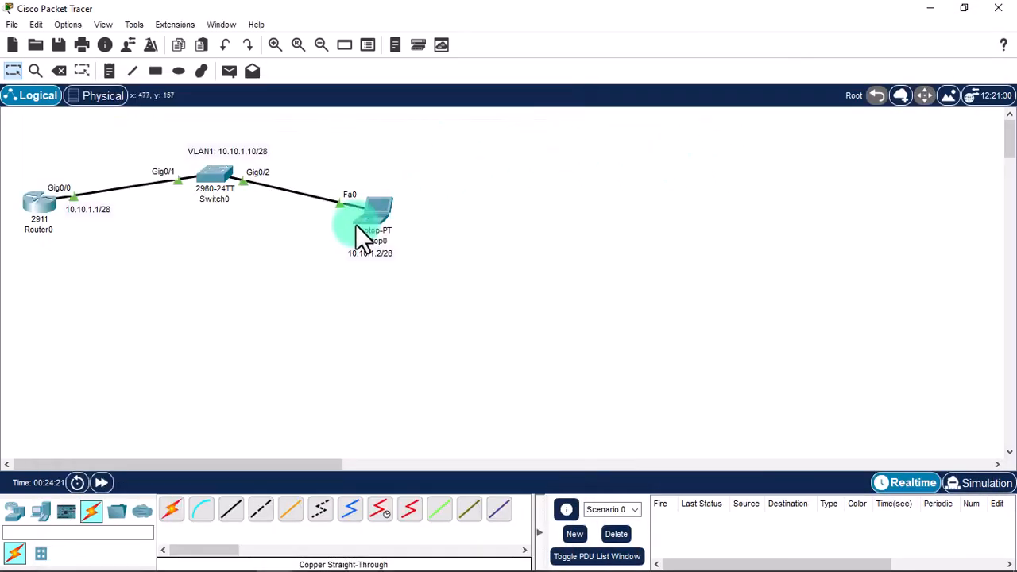
# In Laptop0's prompt, exit the switch session and SSH to 10.10.1.1 as admin.
pyautogui.click(356, 224)
pyautogui.click(597, 159)
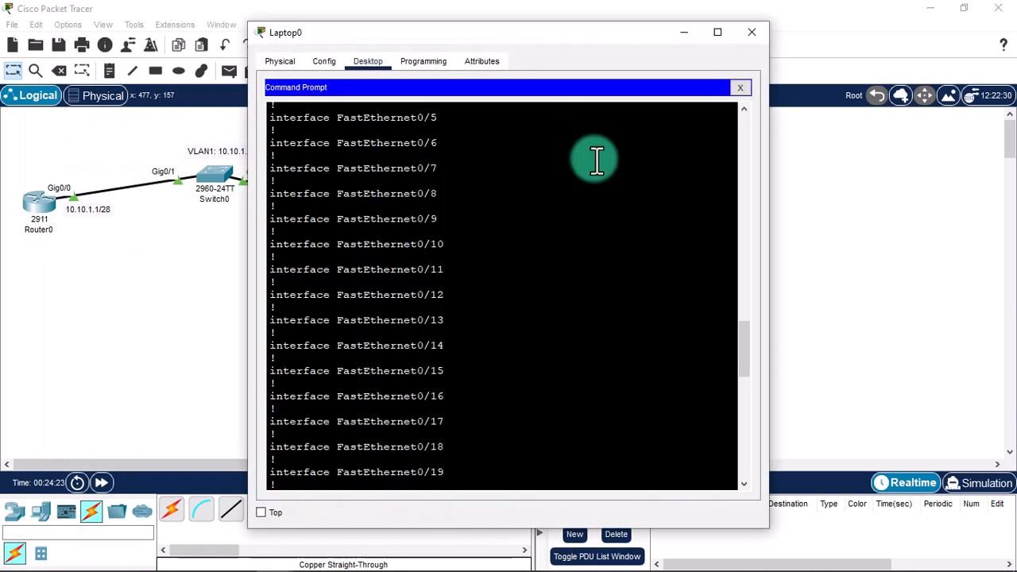
pyautogui.press('Return')
pyautogui.press('Return')
pyautogui.press('Return')
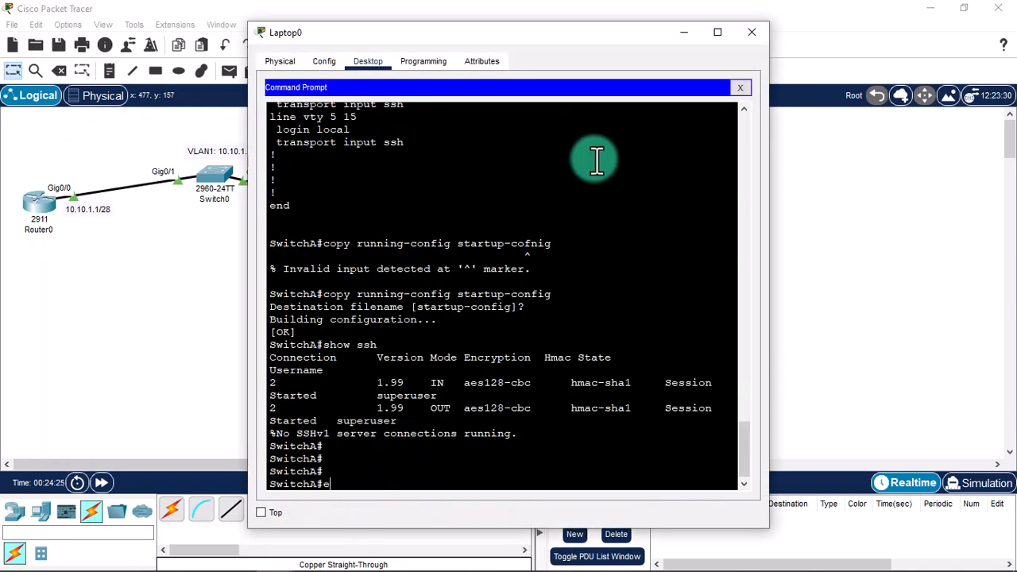
pyautogui.write('exit')
pyautogui.press('Return')
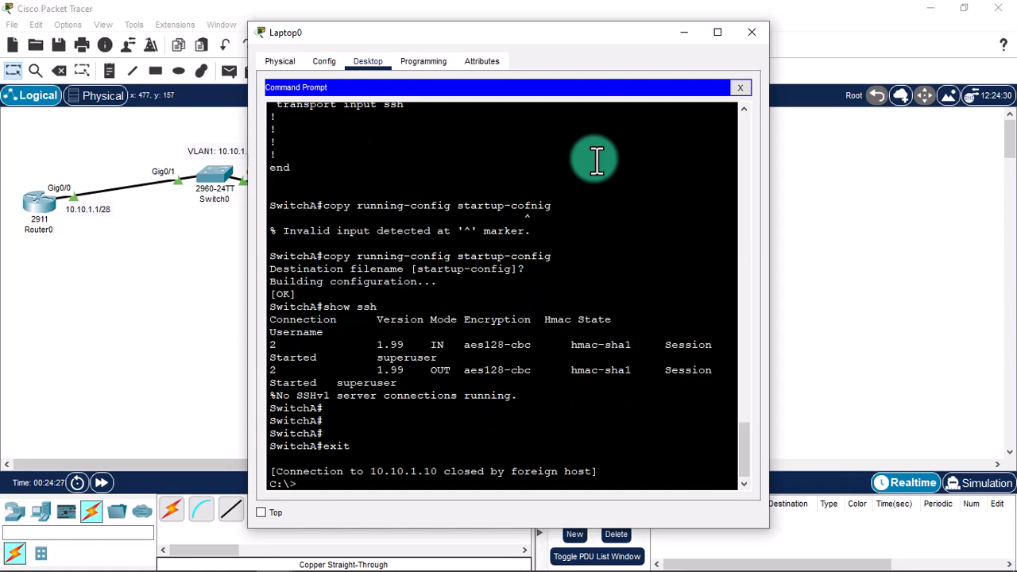
pyautogui.write('ssh -l admin 10.10.1.1')
pyautogui.press('Return')
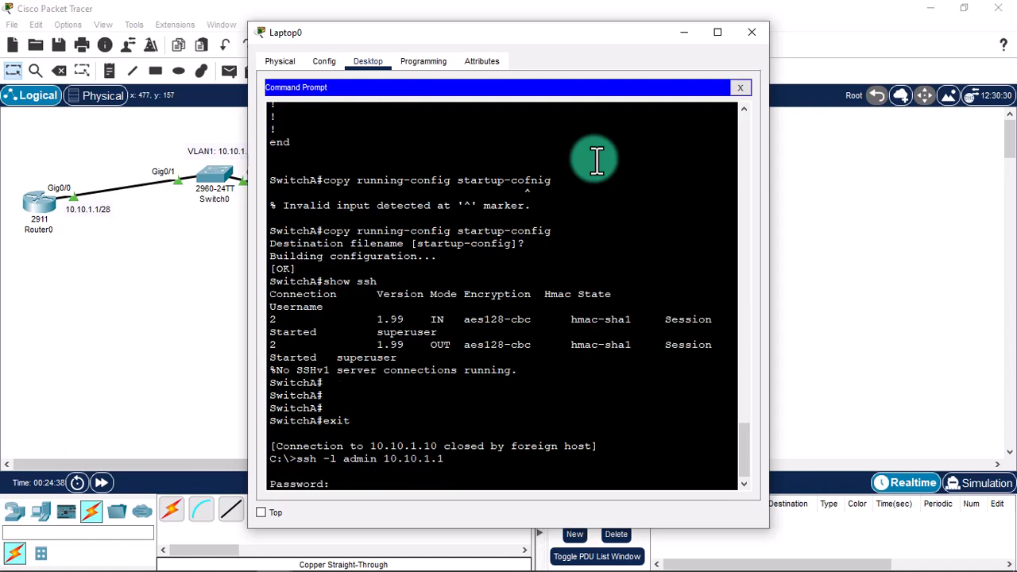
pyautogui.press('Return')
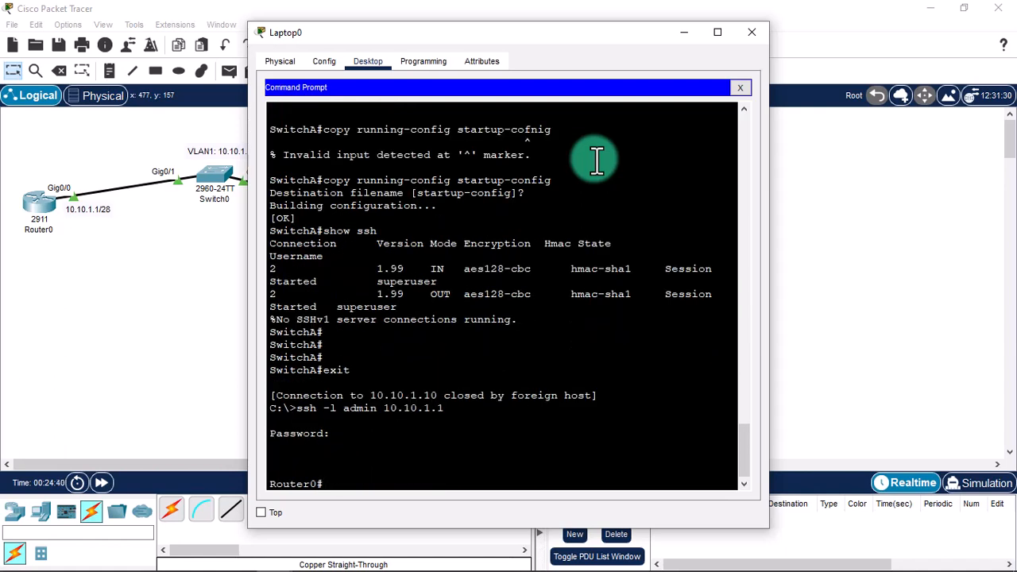
# Run show ssh on Router0 to confirm IN/OUT 1.99 sessions using aes128-cbc.
pyautogui.click(28, 193)
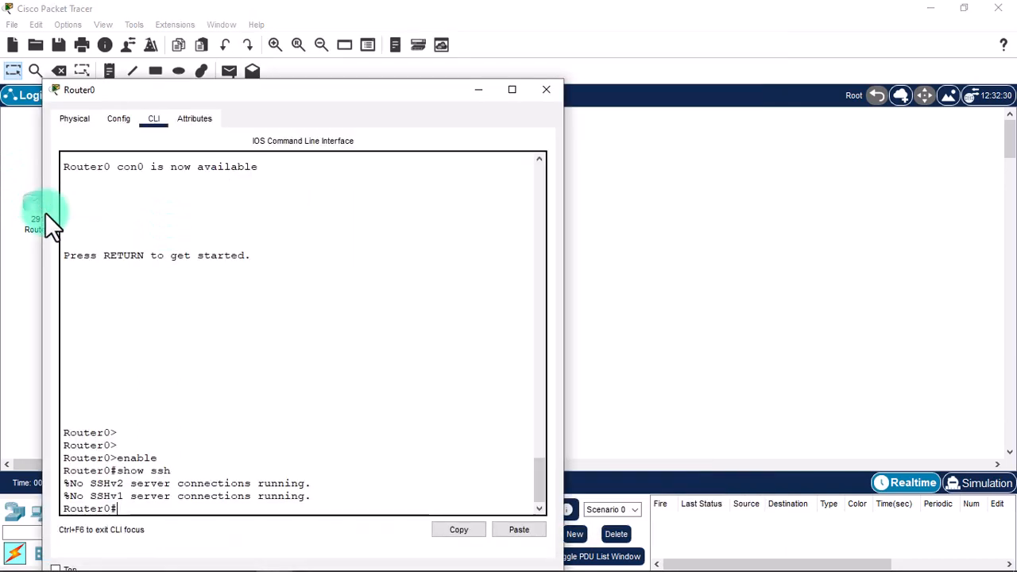
pyautogui.click(234, 364)
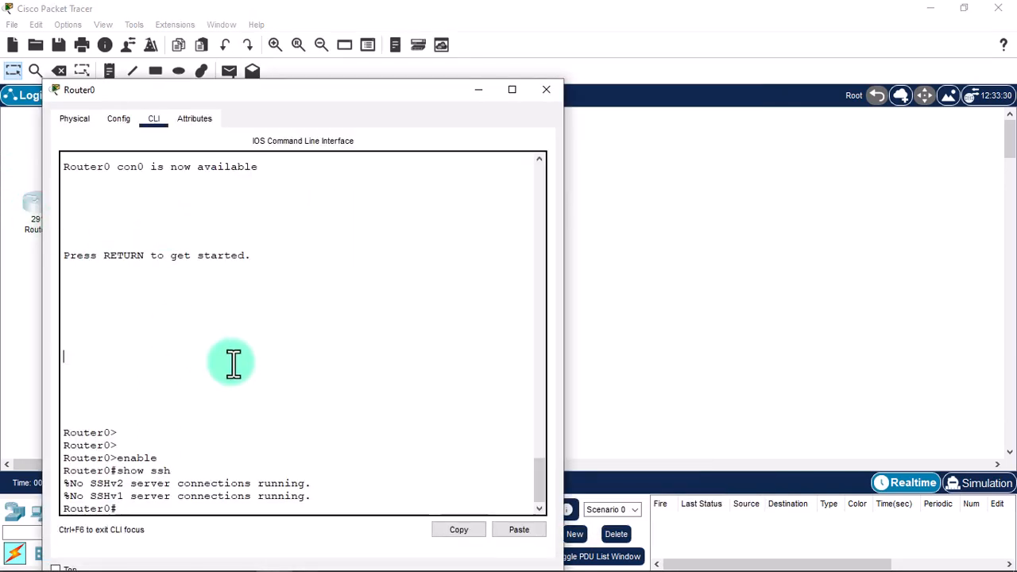
pyautogui.write('show ssh')
pyautogui.press('Return')
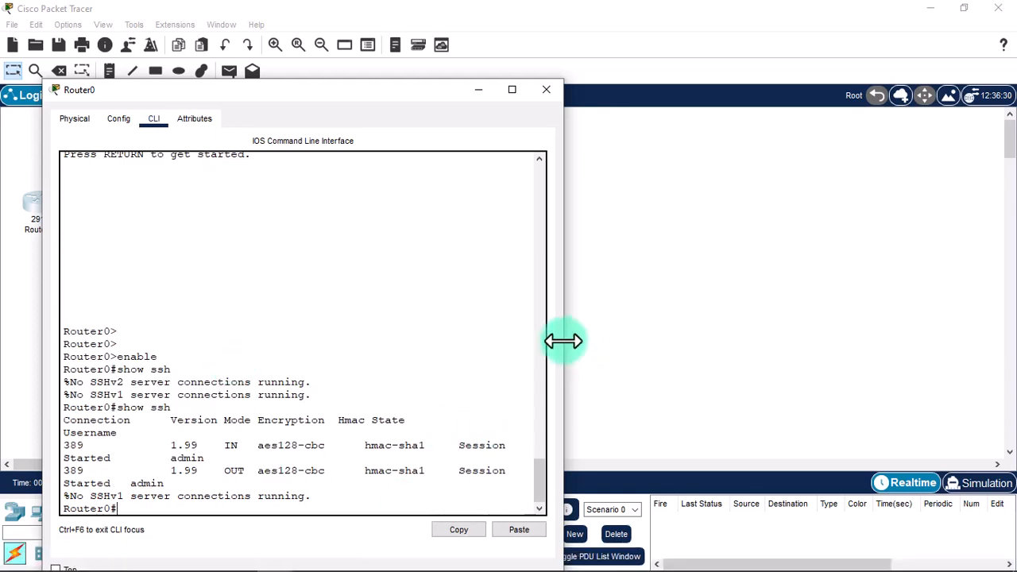
pyautogui.moveTo(563, 341); pyautogui.dragTo(816, 340)
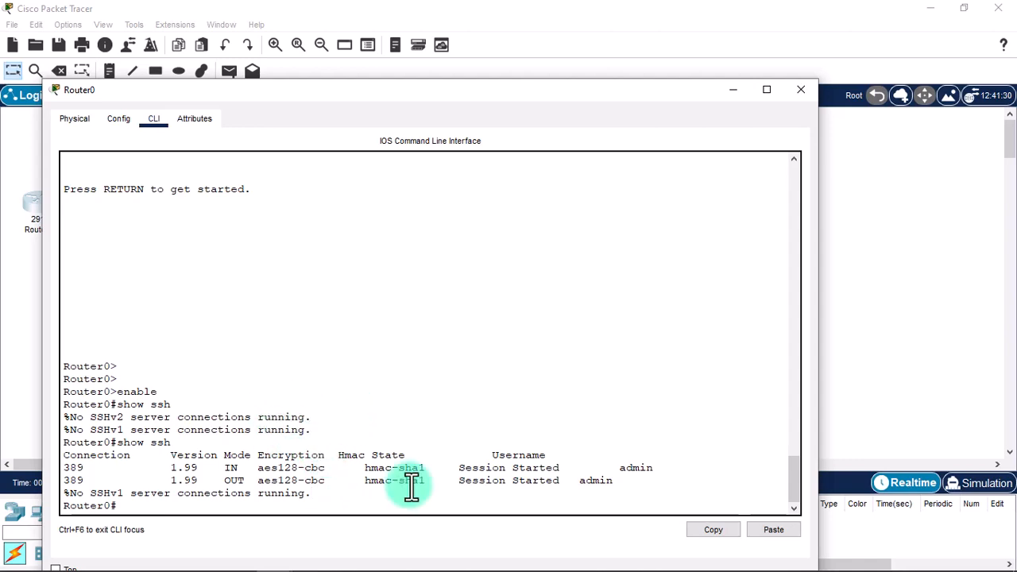
pyautogui.click(800, 90)
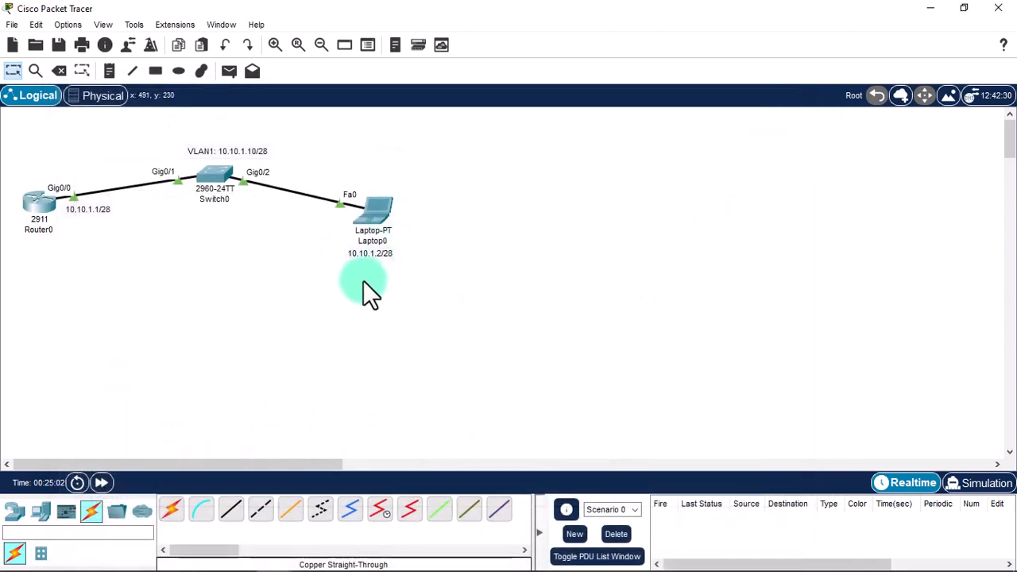
# Add PC0 and cable Switch0 FastEthernet0/1 to its FastEthernet0 with copper straight-through.
pyautogui.click(41, 511)
pyautogui.click(176, 520)
pyautogui.click(384, 146)
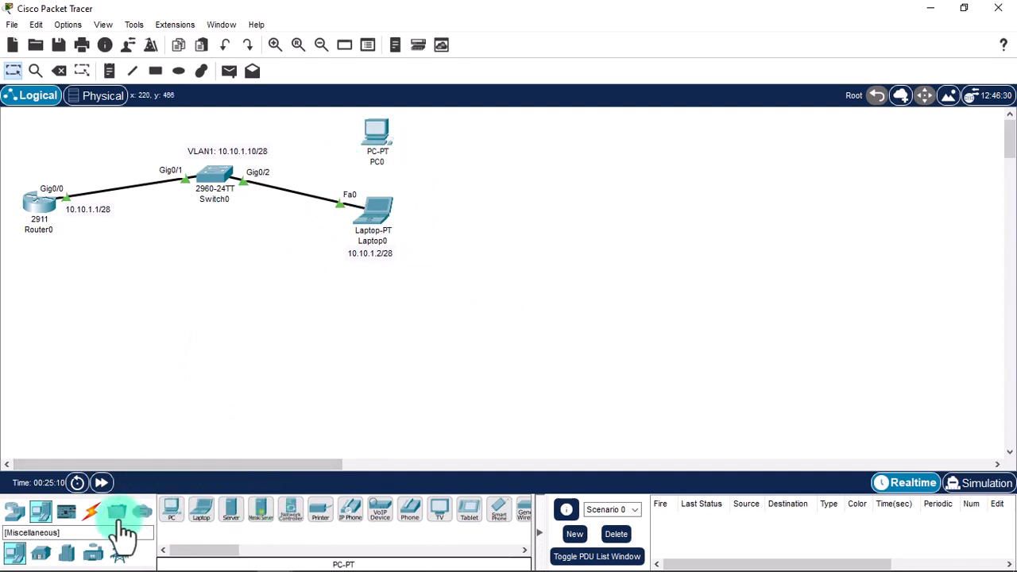
pyautogui.click(91, 511)
pyautogui.click(237, 515)
pyautogui.click(215, 170)
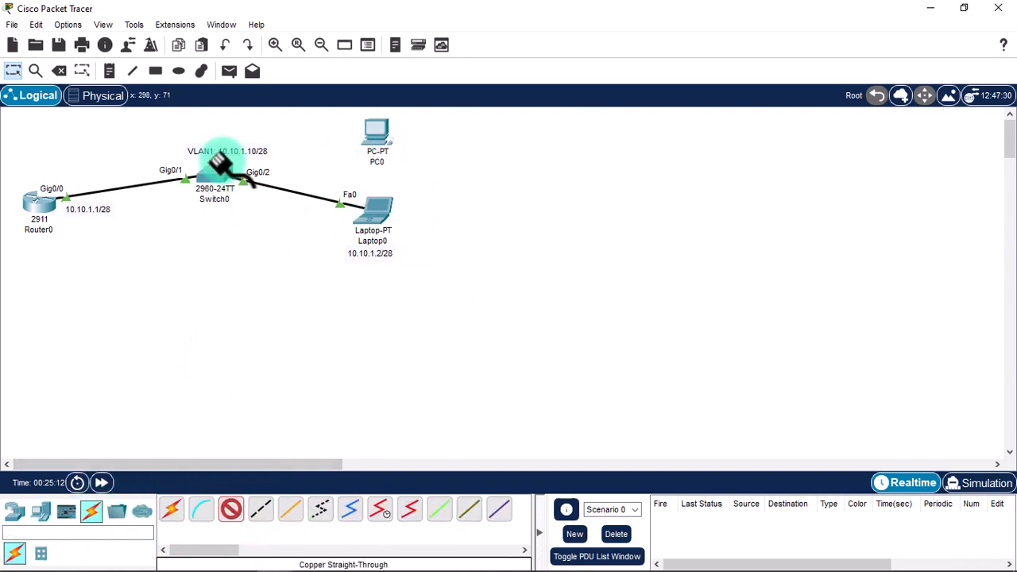
pyautogui.click(284, 30)
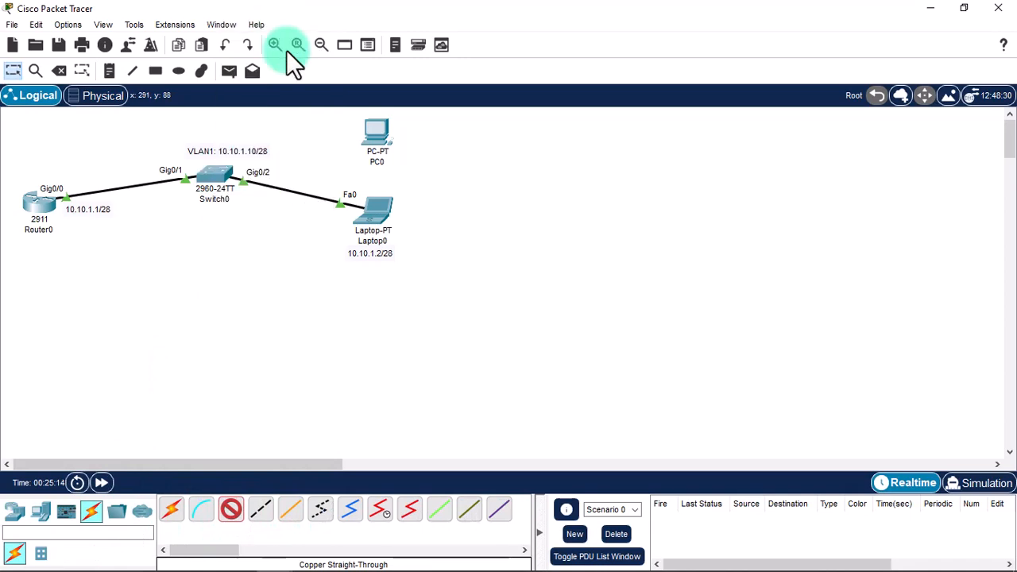
pyautogui.click(376, 137)
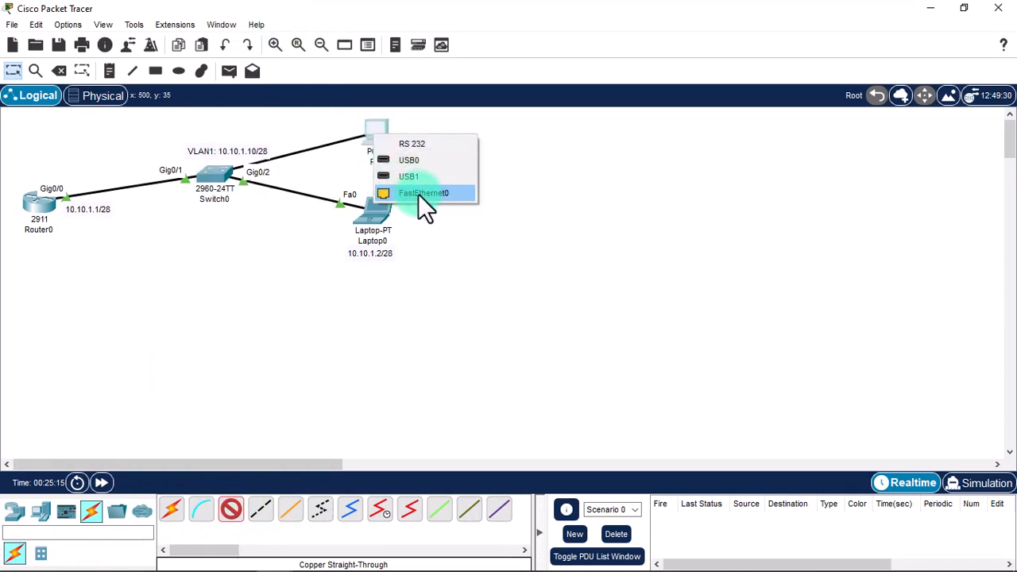
pyautogui.click(419, 195)
# Give PC0 IP 10.10.1.3, mask 255.255.255.240 and gateway 10.10.1.1.
pyautogui.click(380, 128)
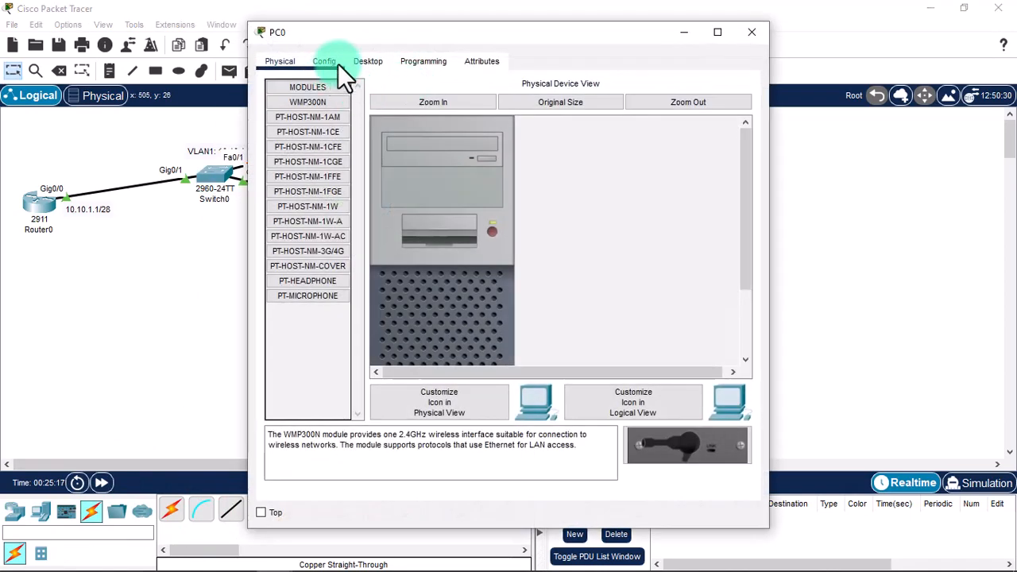
pyautogui.click(366, 61)
pyautogui.moveTo(400, 23); pyautogui.dragTo(671, 20)
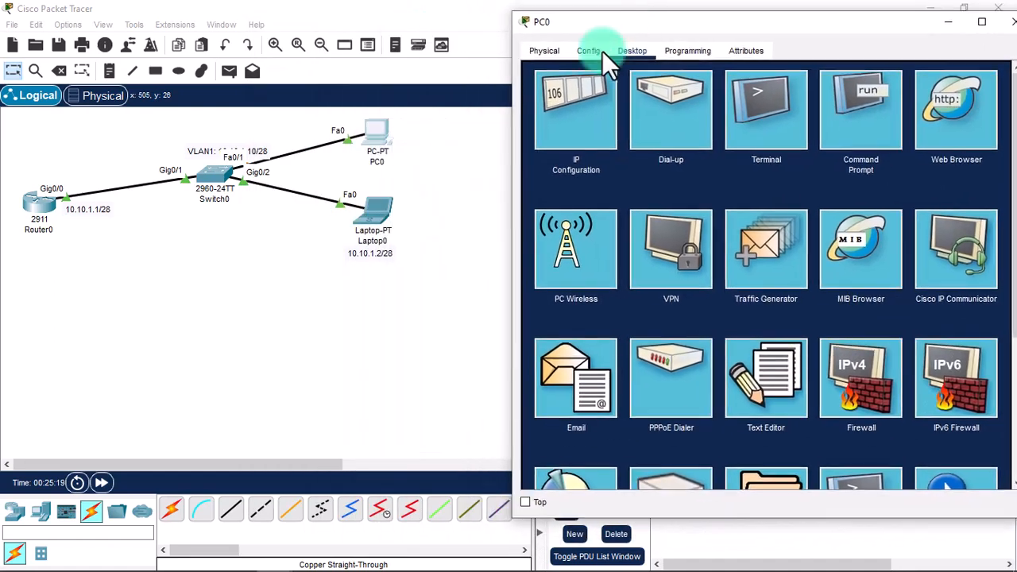
pyautogui.click(566, 101)
pyautogui.write('40')
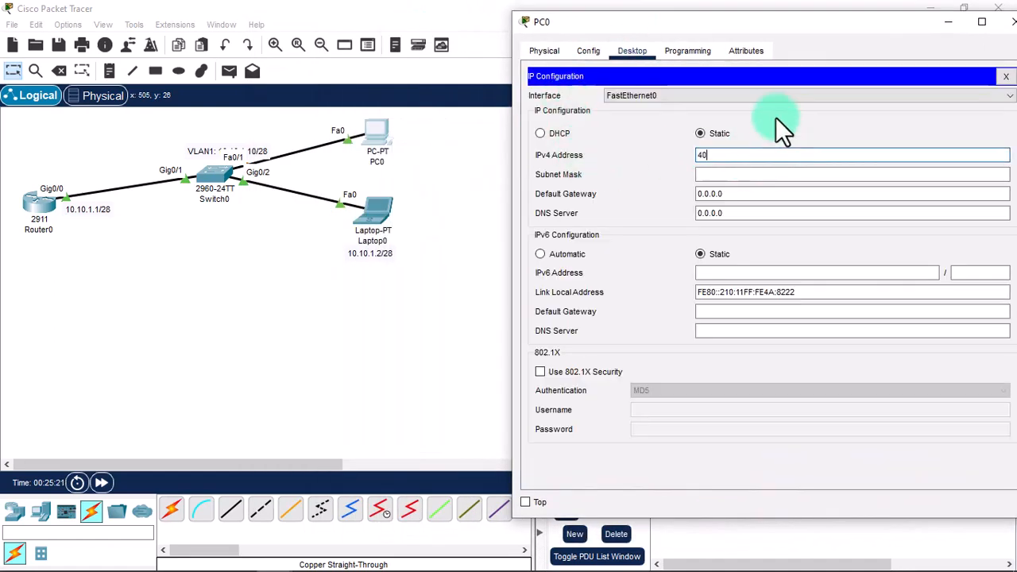
pyautogui.press('BackSpace')
pyautogui.press('BackSpace')
pyautogui.write('10.10.')
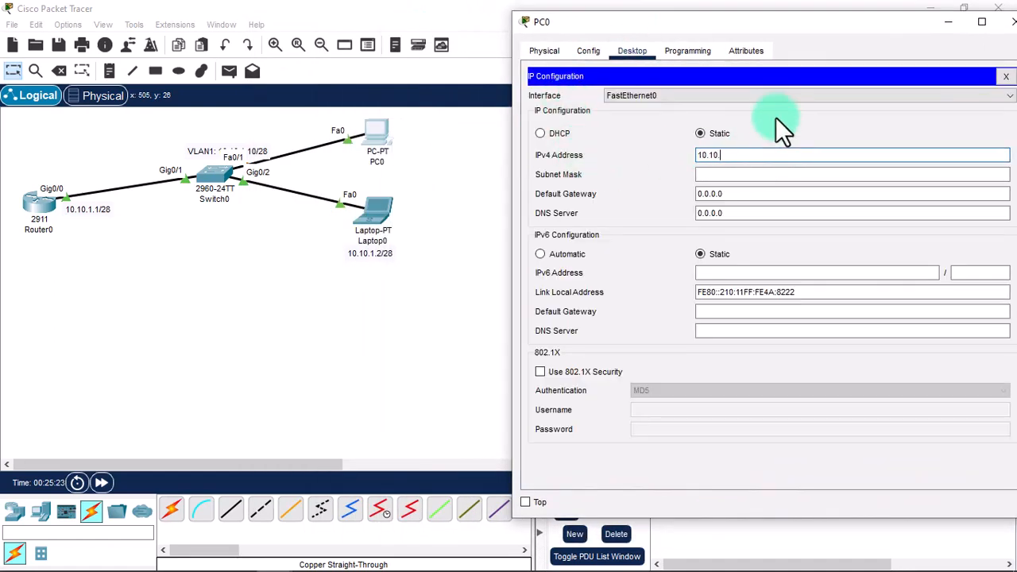
pyautogui.write('1.3')
pyautogui.press('Tab')
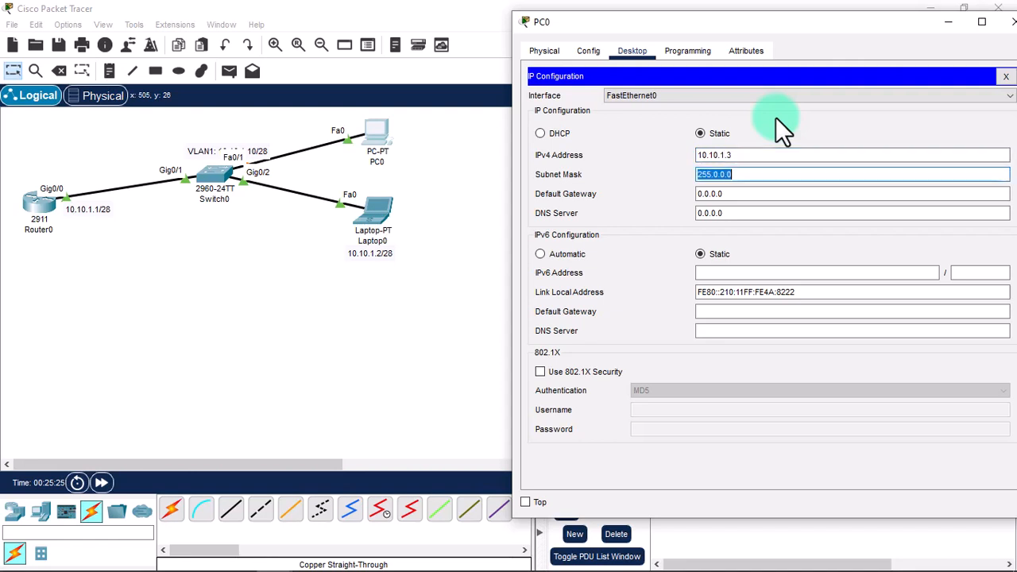
pyautogui.write('255.255.2')
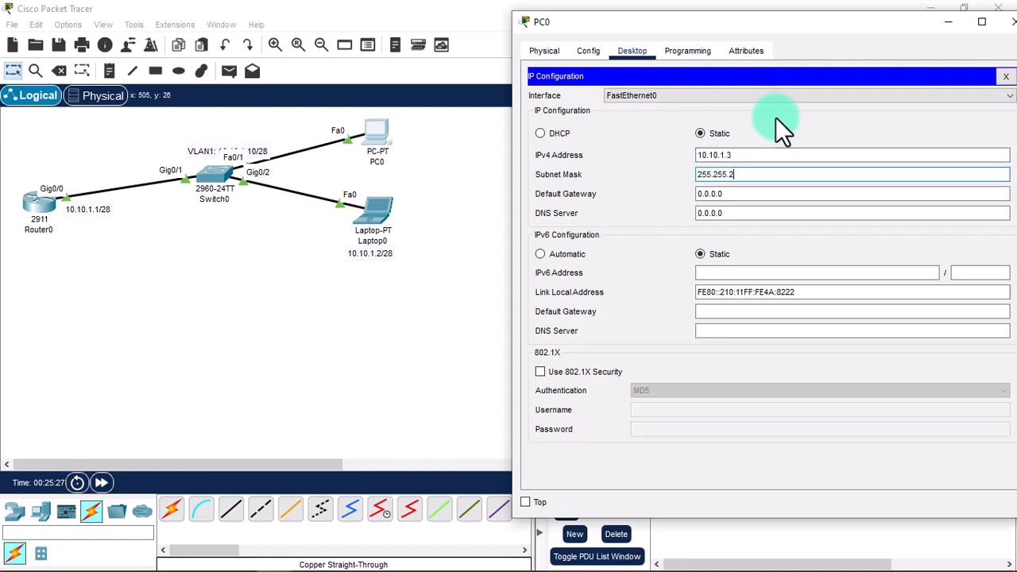
pyautogui.write('55.240')
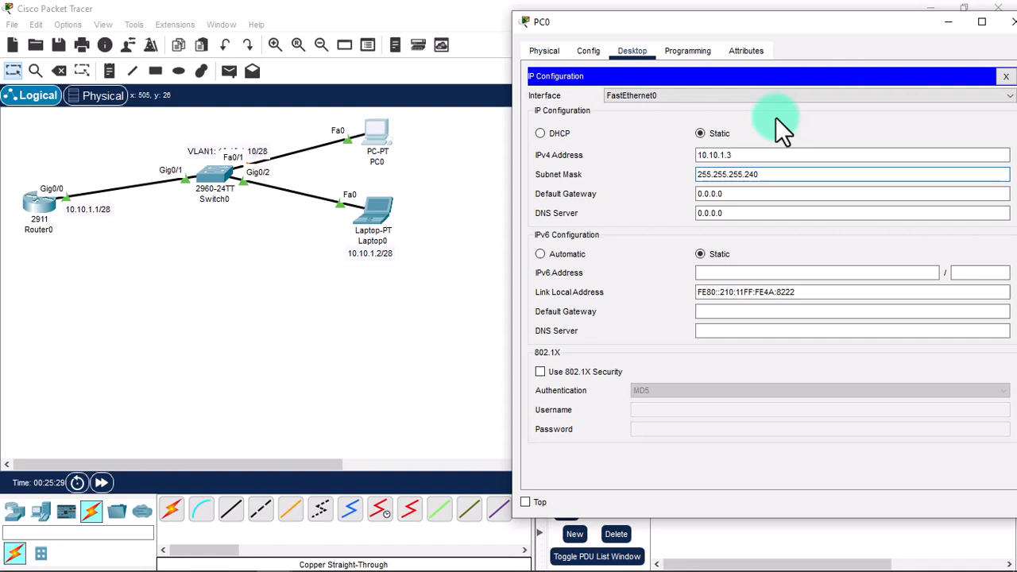
pyautogui.press('Tab')
pyautogui.write('10.10.1.')
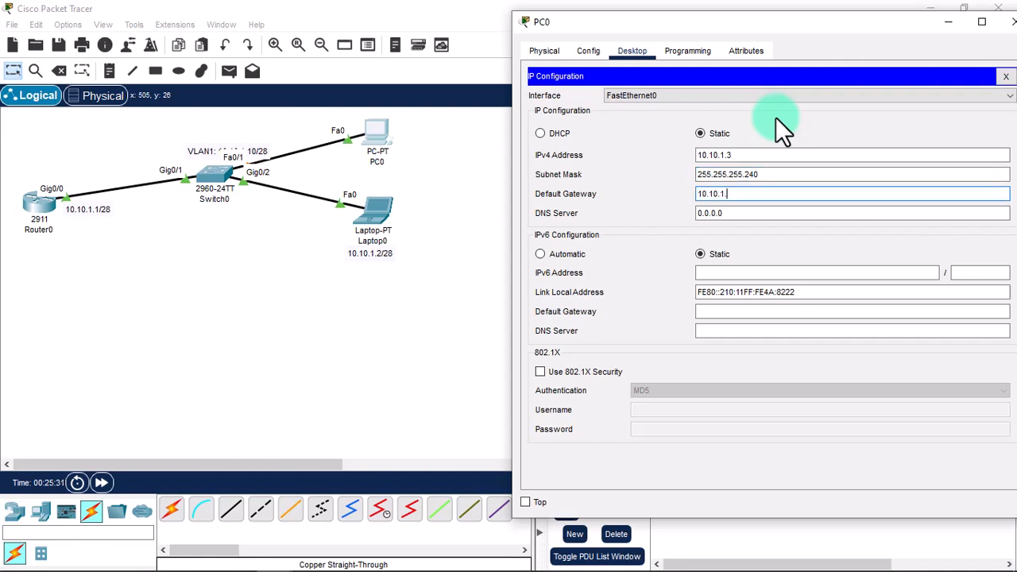
pyautogui.write('1')
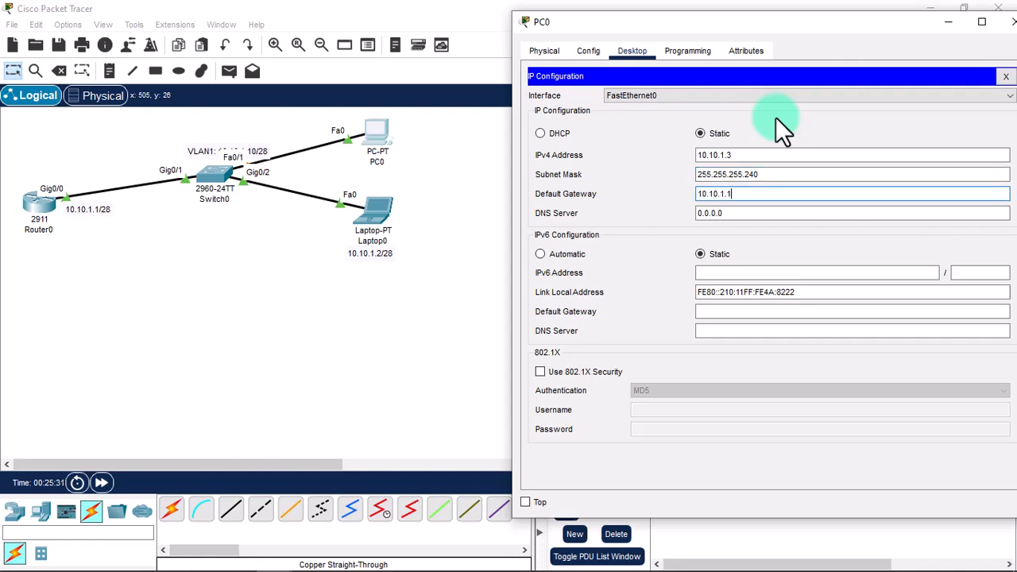
pyautogui.click(1004, 76)
pyautogui.click(859, 140)
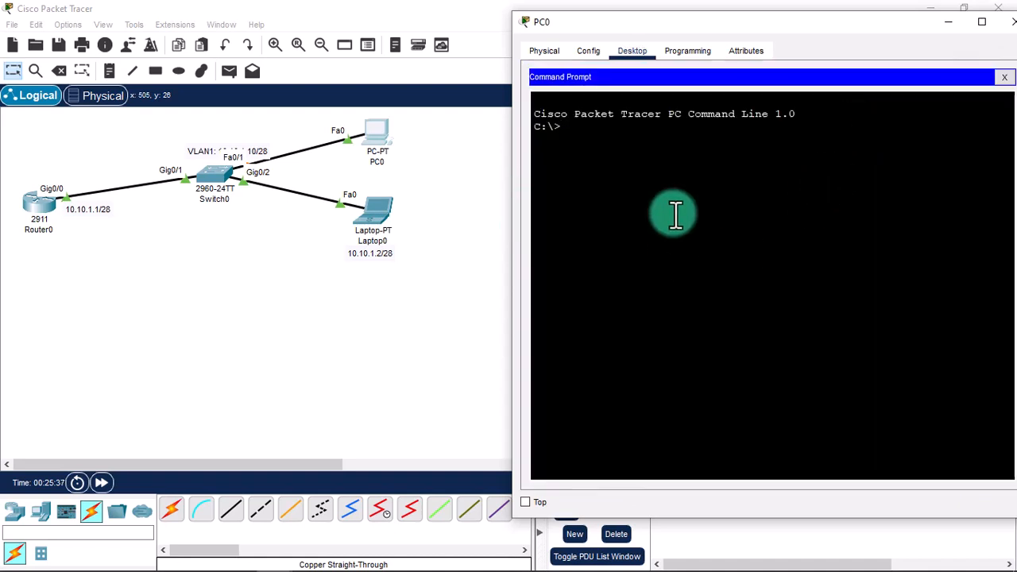
# From PC0, run ssh -l admin 10.10.1.1 and log in to reach Router0#.
pyautogui.write('ssh -l')
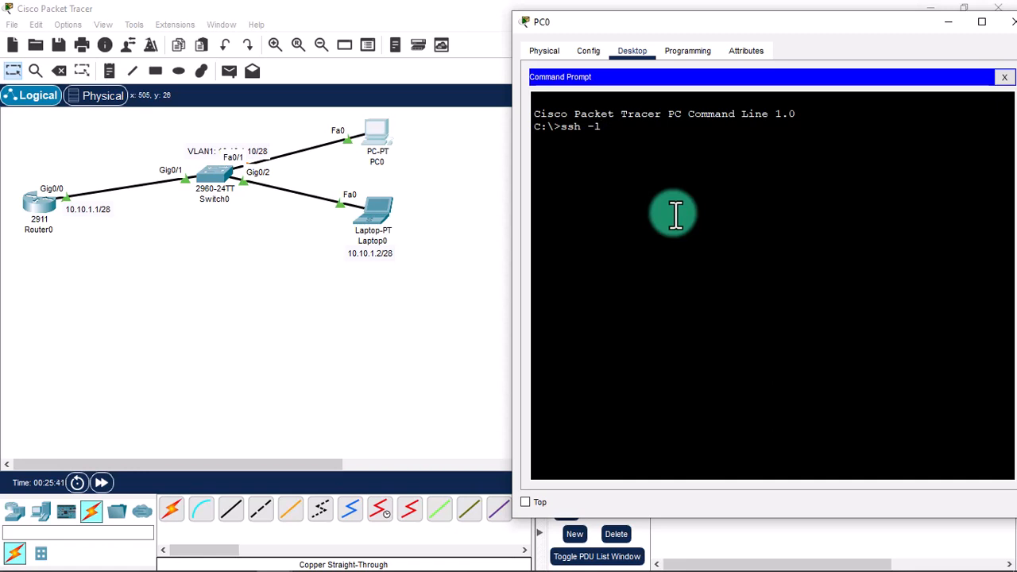
pyautogui.write(' admin 10.10.1.1')
pyautogui.press('Return')
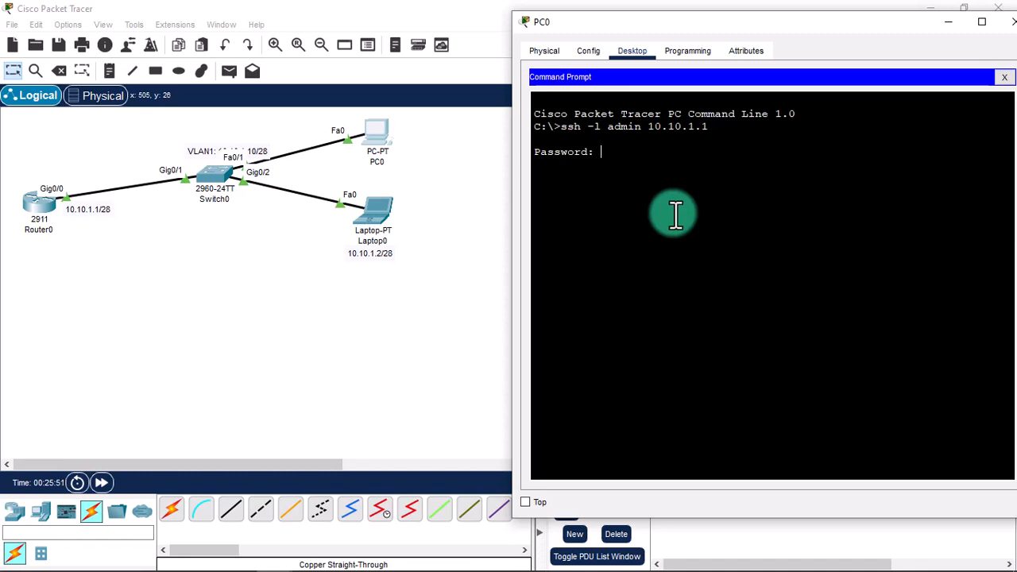
pyautogui.press('Return')
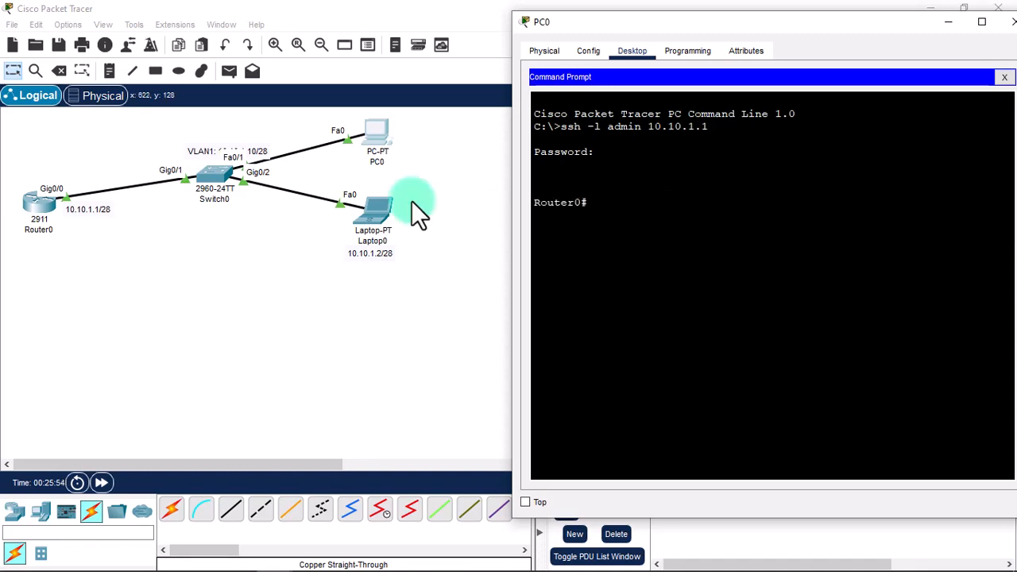
pyautogui.click(50, 206)
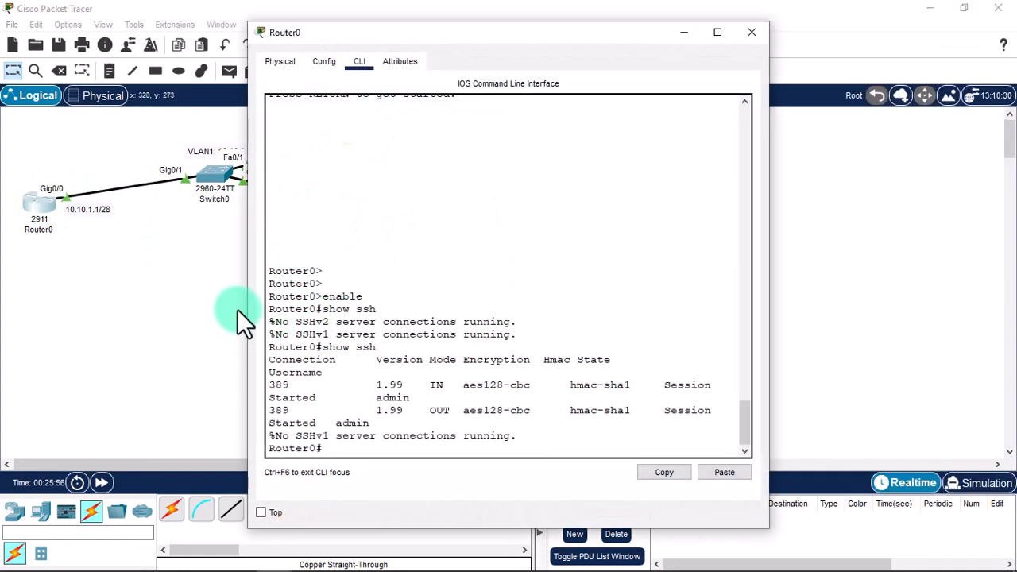
# Rerun show ssh on Router0 and review the four 1.99 IN/OUT rows for two admin sessions.
pyautogui.moveTo(246, 313); pyautogui.dragTo(162, 317)
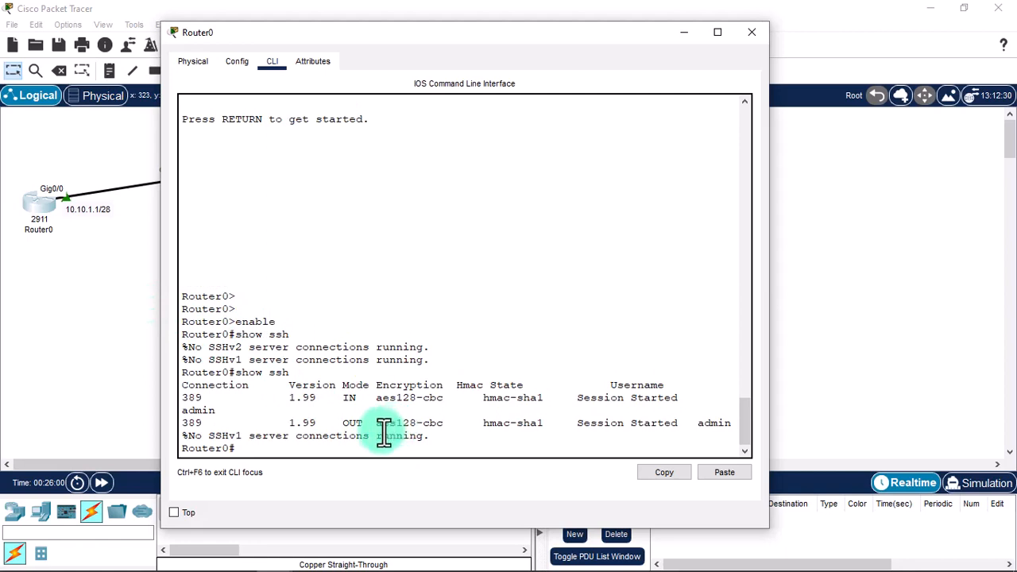
pyautogui.write('show ssh')
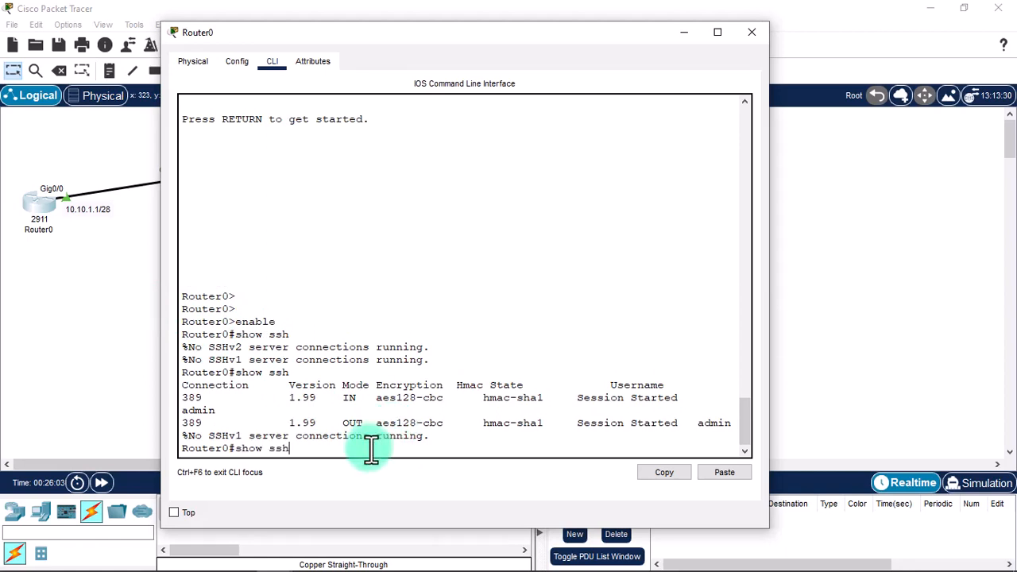
pyautogui.press('Return')
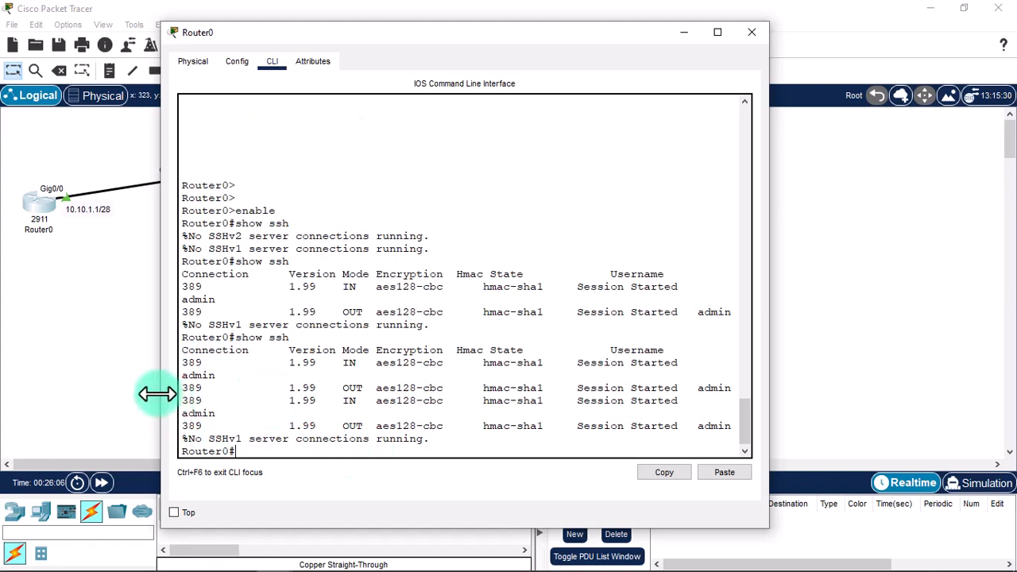
pyautogui.moveTo(157, 394); pyautogui.dragTo(5, 397)
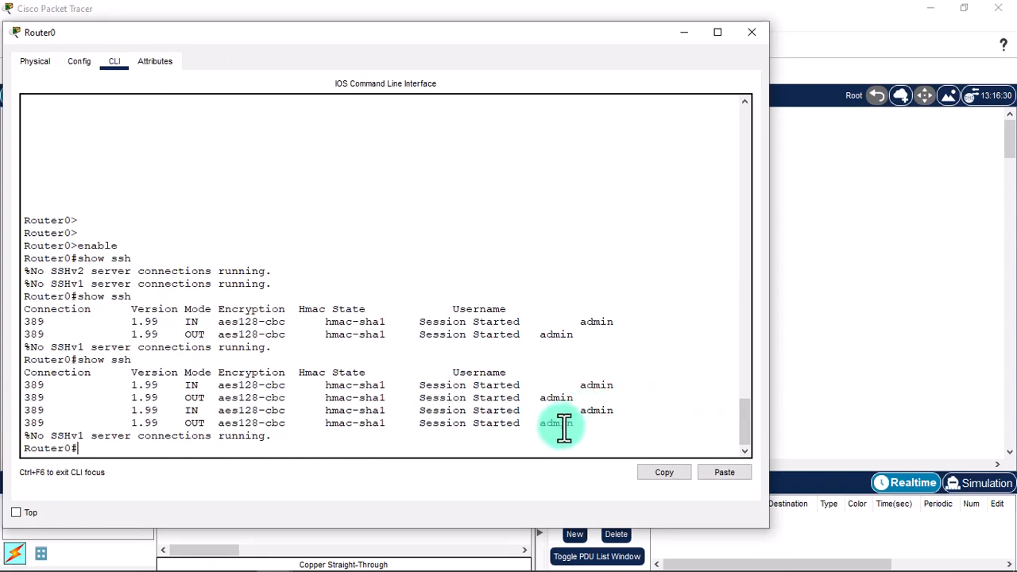
pyautogui.moveTo(573, 424); pyautogui.dragTo(4, 387)
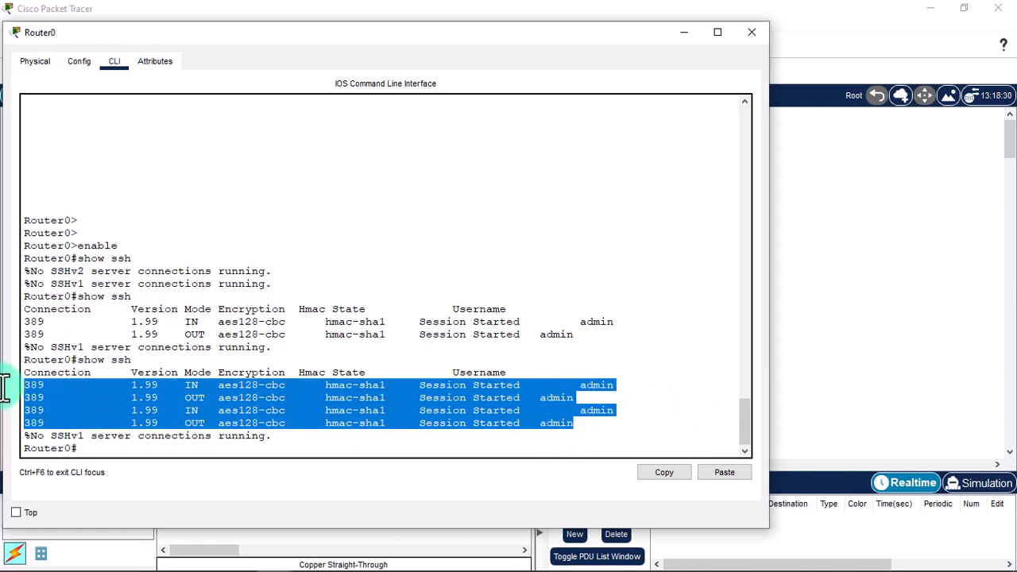
pyautogui.click(200, 381)
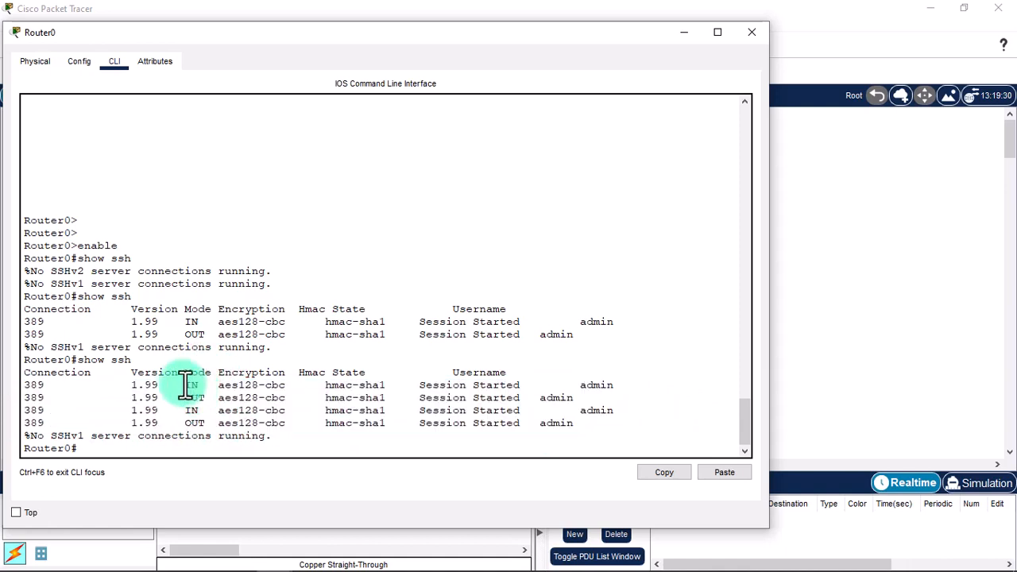
pyautogui.moveTo(184, 385); pyautogui.dragTo(206, 397)
pyautogui.click(254, 416)
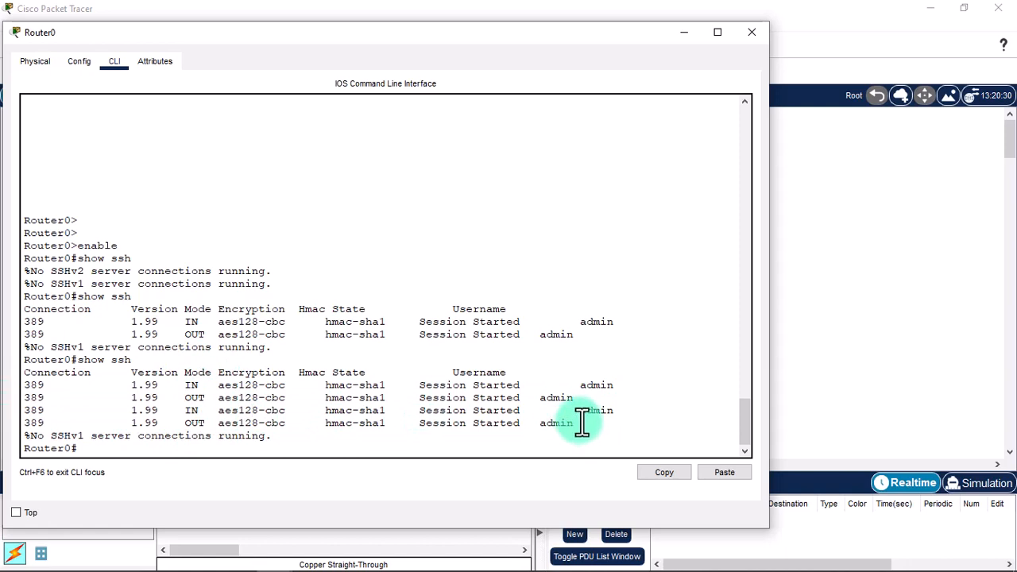
pyautogui.moveTo(575, 424); pyautogui.dragTo(4, 380)
pyautogui.click(307, 352)
pyautogui.click(764, 36)
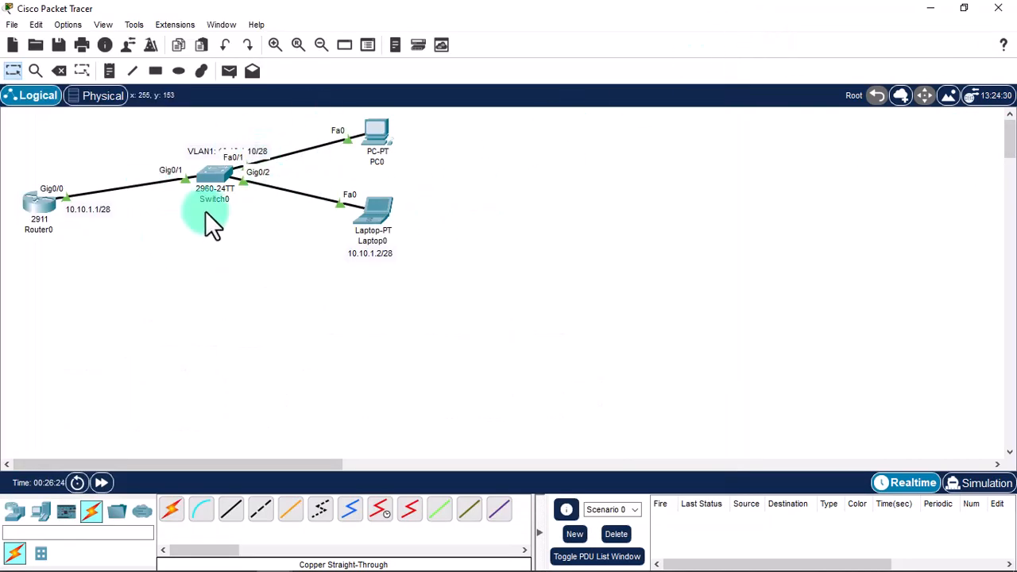
# Exit Laptop0's Router0 session and SSH into SwitchA at 10.10.1.10 as superuser.
pyautogui.click(378, 212)
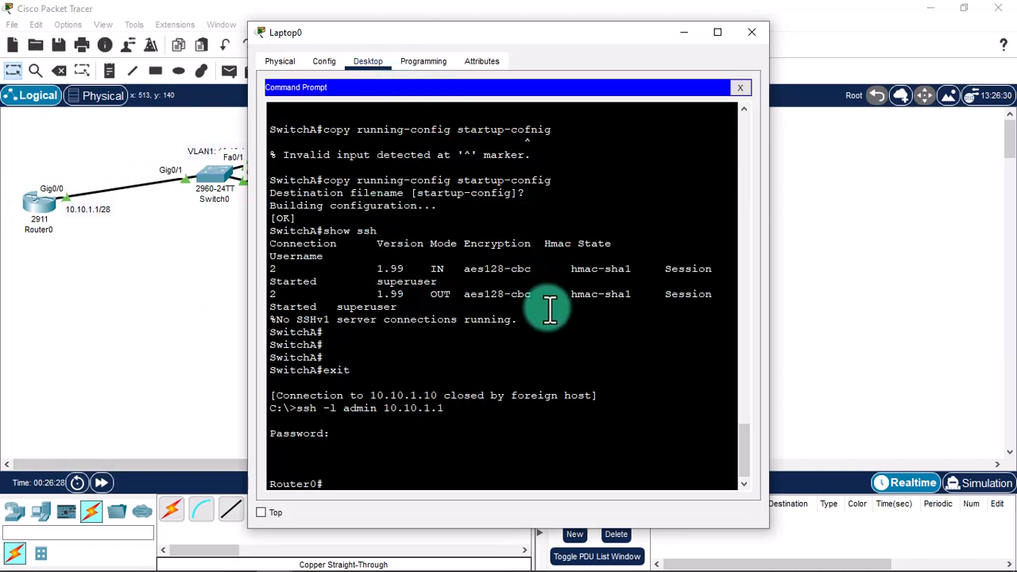
pyautogui.write('exit')
pyautogui.press('Return')
pyautogui.press('Return')
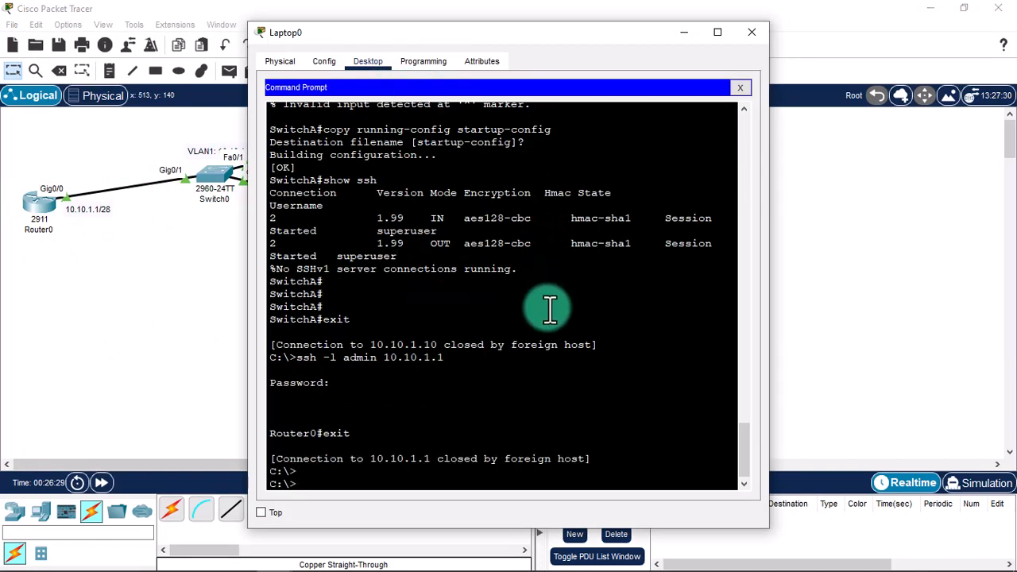
pyautogui.write('ssh -l 10.10.1.10')
pyautogui.press('Return')
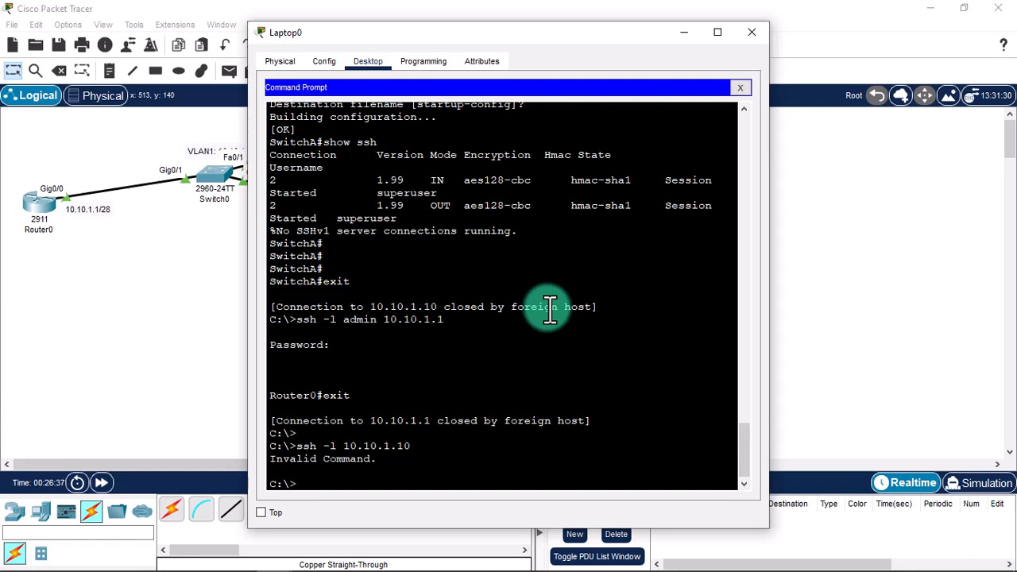
pyautogui.press('Up')
pyautogui.write('superuser')
pyautogui.press('Return')
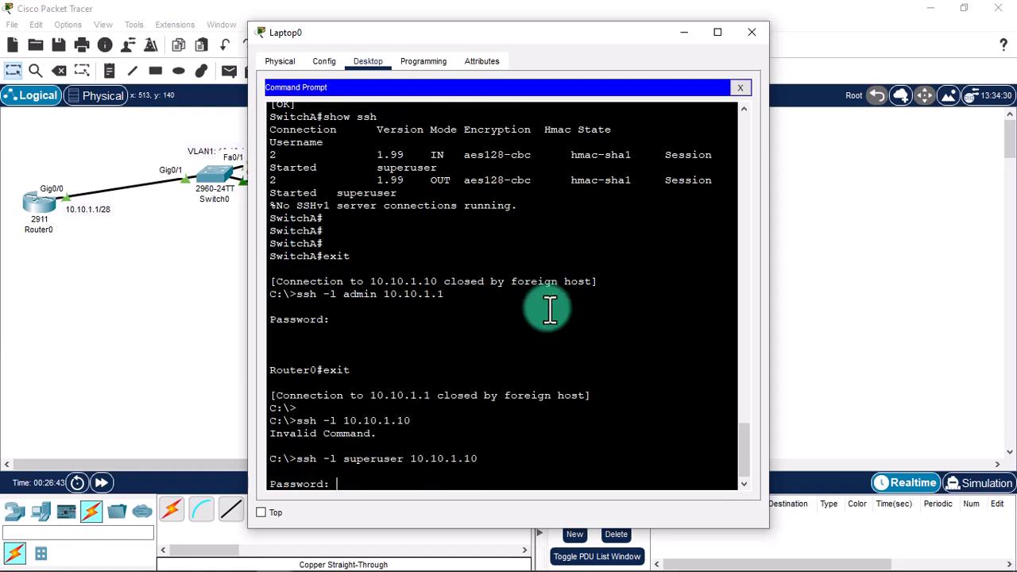
pyautogui.press('Return')
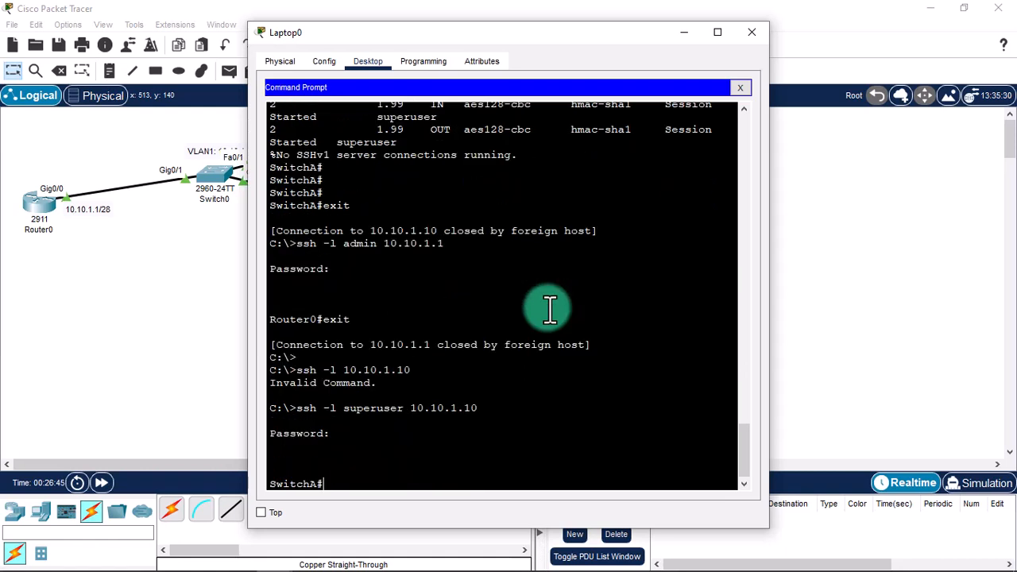
pyautogui.moveTo(498, 48); pyautogui.dragTo(645, 43)
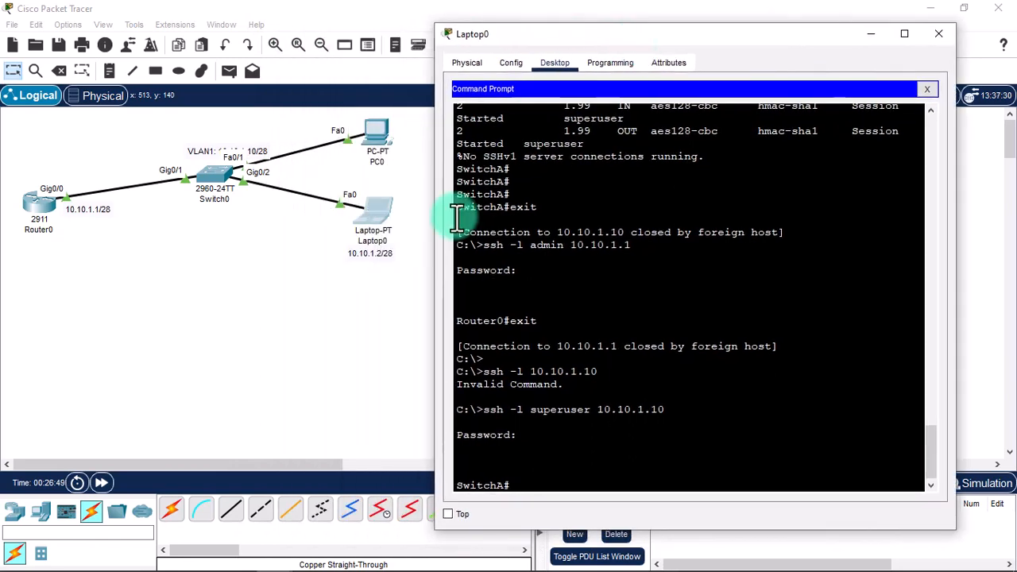
# Run show ssh on Switch0's console and check the laptop's two incoming session rows.
pyautogui.click(210, 180)
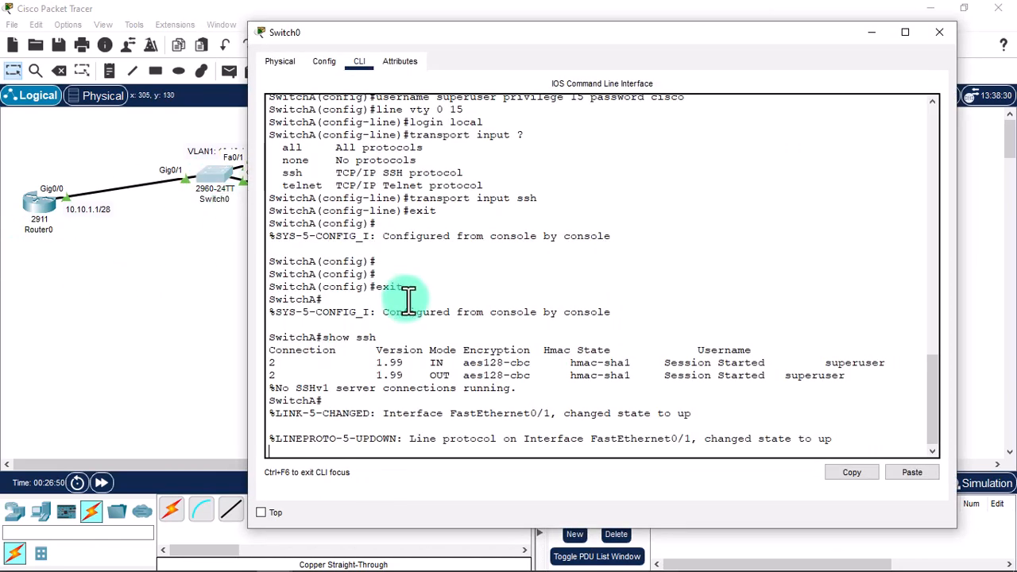
pyautogui.press('Return')
pyautogui.press('Return')
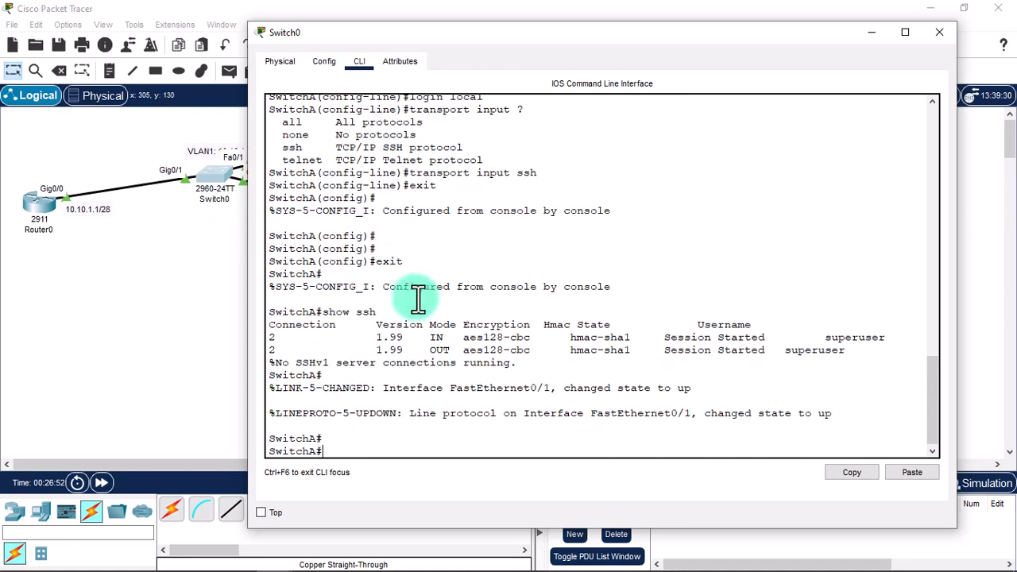
pyautogui.write('show ssh')
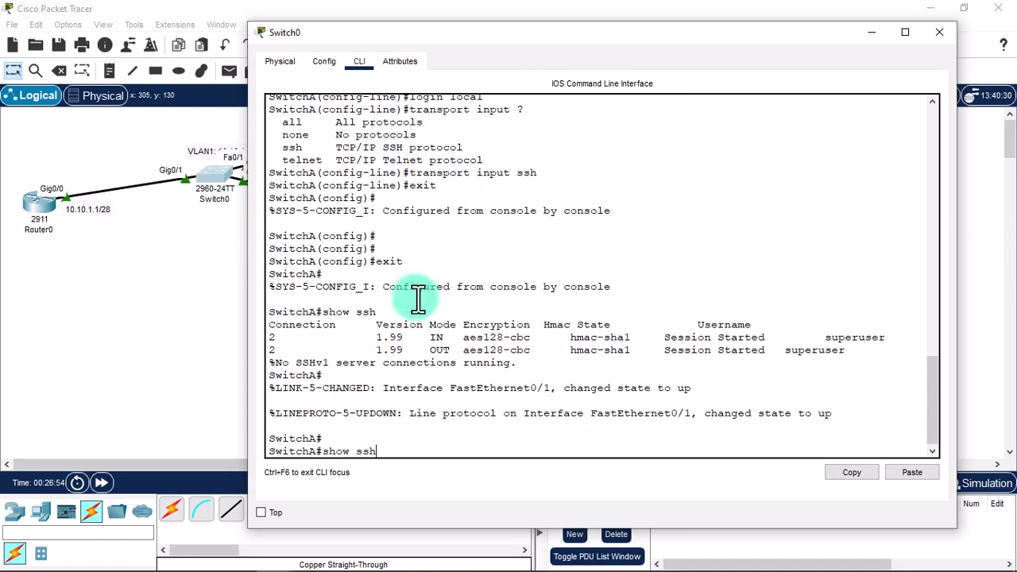
pyautogui.press('Return')
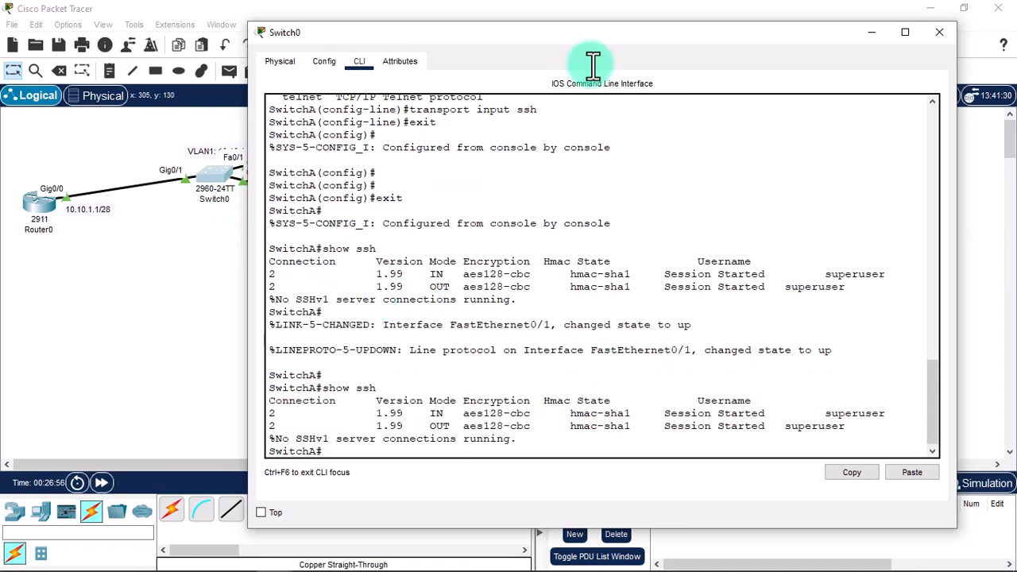
pyautogui.moveTo(866, 428); pyautogui.dragTo(585, 419)
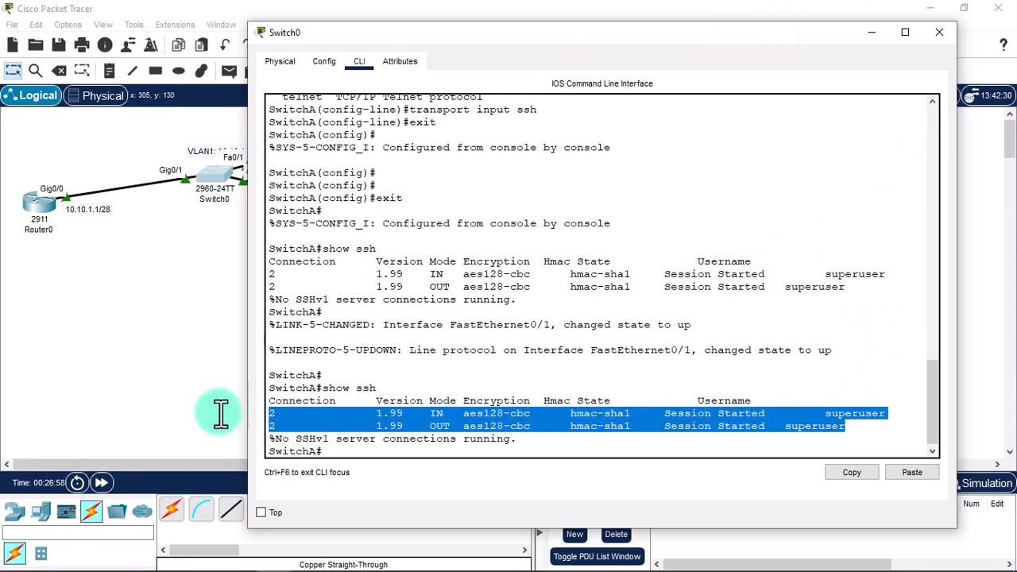
pyautogui.click(618, 325)
pyautogui.click(936, 35)
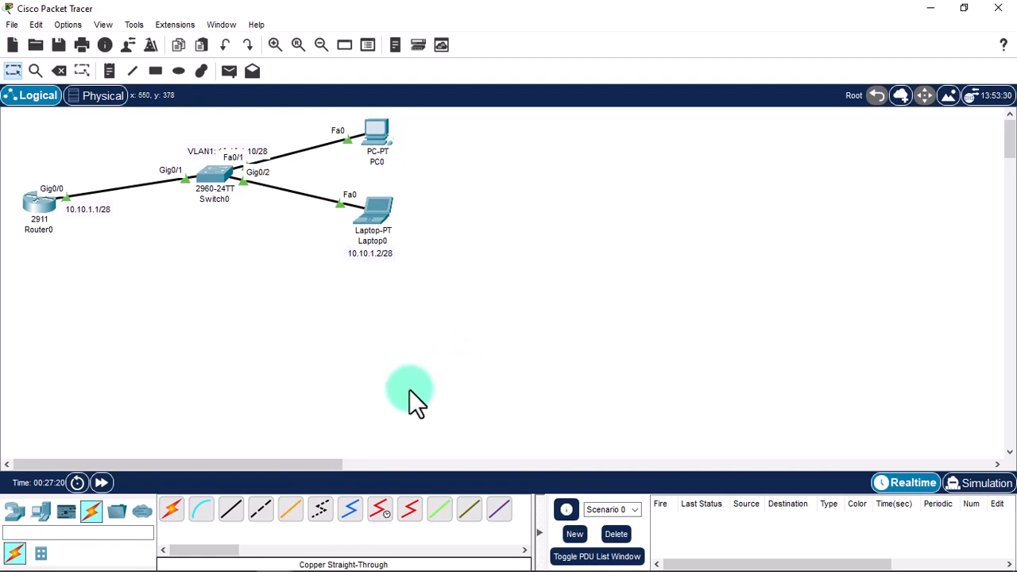
# Place a 2911 router, Router1, below Router0.
pyautogui.click(14, 511)
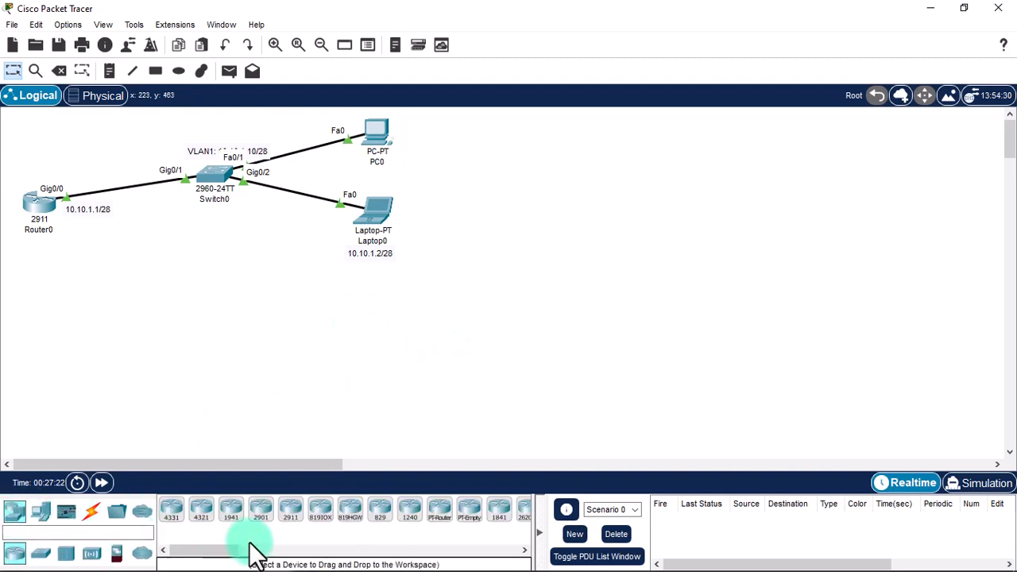
pyautogui.click(288, 513)
pyautogui.click(41, 324)
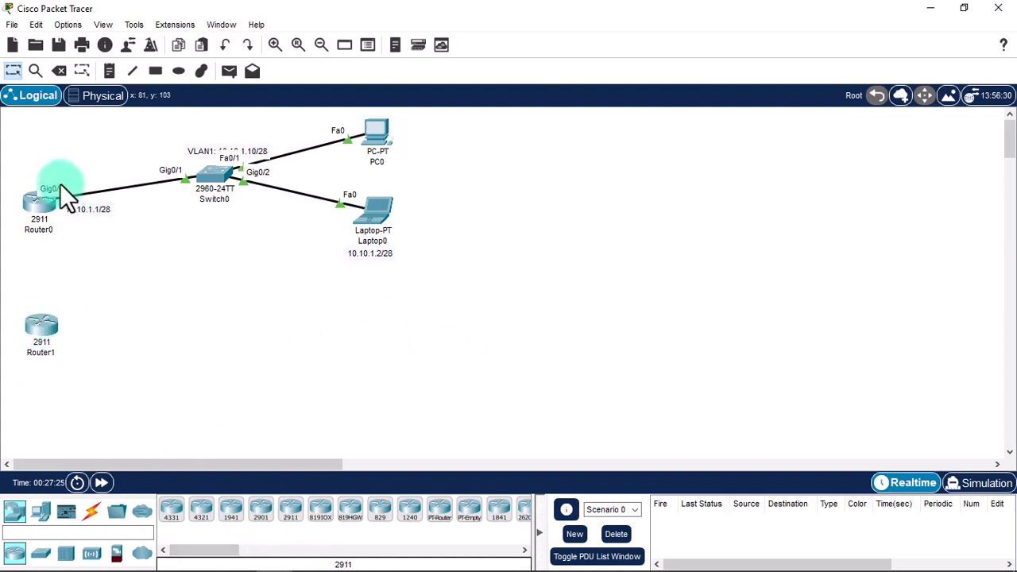
# Save Router0's running-config to startup-config with copy running-config startup-config.
pyautogui.doubleClick(28, 205)
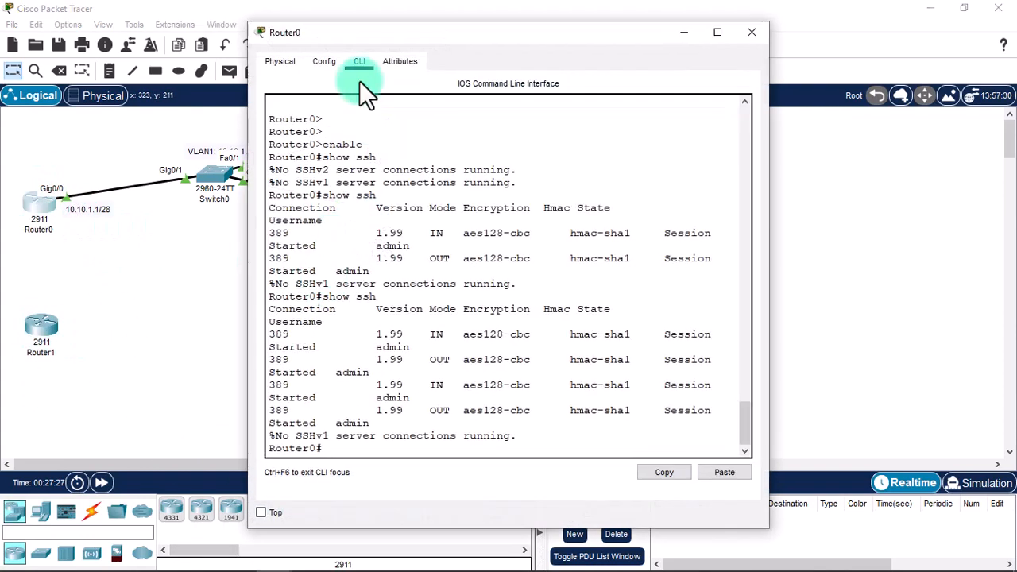
pyautogui.press('Return')
pyautogui.press('Return')
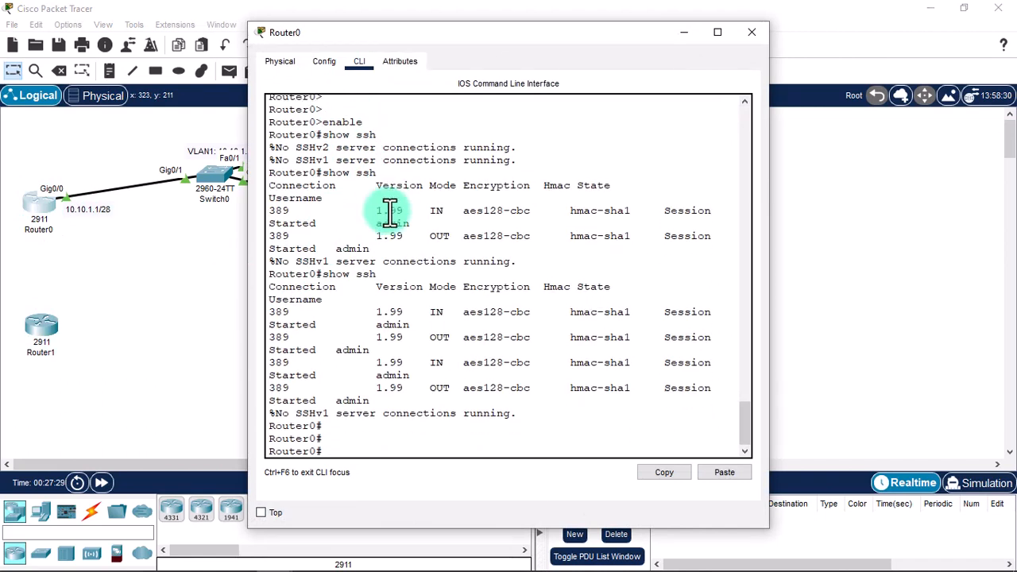
pyautogui.write('copy running-config startu')
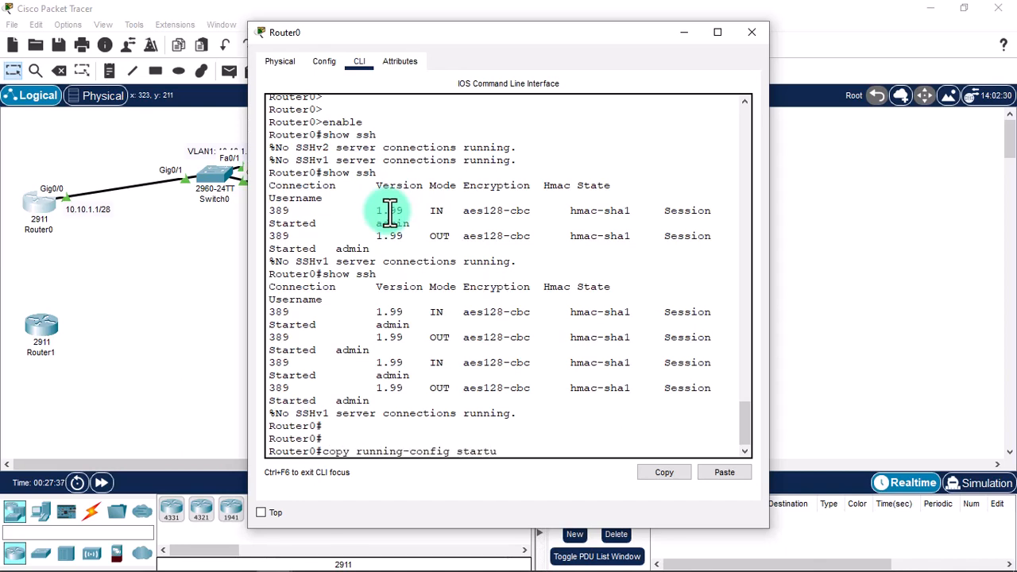
pyautogui.write('p-config')
pyautogui.press('Return')
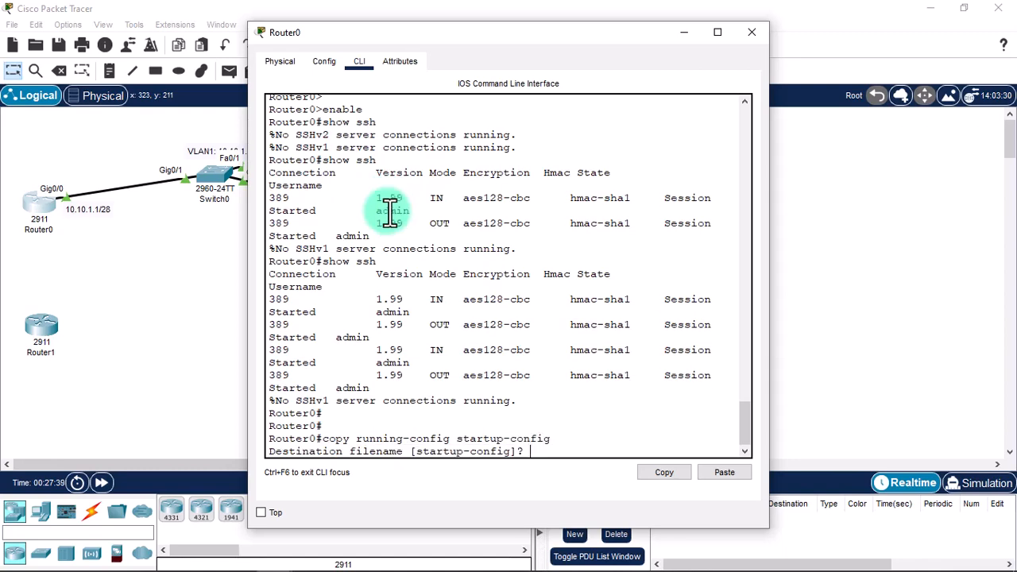
pyautogui.press('Return')
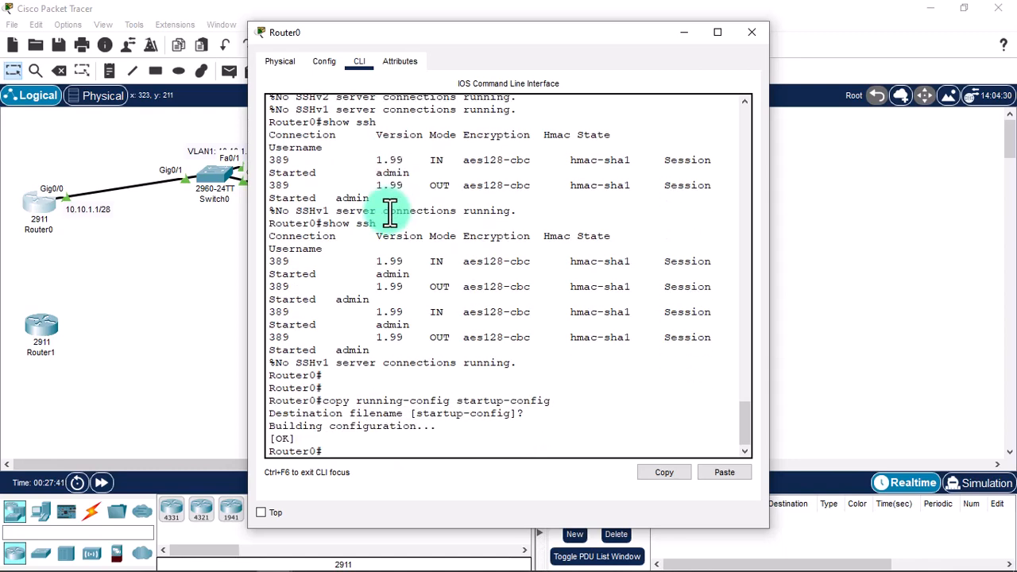
pyautogui.click(752, 34)
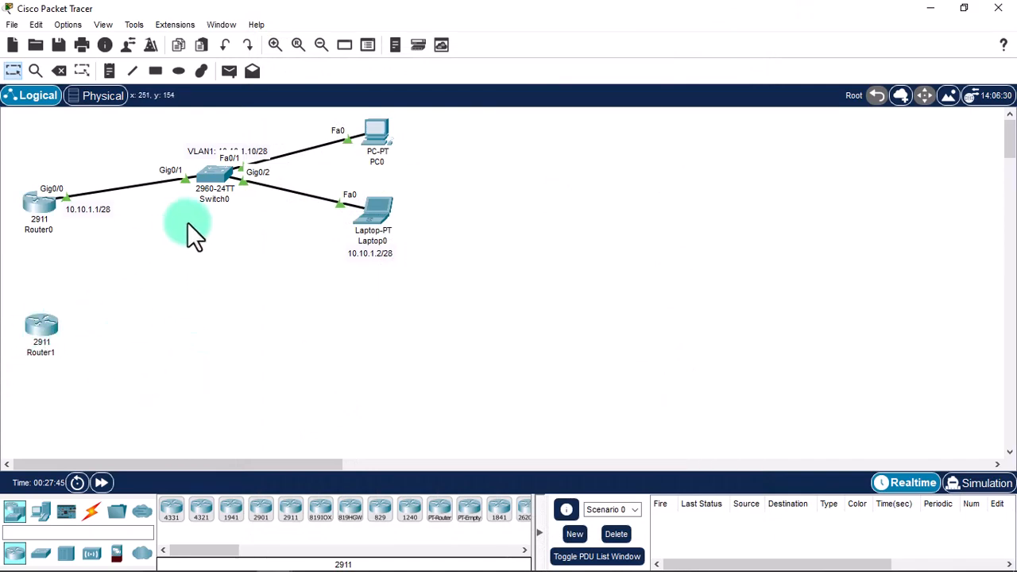
# Save Switch0's configuration with copy running-config startup-config, then close its window.
pyautogui.click(213, 176)
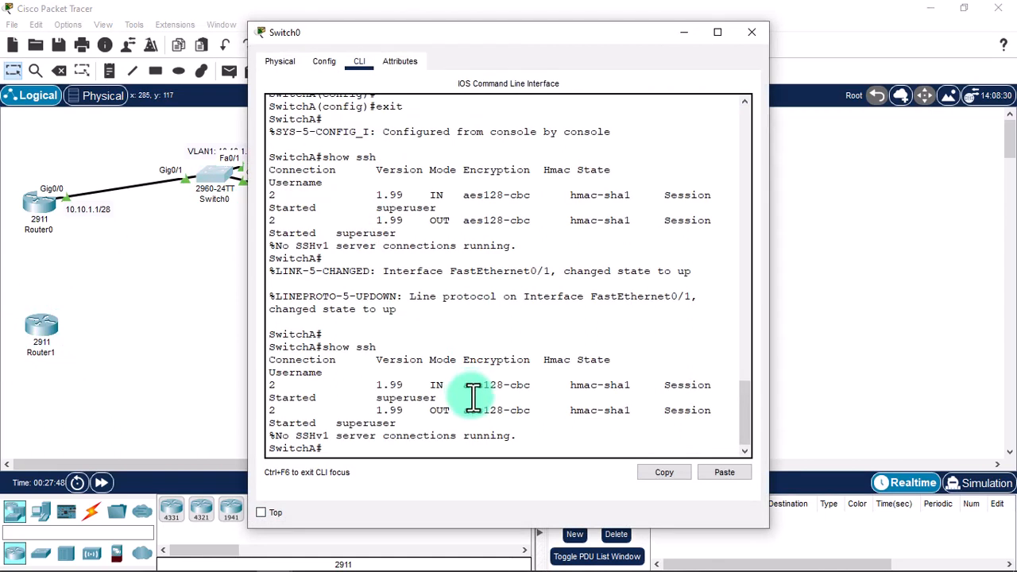
pyautogui.press('Return')
pyautogui.press('Return')
pyautogui.write('copy')
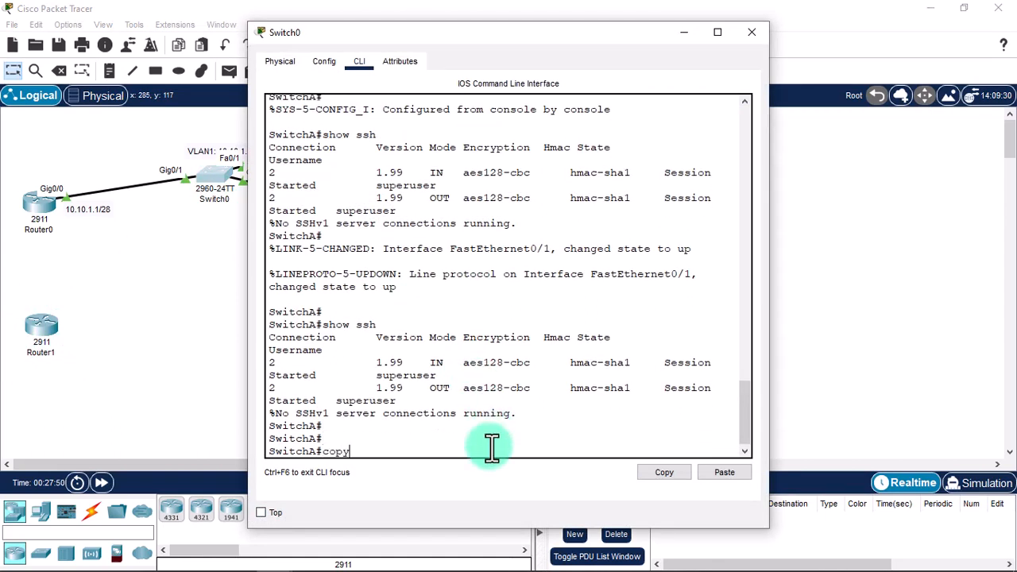
pyautogui.write(' running-config startup-config')
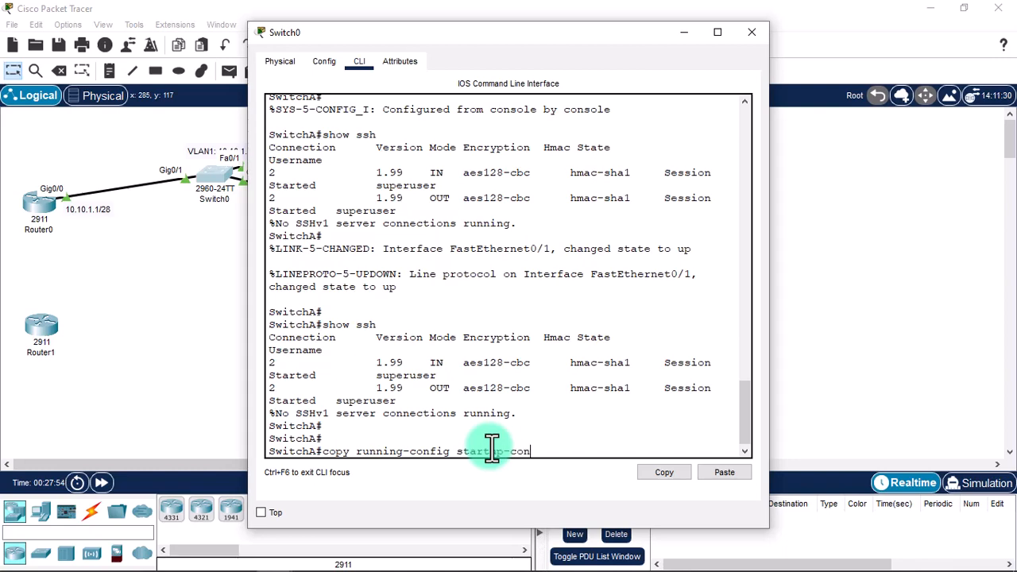
pyautogui.press('Return')
pyautogui.press('Return')
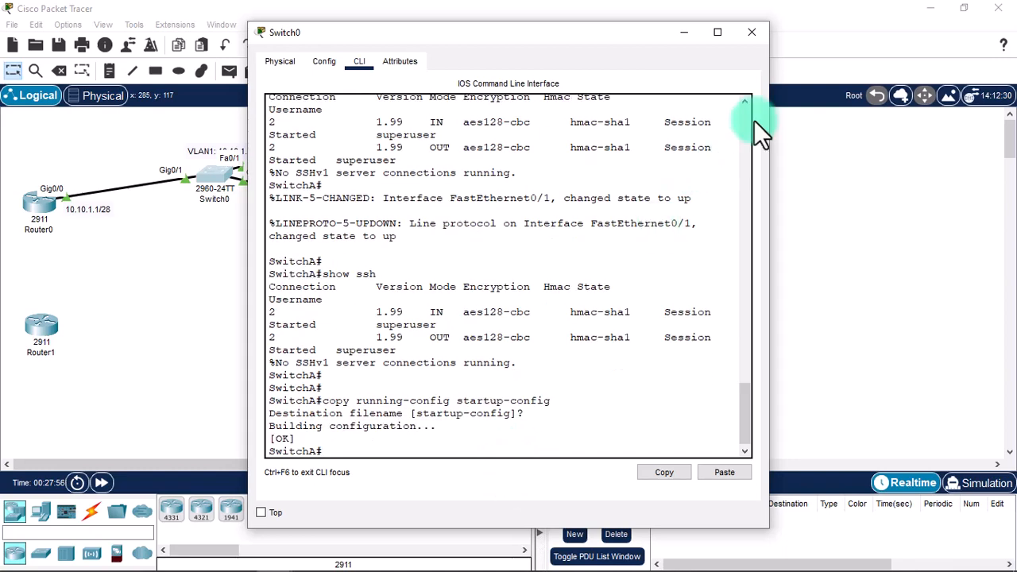
pyautogui.click(753, 33)
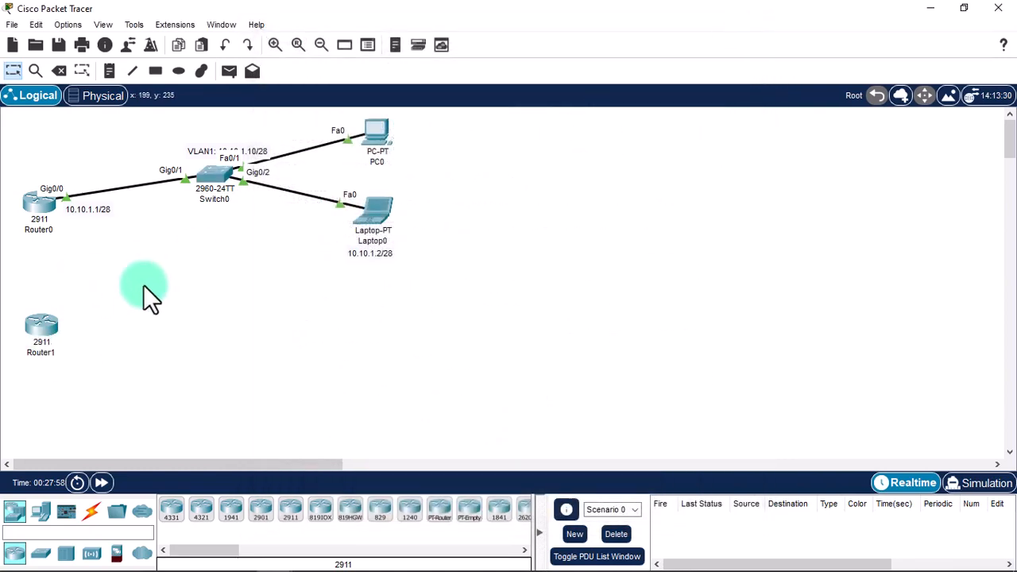
# Fit the HWIC-2T serial module into Router0's chassis and power Router0 off.
pyautogui.click(57, 191)
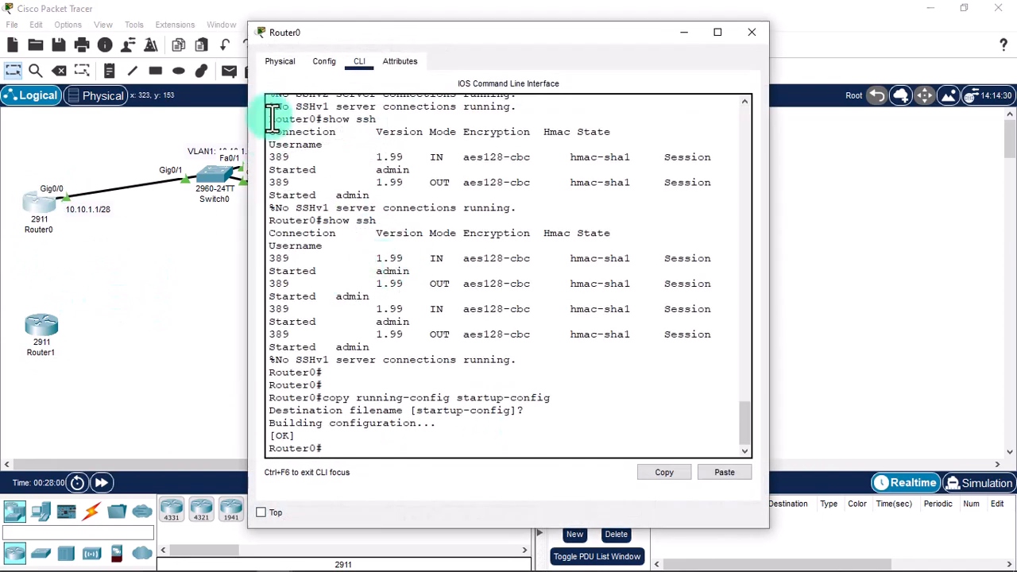
pyautogui.click(276, 61)
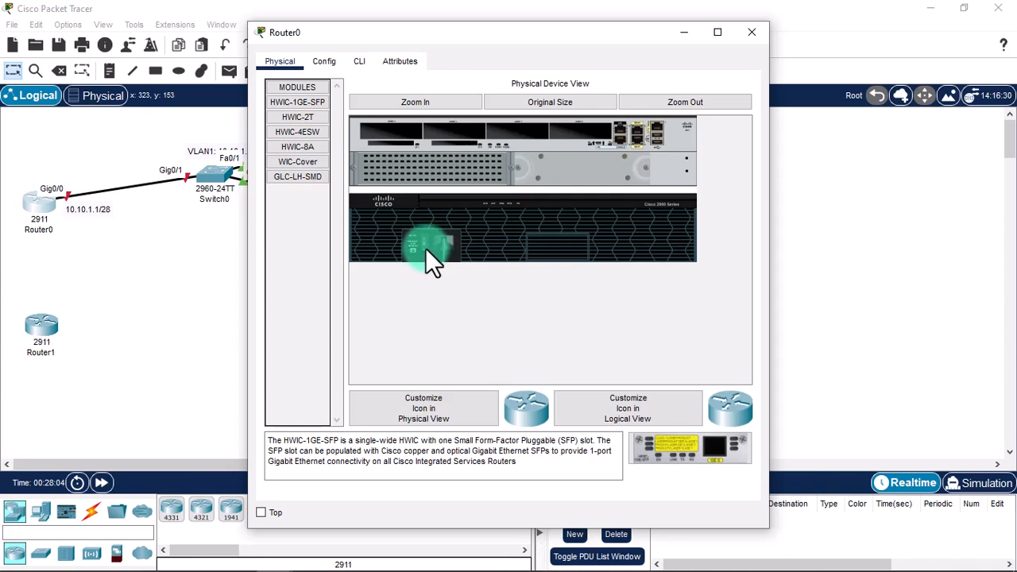
pyautogui.moveTo(298, 120); pyautogui.dragTo(589, 136)
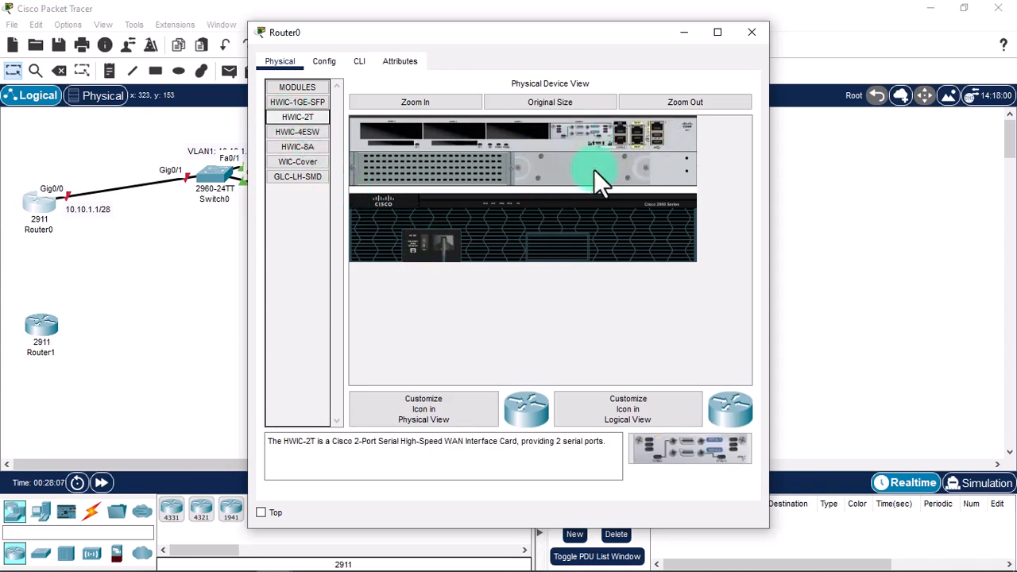
pyautogui.click(424, 242)
pyautogui.click(753, 33)
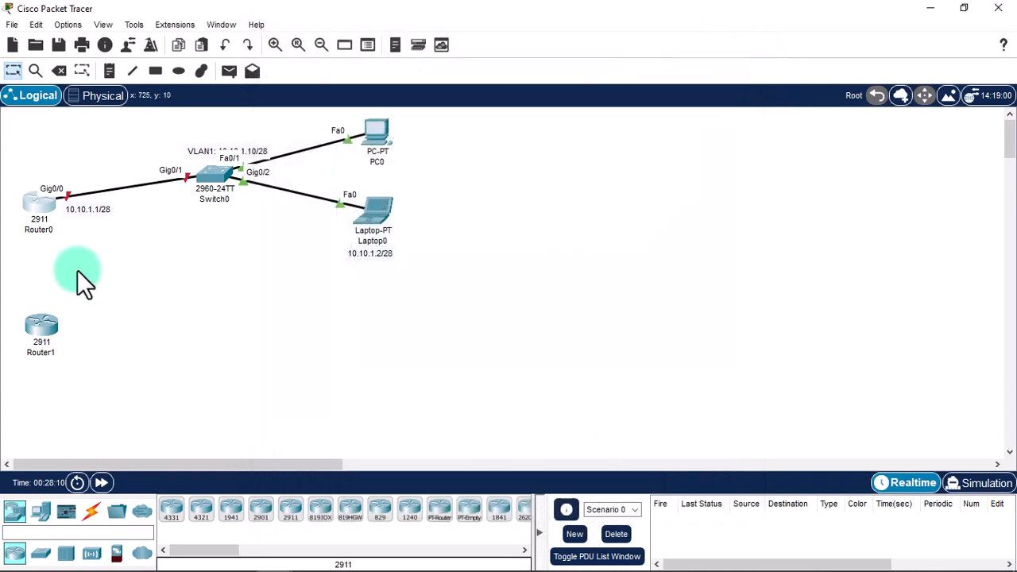
# Power off Router1, insert the HWIC-2T card into an empty slot, and power it on.
pyautogui.click(34, 337)
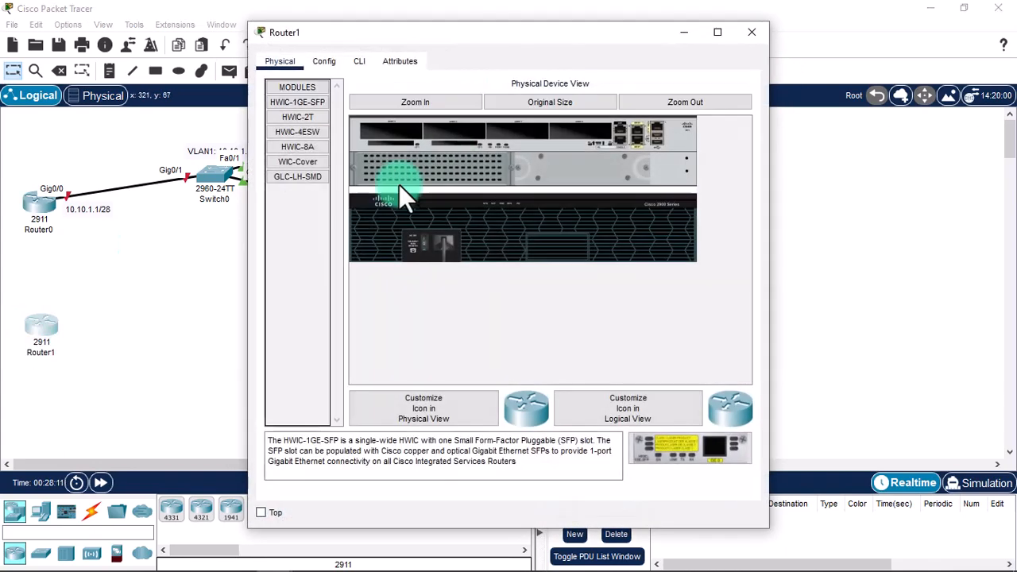
pyautogui.click(422, 241)
pyautogui.moveTo(297, 116); pyautogui.dragTo(597, 136)
pyautogui.click(421, 247)
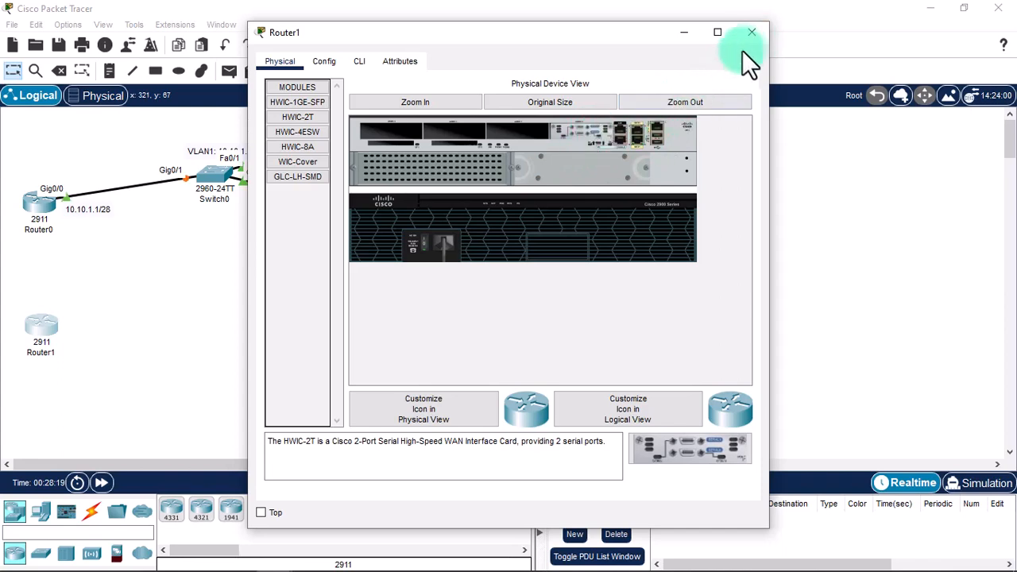
pyautogui.click(752, 32)
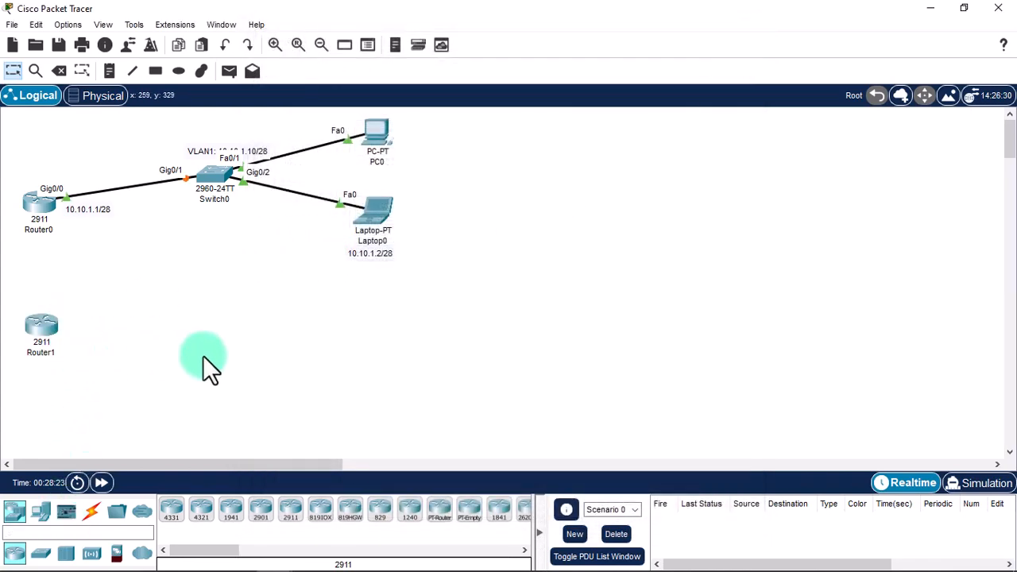
# Place a 2960 switch and a laptop on the canvas, with the laptop aligned under the switch.
pyautogui.click(40, 554)
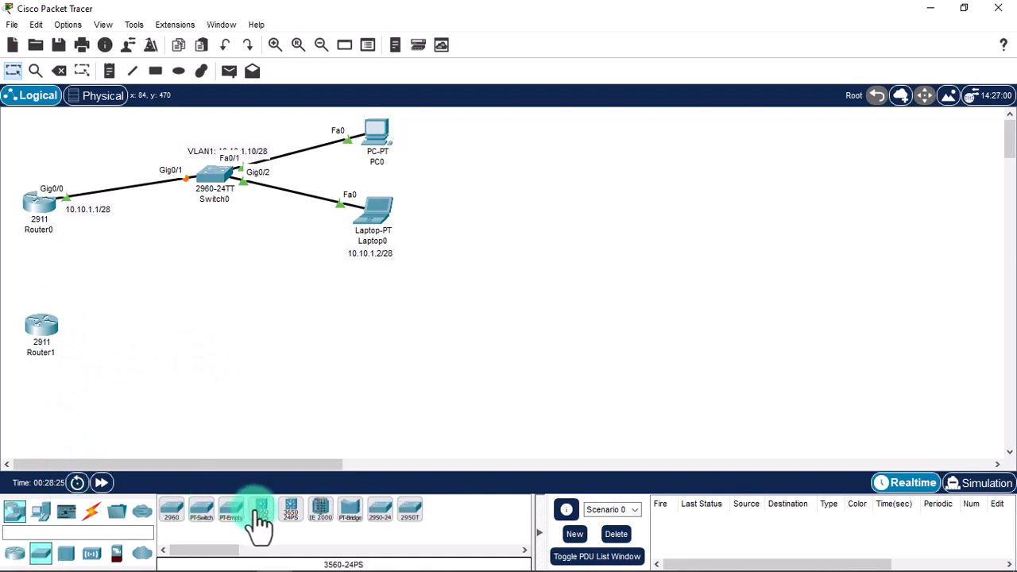
pyautogui.click(212, 340)
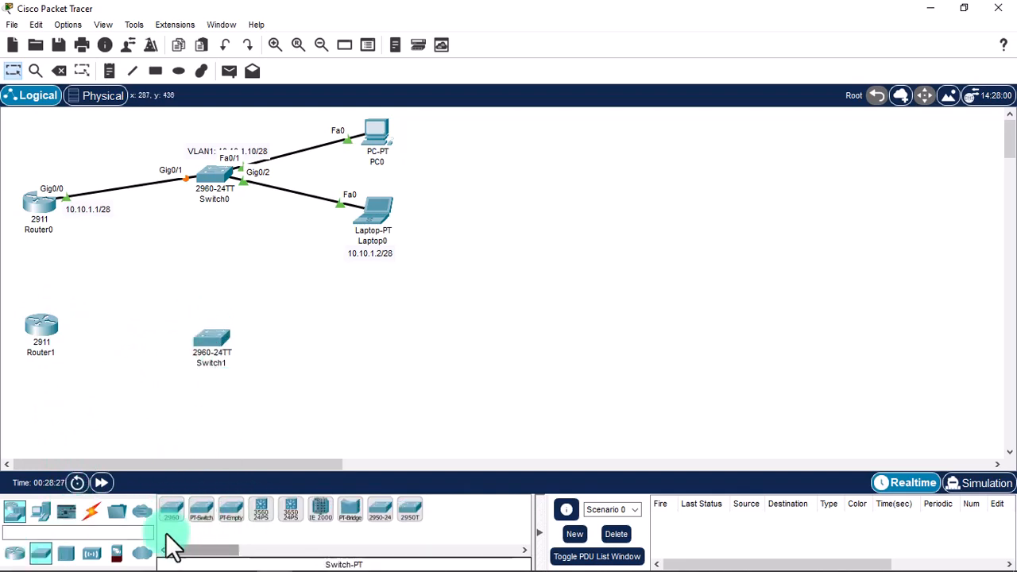
pyautogui.click(40, 510)
pyautogui.click(201, 510)
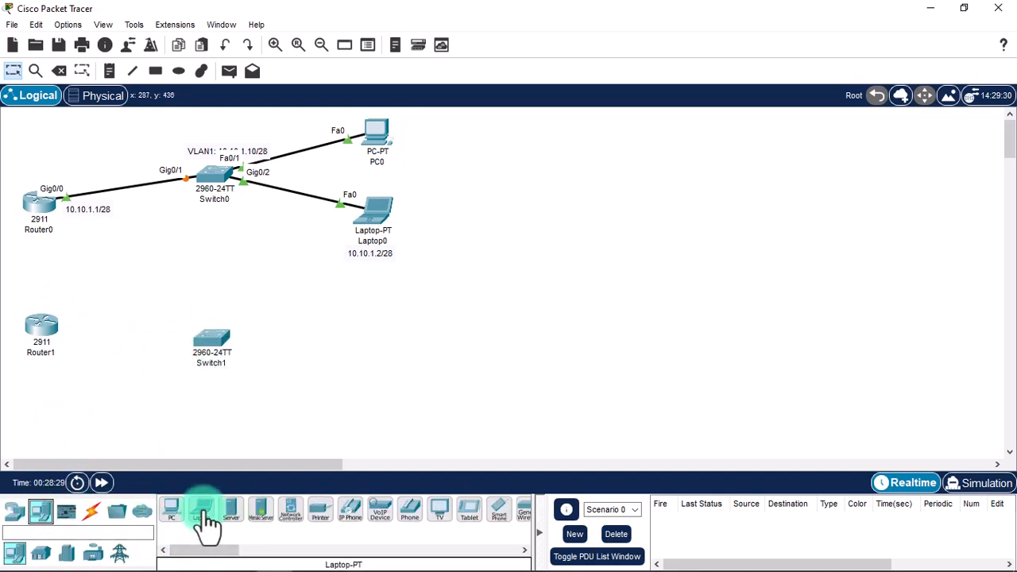
pyautogui.click(179, 409)
pyautogui.moveTo(200, 350); pyautogui.dragTo(182, 340)
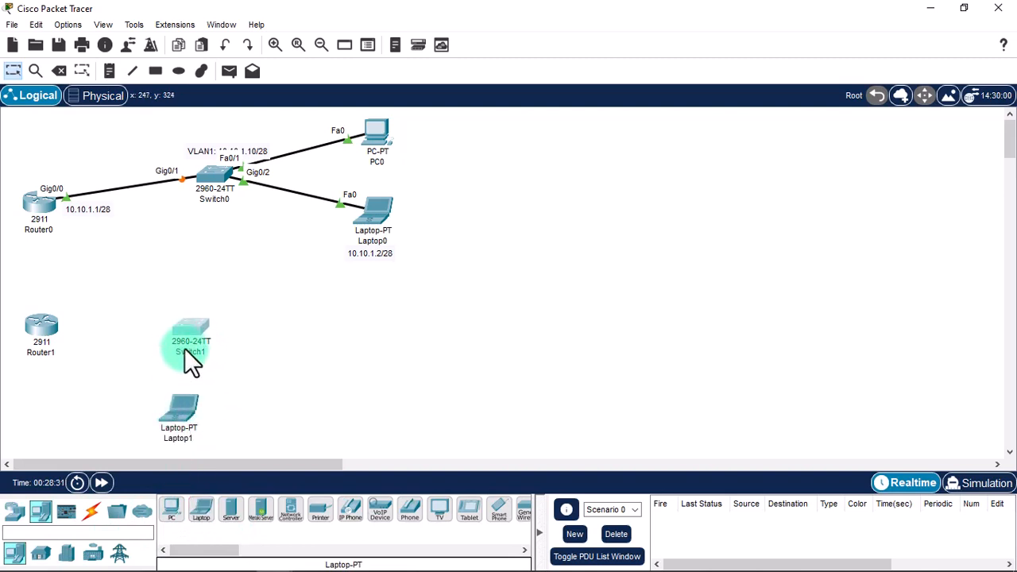
pyautogui.moveTo(175, 409); pyautogui.dragTo(191, 416)
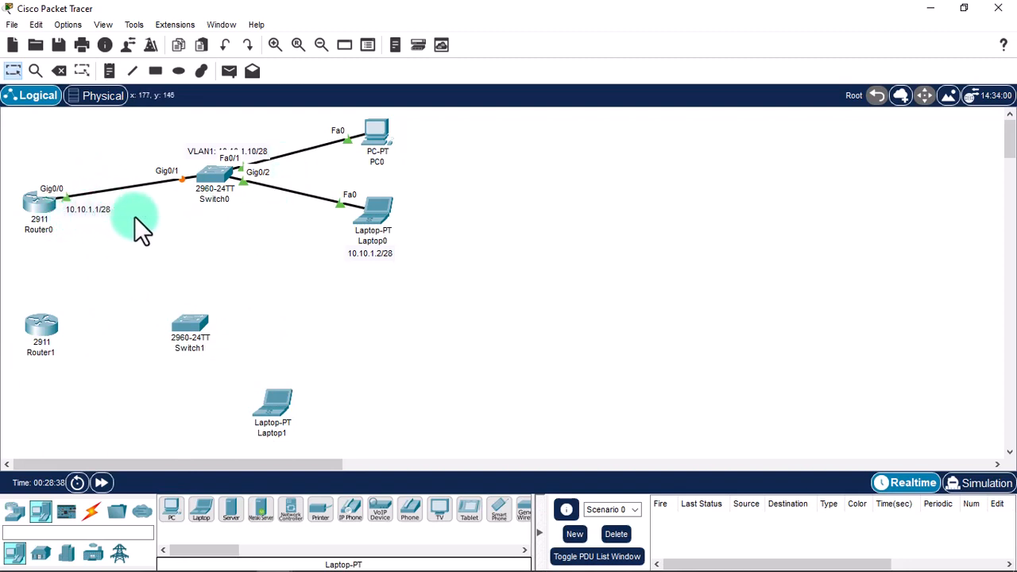
# Add a 10.10.1.3/28 note beside PC0.
pyautogui.press('n')
pyautogui.click(404, 157)
pyautogui.write('10.10')
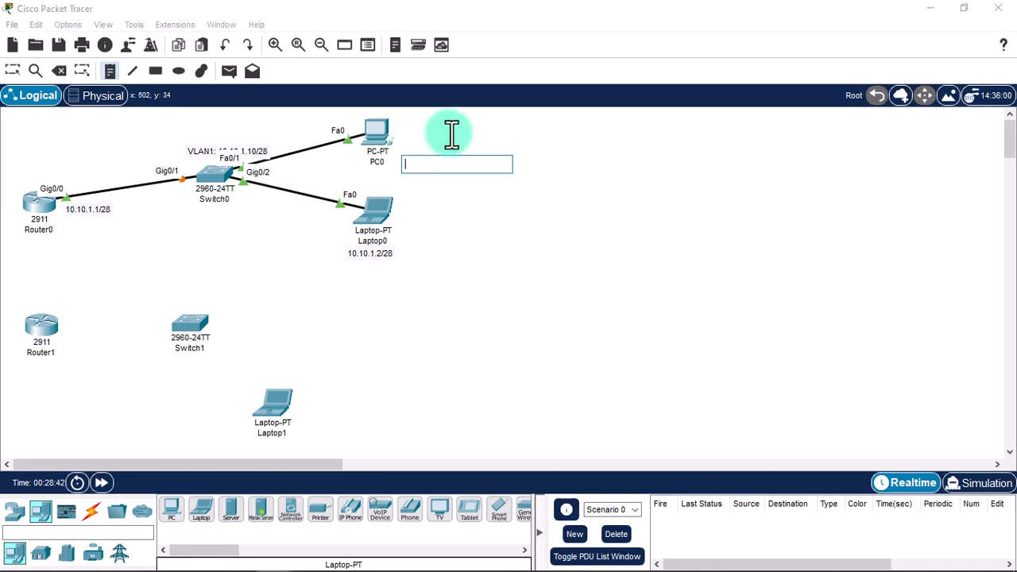
pyautogui.write('.1.')
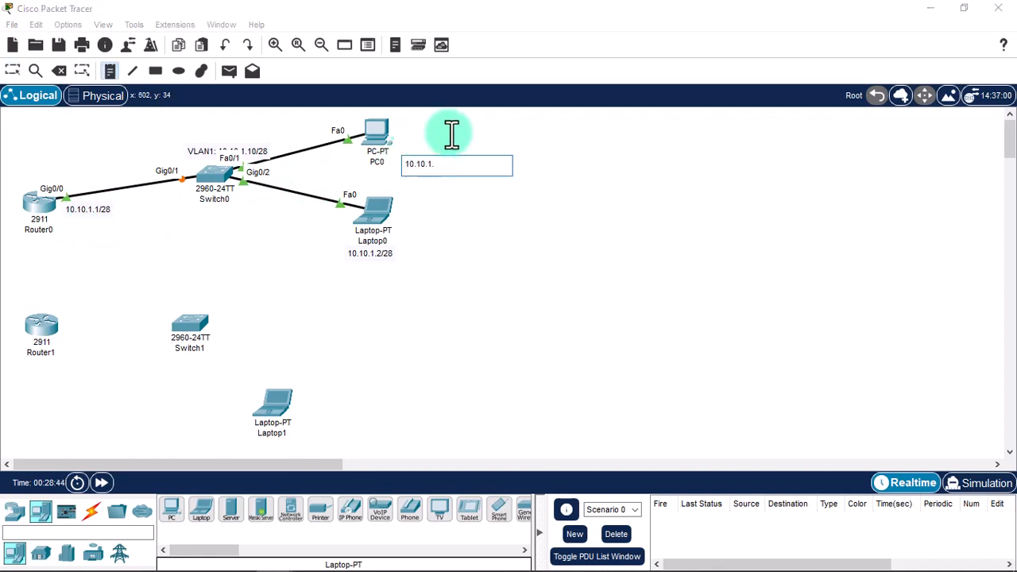
pyautogui.write('3/28')
pyautogui.click(487, 232)
pyautogui.press('Escape')
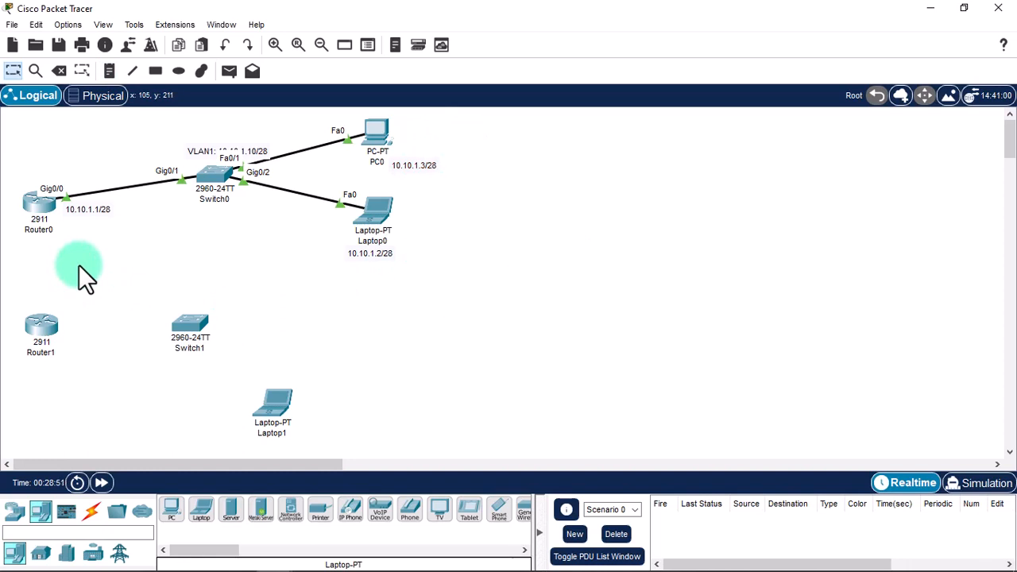
# Connect Router0 Se0/0/0 to Router1 Se0/0/1 with a Serial DCE cable.
pyautogui.click(91, 510)
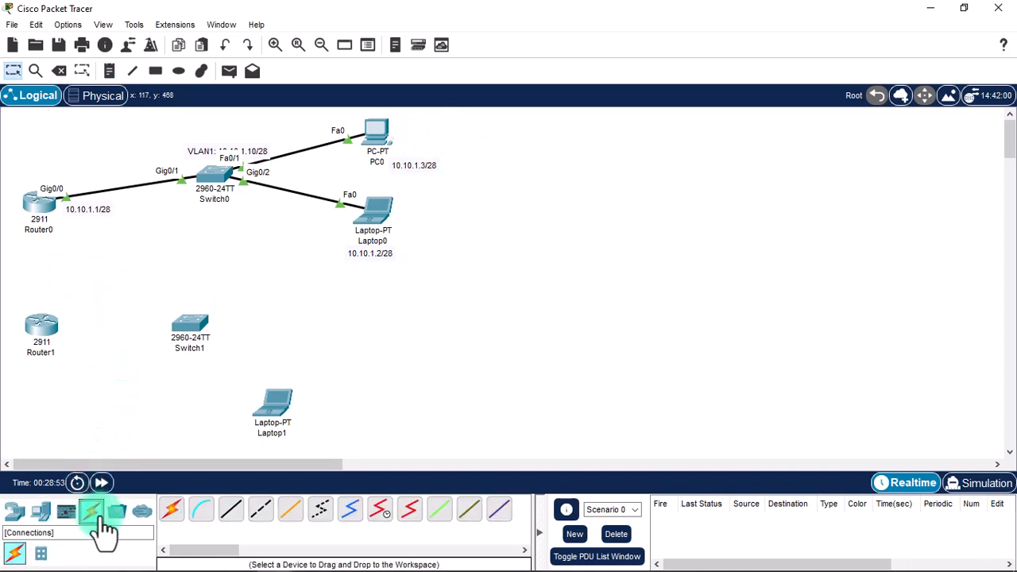
pyautogui.click(378, 510)
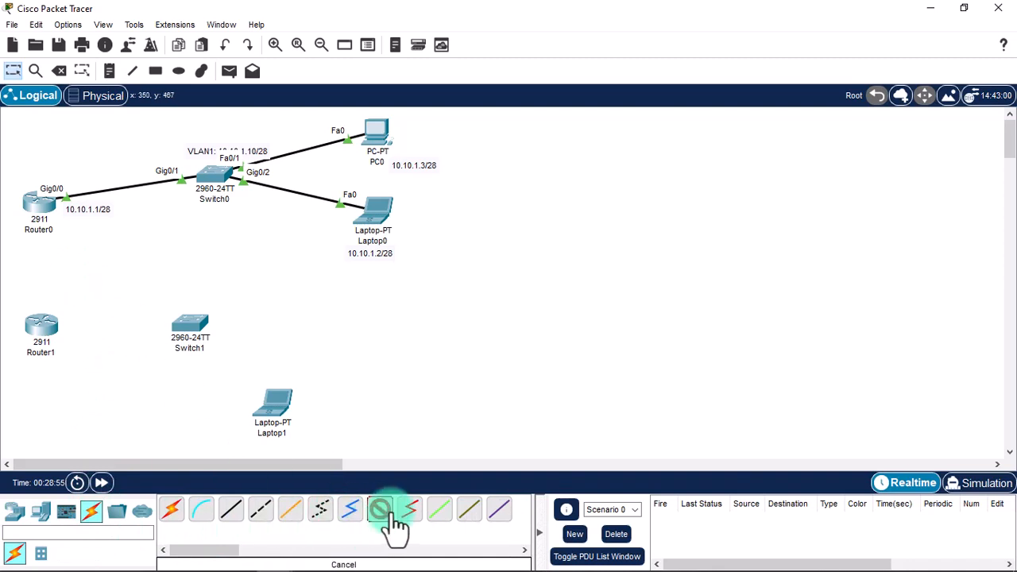
pyautogui.click(33, 205)
pyautogui.click(73, 274)
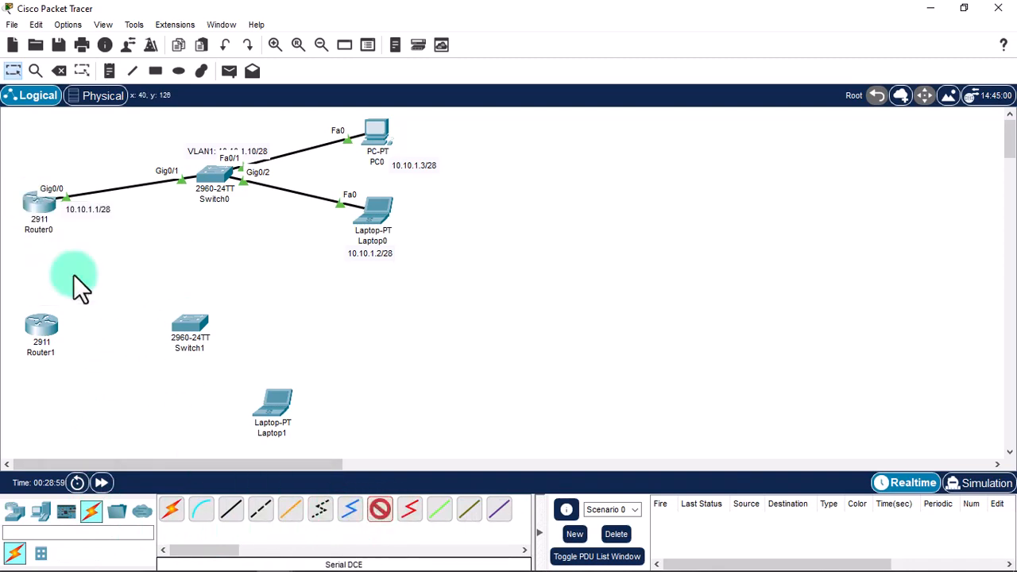
pyautogui.click(37, 332)
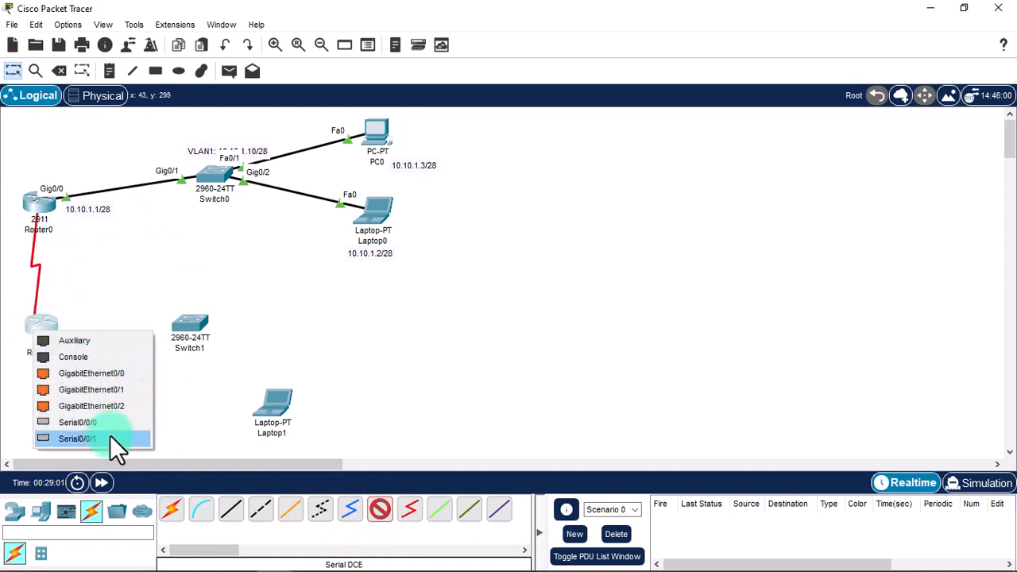
pyautogui.click(77, 438)
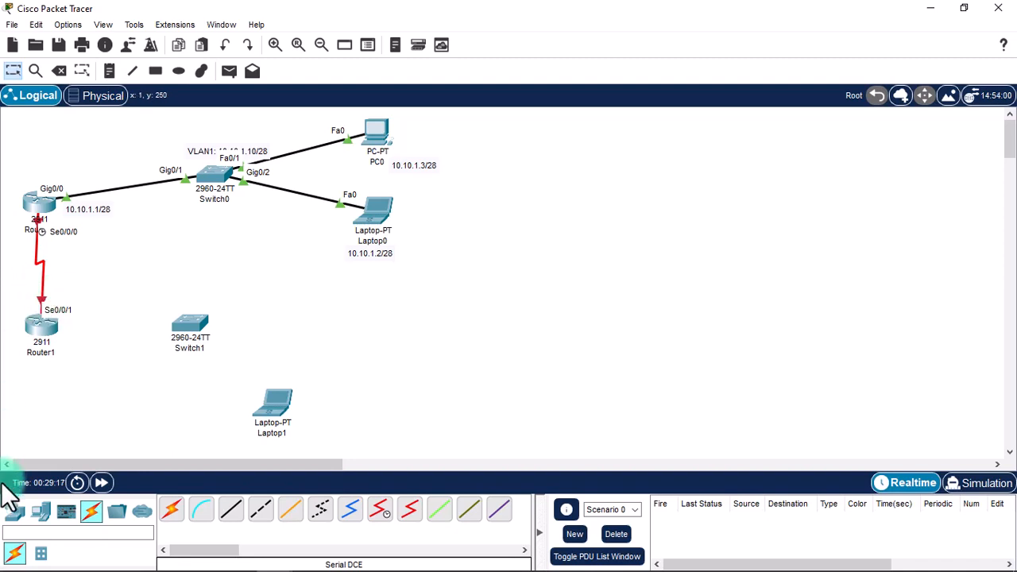
# Cable Router1 Gig0/0 to Switch1 Gig0/1 with a copper straight-through cable.
pyautogui.click(231, 510)
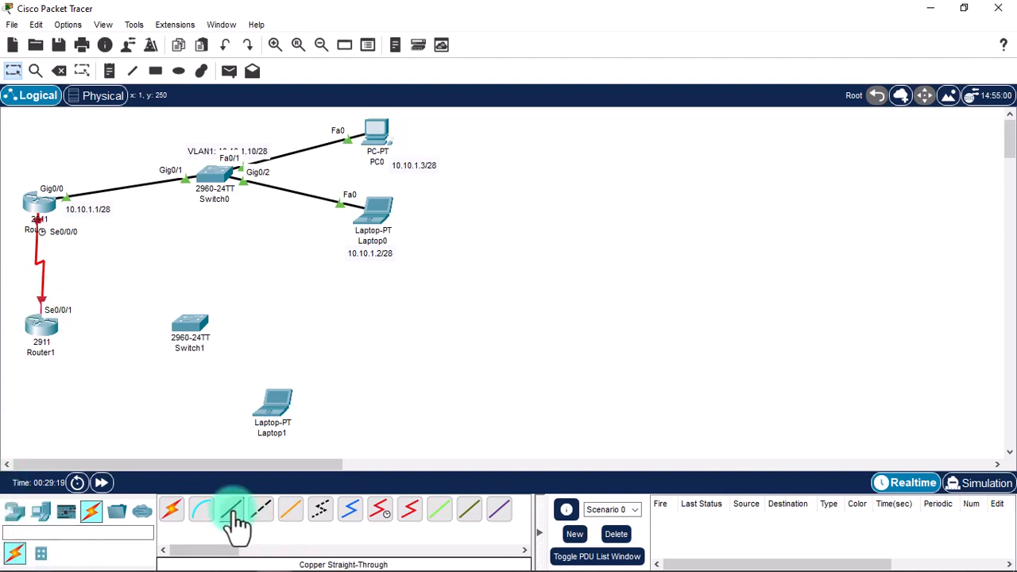
pyautogui.click(45, 329)
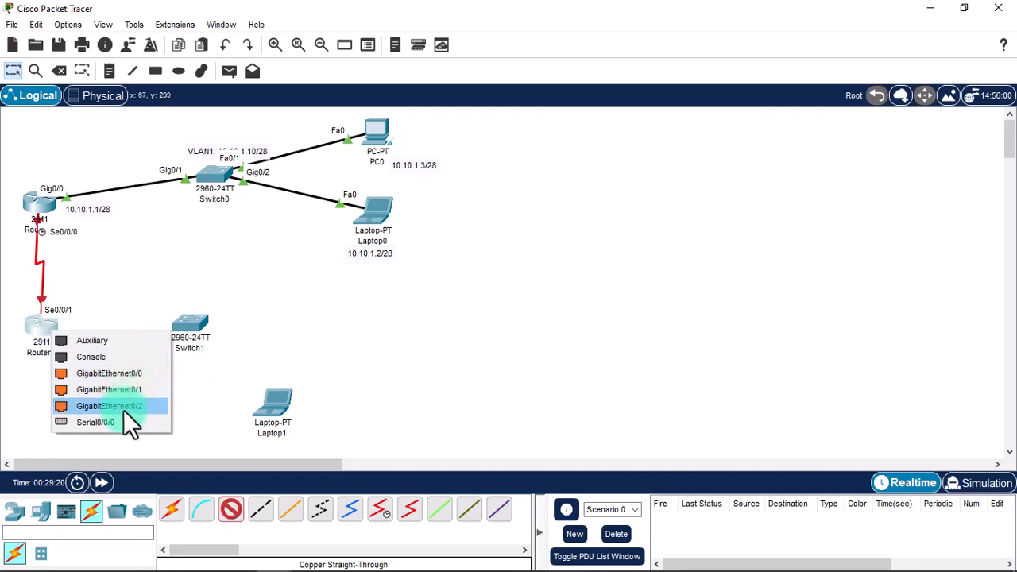
pyautogui.click(106, 377)
pyautogui.click(192, 318)
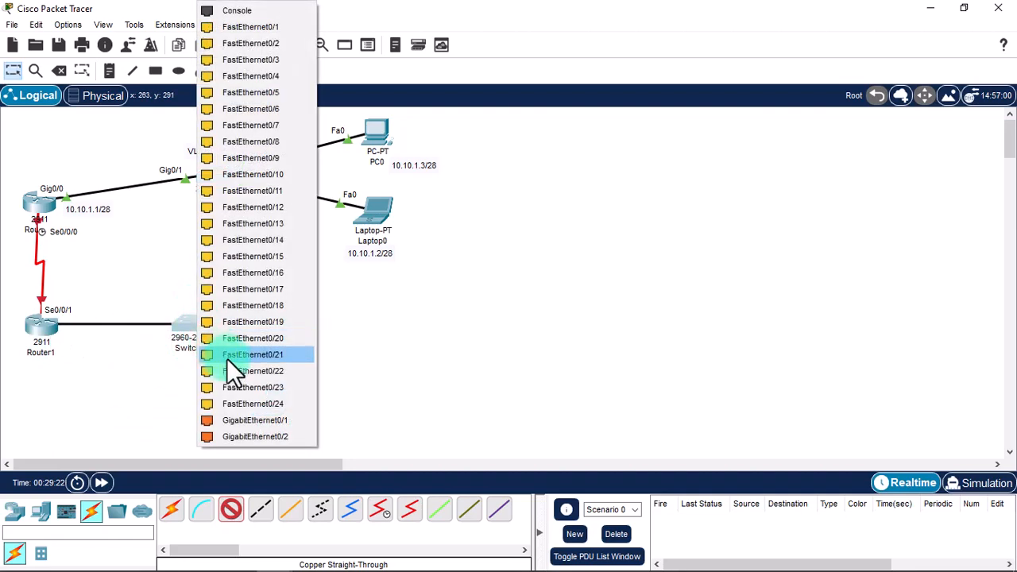
pyautogui.click(262, 421)
# Cable Switch1 Fa0/1 to Laptop1 Fa0 with a copper straight-through cable.
pyautogui.click(231, 510)
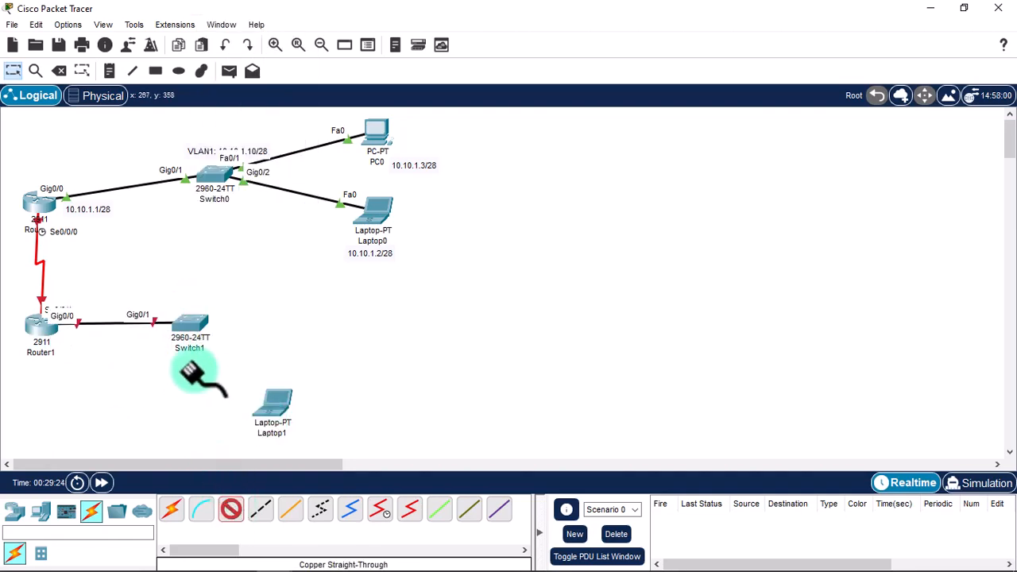
pyautogui.click(193, 327)
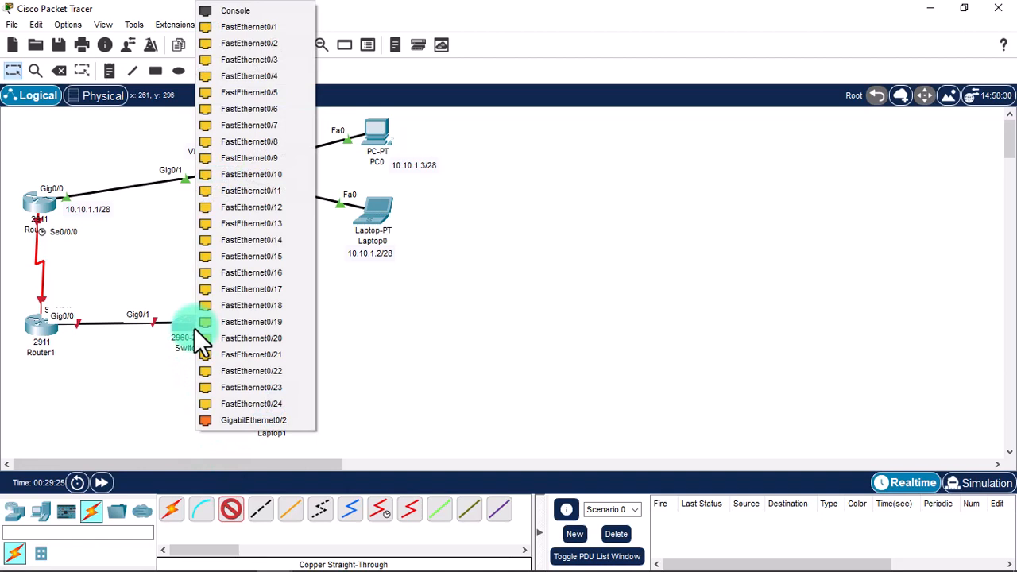
pyautogui.click(254, 31)
pyautogui.click(270, 407)
pyautogui.click(328, 468)
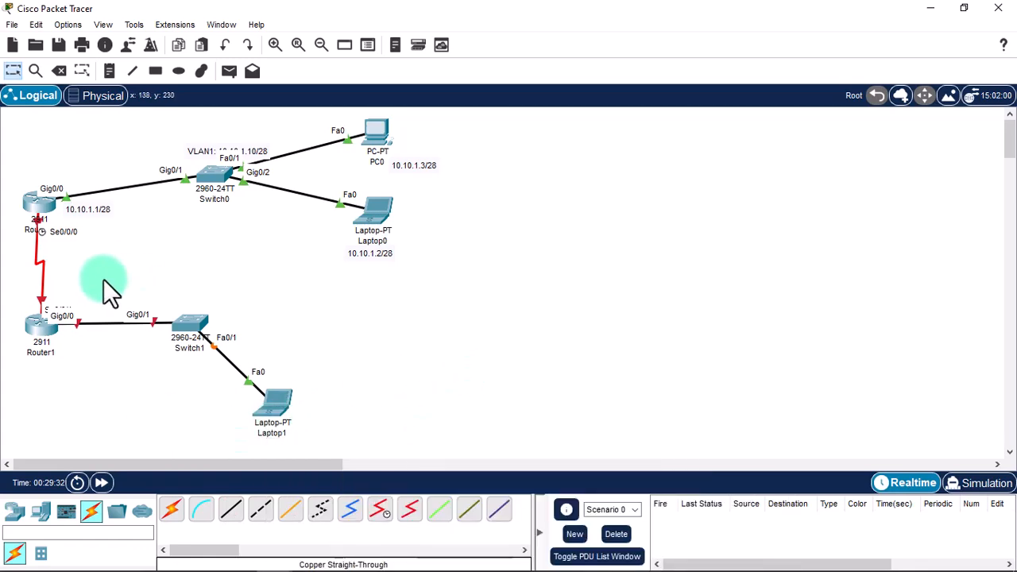
# Place notes 10.0.0.1/30 by Router0 and 10.0.0.2/30 by Router1 along the serial link.
pyautogui.moveTo(199, 344)
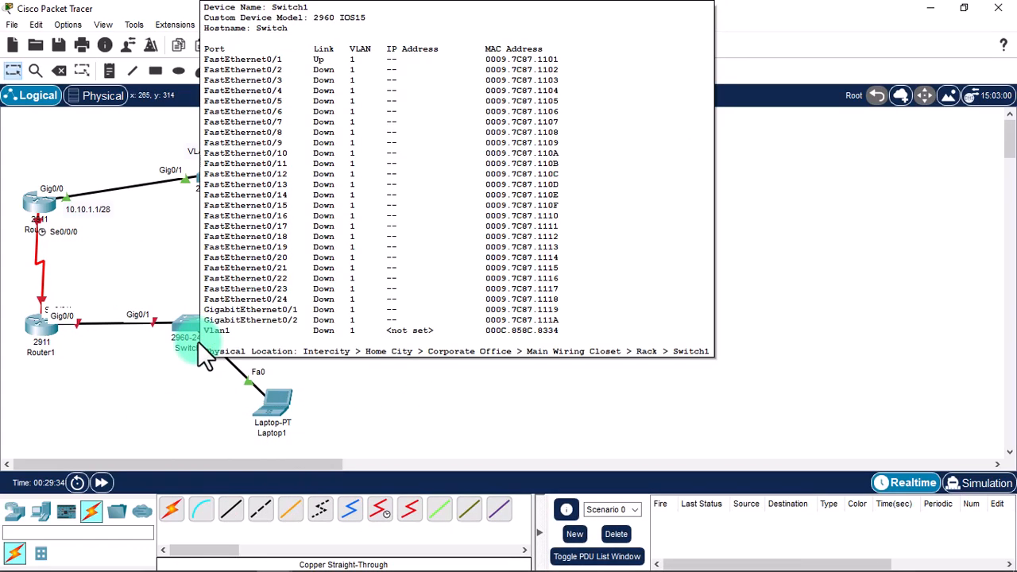
pyautogui.press('n')
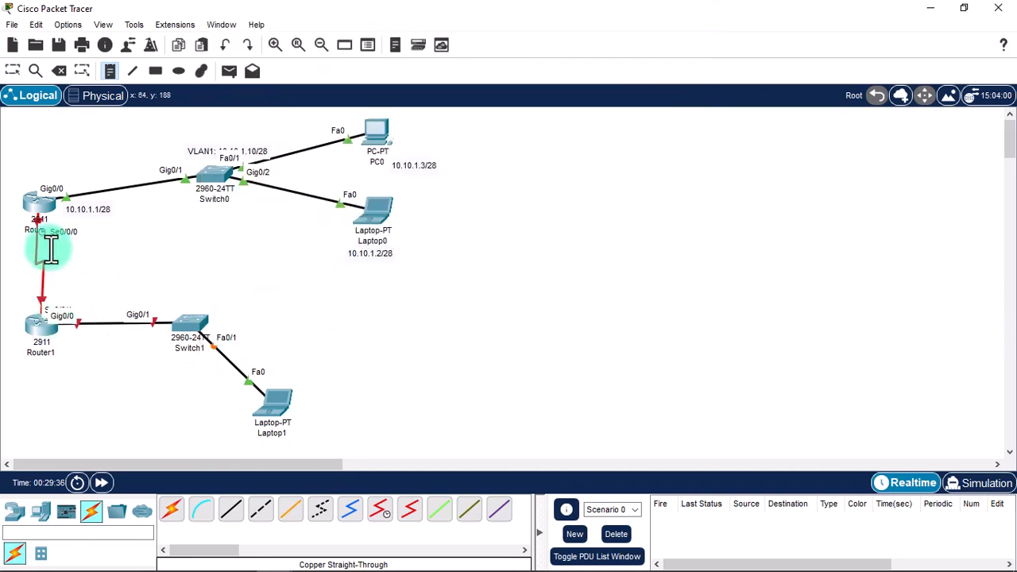
pyautogui.click(49, 248)
pyautogui.write('10.1')
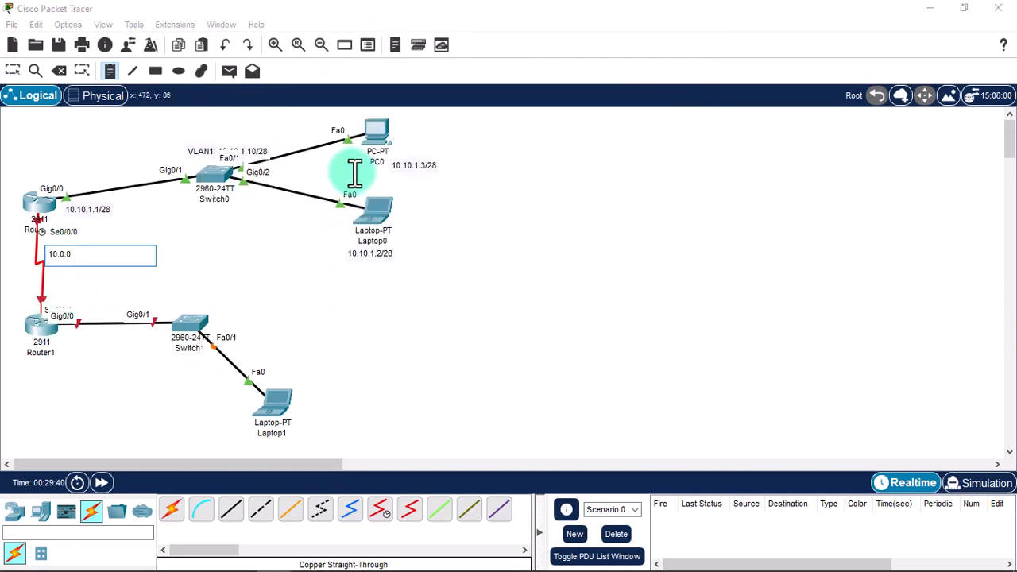
pyautogui.write('.0.1/30')
pyautogui.click(75, 284)
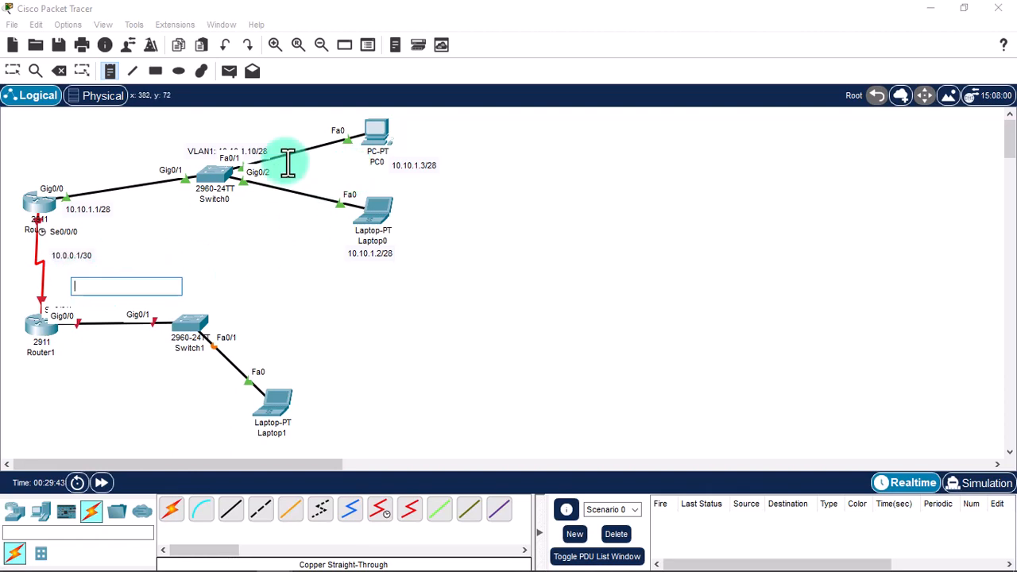
pyautogui.write('10.0.0.')
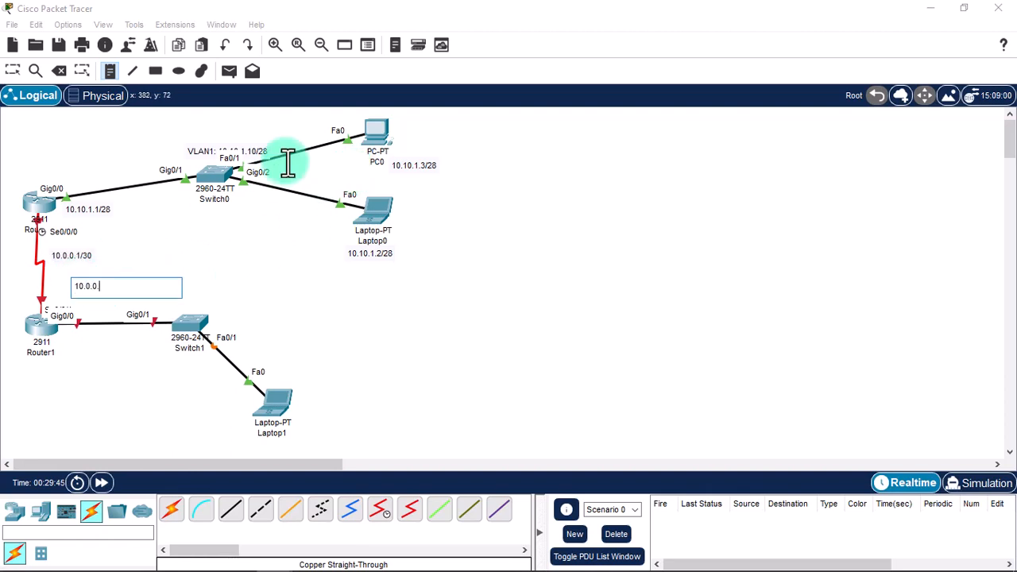
pyautogui.write('2/30')
pyautogui.press('Escape')
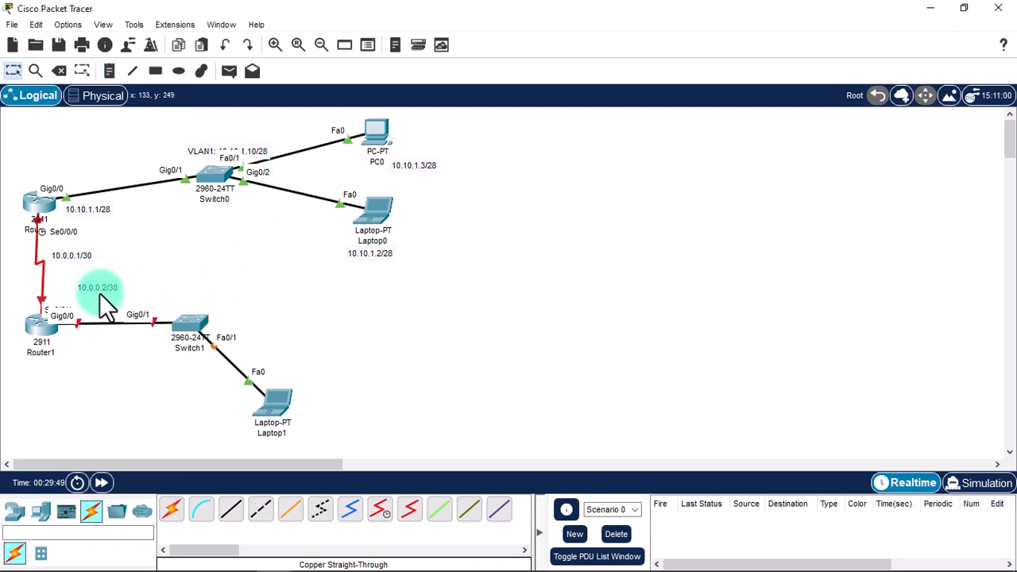
pyautogui.moveTo(99, 291); pyautogui.dragTo(63, 296)
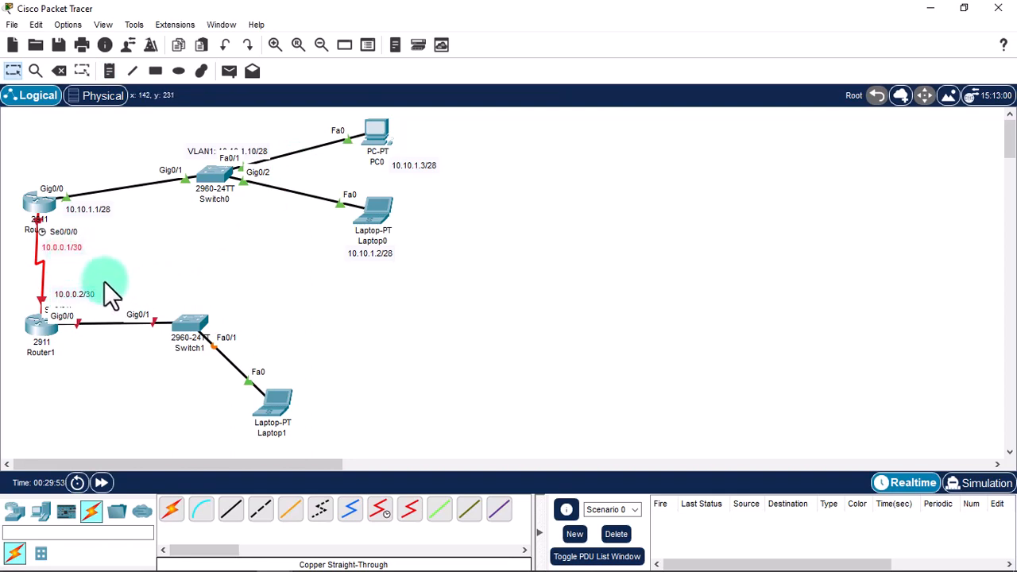
pyautogui.moveTo(81, 294)
pyautogui.mouseDown()
pyautogui.moveTo(67, 294)
pyautogui.moveTo(75, 293)
pyautogui.mouseUp()
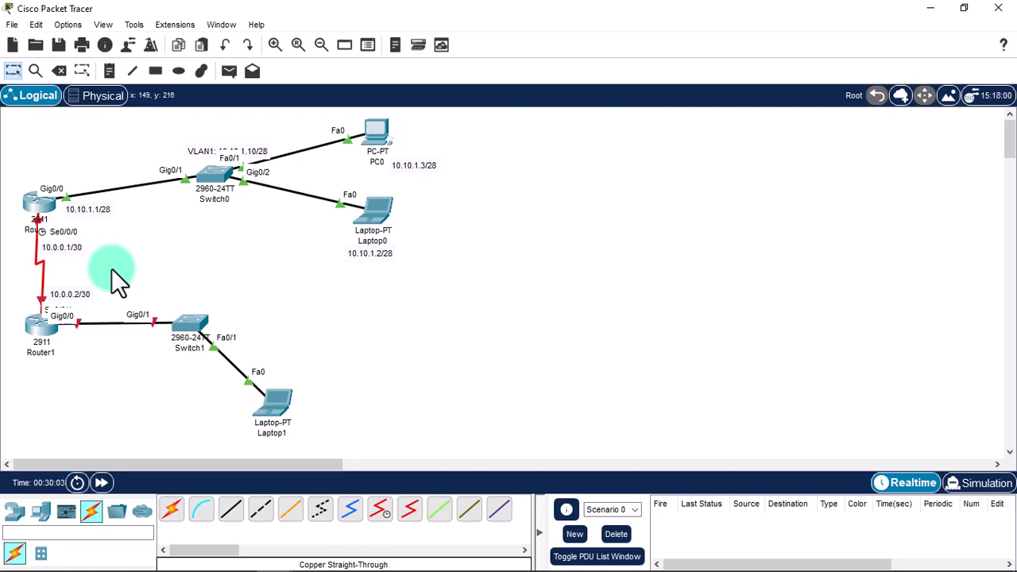
# Open Router0's CLI and enter privileged and global configuration modes.
pyautogui.click(35, 205)
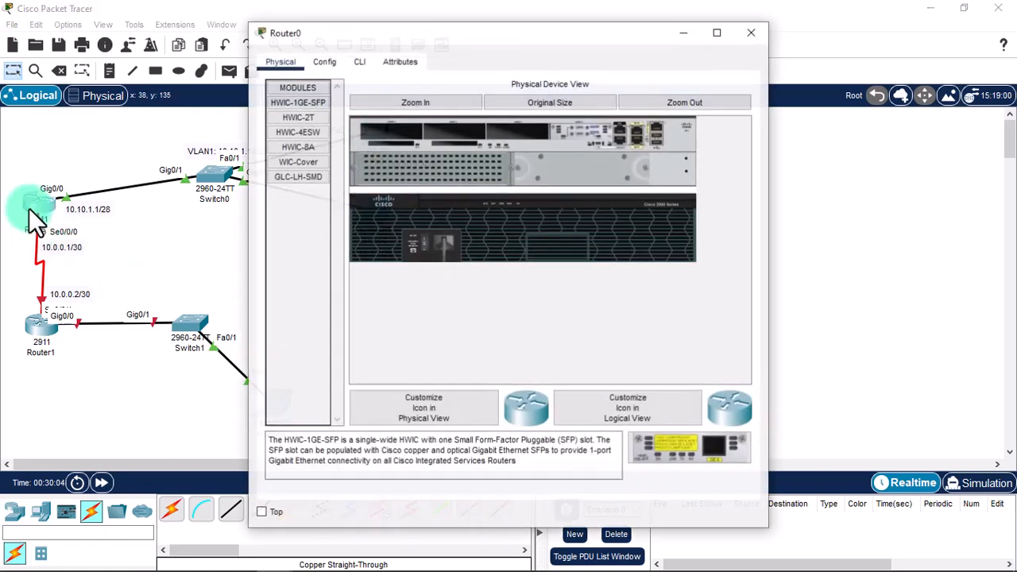
pyautogui.click(357, 63)
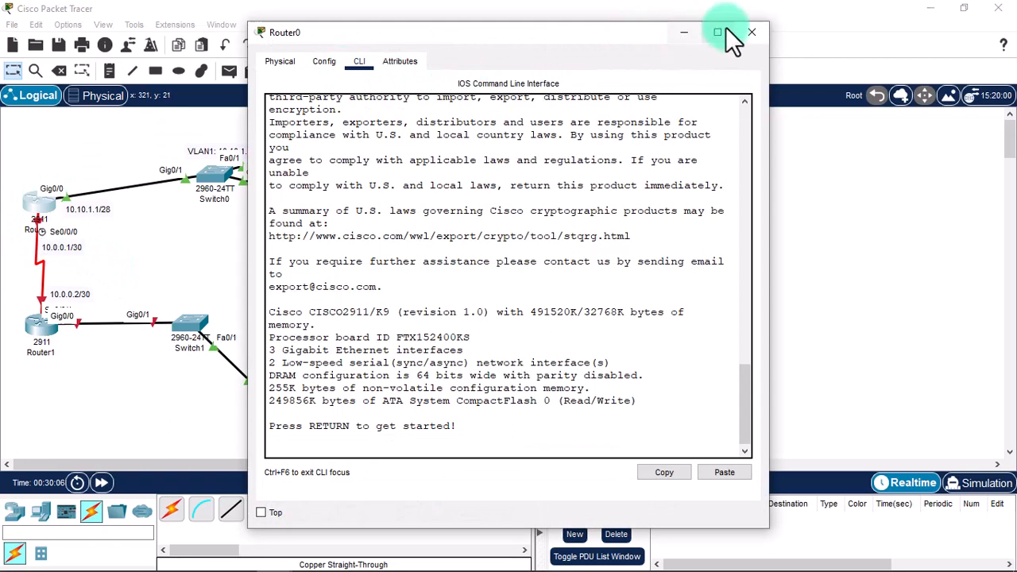
pyautogui.moveTo(564, 38); pyautogui.dragTo(702, 27)
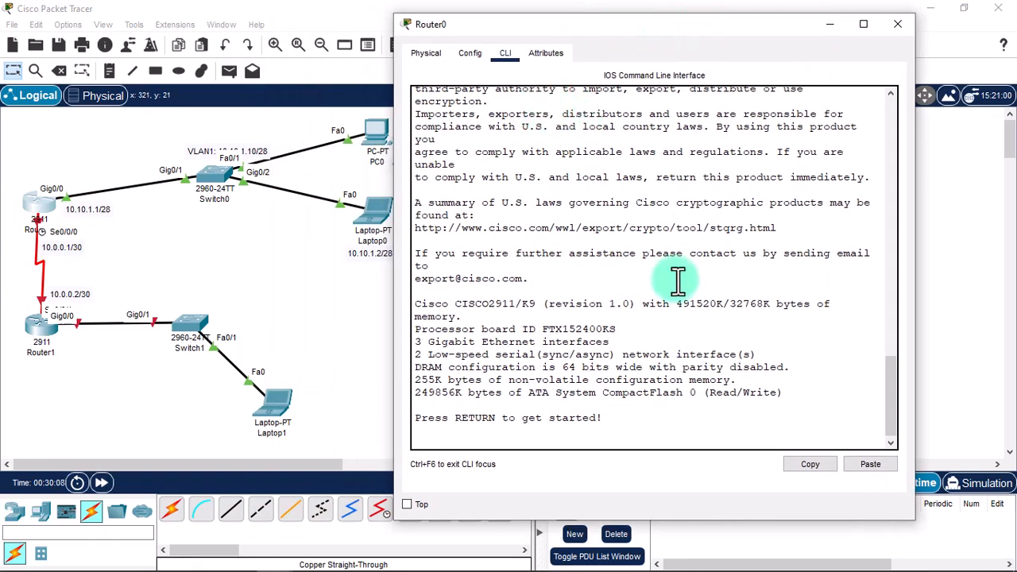
pyautogui.press('Return')
pyautogui.press('Return')
pyautogui.write('enable')
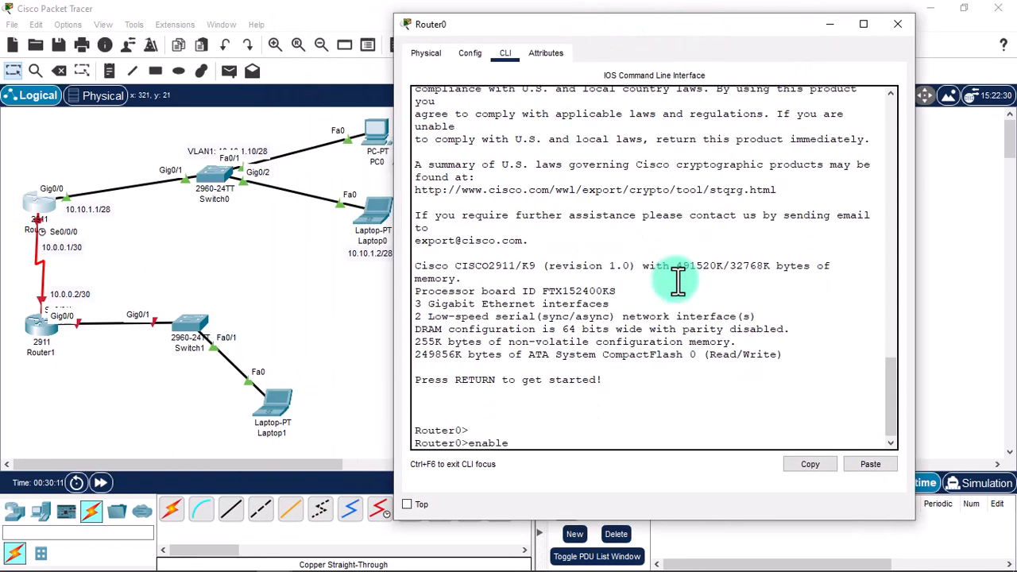
pyautogui.press('Return')
pyautogui.write('configure terminal')
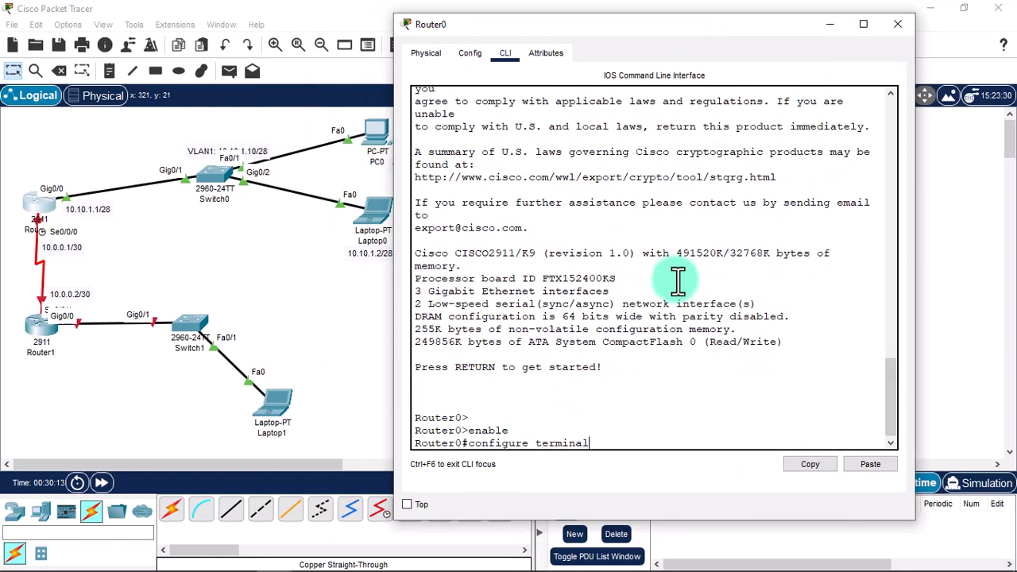
pyautogui.press('Return')
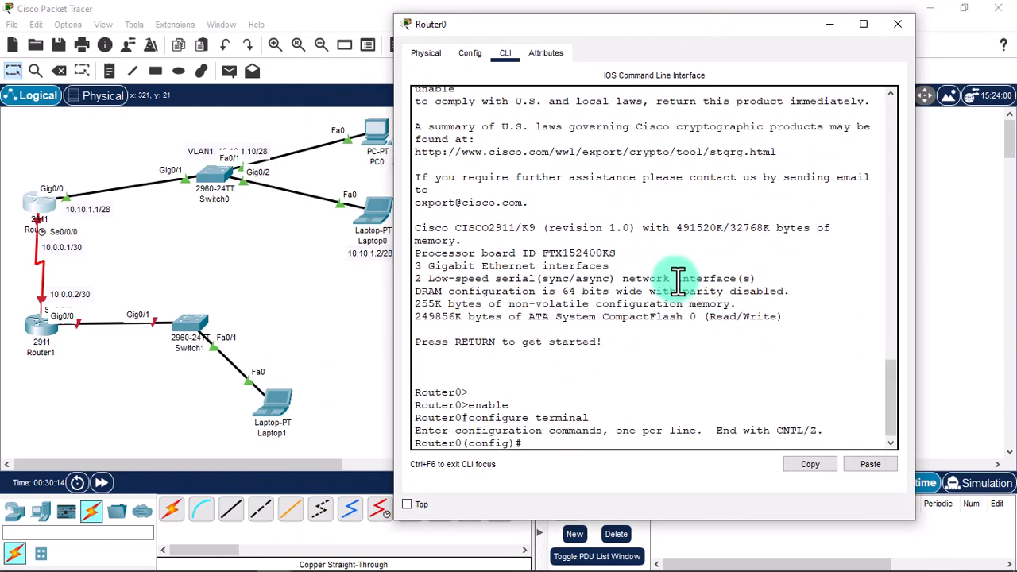
# Set Serial 0/0/0 to 10.0.0.1 255.255.255.252 with clock rate 72000.
pyautogui.write('interface Serial 0/0/0')
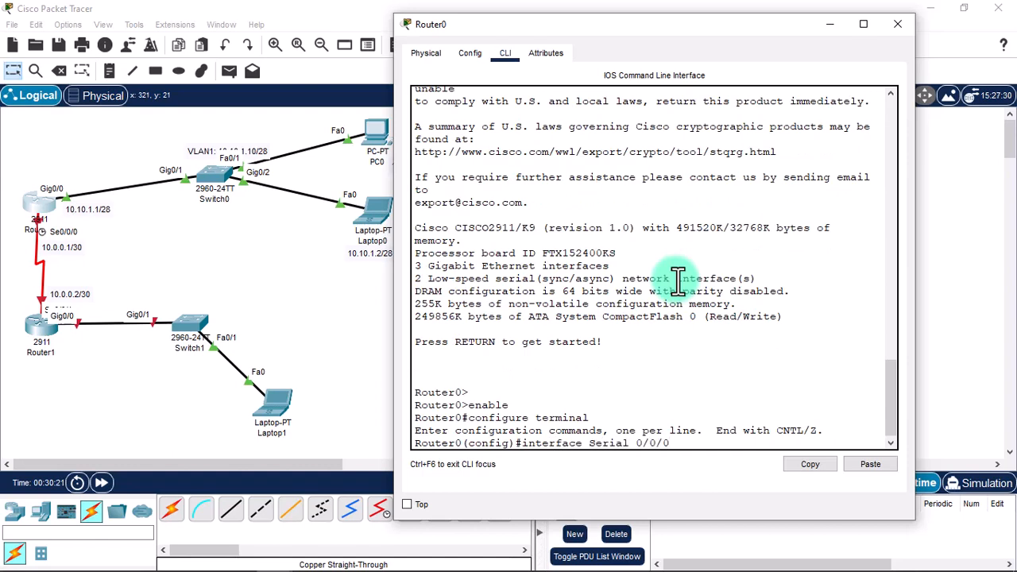
pyautogui.press('Return')
pyautogui.write('ip address')
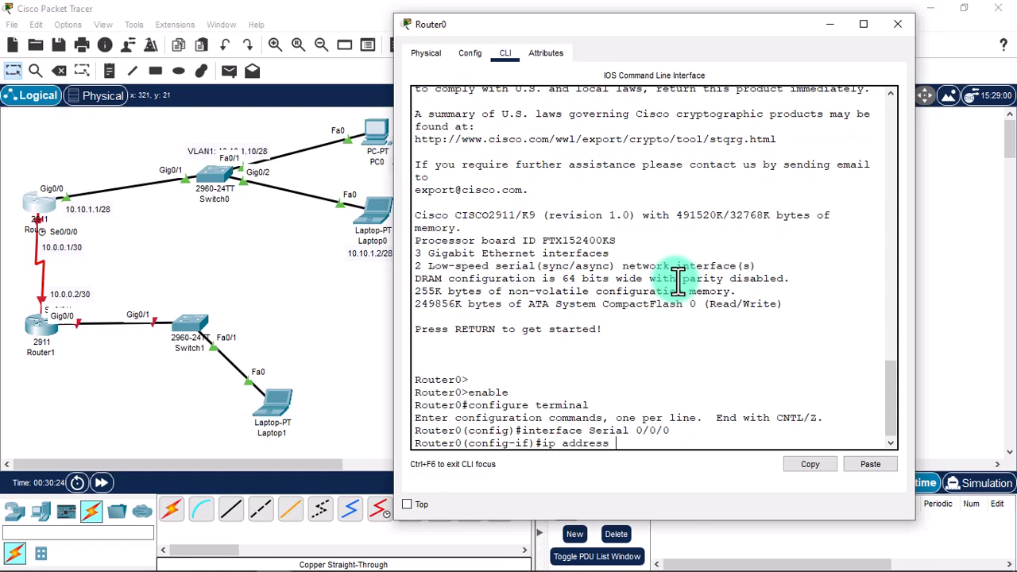
pyautogui.write(' 10.0.0.1 255.255.255')
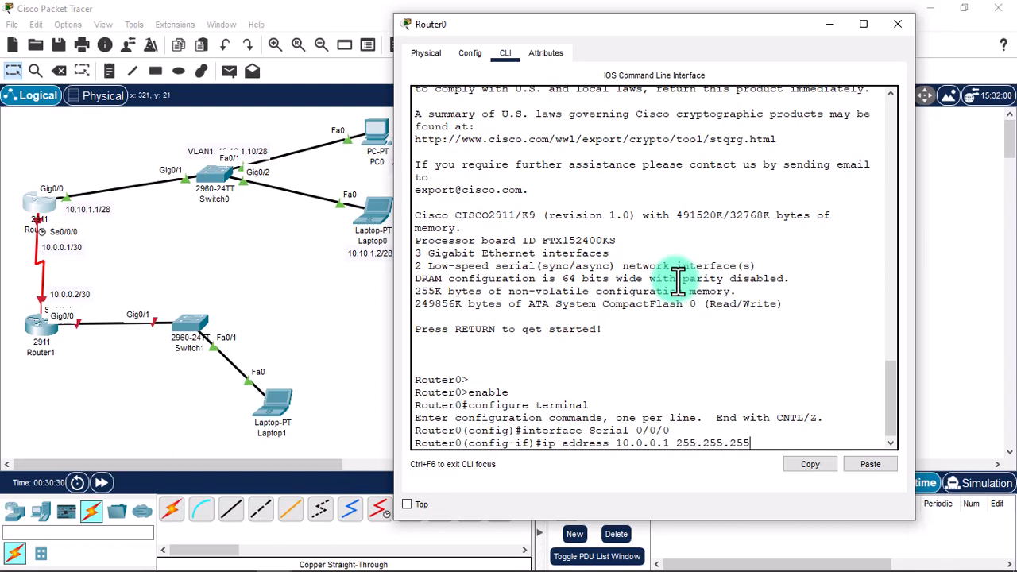
pyautogui.write('.252')
pyautogui.press('Return')
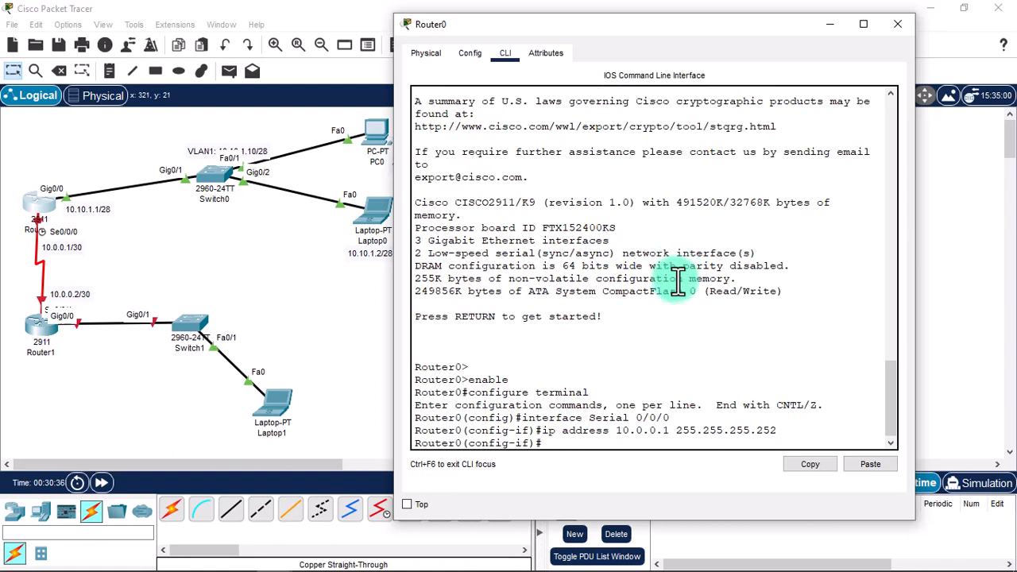
pyautogui.write('clock rate')
pyautogui.write('72000')
pyautogui.press('Return')
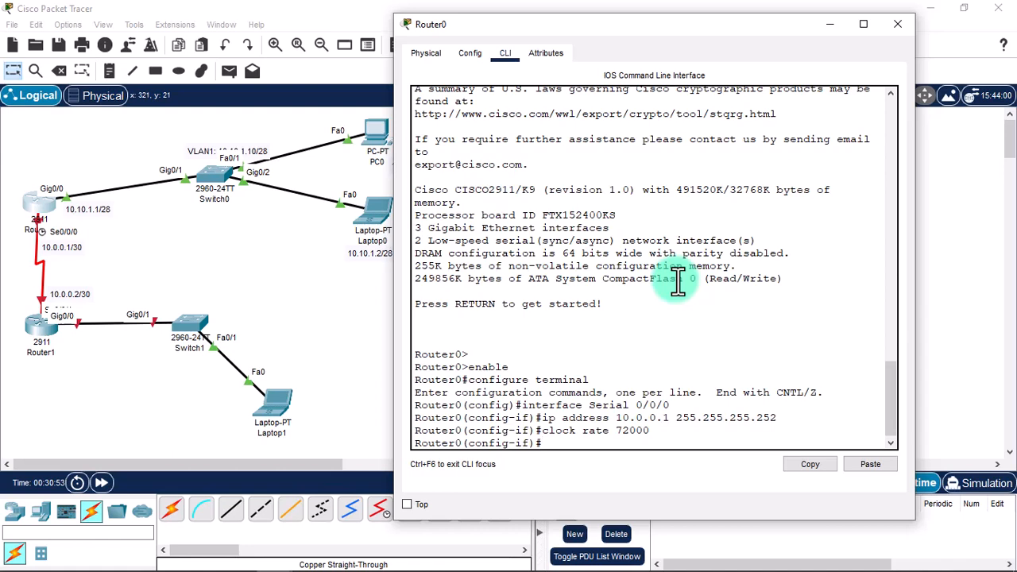
# Enable Serial 0/0/0 with no shutdown and exit interface configuration.
pyautogui.write('exit')
pyautogui.press('BackSpace')
pyautogui.press('BackSpace')
pyautogui.press('BackSpace')
pyautogui.press('BackSpace')
pyautogui.write('no shtu')
pyautogui.press('BackSpace')
pyautogui.press('BackSpace')
pyautogui.write('utdown')
pyautogui.press('Return')
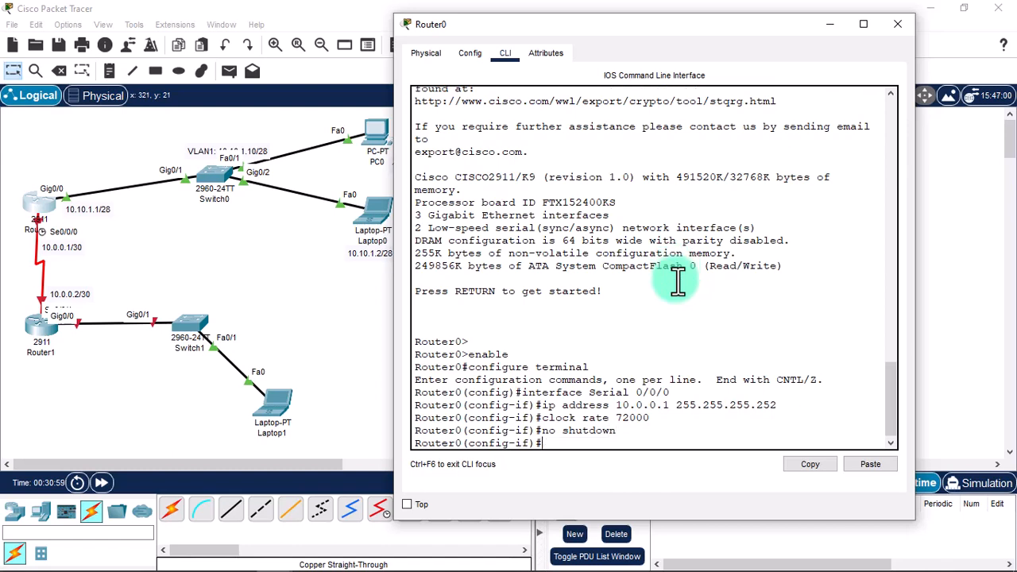
pyautogui.write('exit')
pyautogui.press('Return')
pyautogui.press('Return')
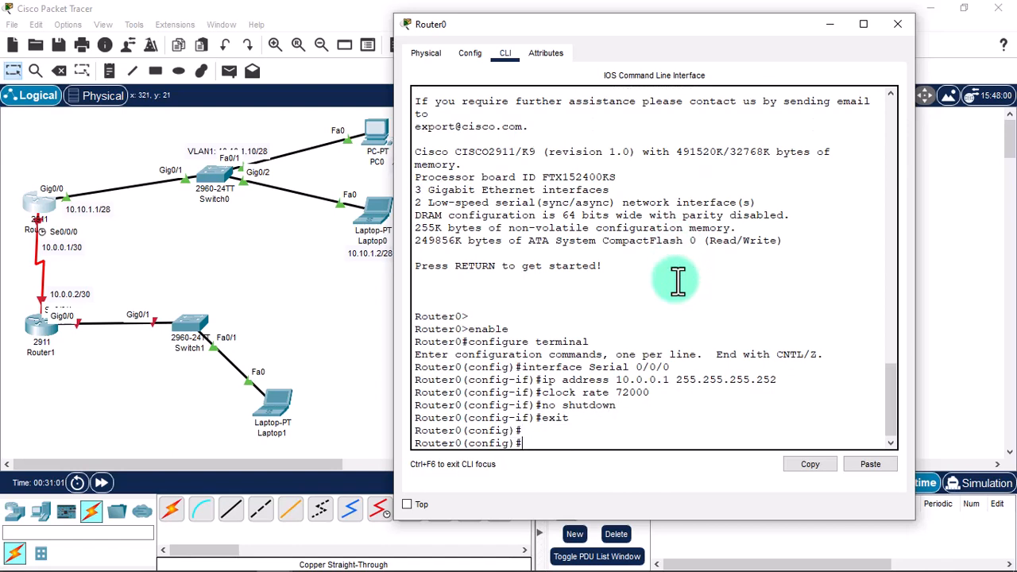
pyautogui.click(35, 326)
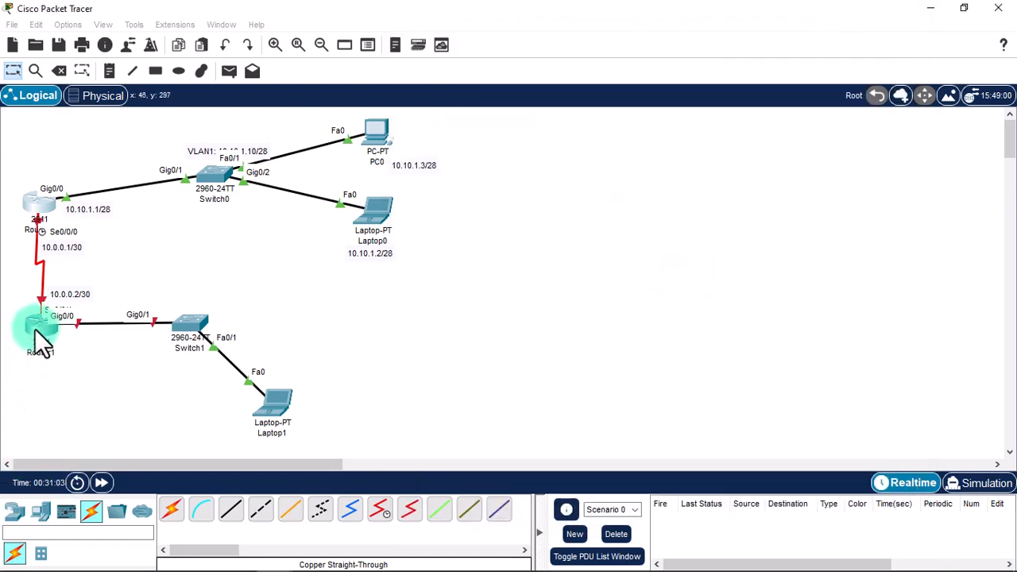
# Open Router1's CLI and decline the initial configuration dialog.
pyautogui.click(360, 62)
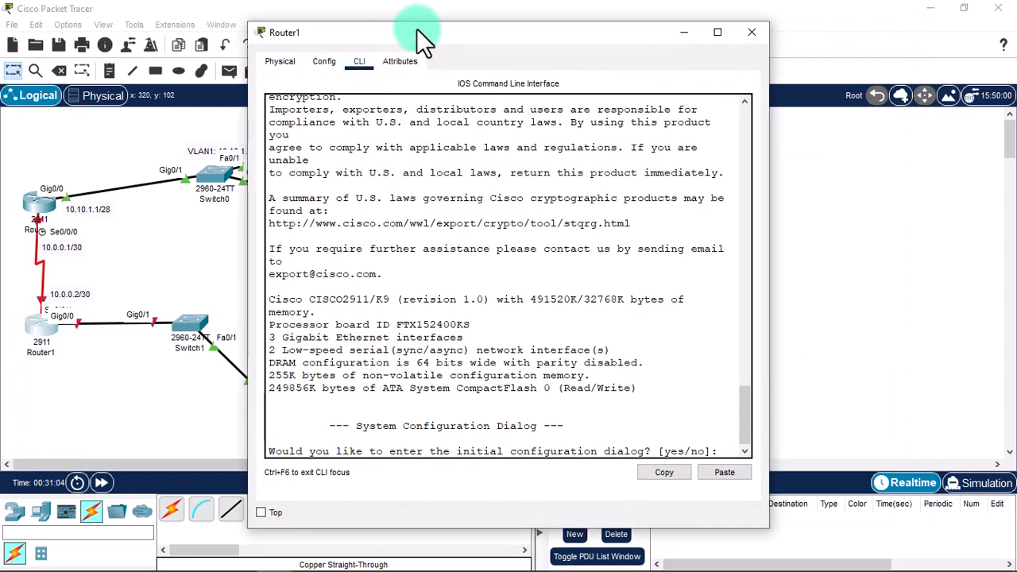
pyautogui.moveTo(416, 28); pyautogui.dragTo(750, 47)
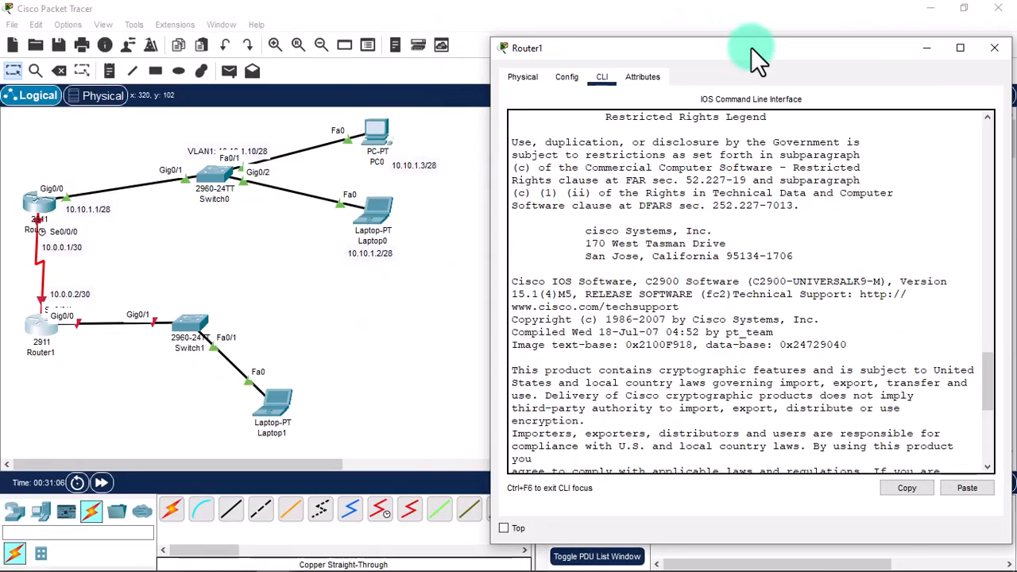
pyautogui.scroll(-1, 710, 312)
pyautogui.scroll(-7, 709, 312)
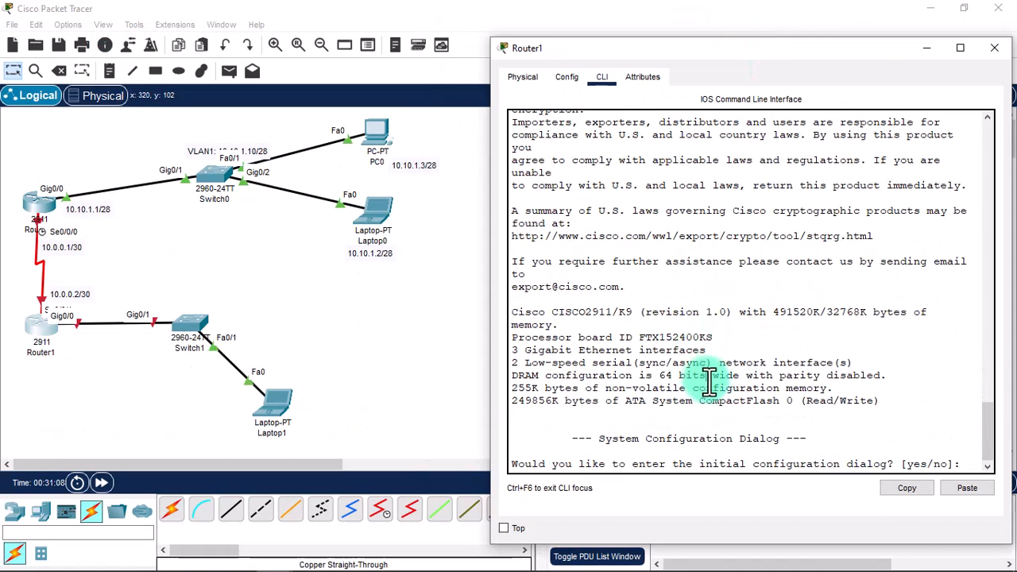
pyautogui.press('Return')
pyautogui.press('Return')
pyautogui.write('no')
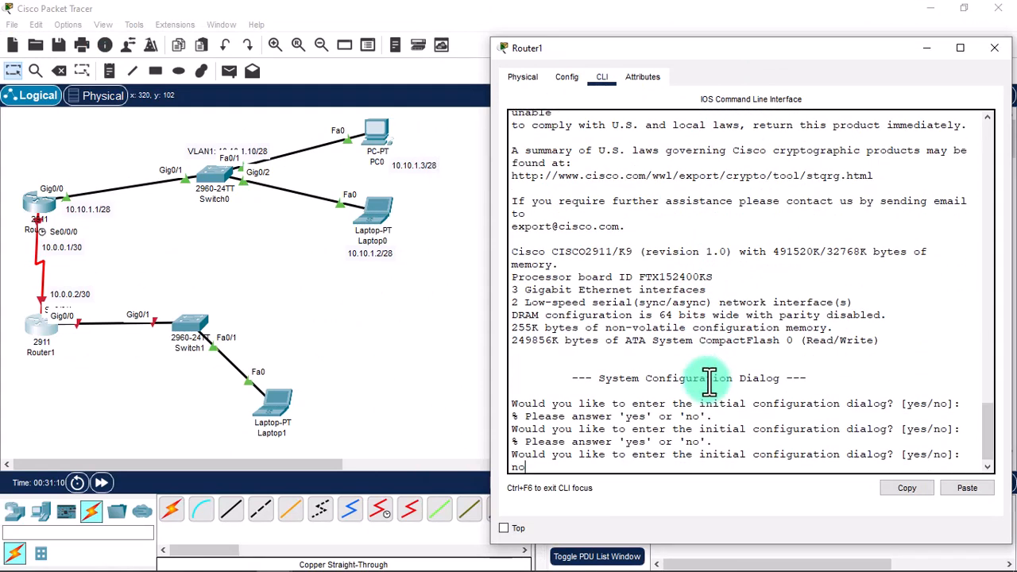
pyautogui.press('Return')
pyautogui.press('Return')
# Enter global configuration mode and select interface Serial 0/0/1.
pyautogui.write('enable')
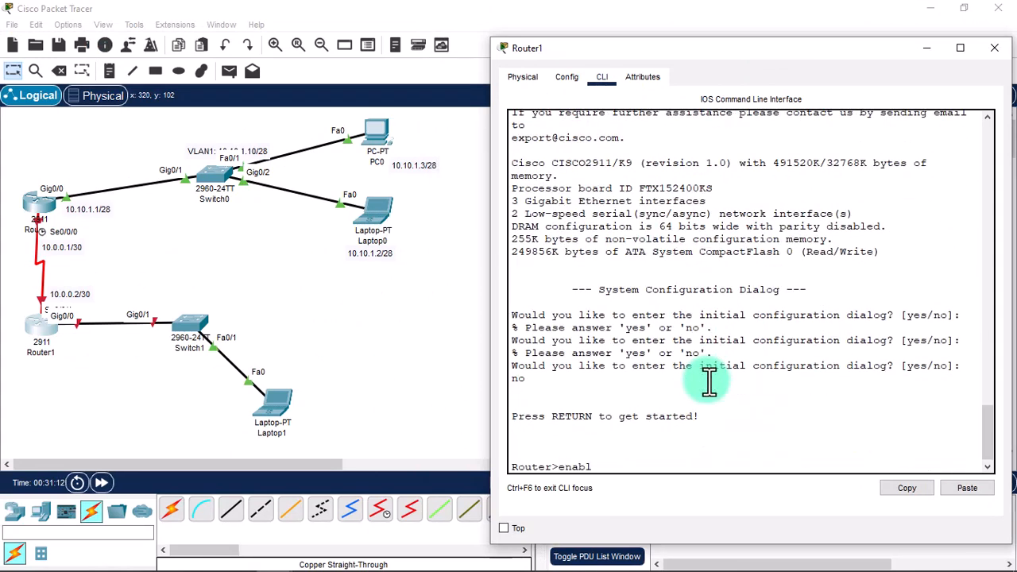
pyautogui.press('Return')
pyautogui.write('confi')
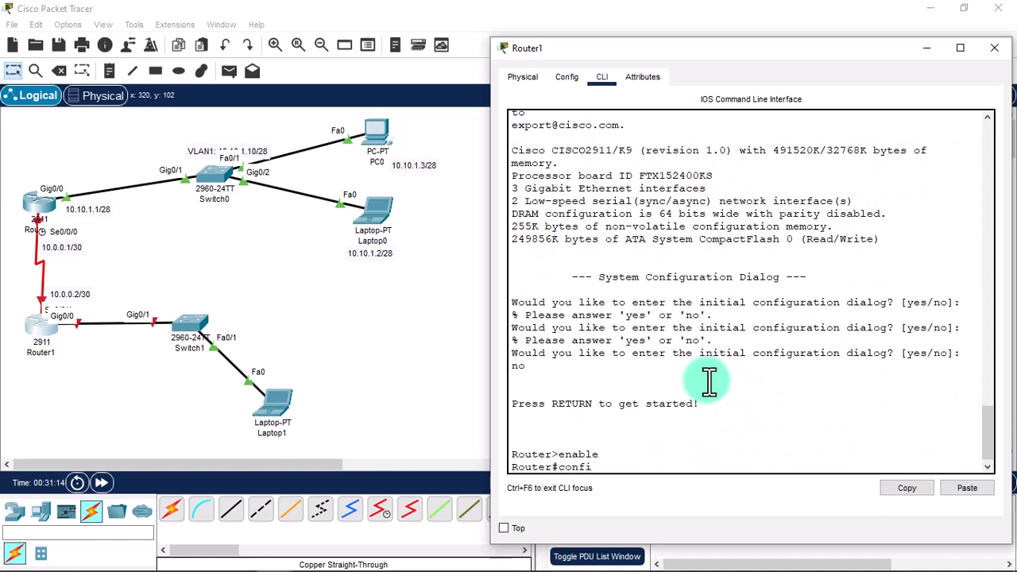
pyautogui.write('gure terminal')
pyautogui.press('Return')
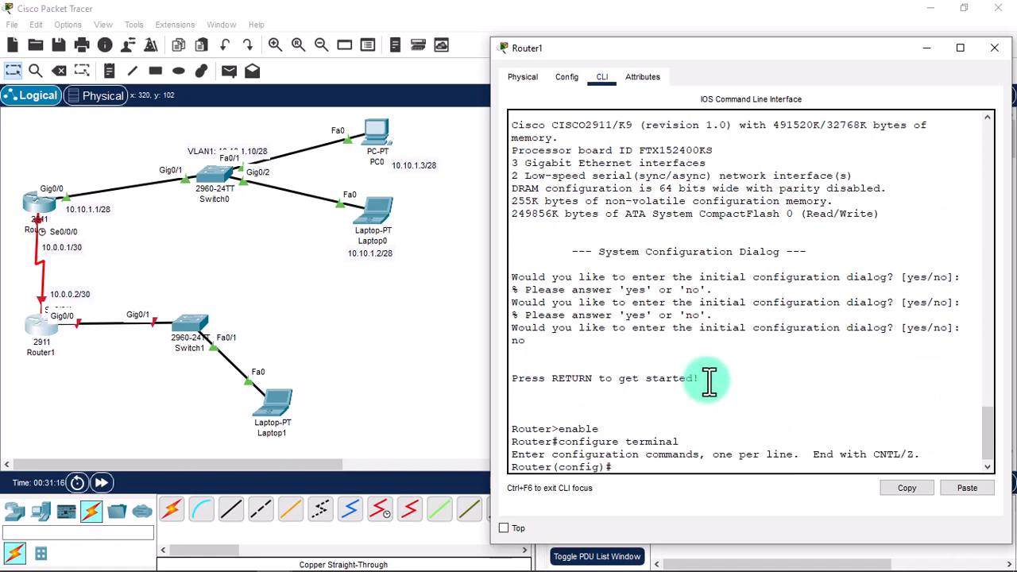
pyautogui.write('interface S')
pyautogui.press('Tab')
pyautogui.write('0/0/1')
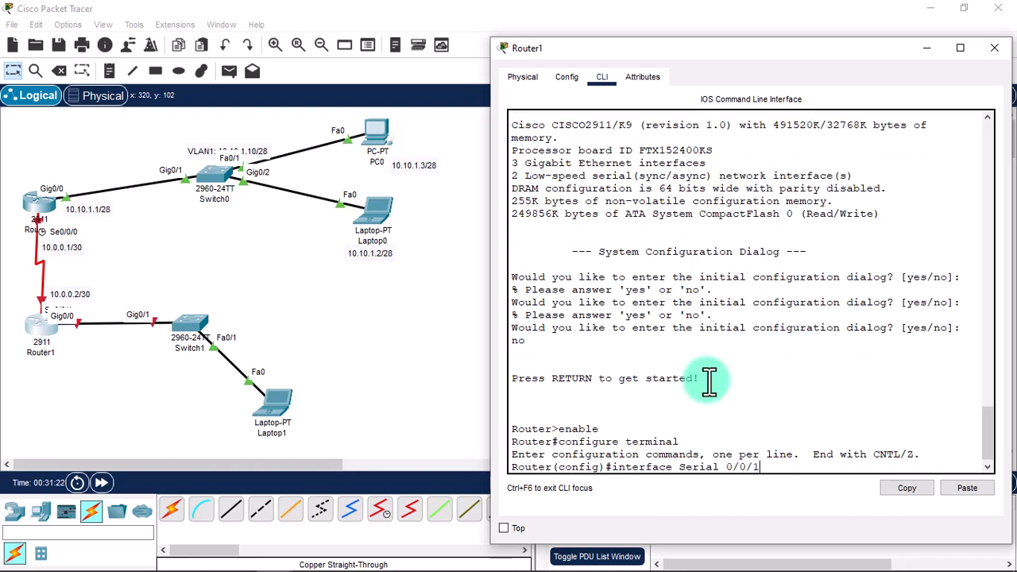
pyautogui.press('Return')
# Assign 10.0.0.2 255.255.255.252 to Serial 0/0/1, enable it, and exit to privileged mode.
pyautogui.write('ip address')
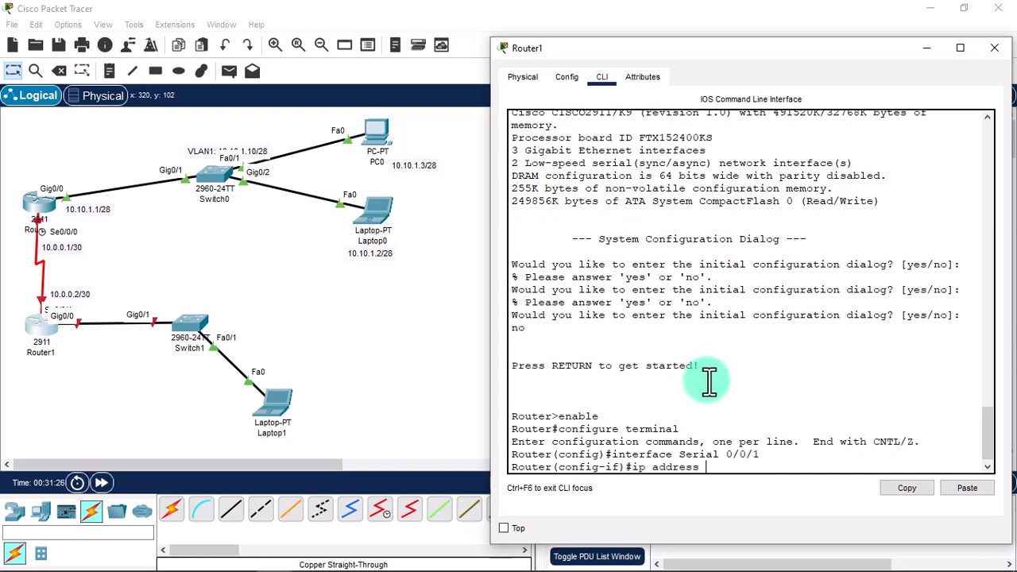
pyautogui.write(' 10.0.0.2 255.255.255.252')
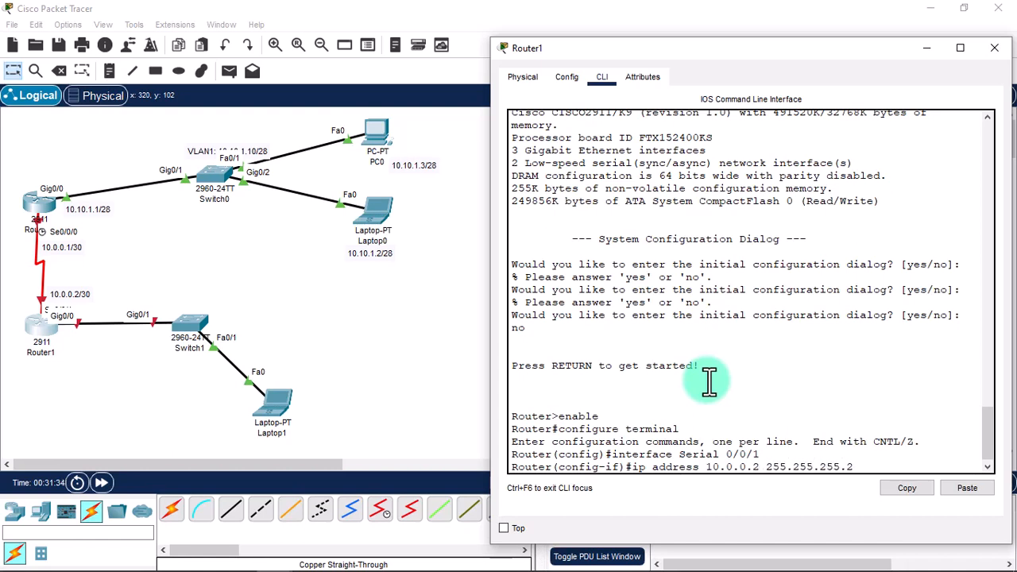
pyautogui.press('Return')
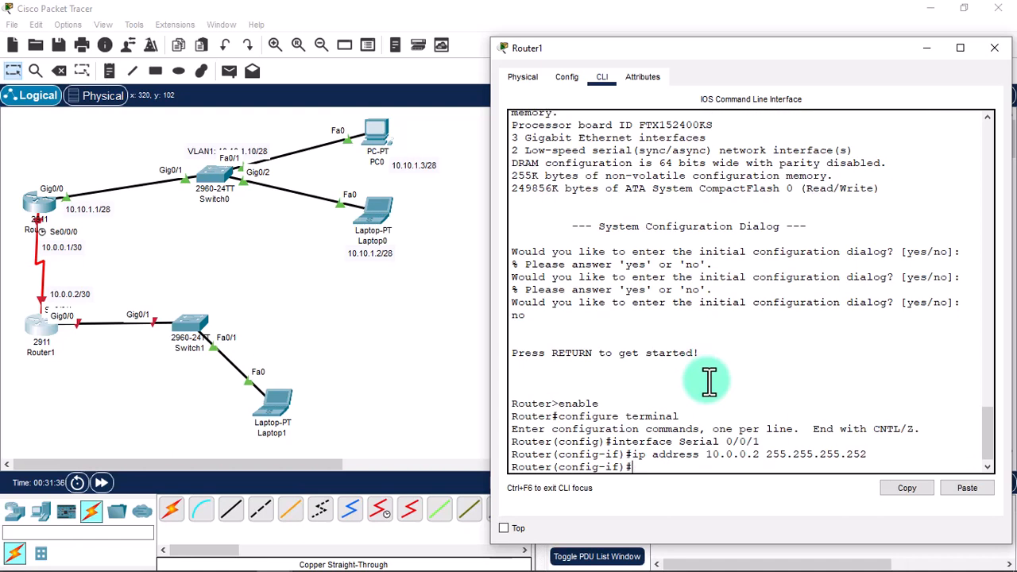
pyautogui.write('nos')
pyautogui.write(' shutdown')
pyautogui.press('Return')
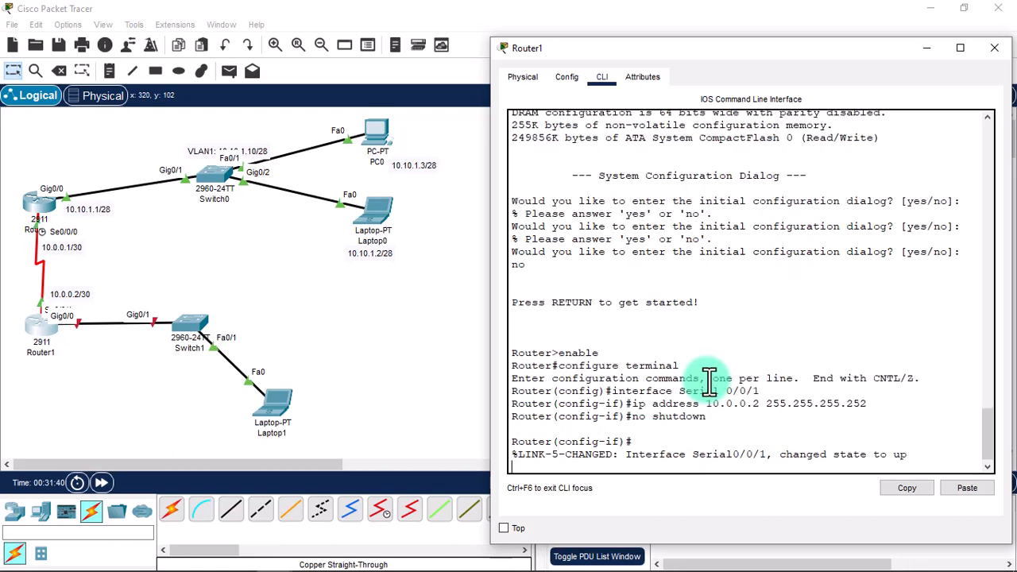
pyautogui.write('exit')
pyautogui.press('Return')
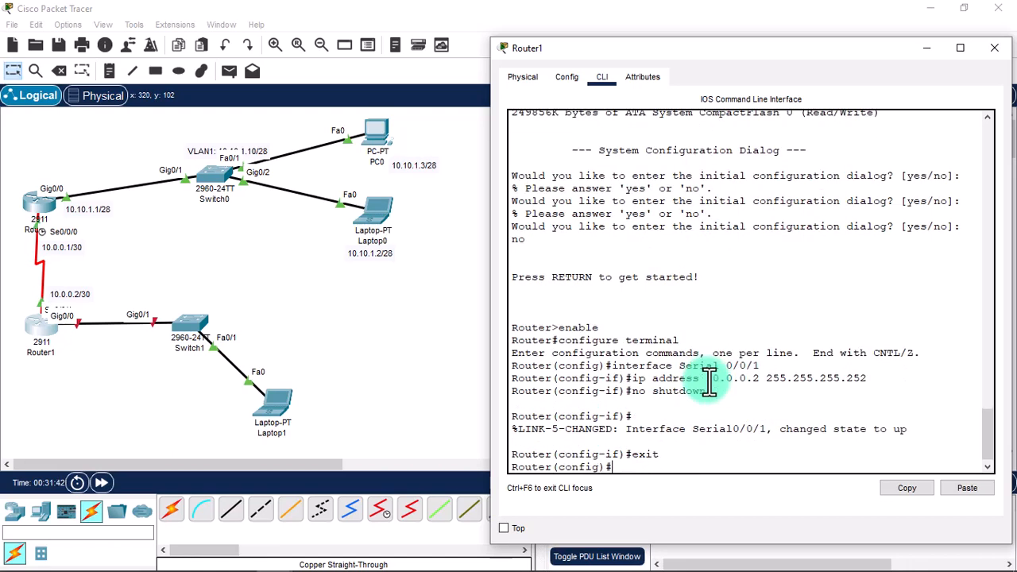
pyautogui.write('exit')
pyautogui.press('Return')
# Browse the privileged command help list to find the save command.
pyautogui.write('copy')
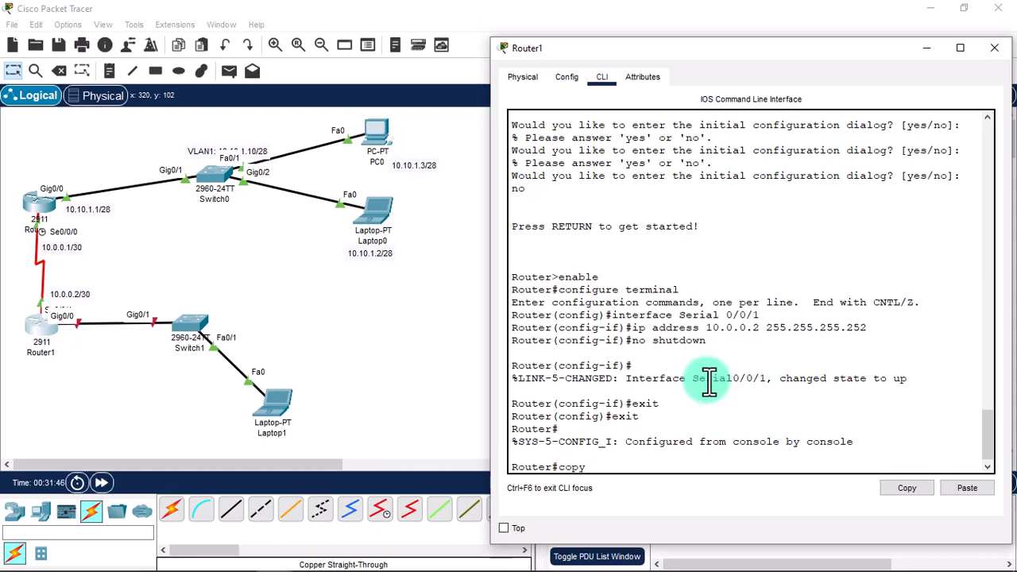
pyautogui.press('BackSpace')
pyautogui.press('BackSpace')
pyautogui.press('BackSpace')
pyautogui.press('BackSpace')
pyautogui.write('?')
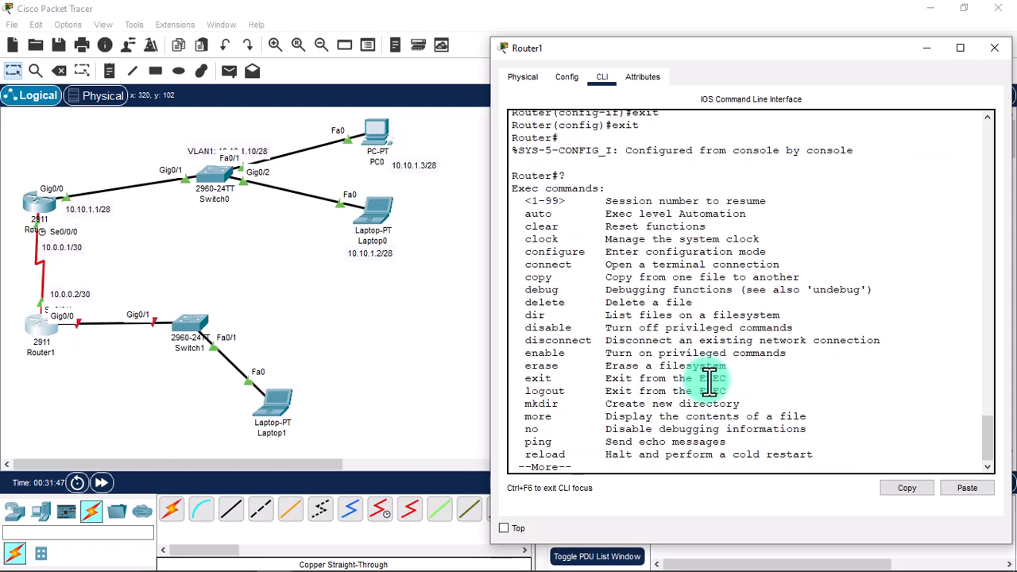
pyautogui.press('space')
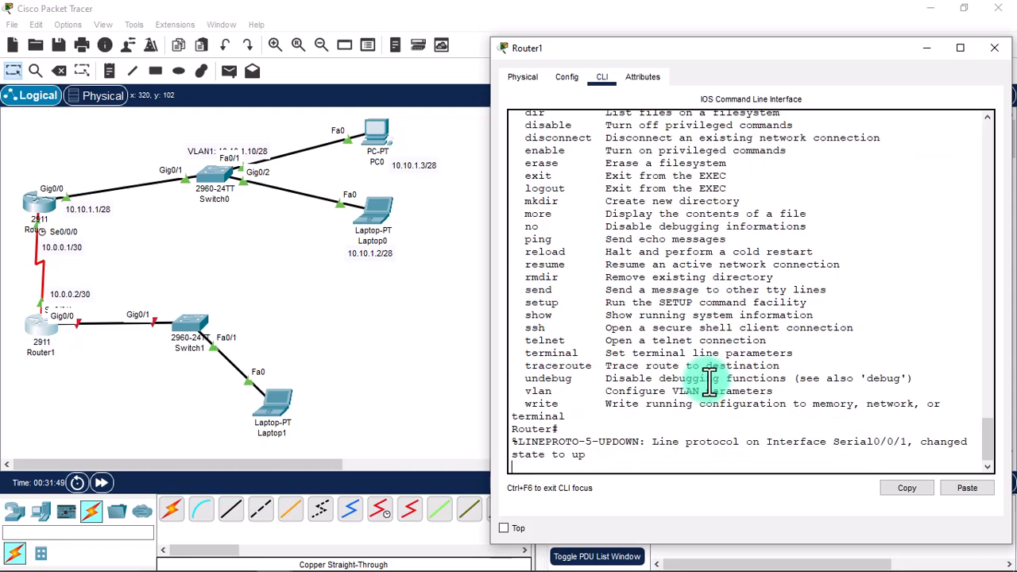
pyautogui.press('Return')
pyautogui.press('Return')
pyautogui.write('write')
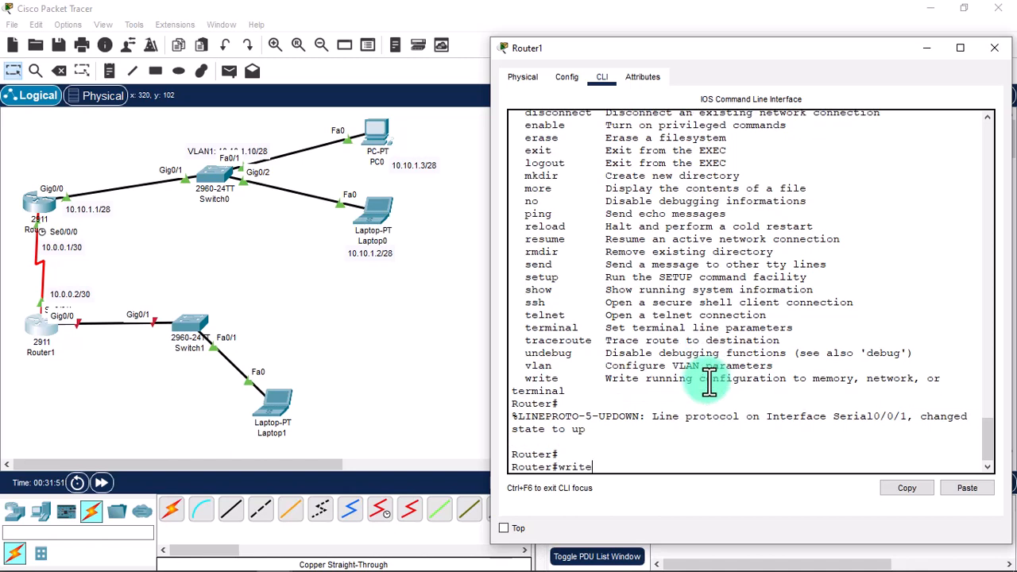
pyautogui.press('BackSpace')
pyautogui.press('BackSpace')
pyautogui.press('BackSpace')
pyautogui.press('BackSpace')
pyautogui.press('BackSpace')
pyautogui.write('writ')
pyautogui.write('e')
pyautogui.press('BackSpace')
pyautogui.press('BackSpace')
pyautogui.press('BackSpace')
pyautogui.press('BackSpace')
pyautogui.press('BackSpace')
pyautogui.write('wr')
pyautogui.press('BackSpace')
pyautogui.press('BackSpace')
# Run copy running-config startup-config on Router1, accepting the default filename.
pyautogui.write('copy run')
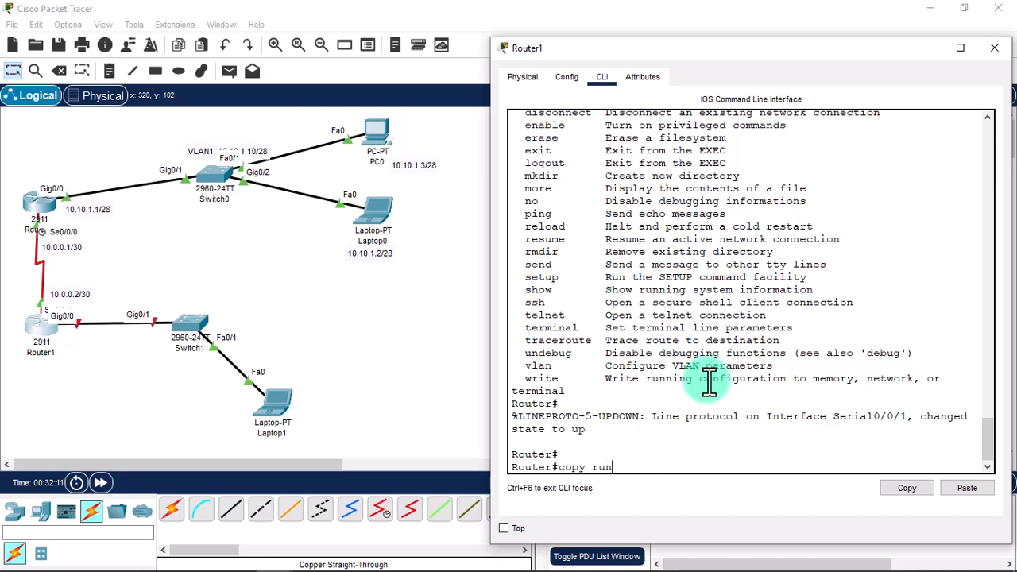
pyautogui.write('ning-config star')
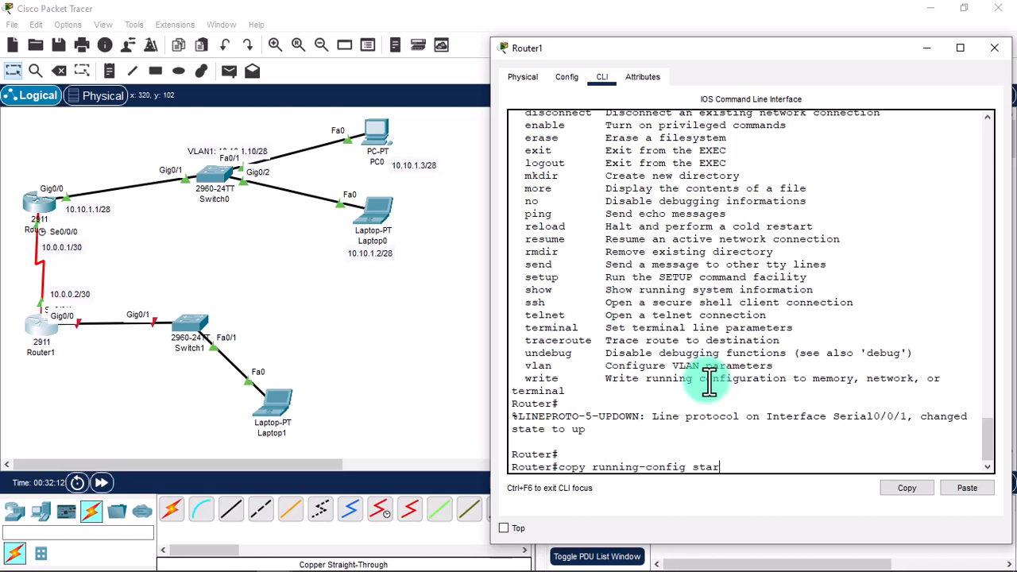
pyautogui.write('tup-config')
pyautogui.press('Return')
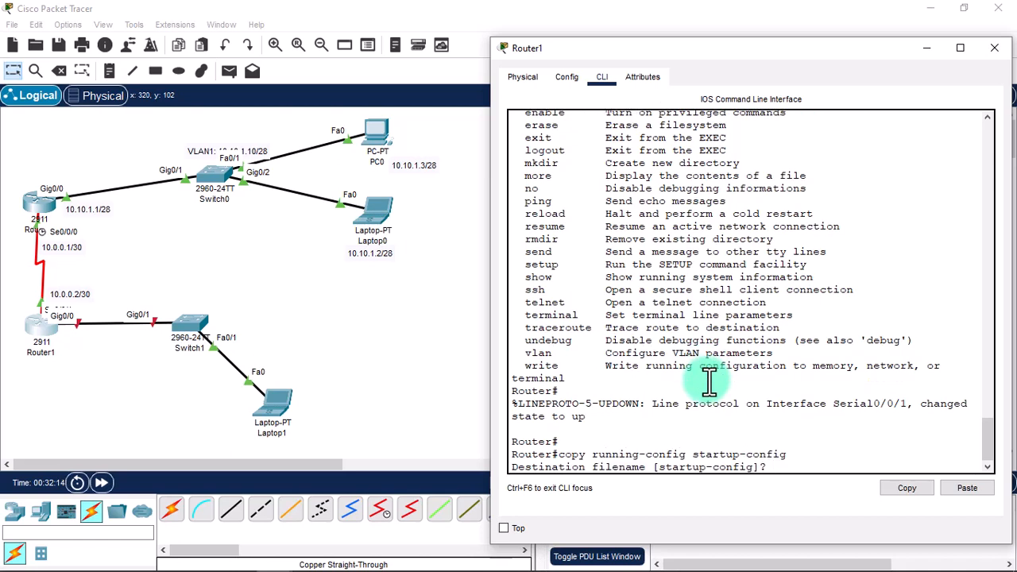
pyautogui.press('Return')
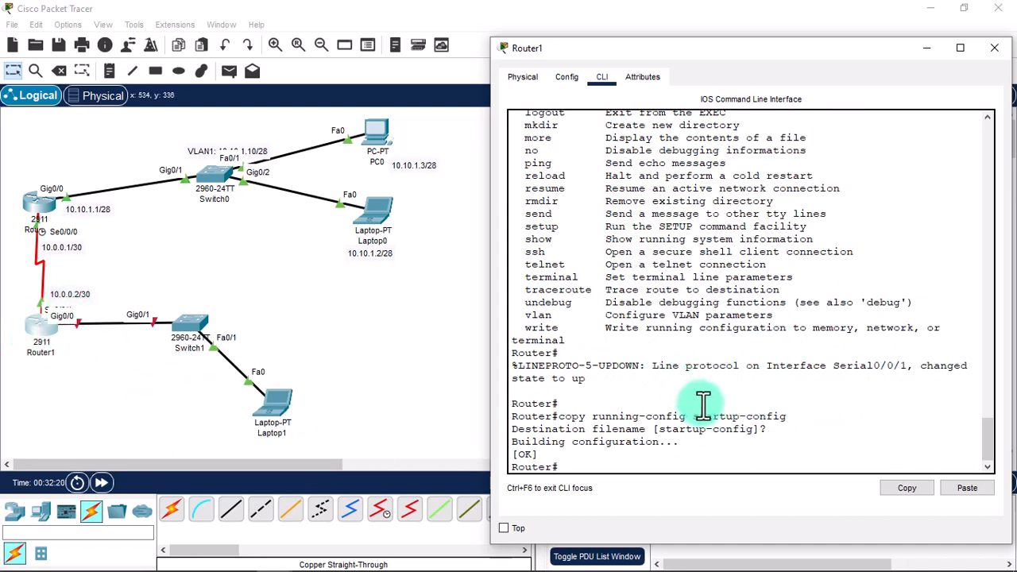
pyautogui.write('configure terminal')
# Assign 192.168.10.1 255.255.255.0 to Router1's GigabitEthernet 0/0 and issue no shutdown.
pyautogui.press('Return')
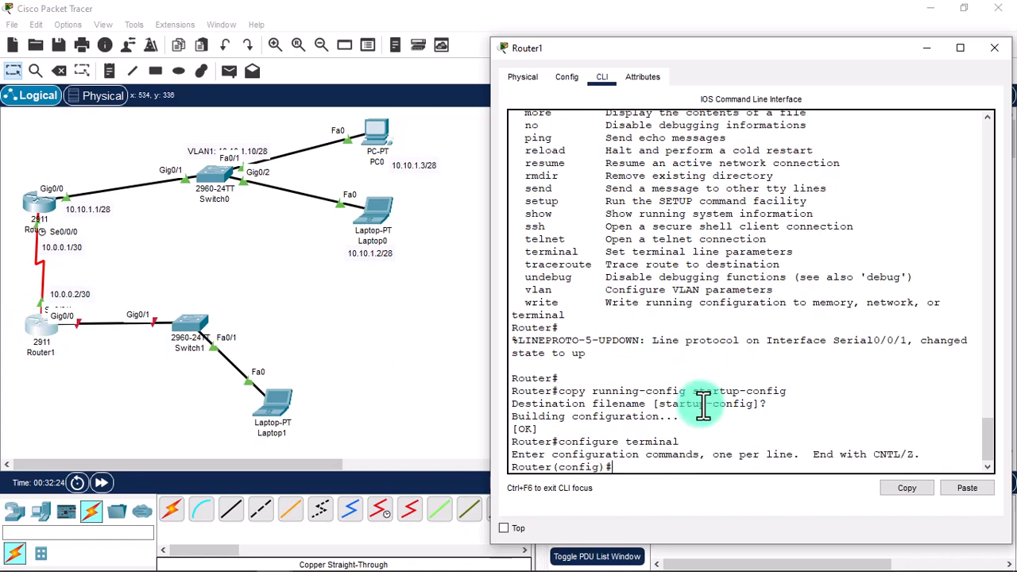
pyautogui.write('interface GigabitEt')
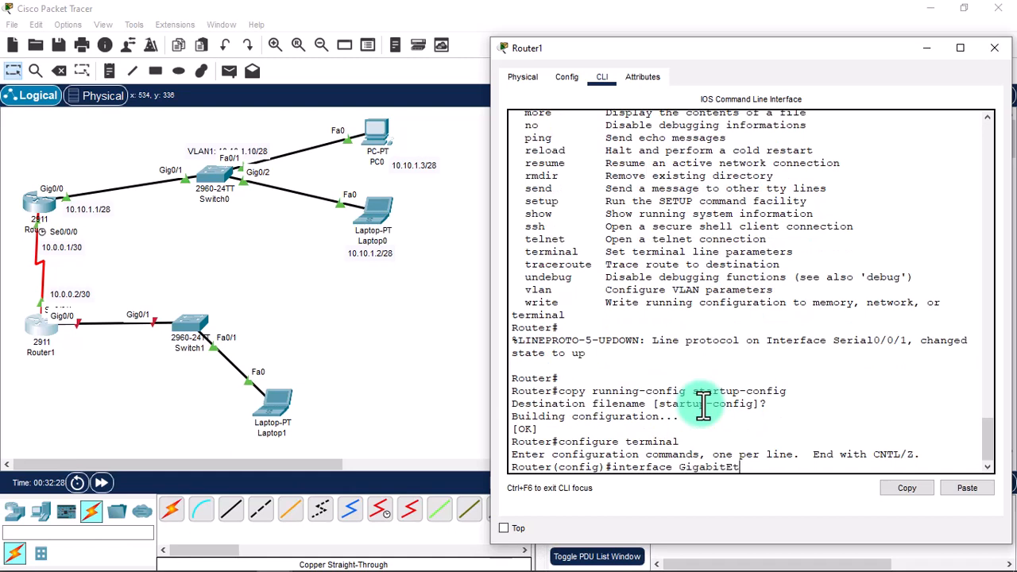
pyautogui.write('hernet 0/0')
pyautogui.press('Return')
pyautogui.write('ip s')
pyautogui.press('BackSpace')
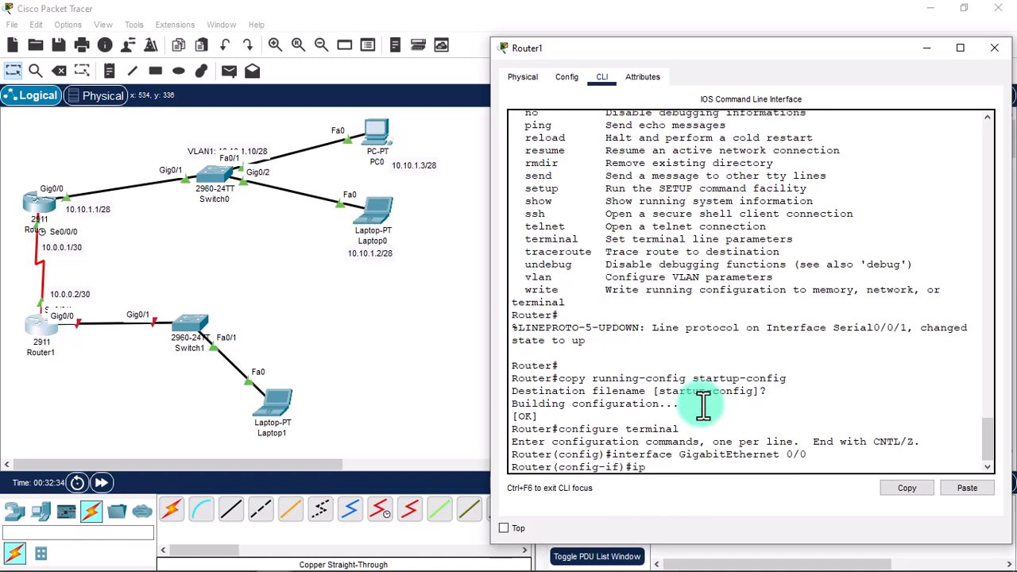
pyautogui.write('address 192.168.10.')
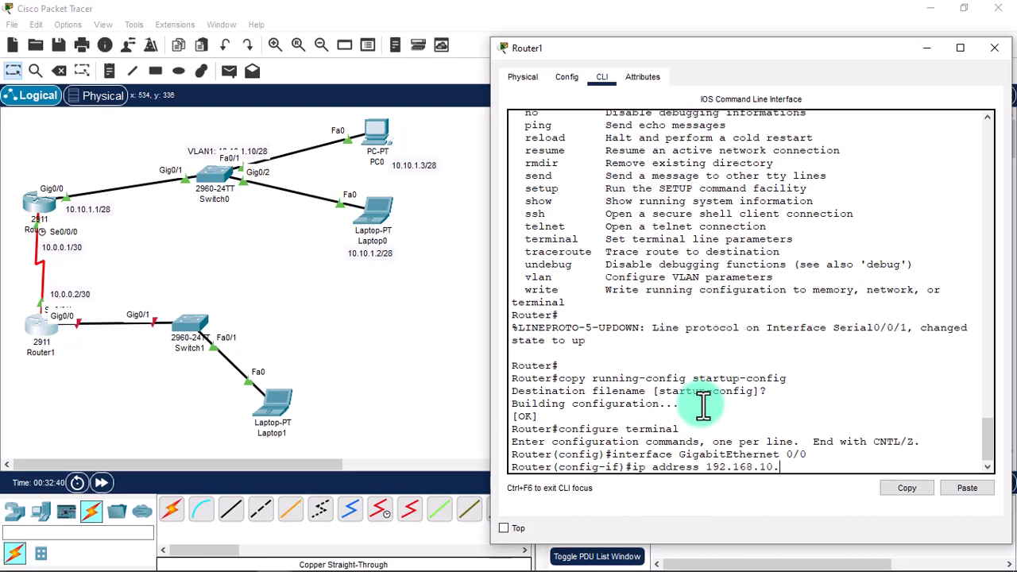
pyautogui.write('1 255.255.255.0')
pyautogui.press('Return')
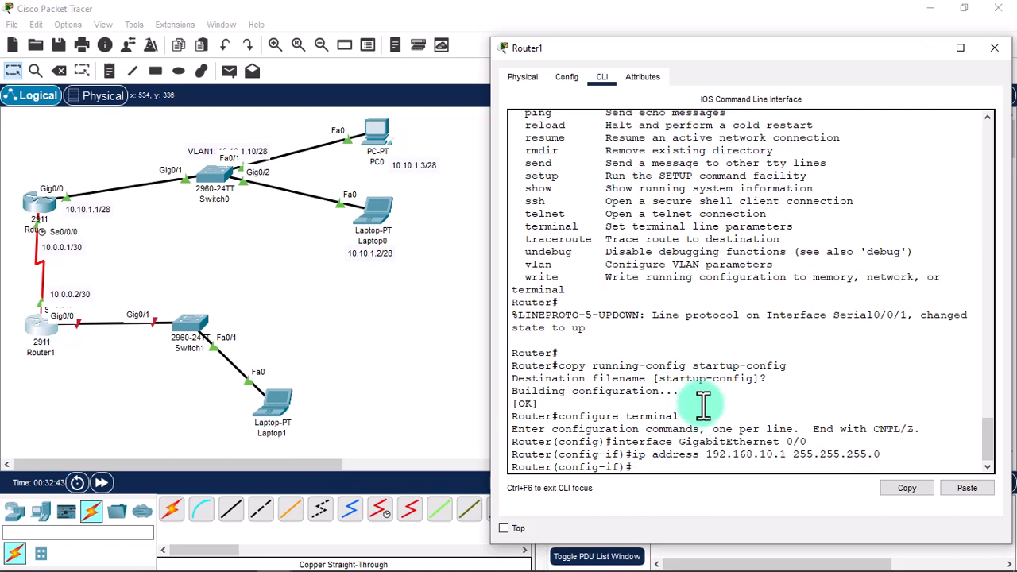
pyautogui.write('no shutdow')
pyautogui.write('n')
pyautogui.press('Return')
pyautogui.press('Return')
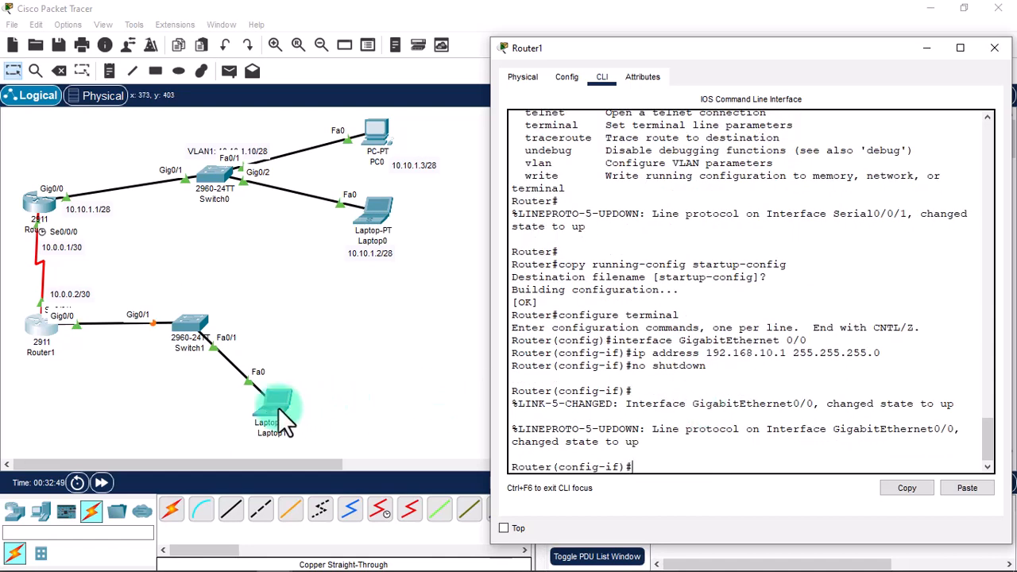
pyautogui.click(99, 302)
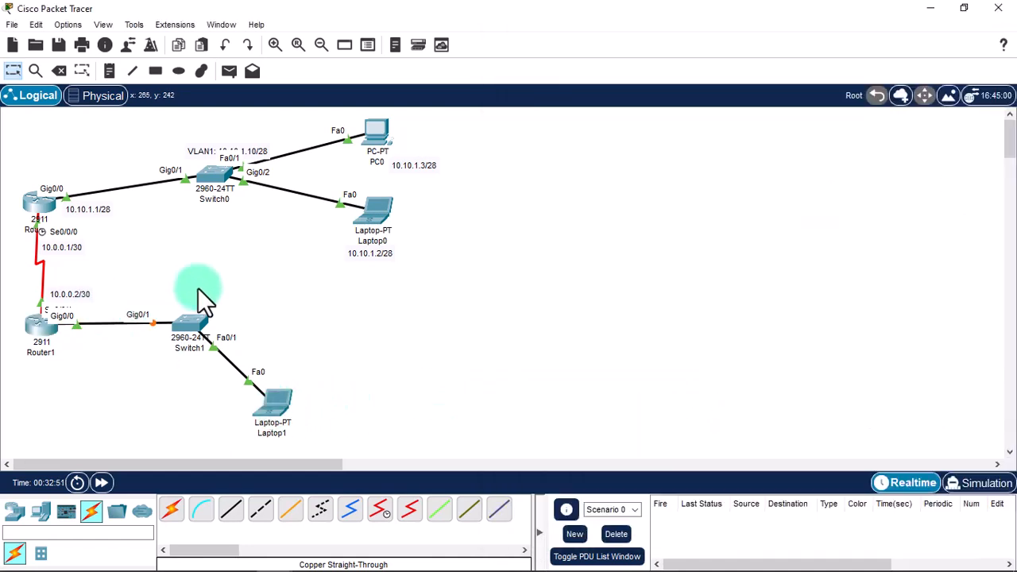
# Add notes 192.168.10.1/24 beside Router1 and 192.168.10.2/24 next to Laptop1.
pyautogui.press('n')
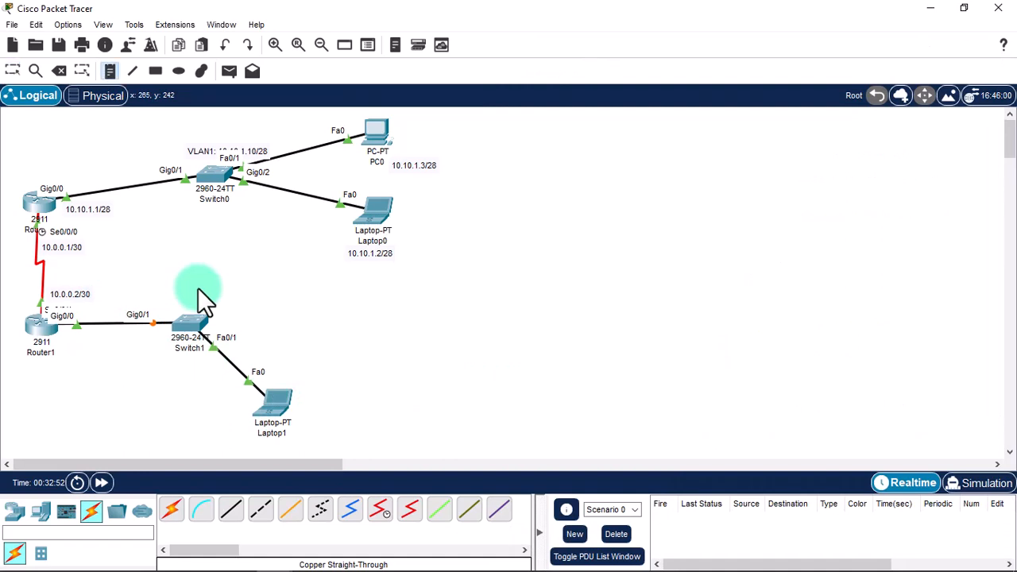
pyautogui.click(77, 340)
pyautogui.write('192.1')
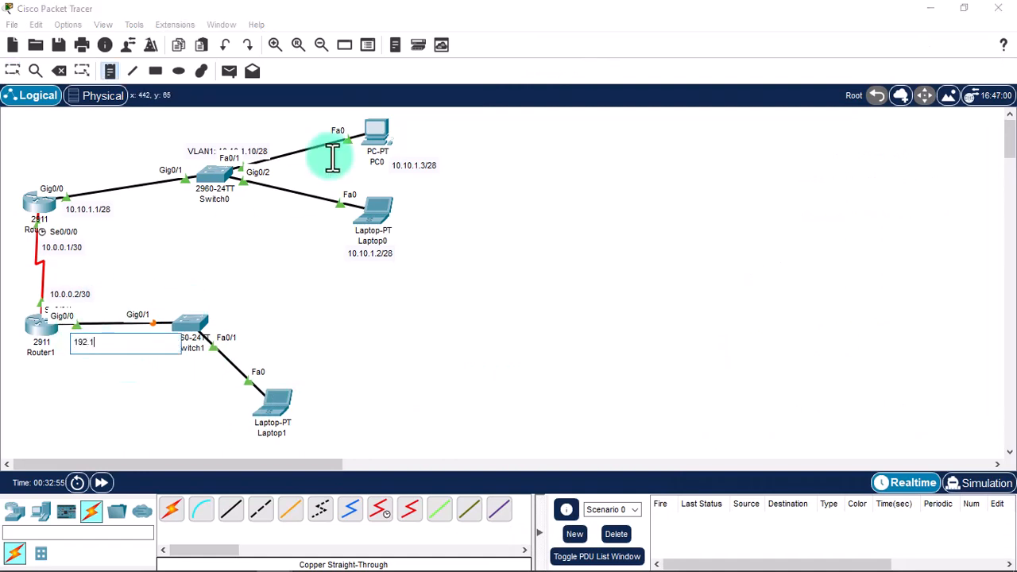
pyautogui.write('68.10.1')
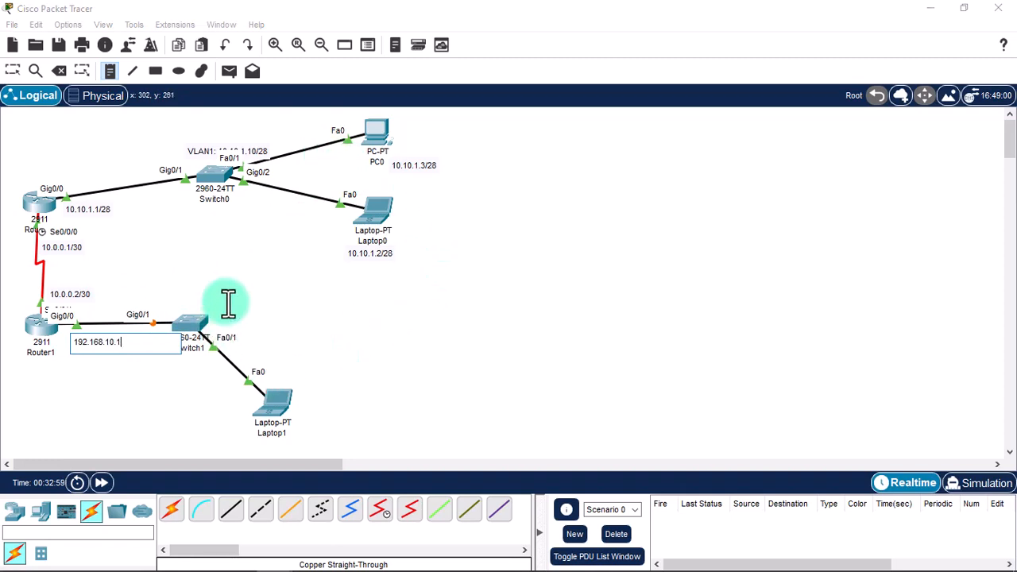
pyautogui.write('/24')
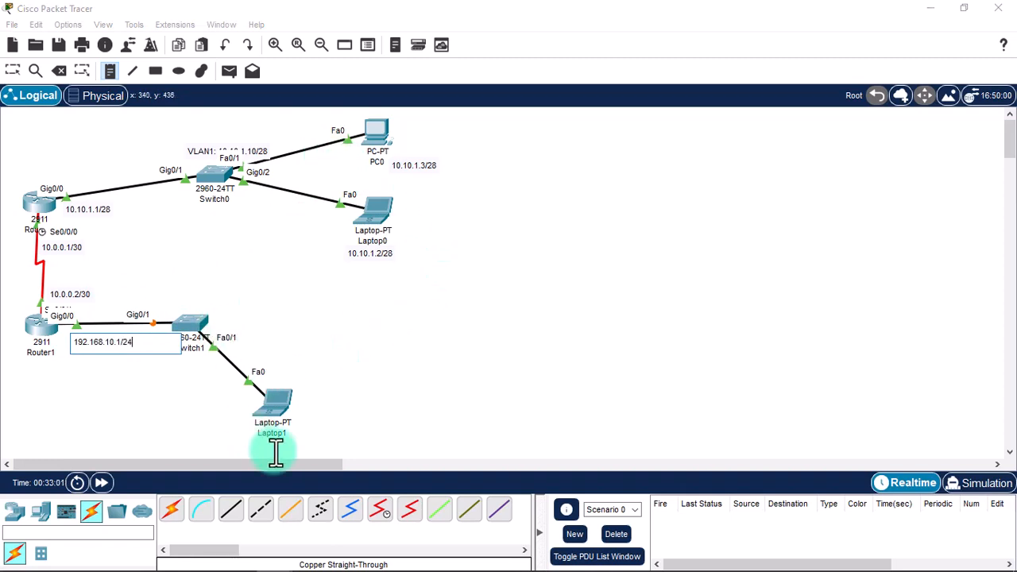
pyautogui.click(317, 410)
pyautogui.write('190')
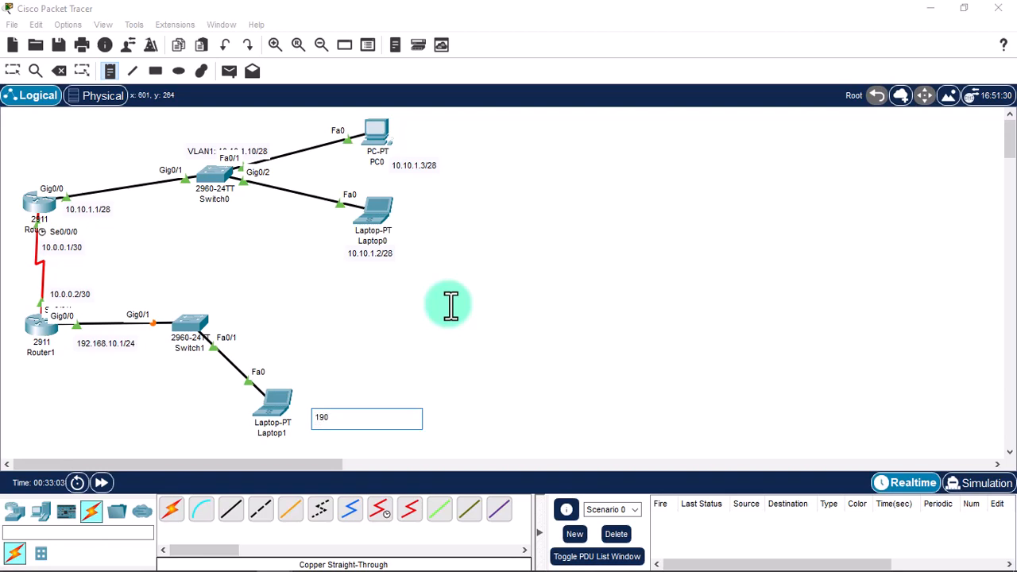
pyautogui.press('BackSpace')
pyautogui.write('2.168.10.2/24')
pyautogui.click(450, 306)
pyautogui.moveTo(342, 413); pyautogui.dragTo(320, 424)
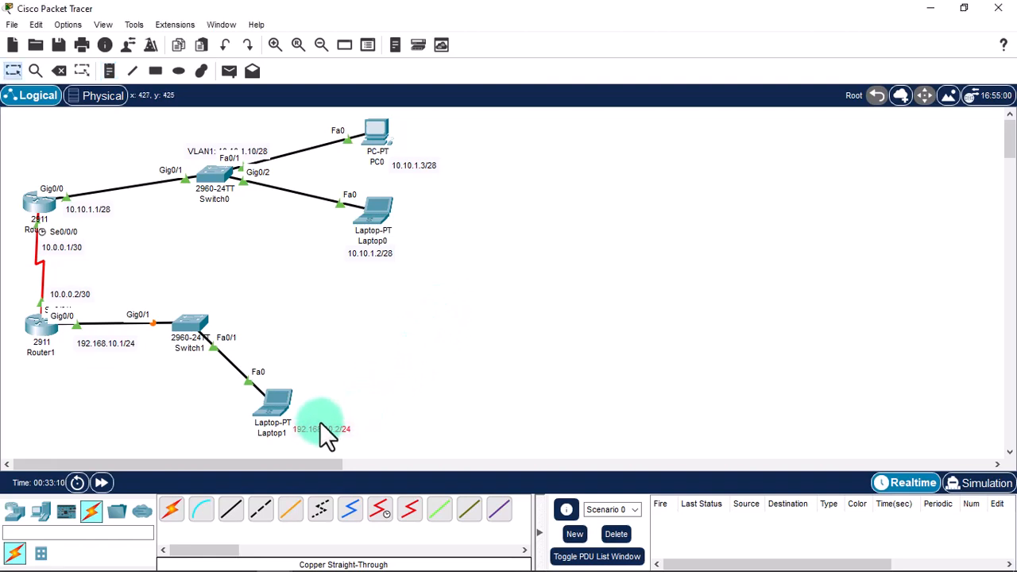
pyautogui.click(262, 413)
# Show Laptop1's desktop apps and move its window aside to reveal the topology.
pyautogui.click(370, 61)
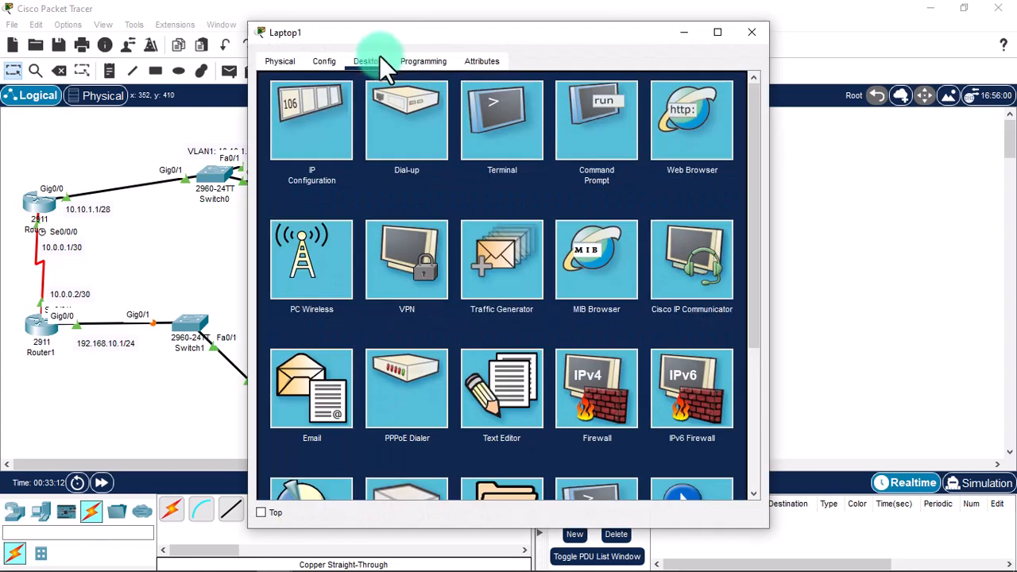
pyautogui.moveTo(501, 33); pyautogui.dragTo(739, 1)
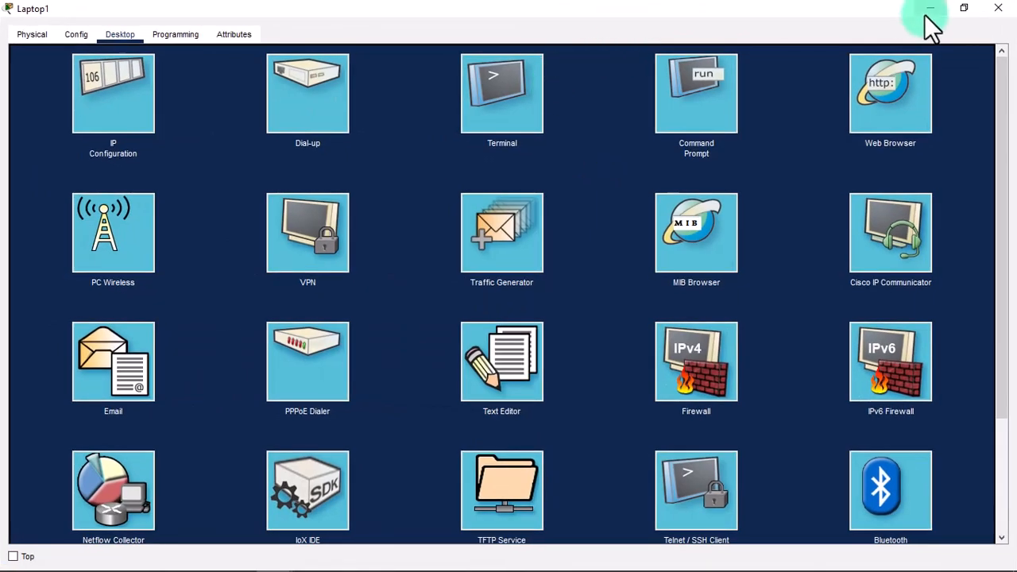
pyautogui.click(962, 10)
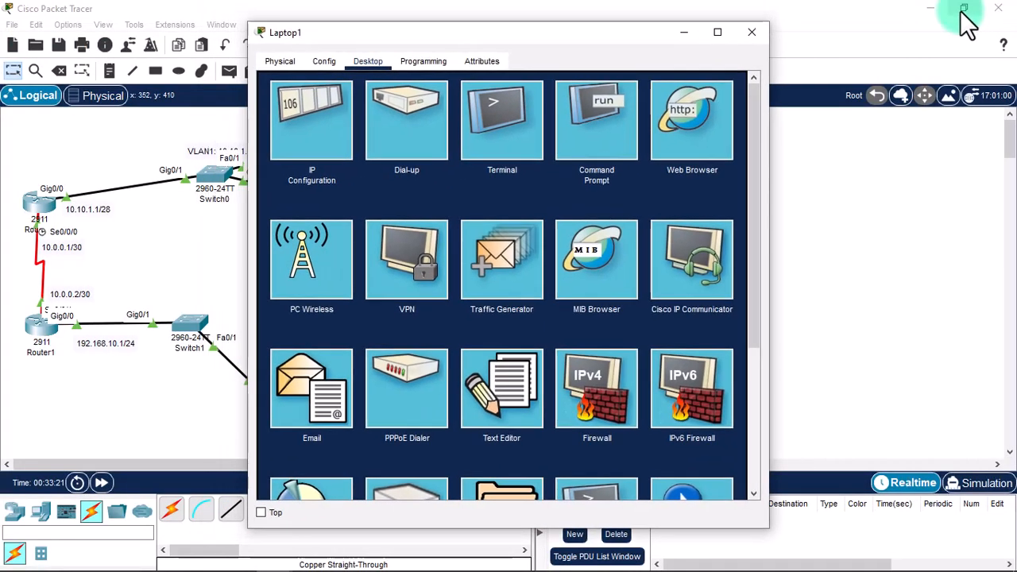
pyautogui.moveTo(600, 44); pyautogui.dragTo(829, 51)
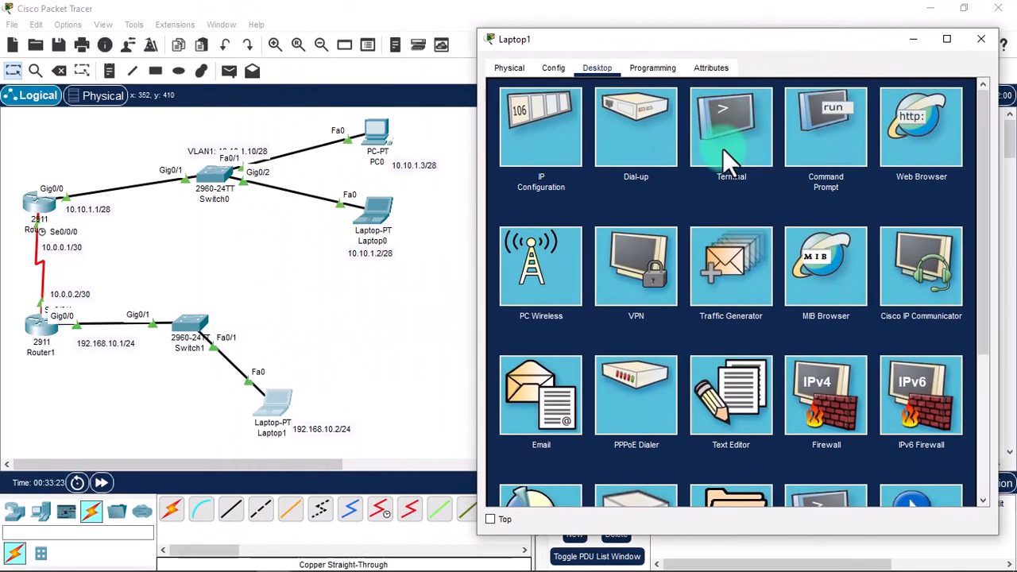
# Give Laptop1 IP 192.168.10.2, mask 255.255.255.0, gateway 192.168.10.1, then close its window.
pyautogui.click(556, 127)
pyautogui.click(735, 180)
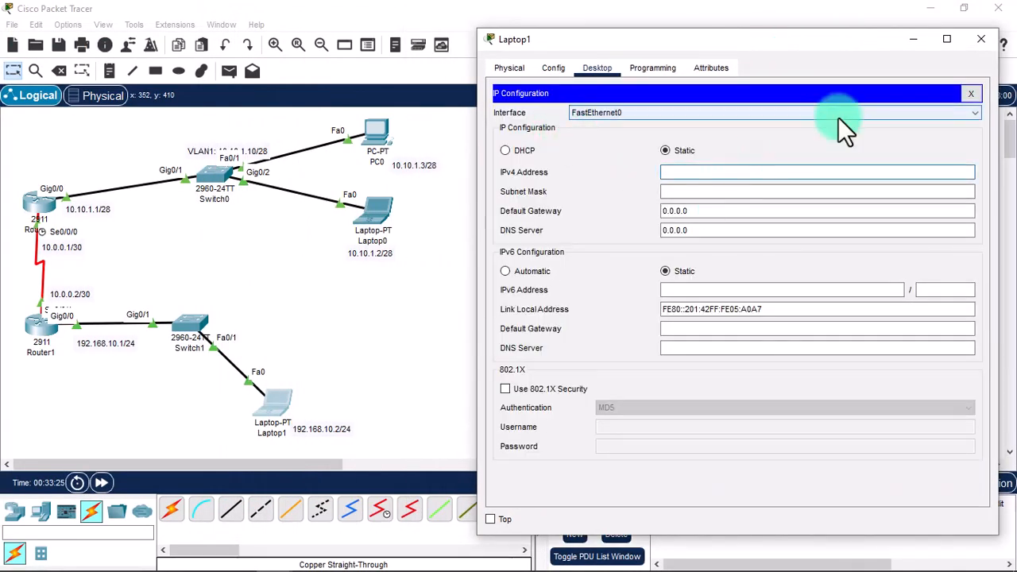
pyautogui.write('192.168.10.2')
pyautogui.press('Tab')
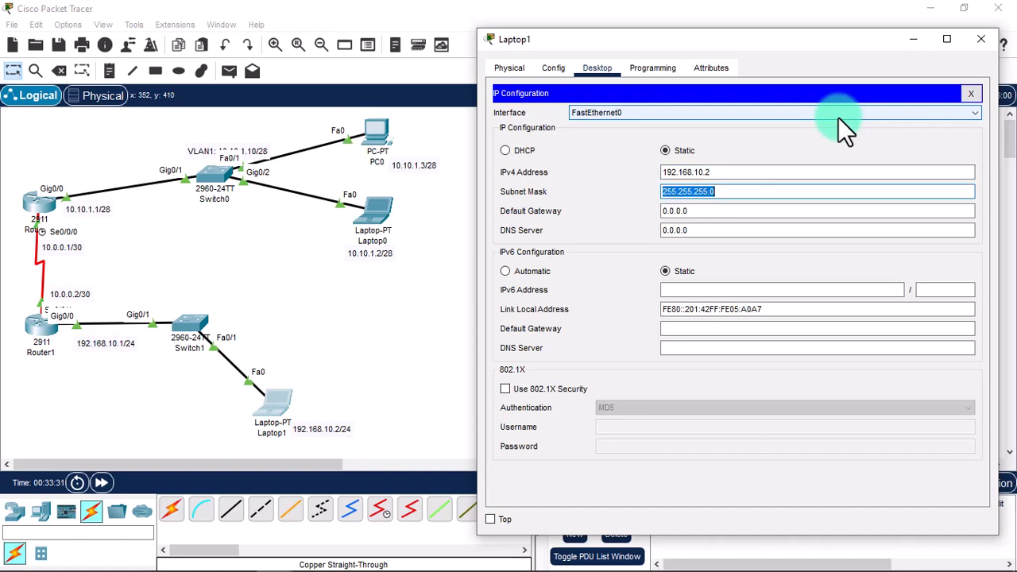
pyautogui.press('Tab')
pyautogui.write('192.168')
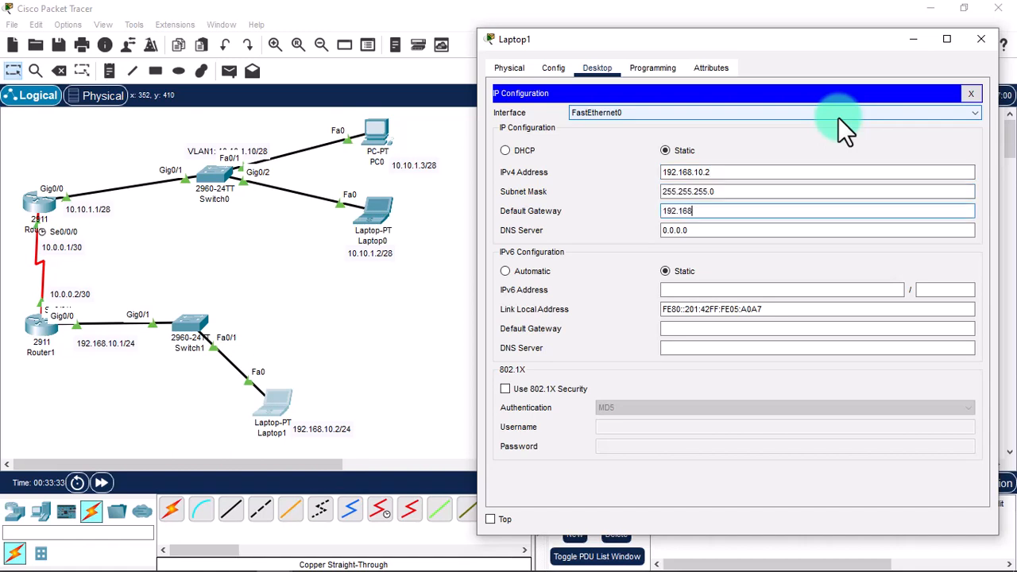
pyautogui.write('.10.1')
pyautogui.click(971, 94)
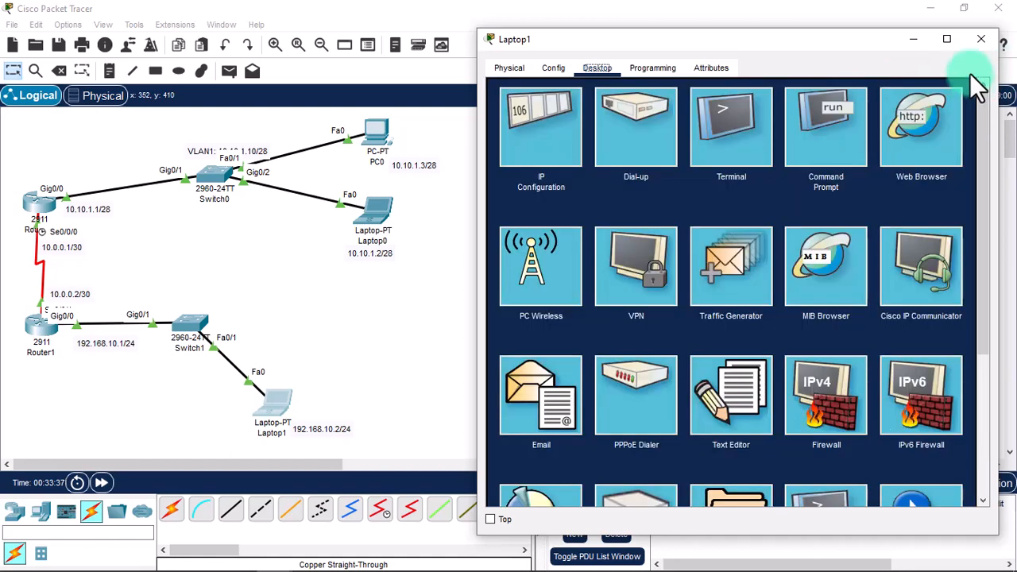
pyautogui.click(981, 38)
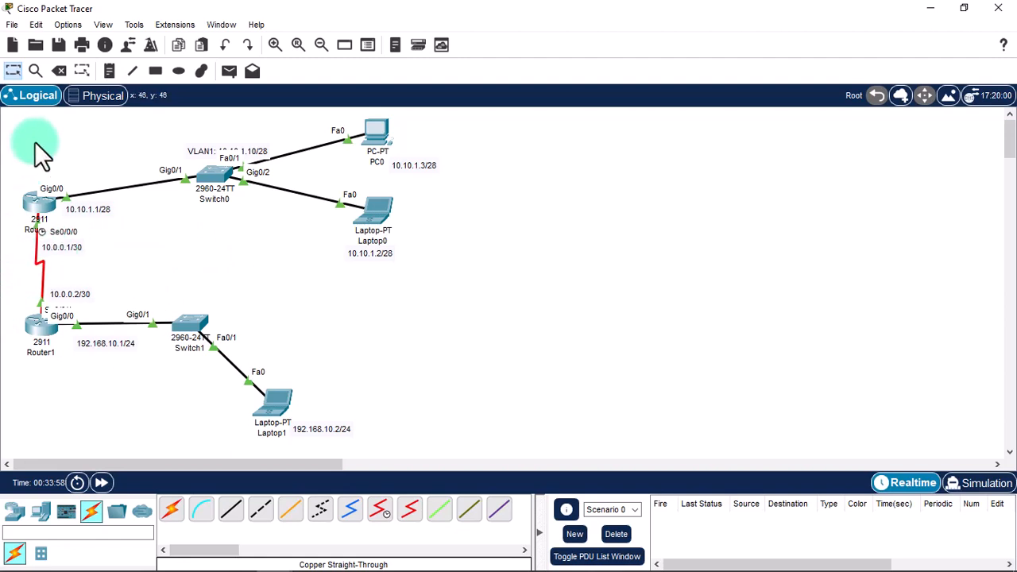
# Inspect Router0's CLI prompt for its serial interface setup, then switch to Router1's CLI.
pyautogui.click(37, 206)
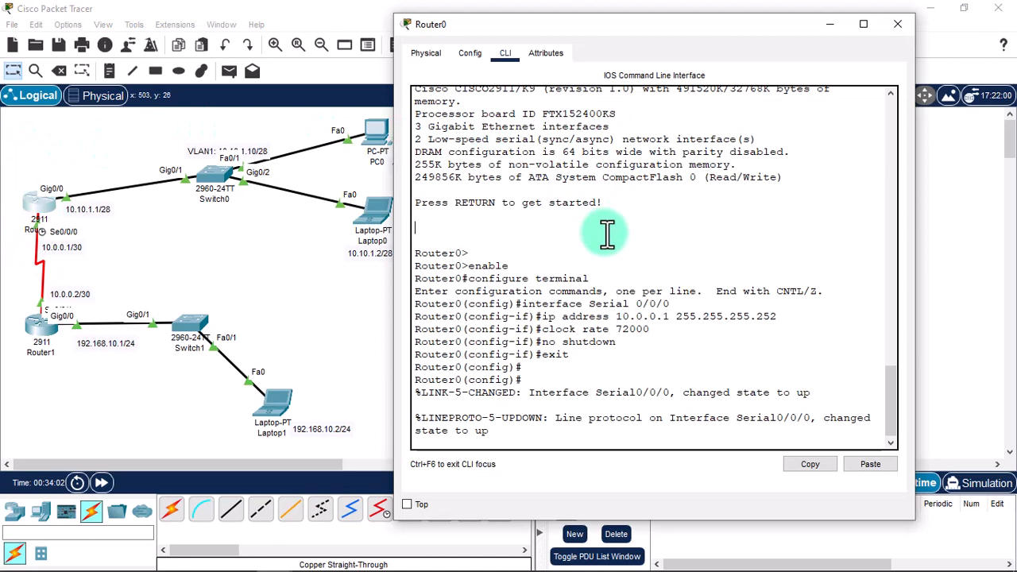
pyautogui.press('Return')
pyautogui.press('Return')
pyautogui.press('Return')
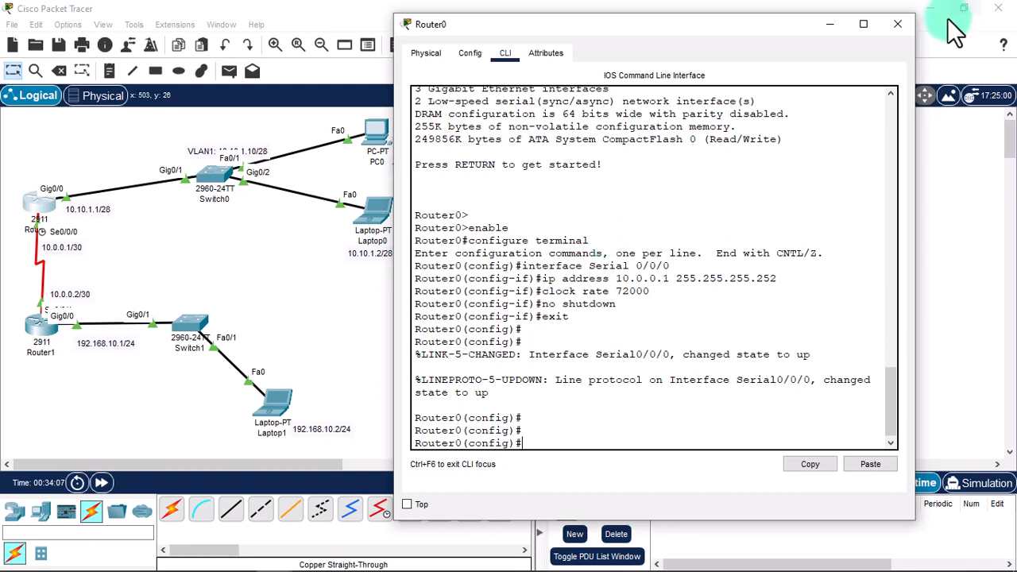
pyautogui.click(897, 24)
pyautogui.click(66, 330)
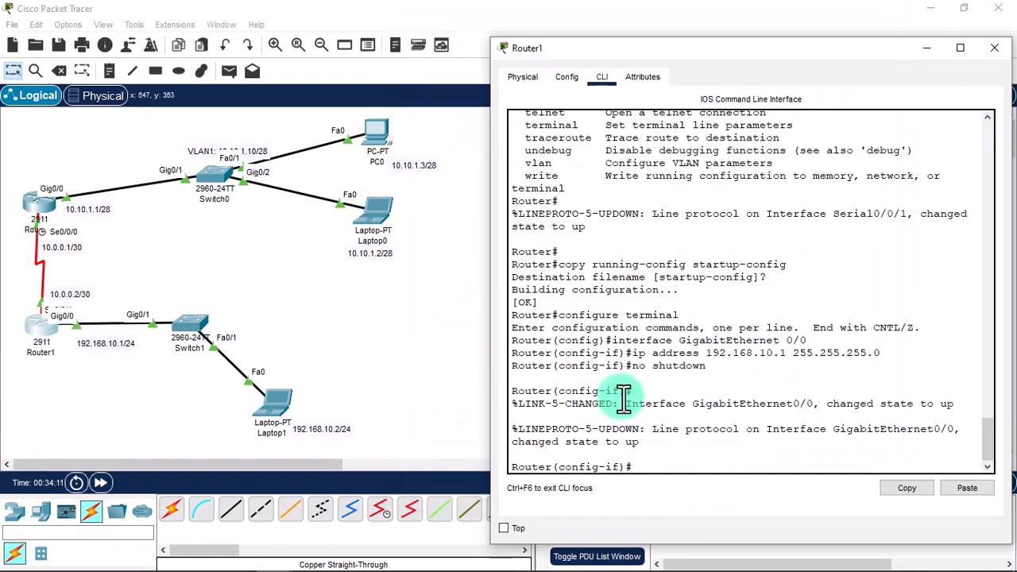
# On Router1, exit interface mode and enter 'router rip', 'version 2' and 'no auto-summary'.
pyautogui.press('Return')
pyautogui.press('Return')
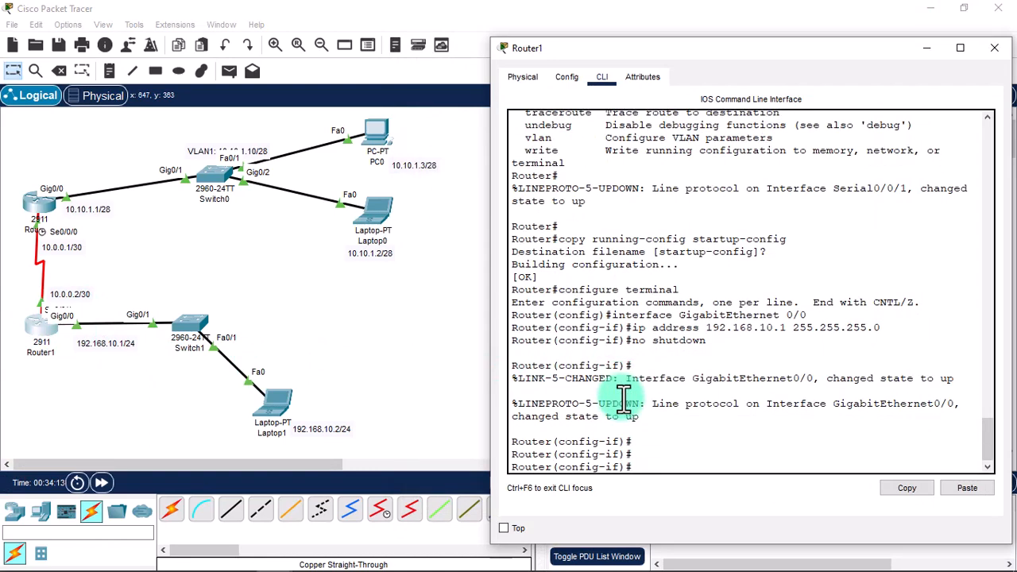
pyautogui.write('exit')
pyautogui.press('Return')
pyautogui.press('Return')
pyautogui.write('show')
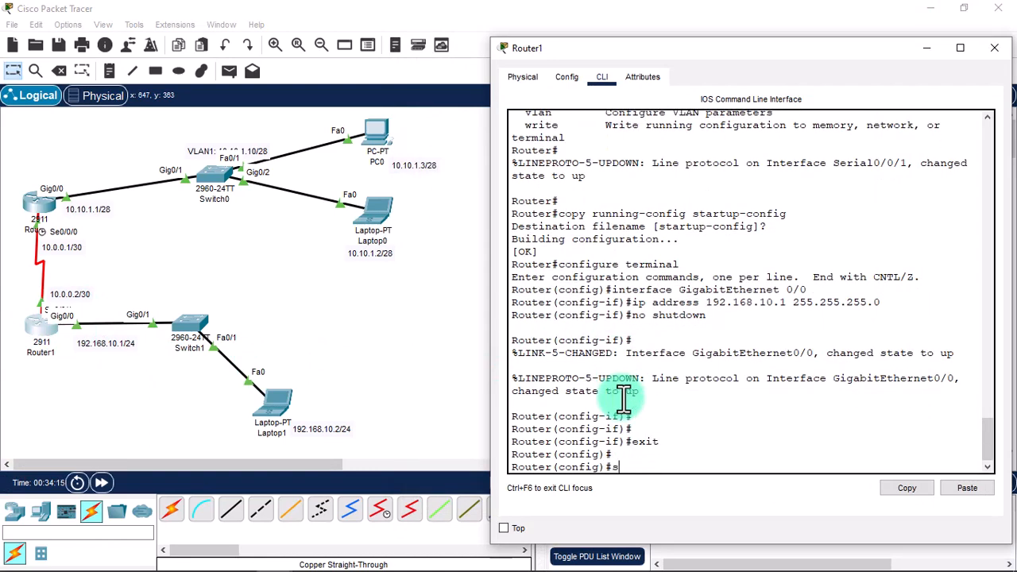
pyautogui.press('BackSpace')
pyautogui.press('BackSpace')
pyautogui.press('BackSpace')
pyautogui.press('BackSpace')
pyautogui.write('router rip')
pyautogui.press('Return')
pyautogui.write('v')
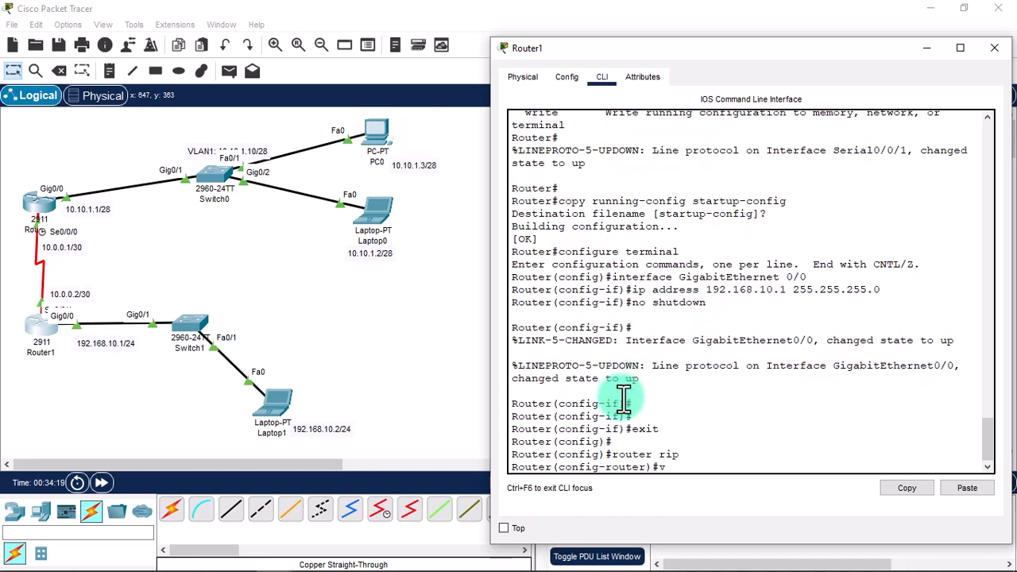
pyautogui.write('ersion 2')
pyautogui.press('Return')
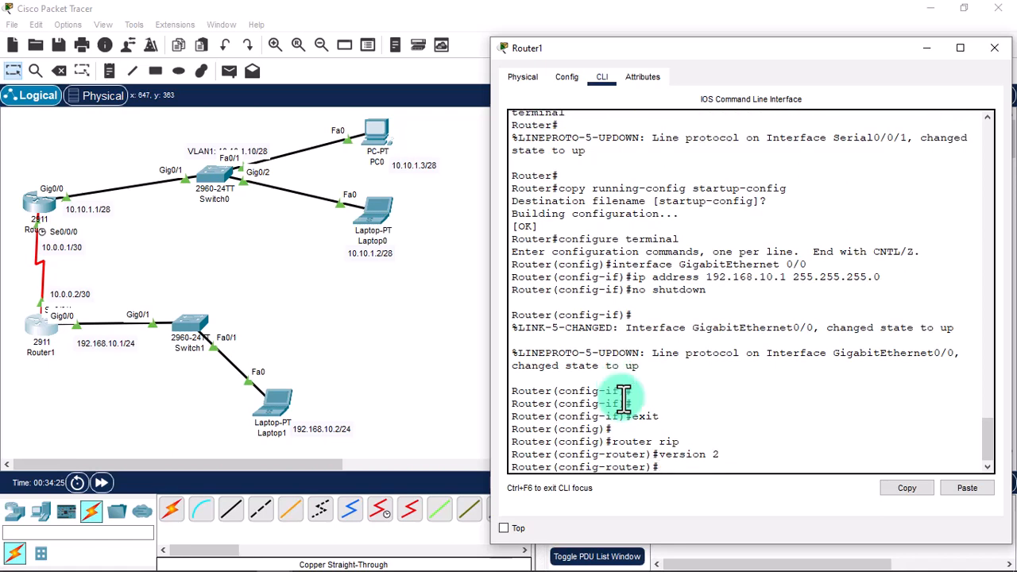
pyautogui.write('no auto-summary')
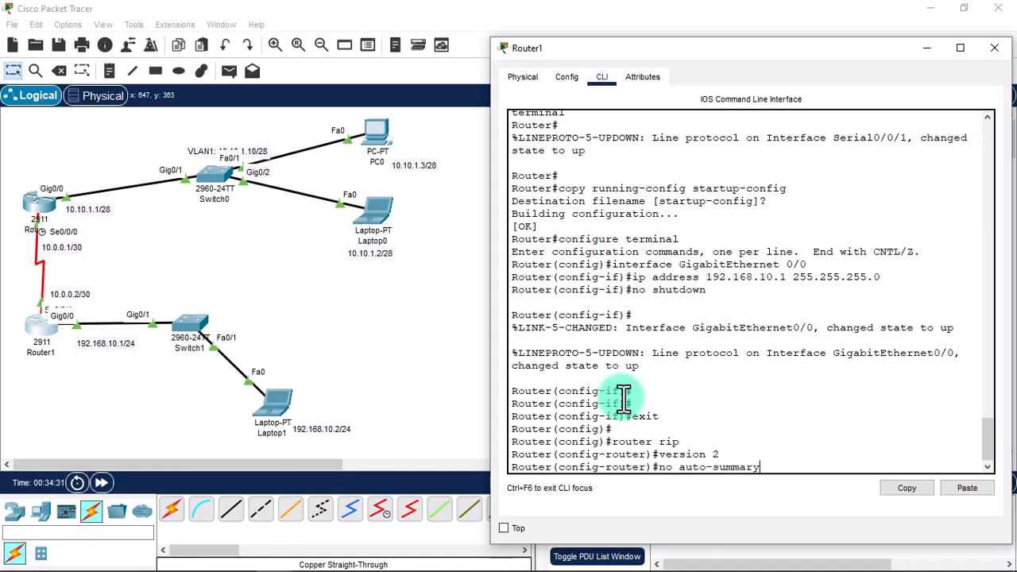
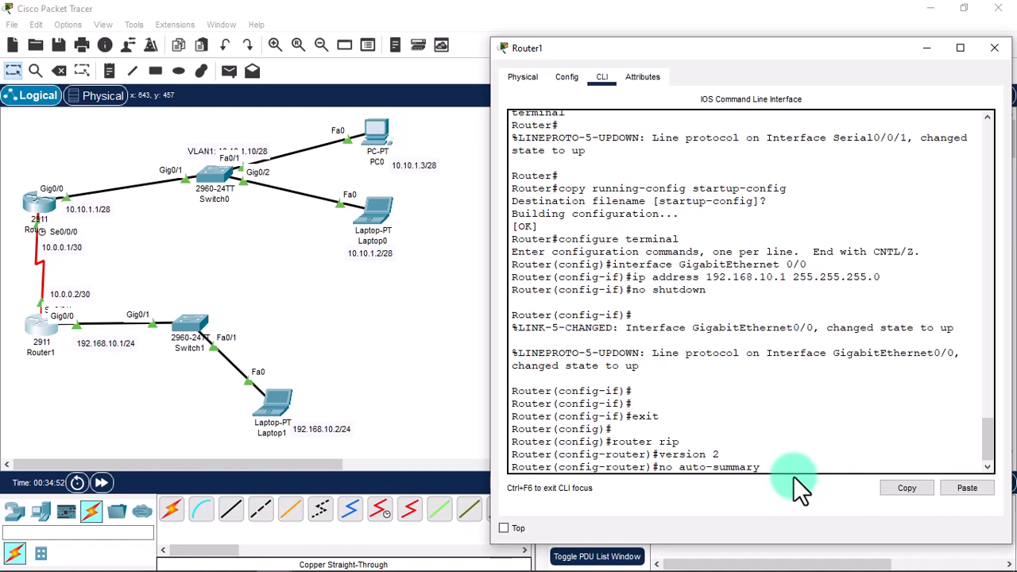
# On Router1, apply no auto-summary and advertise networks 192.168.10.0 and 10.0.0.0 in RIP.
pyautogui.press('Return')
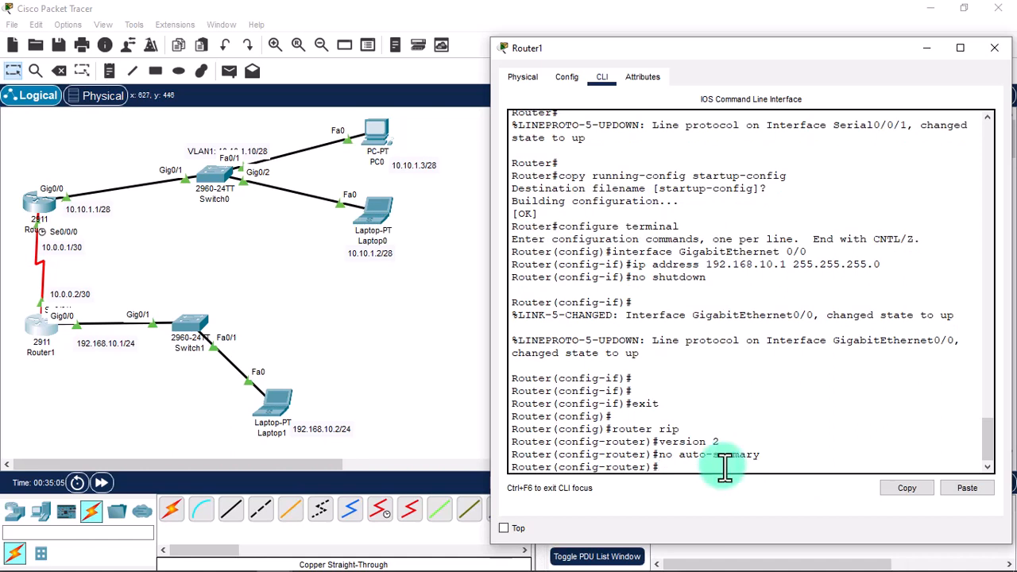
pyautogui.write('network')
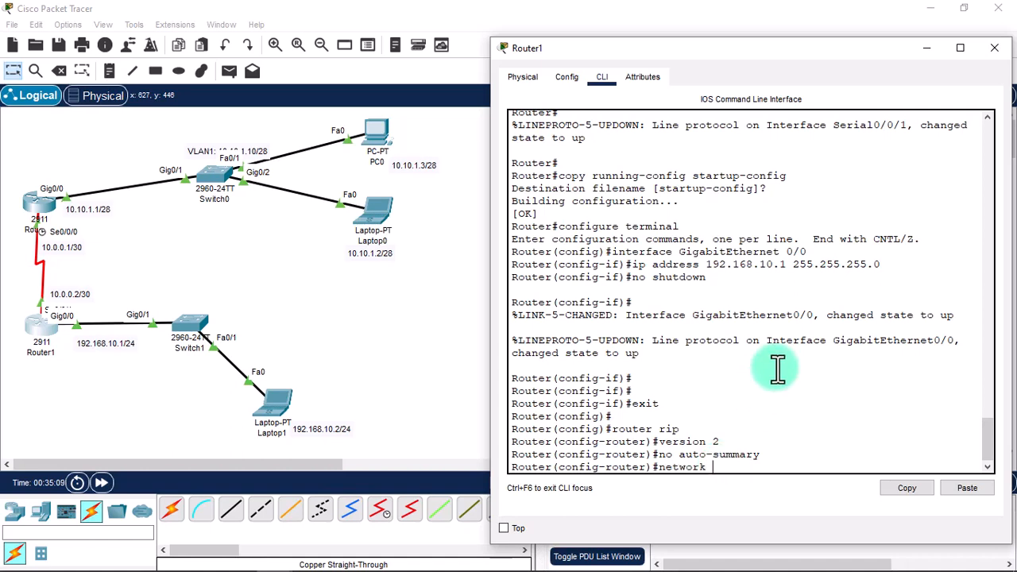
pyautogui.write(' 192.168.')
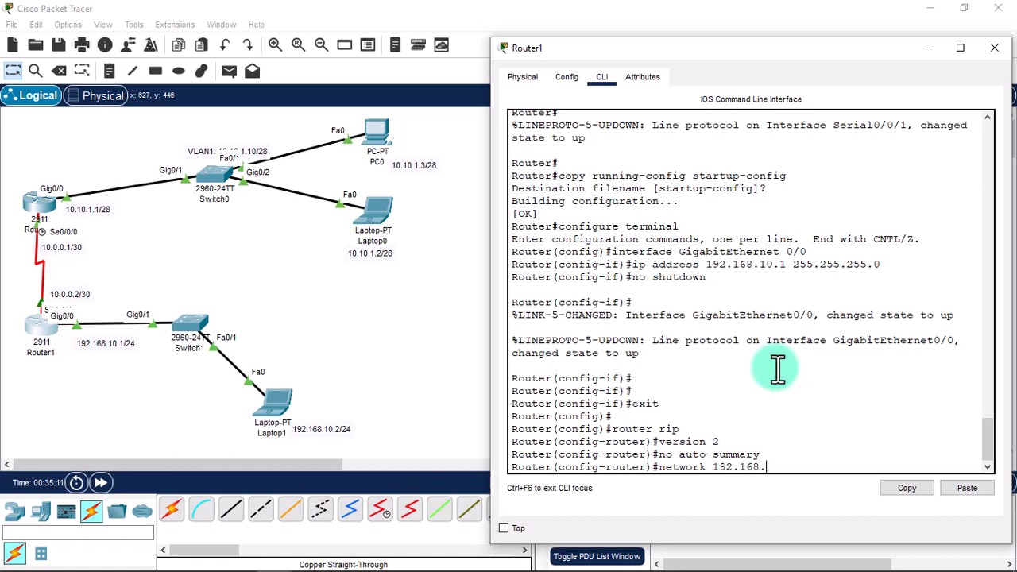
pyautogui.write('10.0')
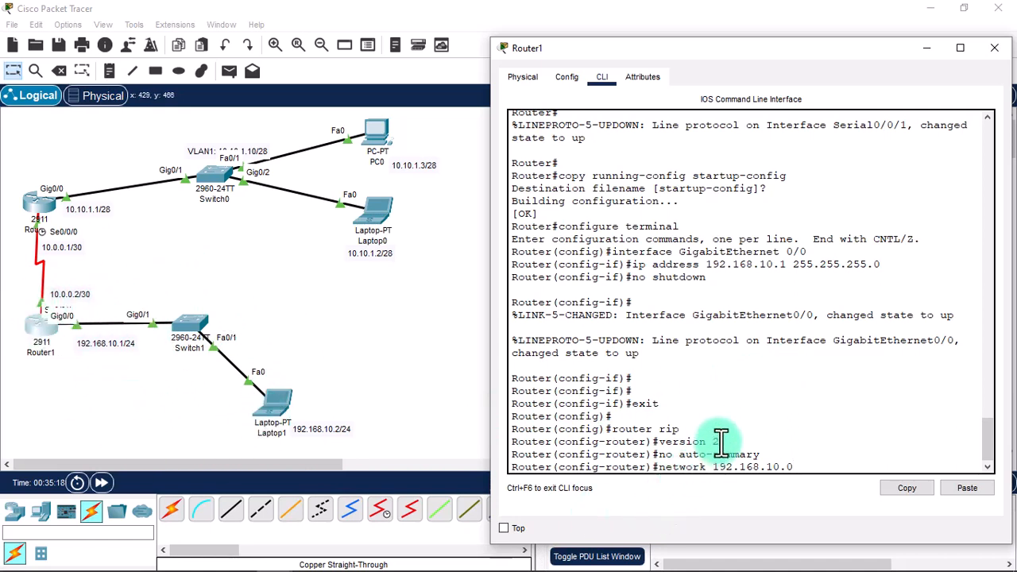
pyautogui.press('Return')
pyautogui.write('nfig-router)#n')
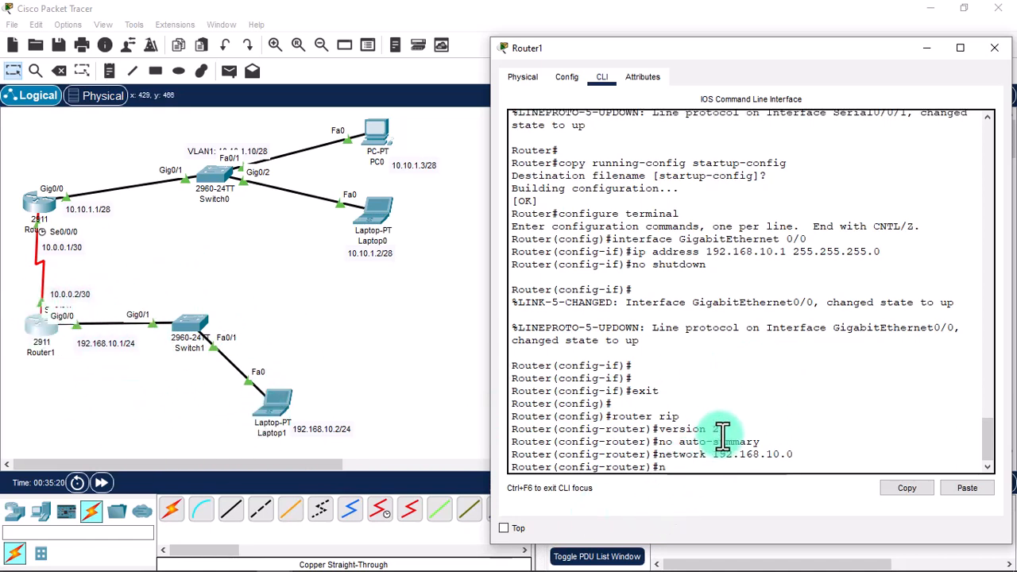
pyautogui.write('etwork 10.0.0.0')
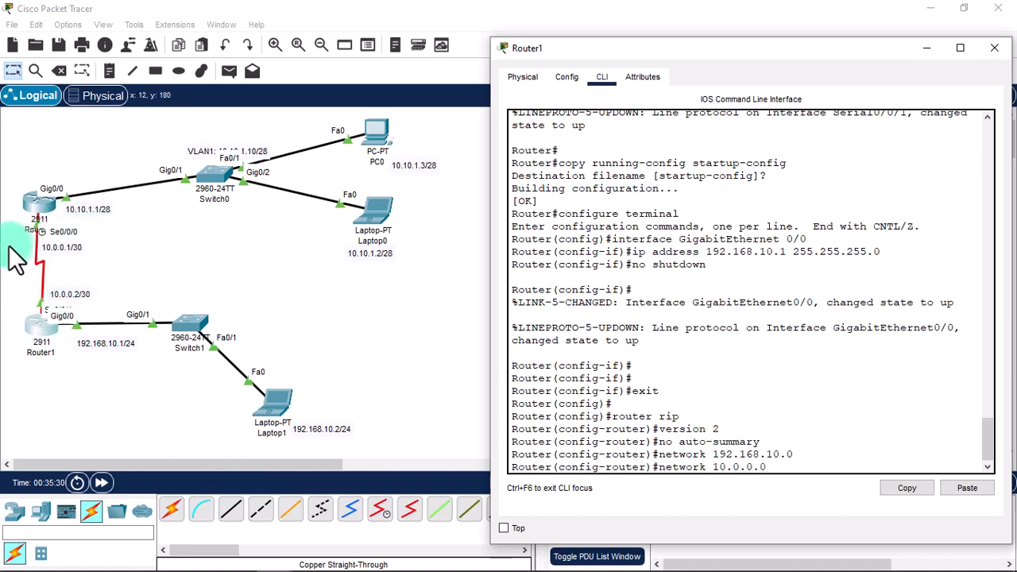
pyautogui.press('Return')
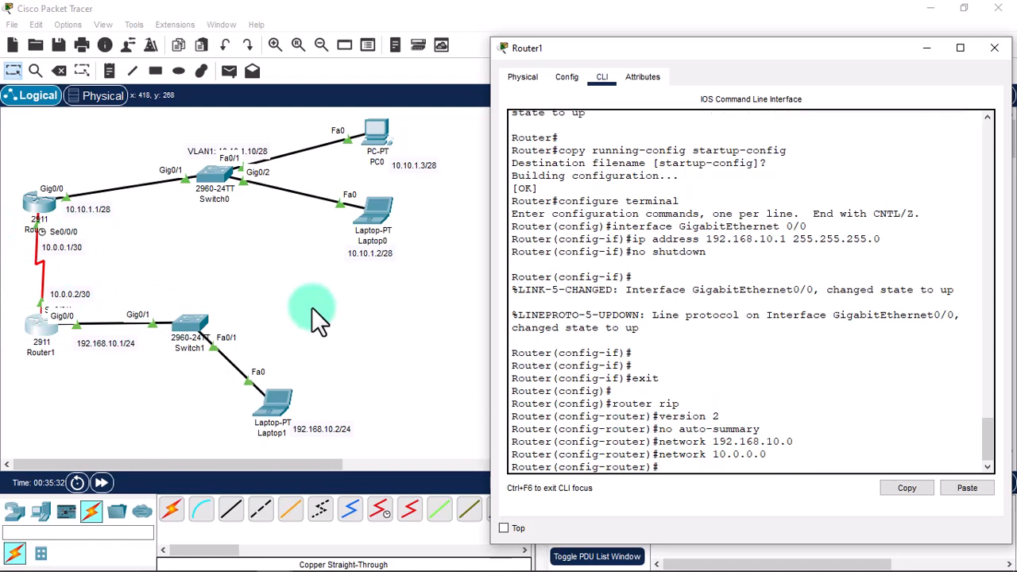
# Exit to privileged mode and save Router1's running-config to startup-config.
pyautogui.write('exit')
pyautogui.press('Return')
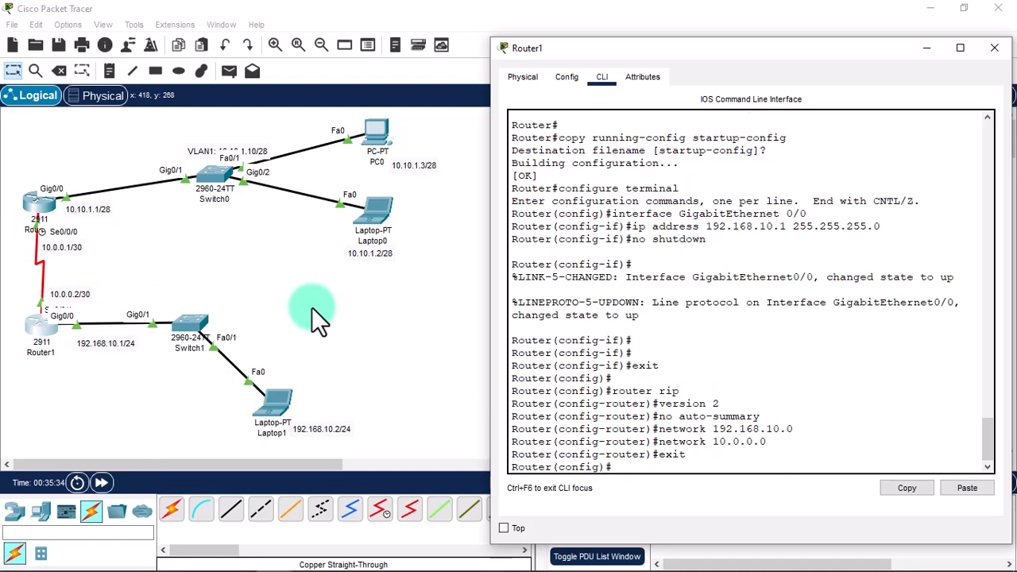
pyautogui.write('exit')
pyautogui.press('Return')
pyautogui.write('cop')
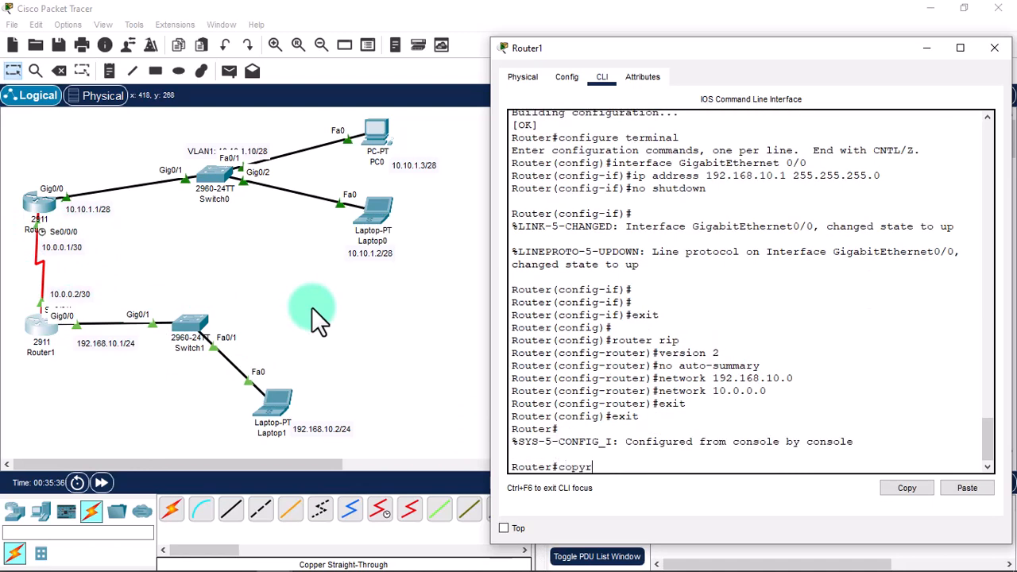
pyautogui.write('y running-conf')
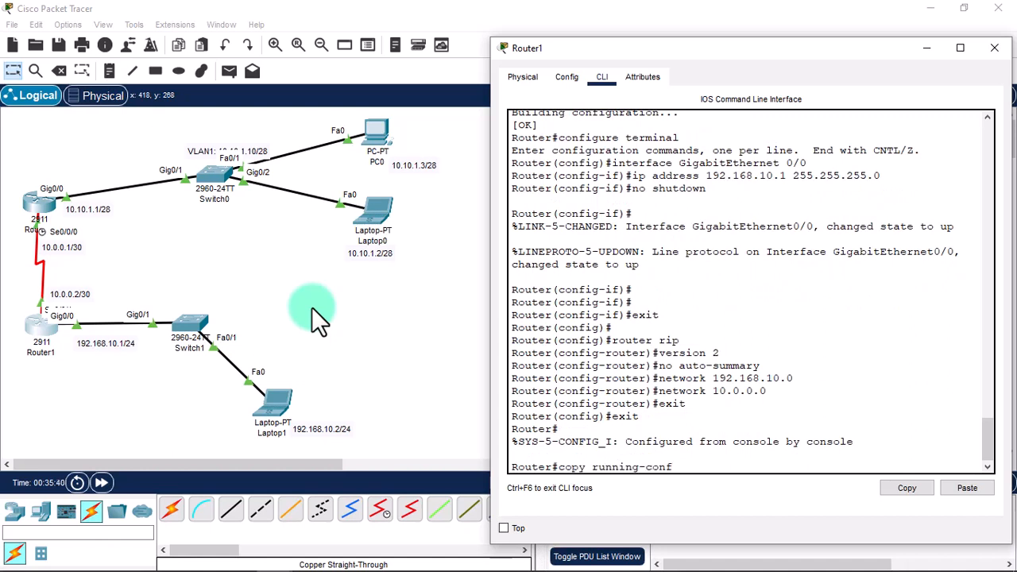
pyautogui.write('ig startup-config')
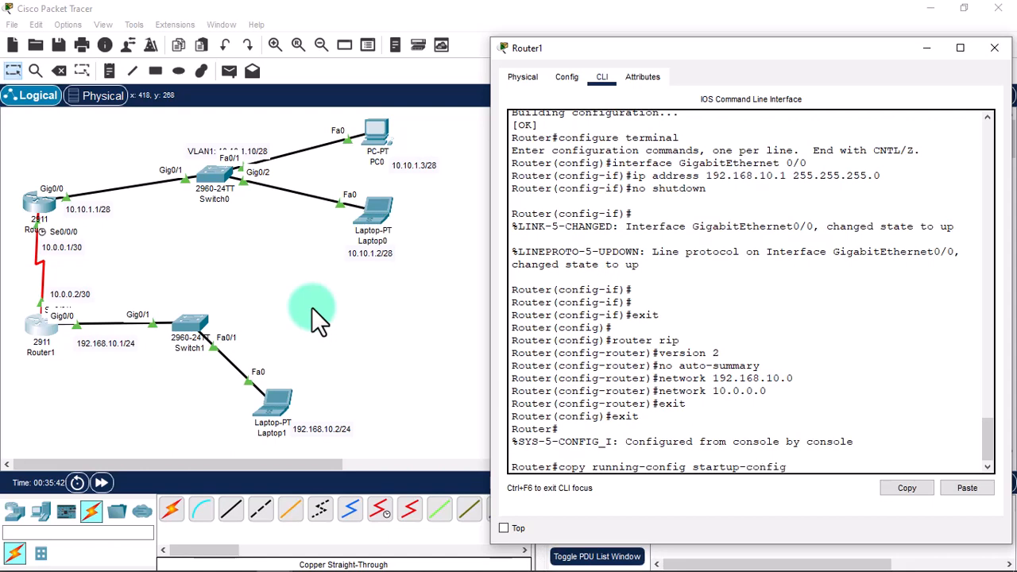
pyautogui.press('Return')
pyautogui.press('Return')
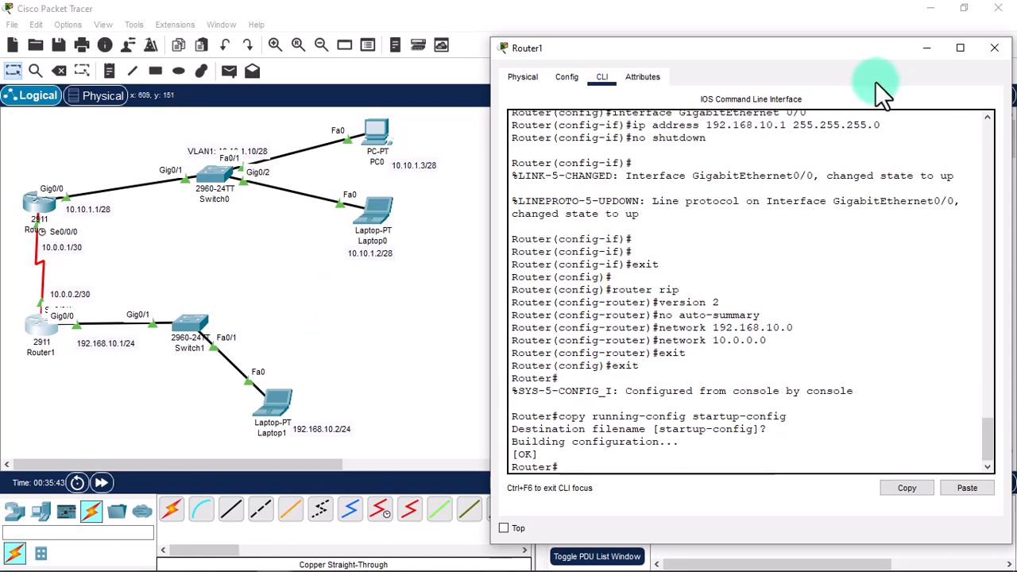
# Close Router1's console and end Laptop0's SSH session to SwitchA.
pyautogui.click(994, 48)
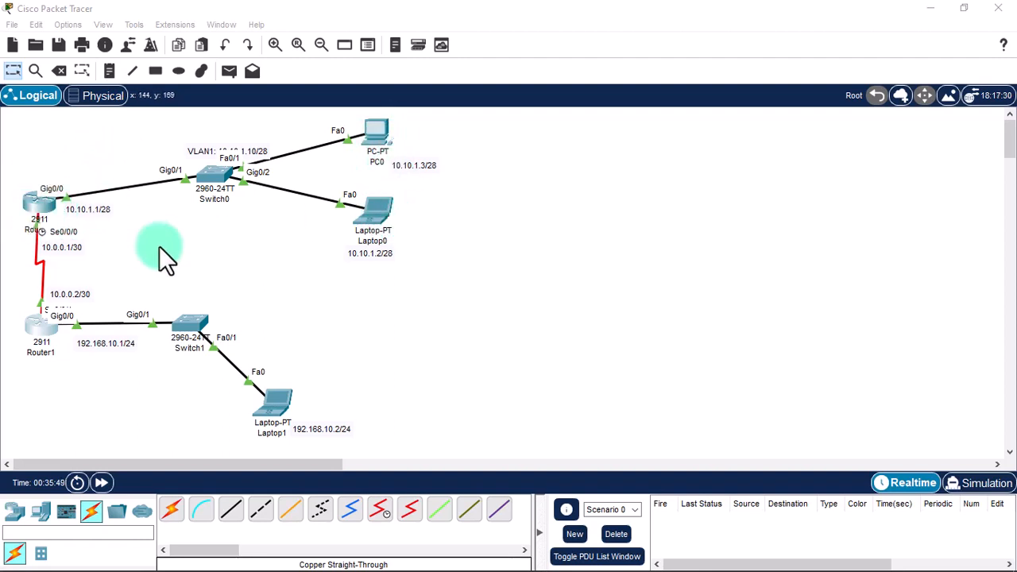
pyautogui.click(373, 213)
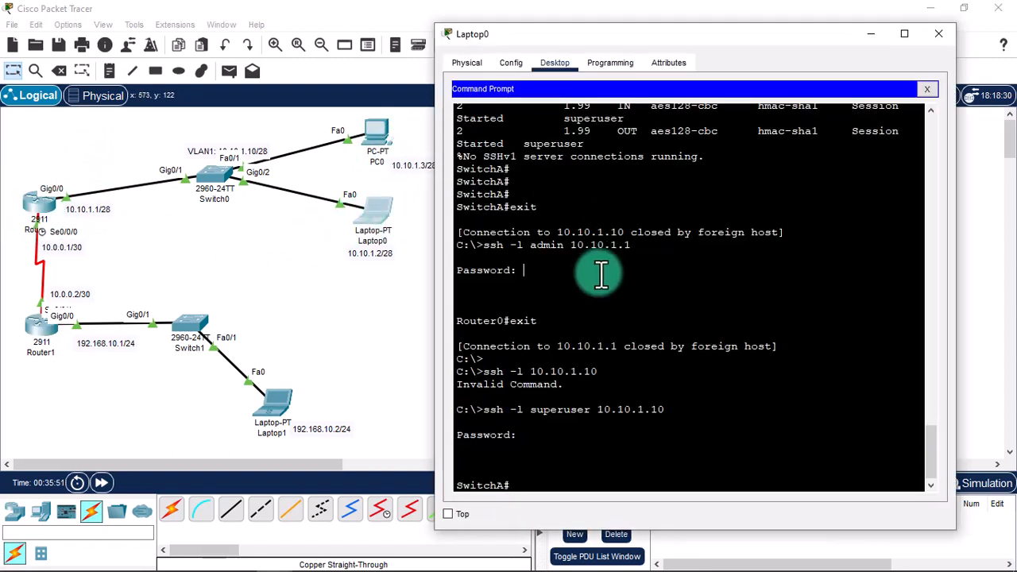
pyautogui.press('Return')
pyautogui.press('Return')
pyautogui.press('Return')
pyautogui.write('exit')
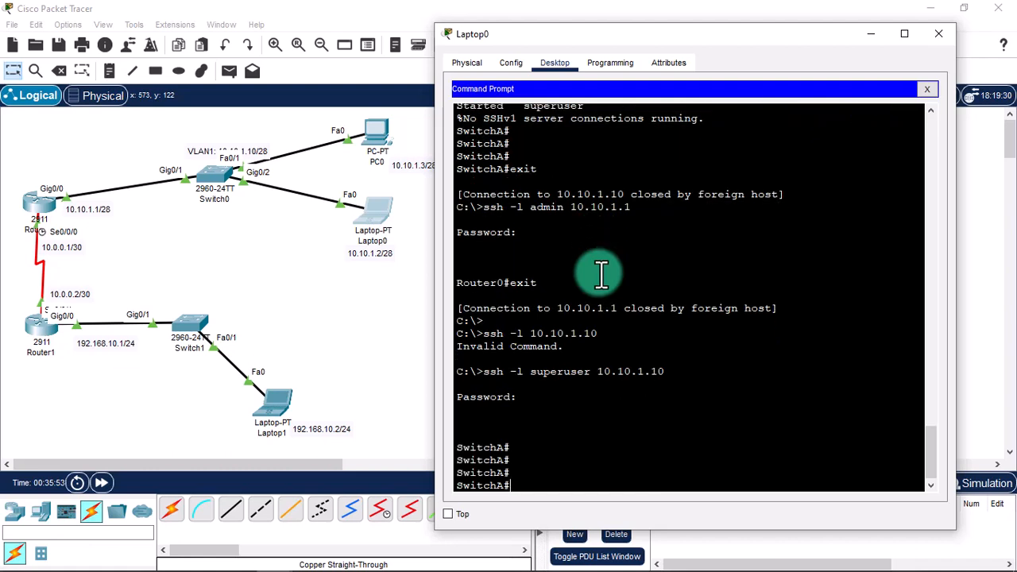
pyautogui.press('Return')
pyautogui.press('Return')
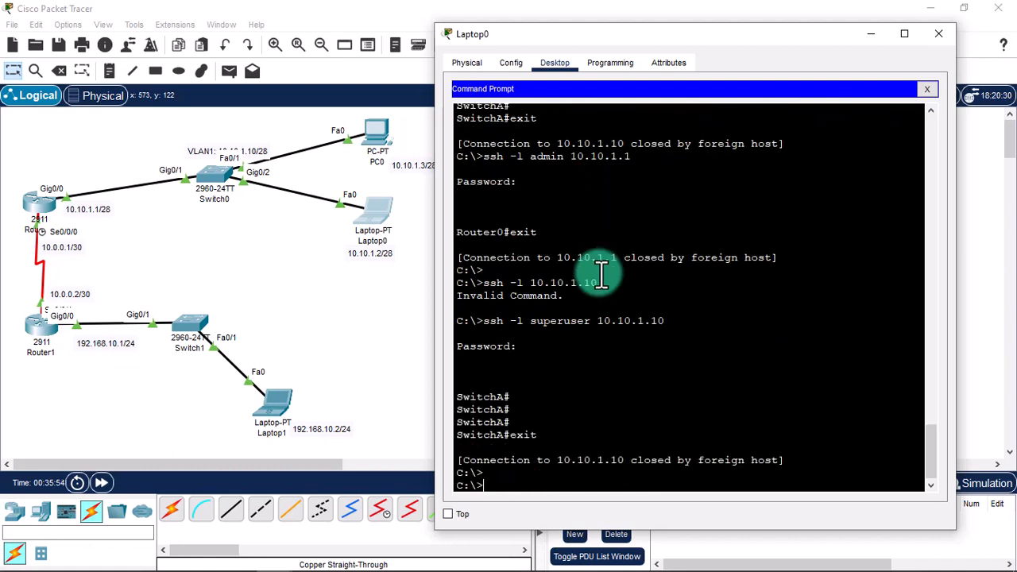
# From Laptop0, SSH into Router0 at 10.10.1.1 as admin and enter the password.
pyautogui.write('ssh -l admin 10.10.1.1')
pyautogui.press('Return')
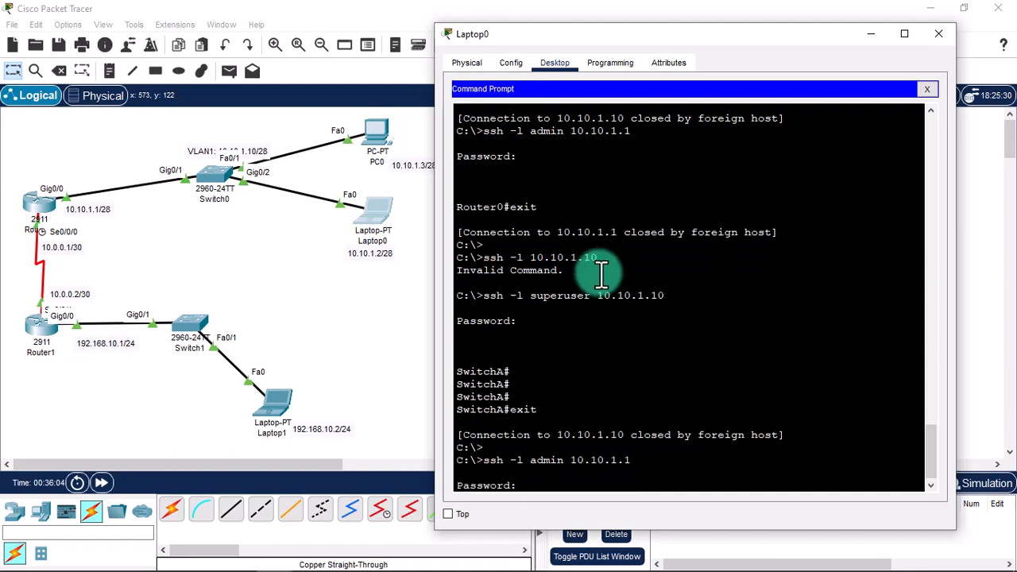
pyautogui.press('Return')
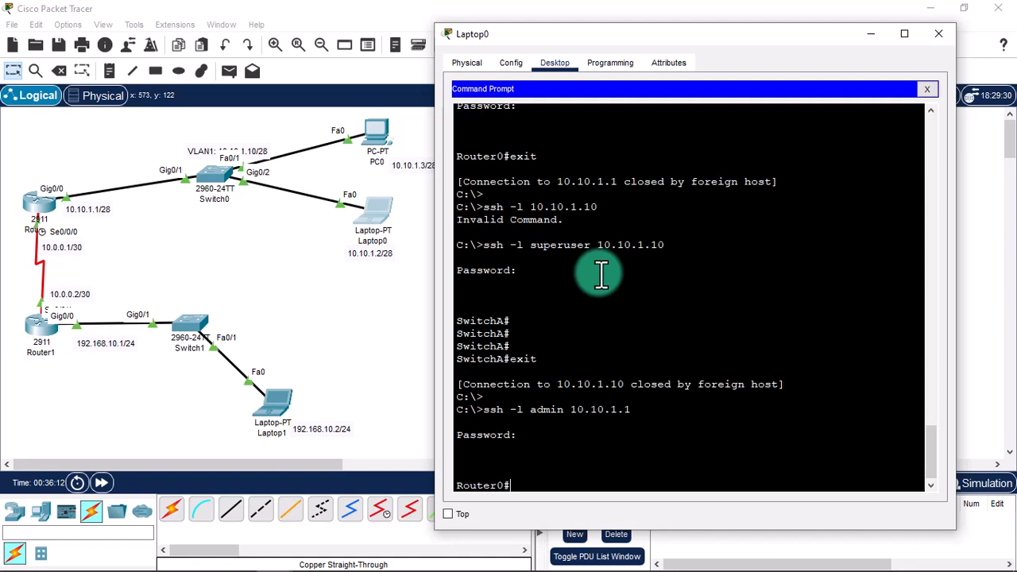
# On Router0, enable RIP version 2 with no auto-summary.
pyautogui.write('configure terminal')
pyautogui.press('Return')
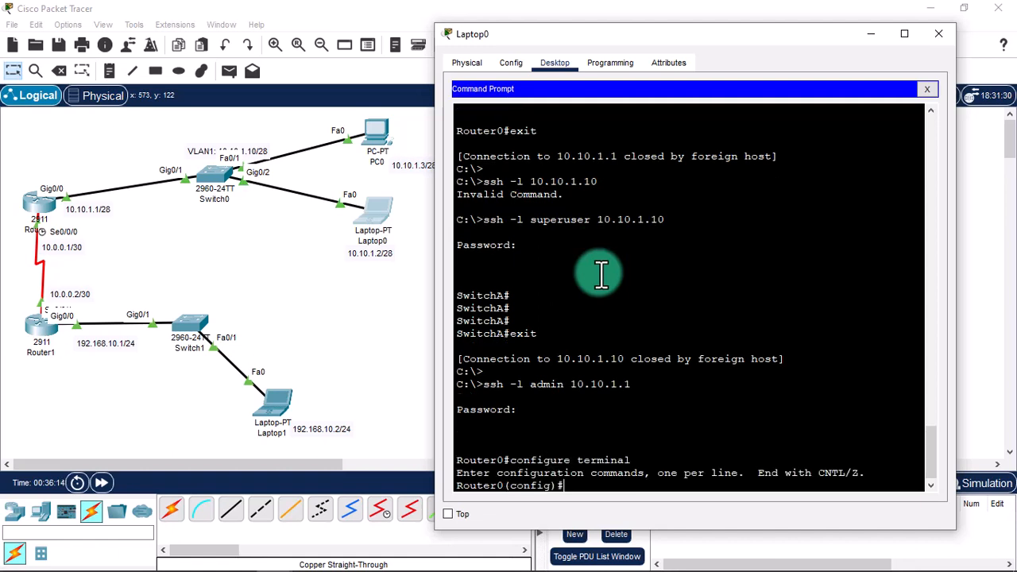
pyautogui.write('router rip')
pyautogui.press('Return')
pyautogui.write('version 2')
pyautogui.press('Return')
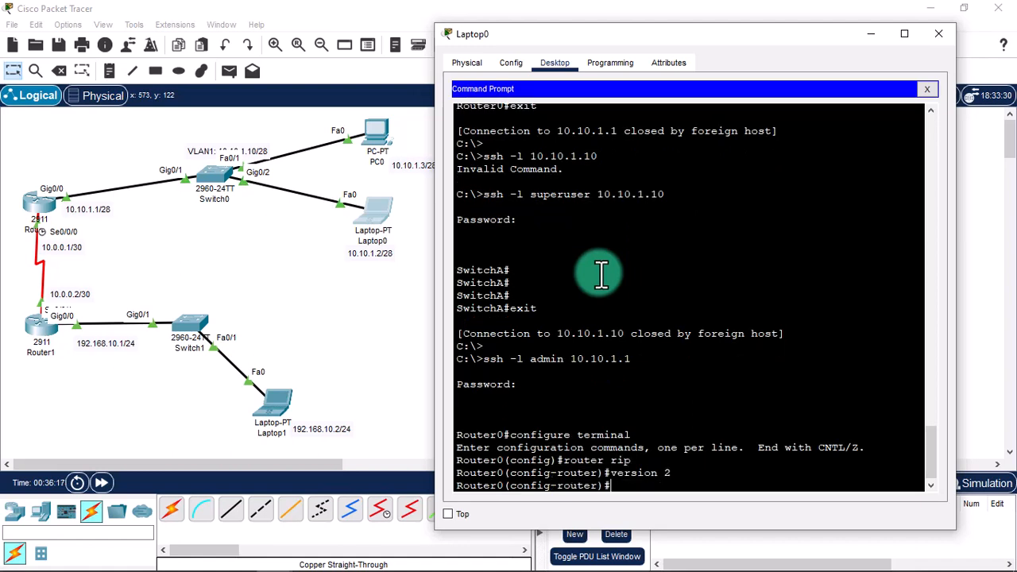
pyautogui.write('no auto-summary')
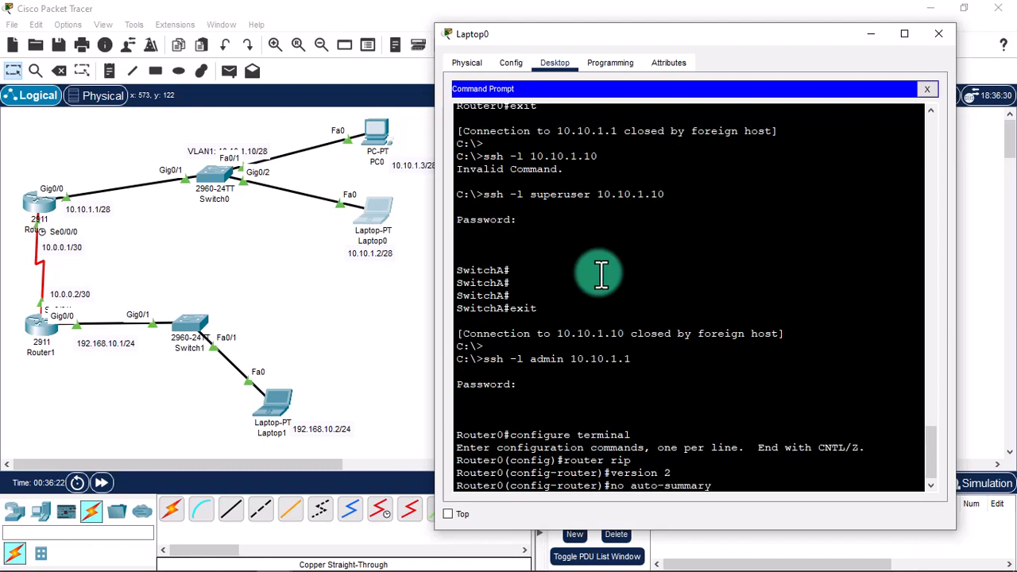
pyautogui.press('Return')
# Advertise networks 10.10.1.0 and 10.0.0.0 in Router0's RIP process.
pyautogui.write('network')
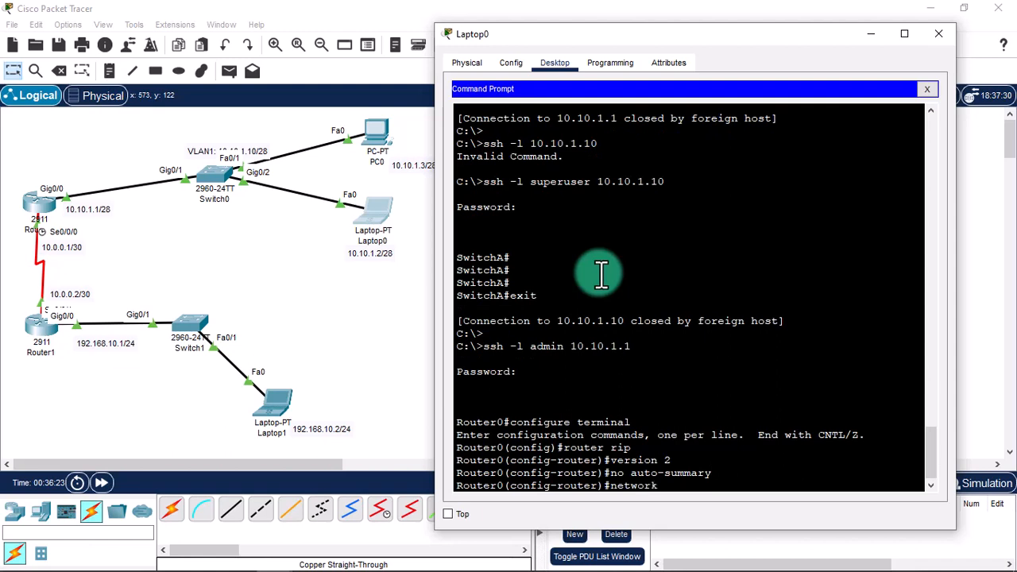
pyautogui.write(' 10.10.1.0')
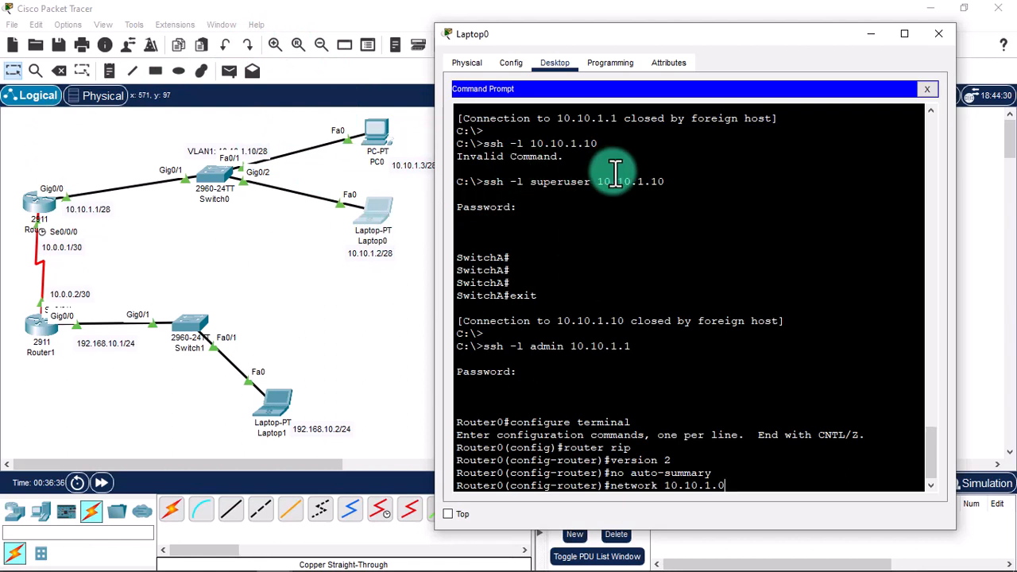
pyautogui.press('Return')
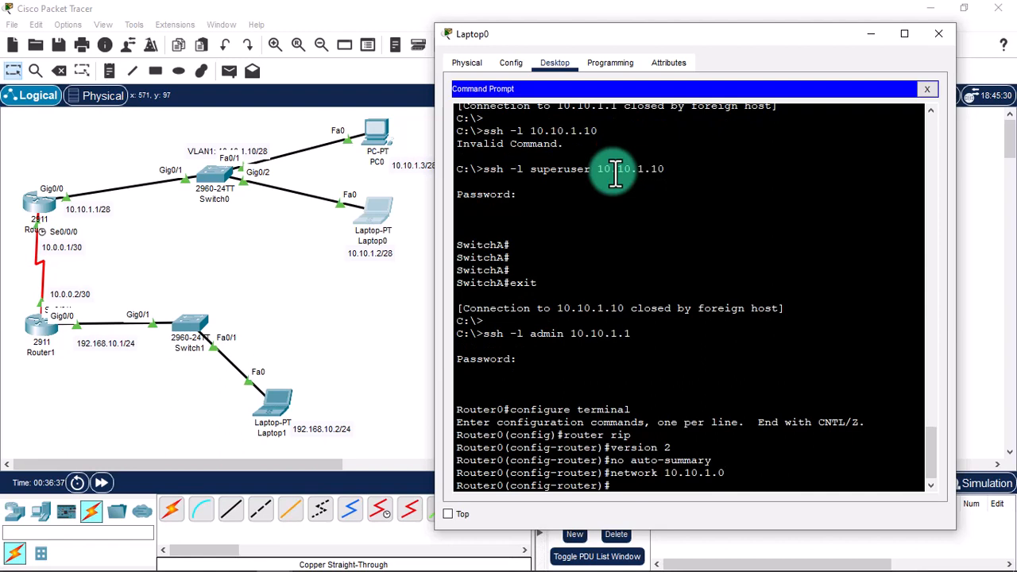
pyautogui.write('network 10.0.0.0')
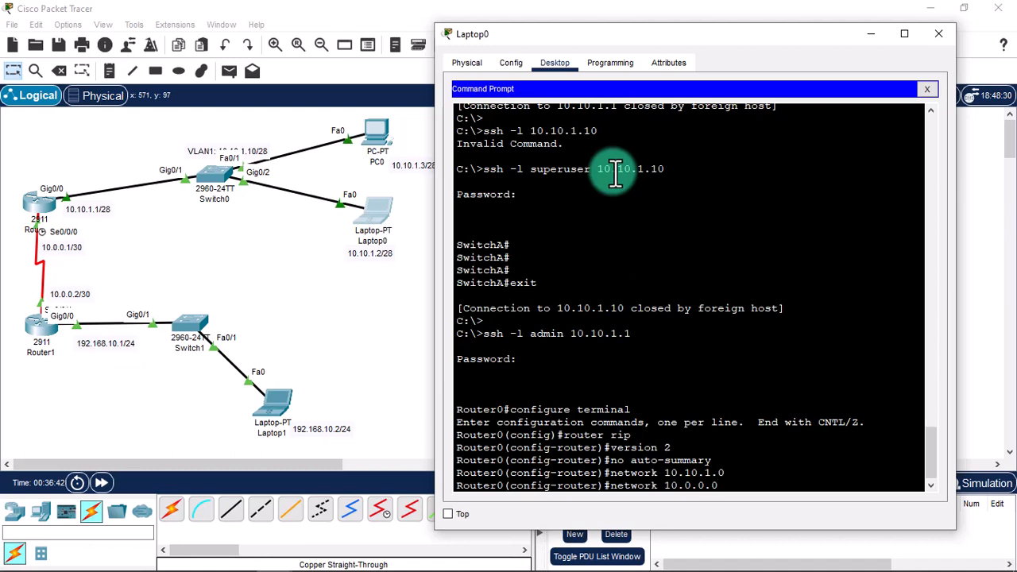
pyautogui.press('Return')
# Exit to privileged mode and save Router0's running-config to startup-config.
pyautogui.write('exit')
pyautogui.press('Return')
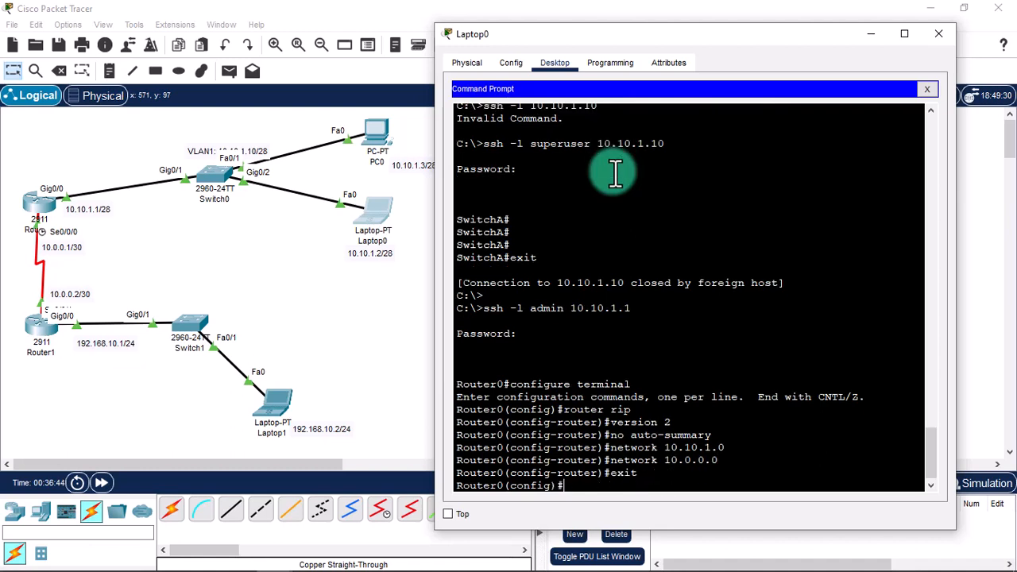
pyautogui.write('exit')
pyautogui.press('Return')
pyautogui.press('Return')
pyautogui.write('copy')
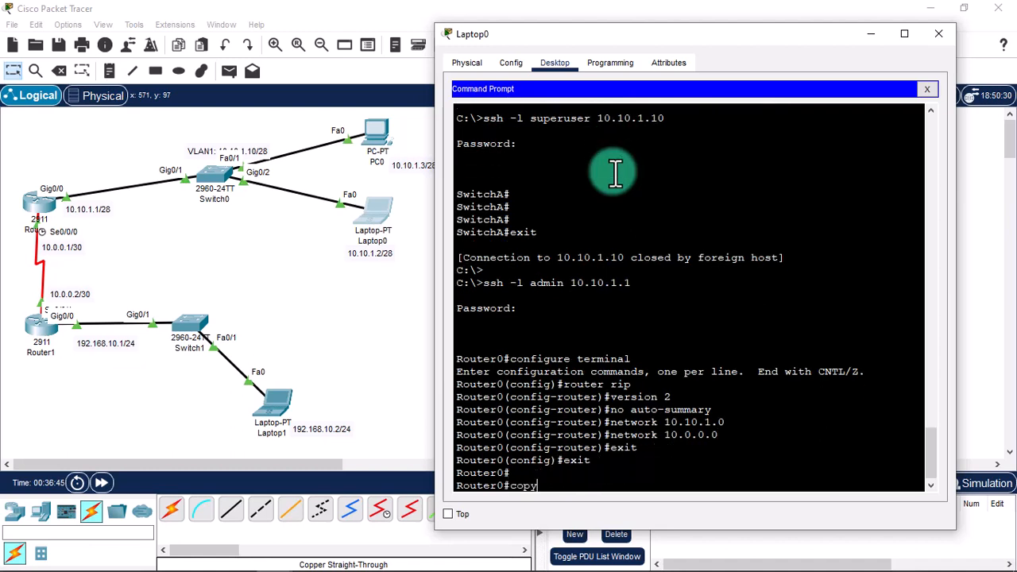
pyautogui.write(' running-c')
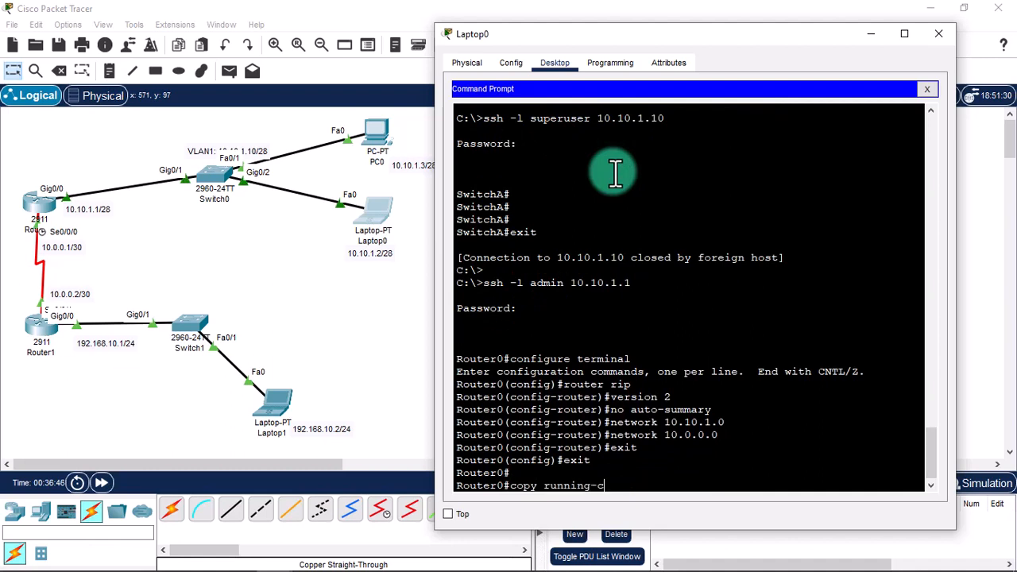
pyautogui.write('onfig startup-config')
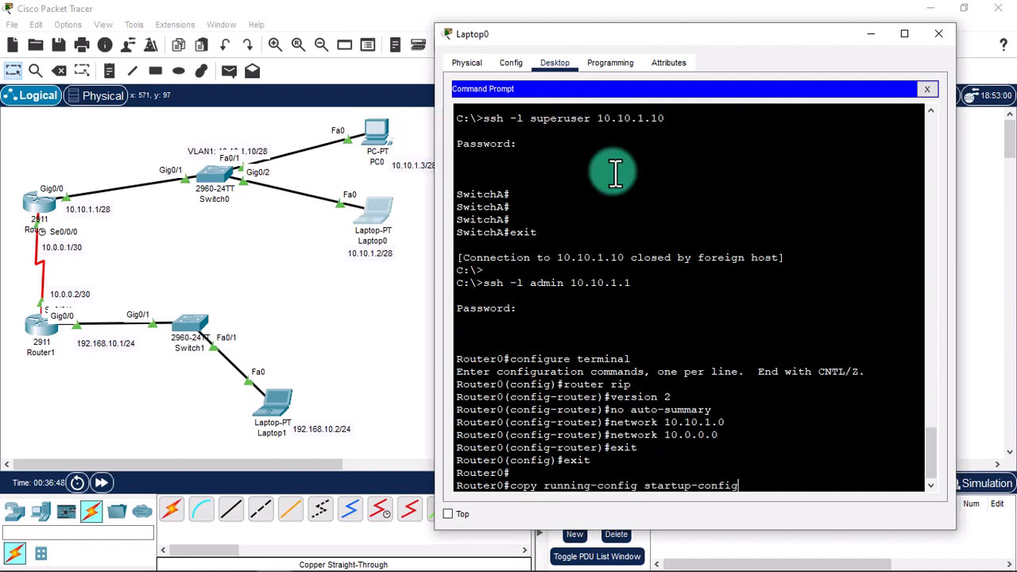
pyautogui.press('Return')
pyautogui.press('Return')
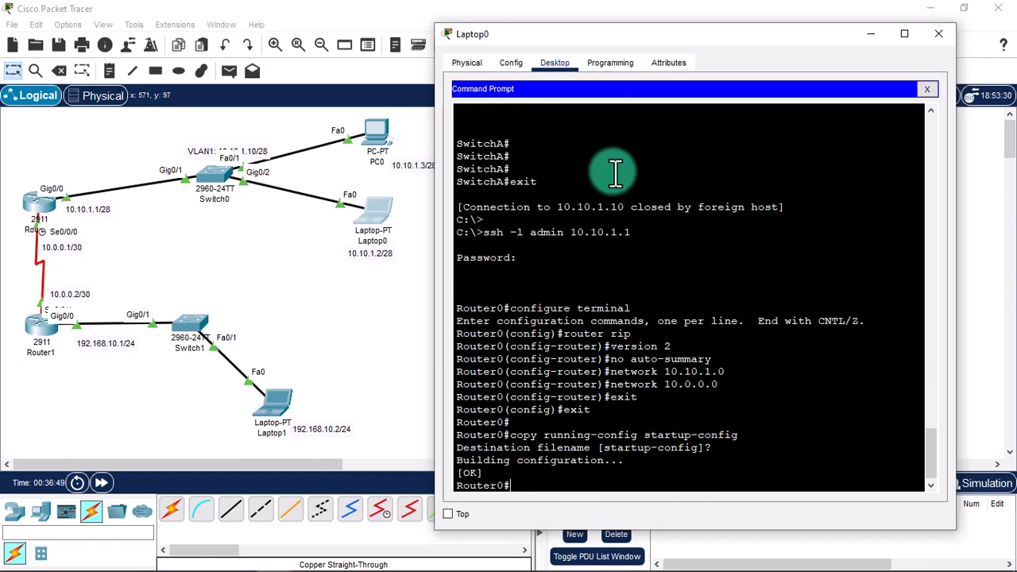
pyautogui.write('show ip route')
pyautogui.press('Return')
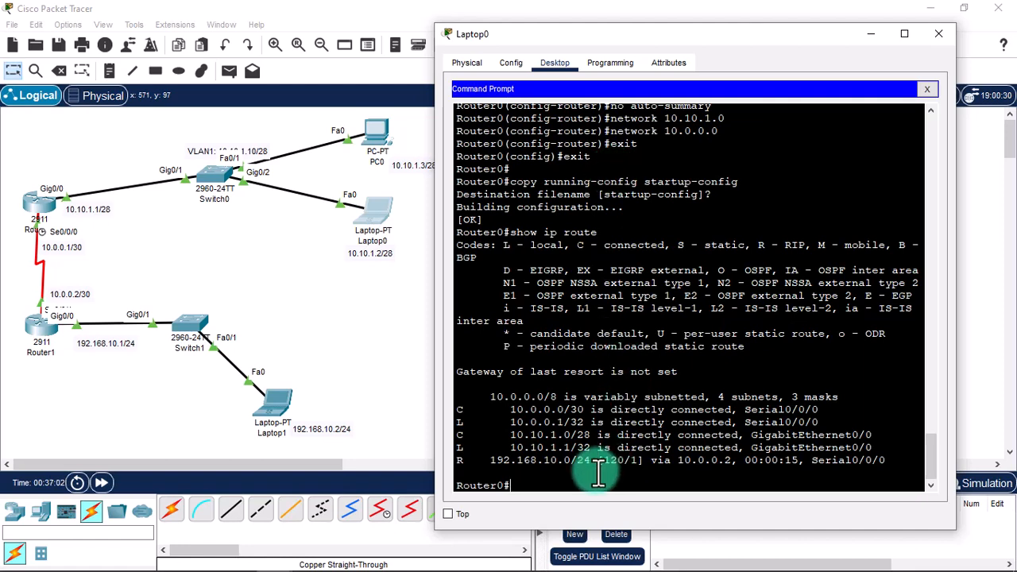
# Highlight the RIP-learned 192.168.10.0/24 route in Router0's routing table.
pyautogui.moveTo(491, 461); pyautogui.dragTo(632, 465)
pyautogui.click(626, 460)
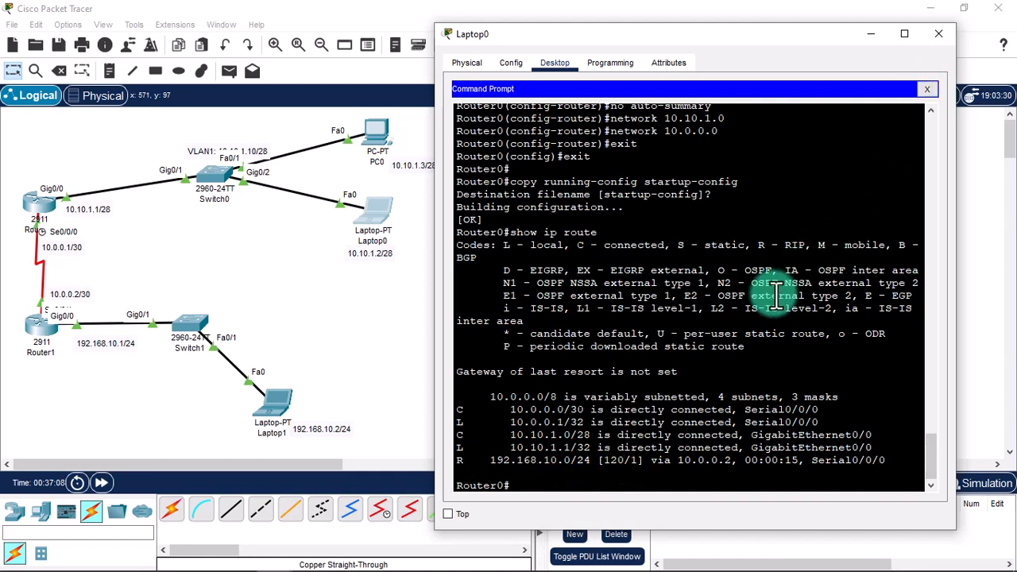
pyautogui.press('Return')
pyautogui.press('Return')
pyautogui.press('Return')
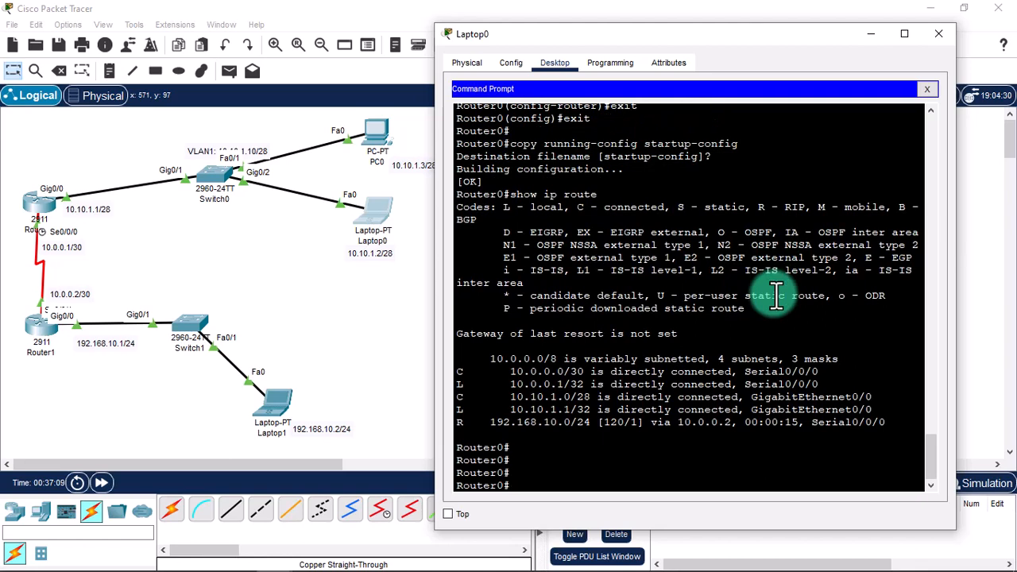
# Exit the SSH session to Router0 and enter 'ping 192.168.10.2'.
pyautogui.write('exit')
pyautogui.press('Return')
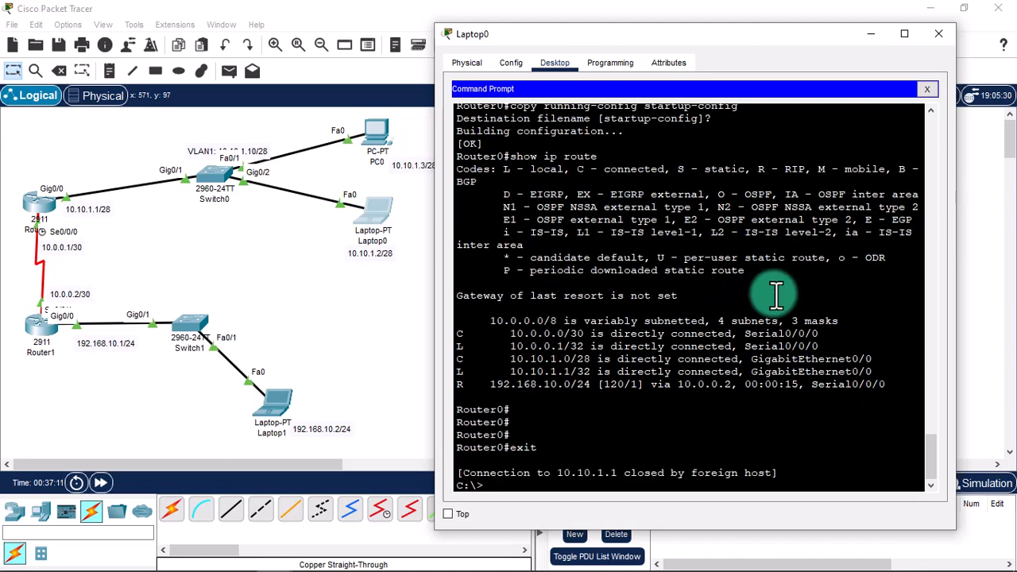
pyautogui.write('ping')
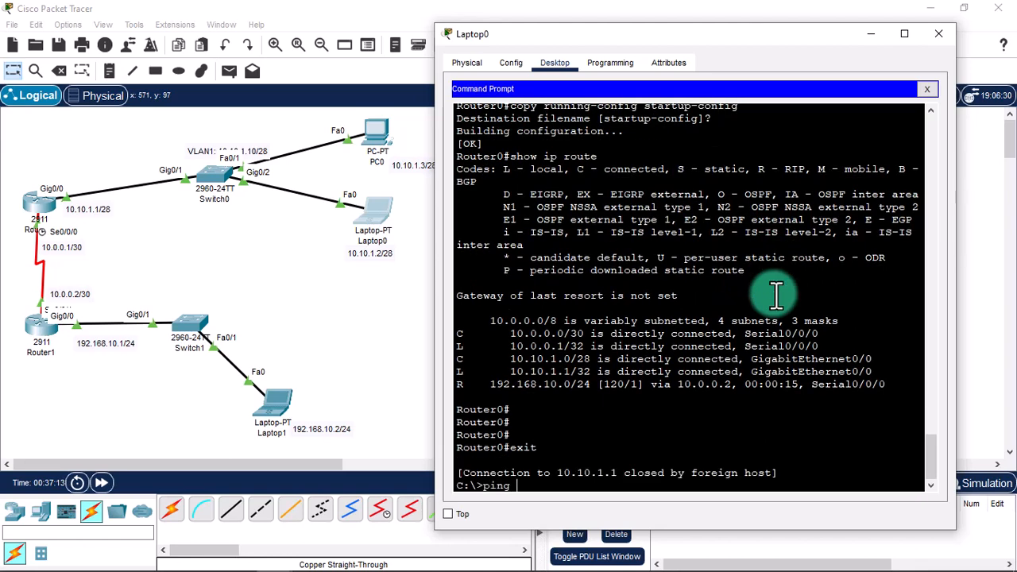
pyautogui.write(' 192.168.10.2')
# Ping Laptop1 at 192.168.10.2 twice from Laptop0, then close the command prompt.
pyautogui.press('Return')
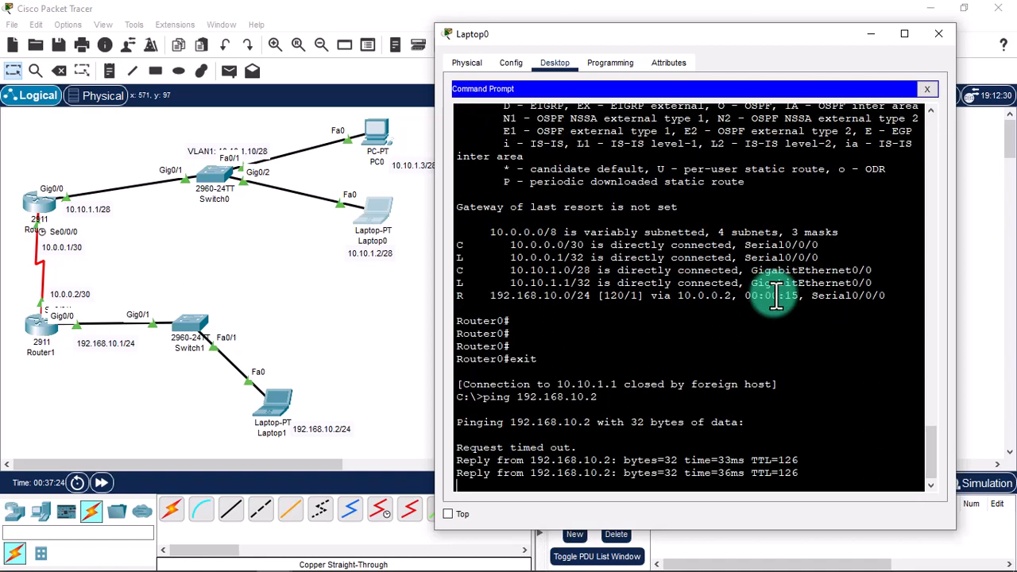
pyautogui.press('Up')
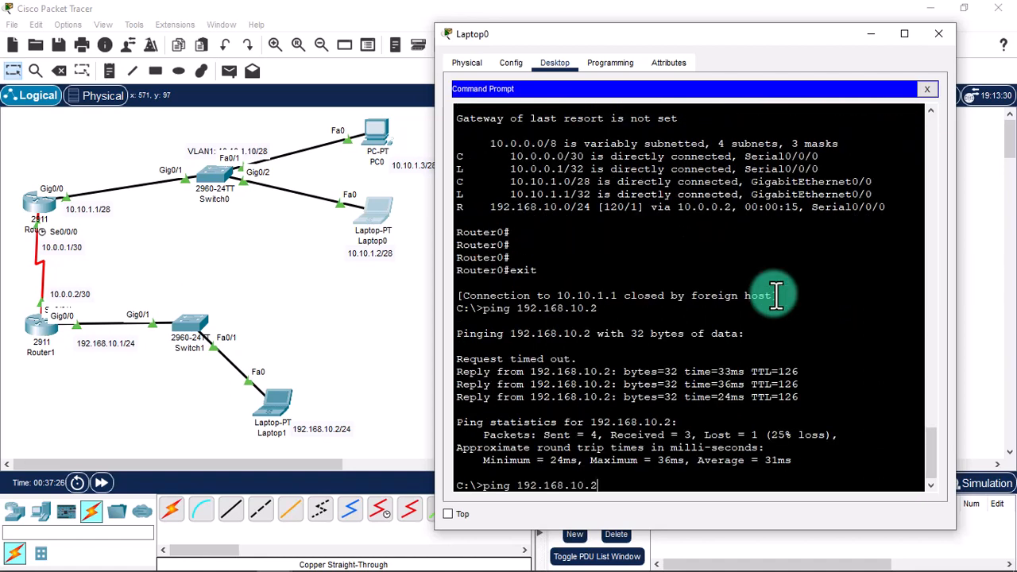
pyautogui.press('Return')
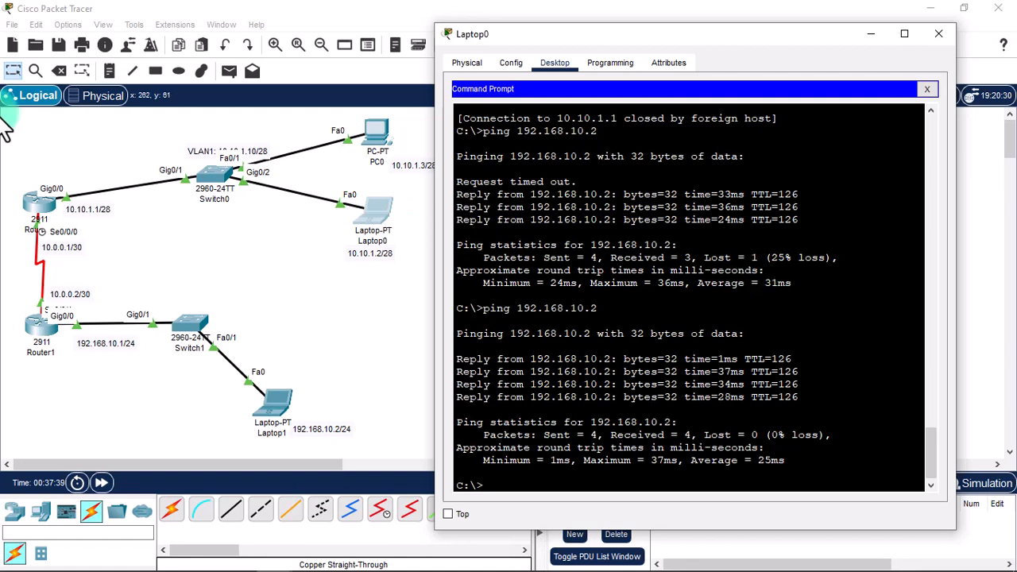
pyautogui.click(927, 89)
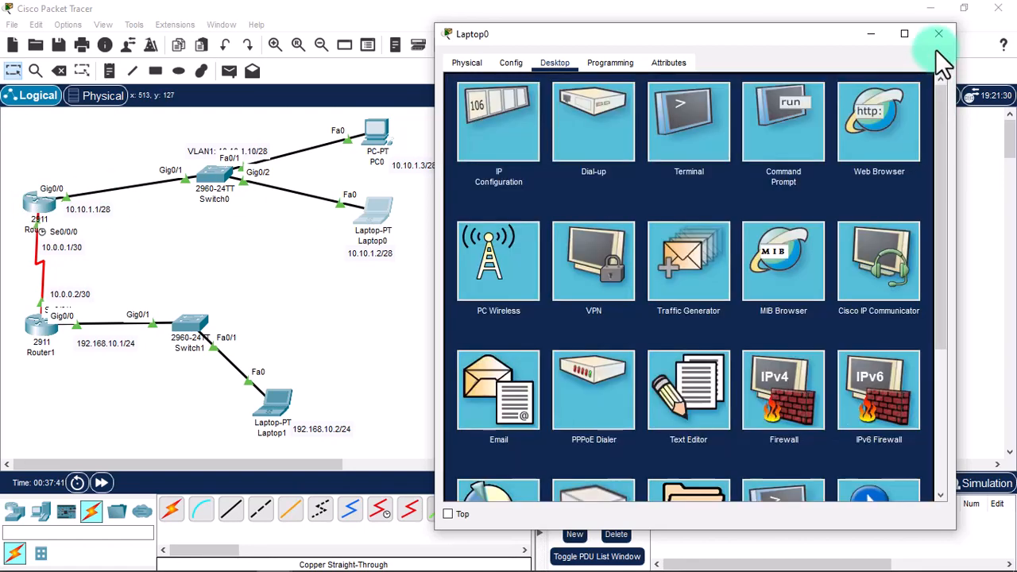
# Choose the Rectangle tool with a black outline and save a light blue custom fill colour.
pyautogui.click(939, 33)
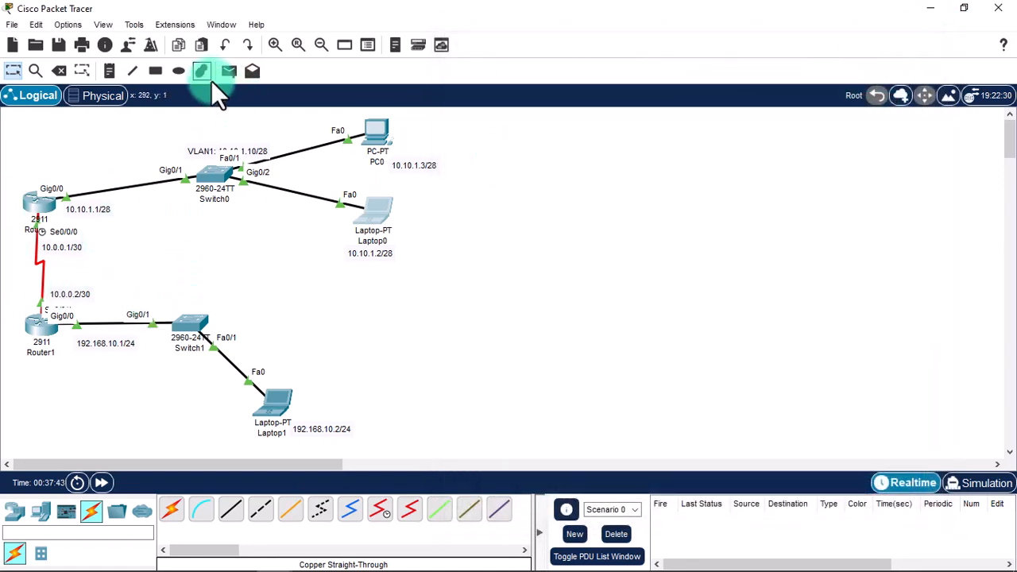
pyautogui.click(148, 76)
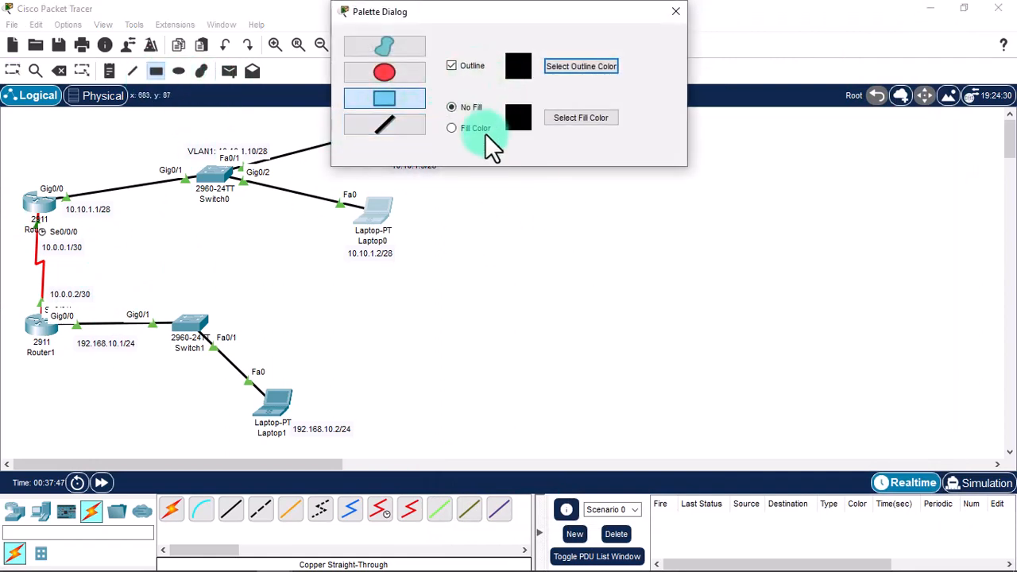
pyautogui.click(518, 68)
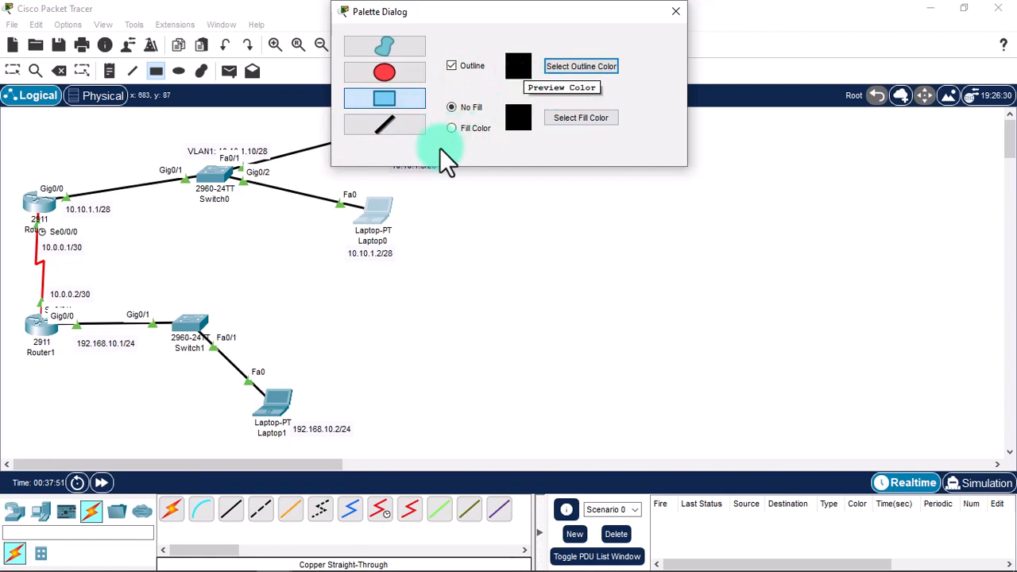
pyautogui.click(558, 117)
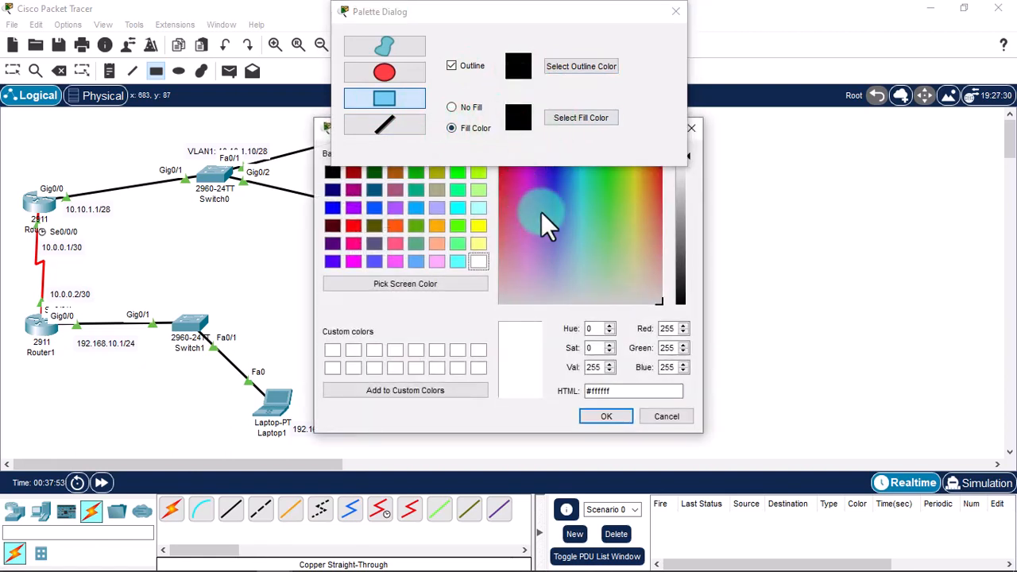
pyautogui.click(585, 249)
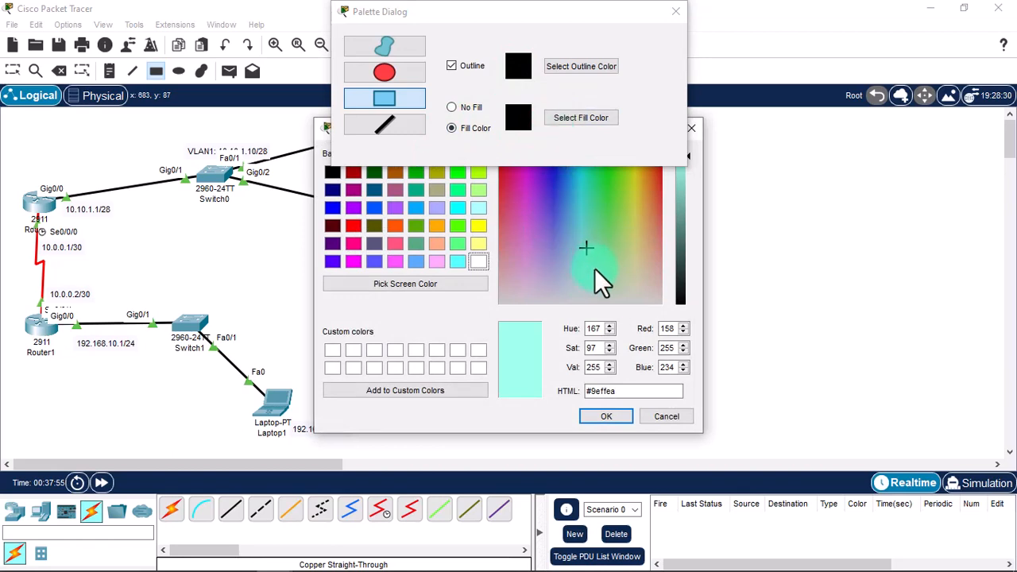
pyautogui.moveTo(681, 186); pyautogui.dragTo(692, 144)
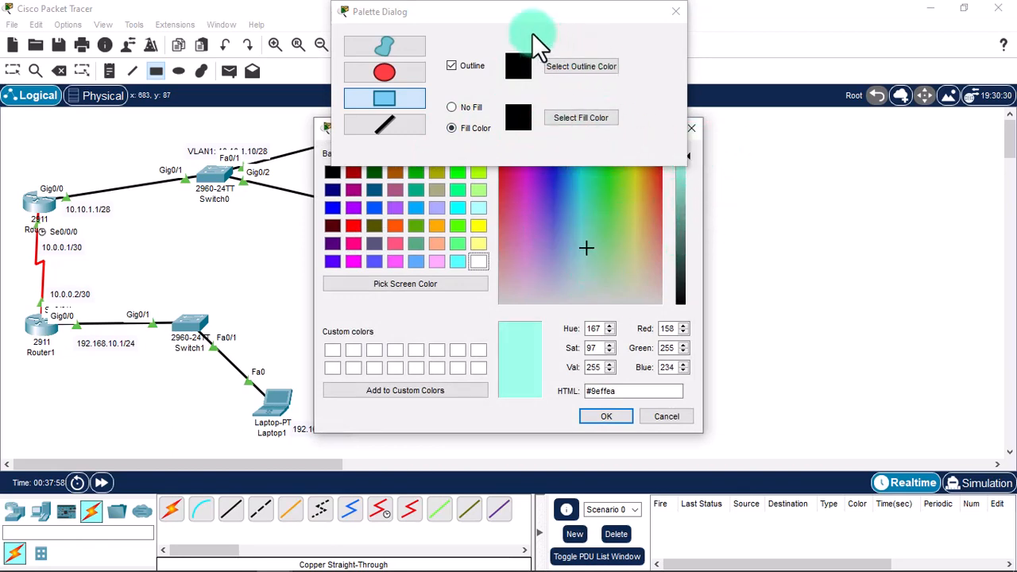
pyautogui.moveTo(319, 121); pyautogui.dragTo(495, 194)
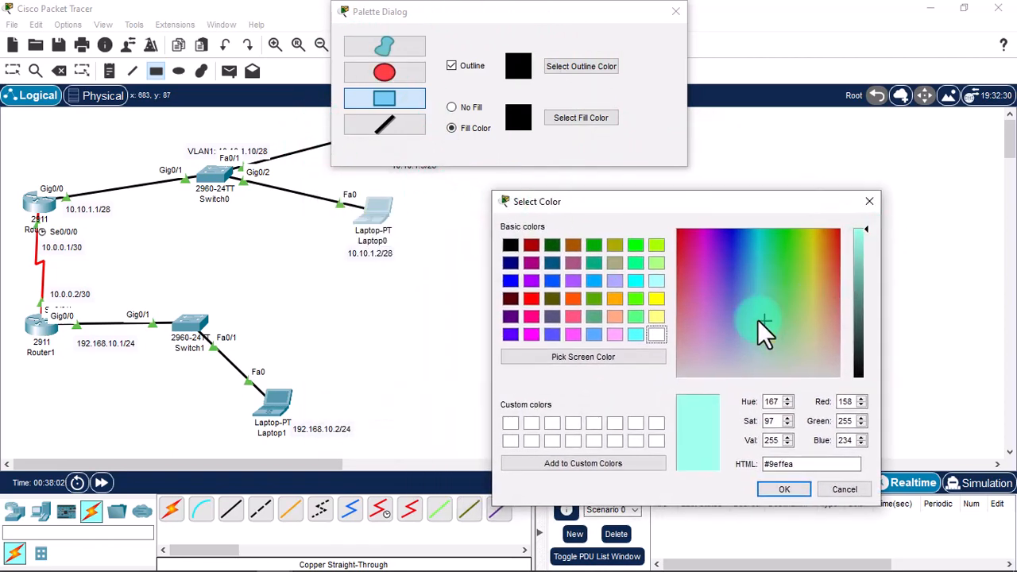
pyautogui.moveTo(757, 319); pyautogui.dragTo(746, 336)
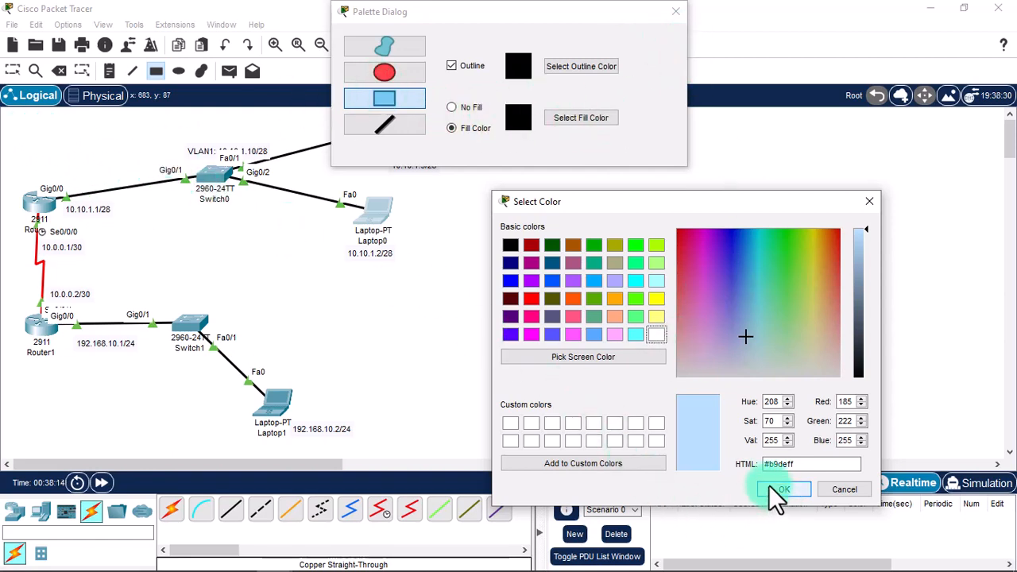
pyautogui.click(591, 465)
# Set a light yellow-green fill and draw a box around Router1's LAN.
pyautogui.click(747, 339)
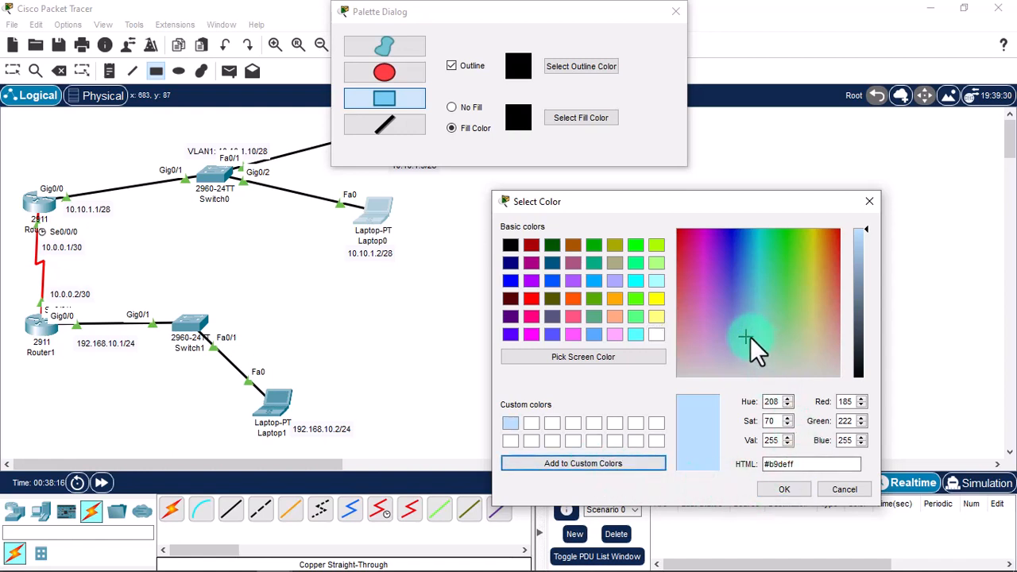
pyautogui.moveTo(796, 313)
pyautogui.mouseDown()
pyautogui.moveTo(805, 310)
pyautogui.moveTo(797, 286)
pyautogui.moveTo(796, 328)
pyautogui.mouseUp()
pyautogui.click(786, 489)
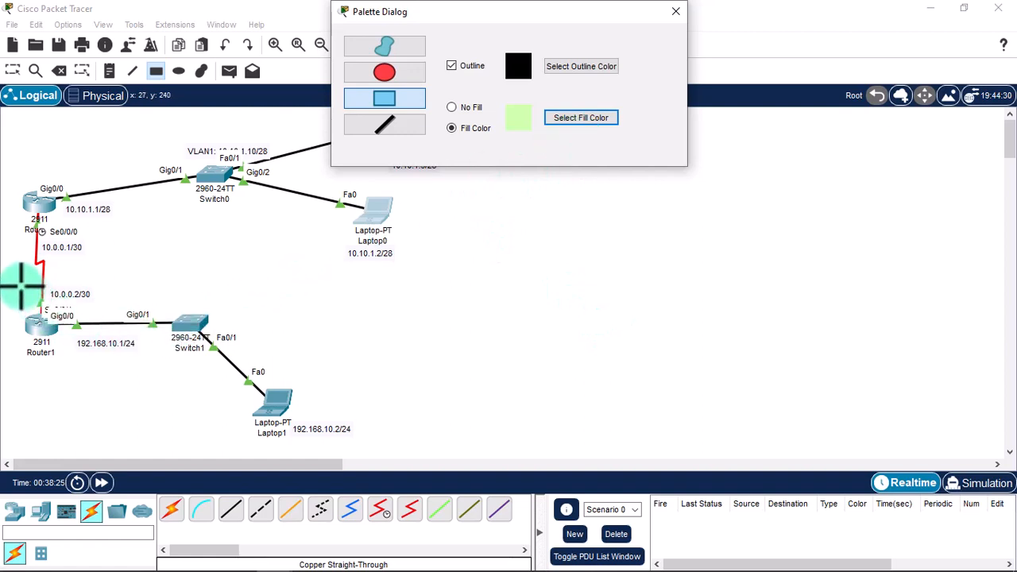
pyautogui.moveTo(13, 283)
pyautogui.mouseDown()
pyautogui.moveTo(221, 404)
pyautogui.moveTo(402, 438)
pyautogui.moveTo(392, 449)
pyautogui.mouseUp()
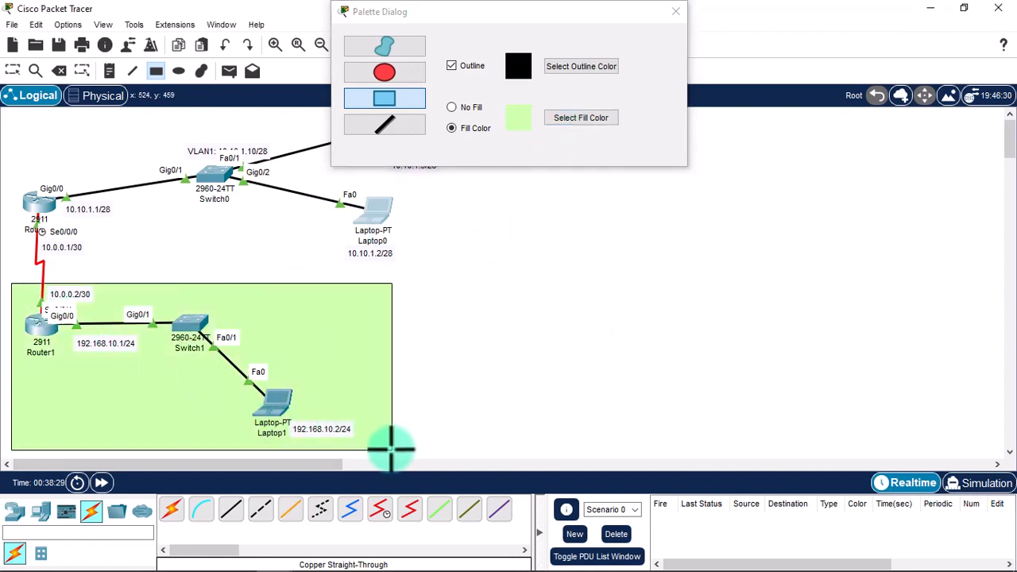
# Draw a box around Router0's LAN filled with the saved light blue colour.
pyautogui.click(555, 116)
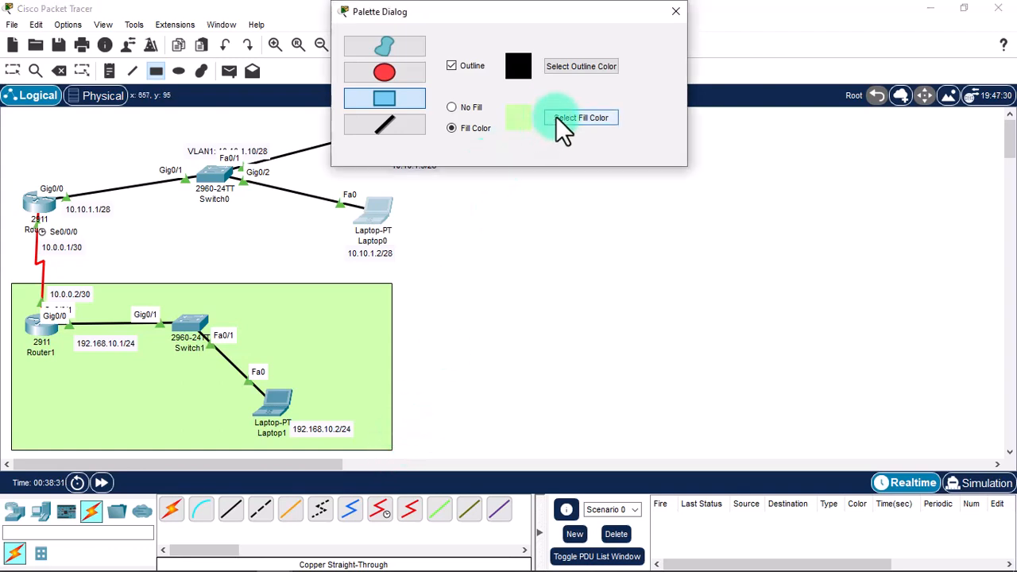
pyautogui.click(332, 352)
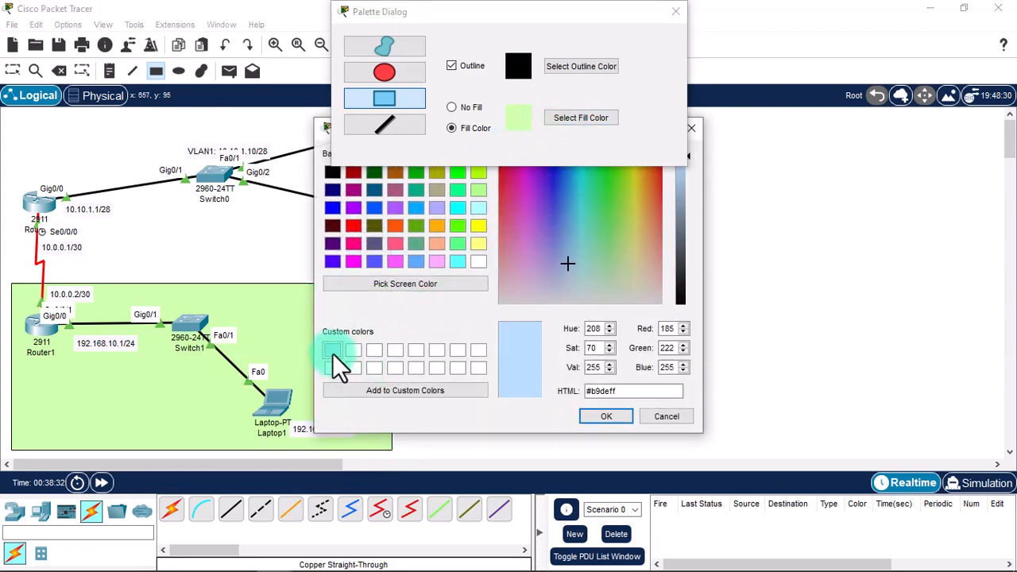
pyautogui.click(615, 421)
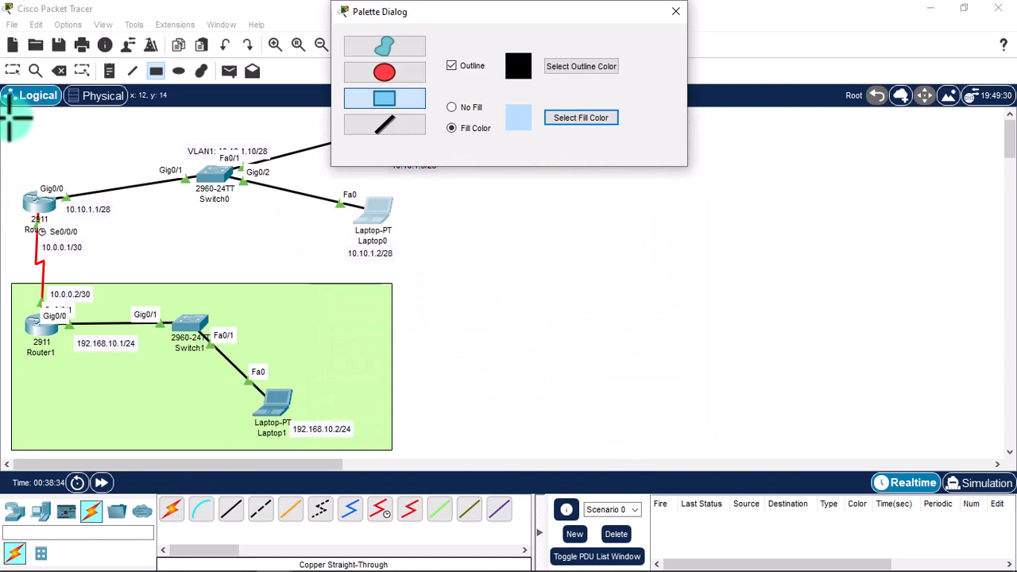
pyautogui.moveTo(8, 117); pyautogui.dragTo(470, 278)
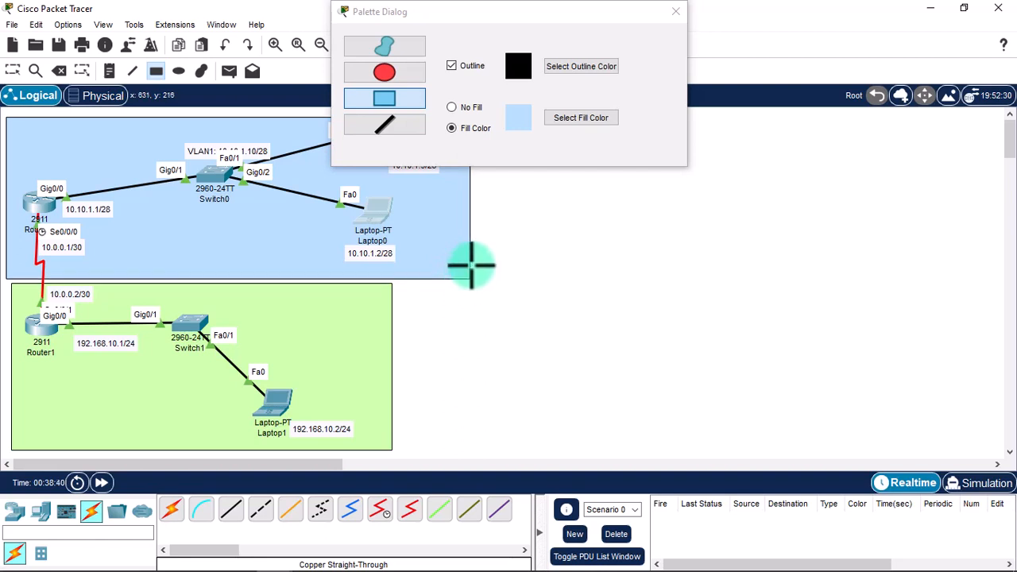
pyautogui.click(675, 11)
pyautogui.click(178, 72)
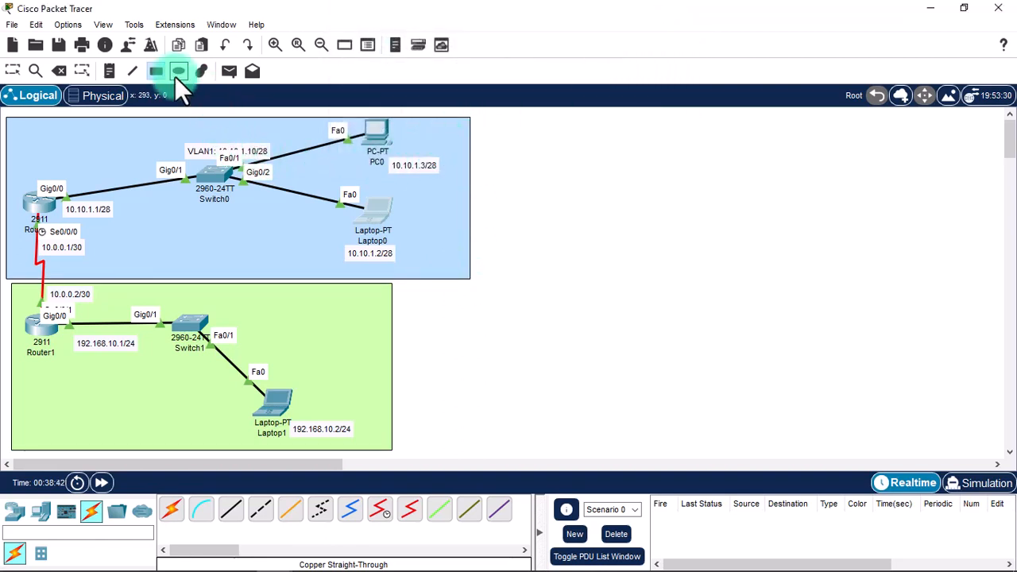
pyautogui.click(13, 71)
# Move the blue and green area rectangles about 70 px to the right.
pyautogui.click(55, 130)
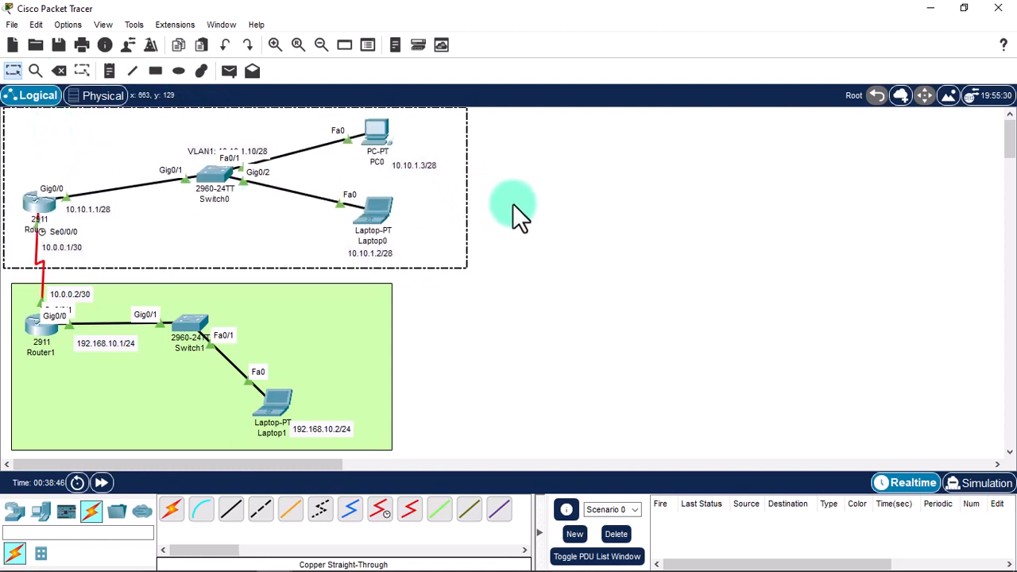
pyautogui.click(568, 209)
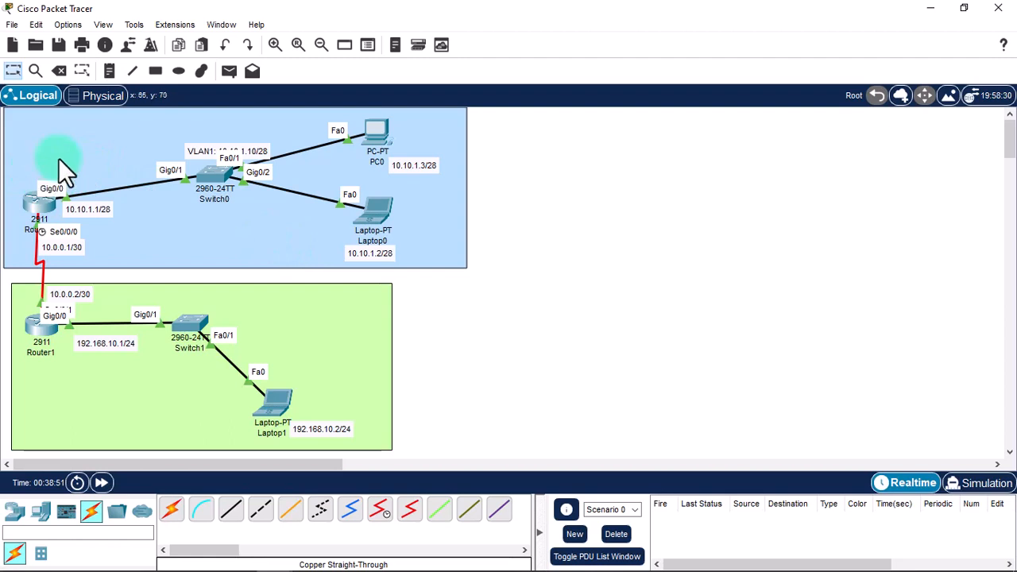
pyautogui.moveTo(58, 157); pyautogui.dragTo(116, 159)
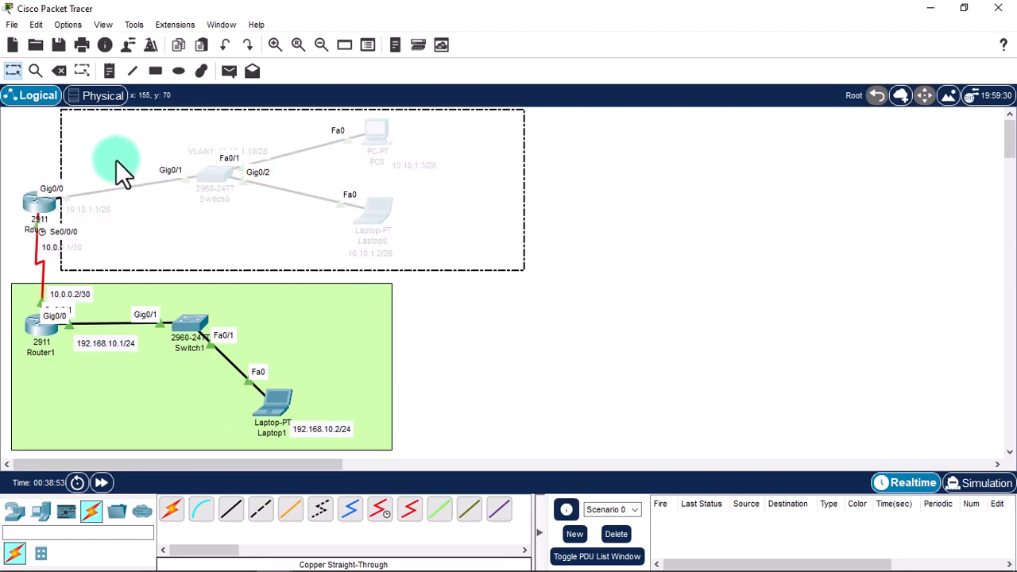
pyautogui.moveTo(154, 374); pyautogui.dragTo(210, 378)
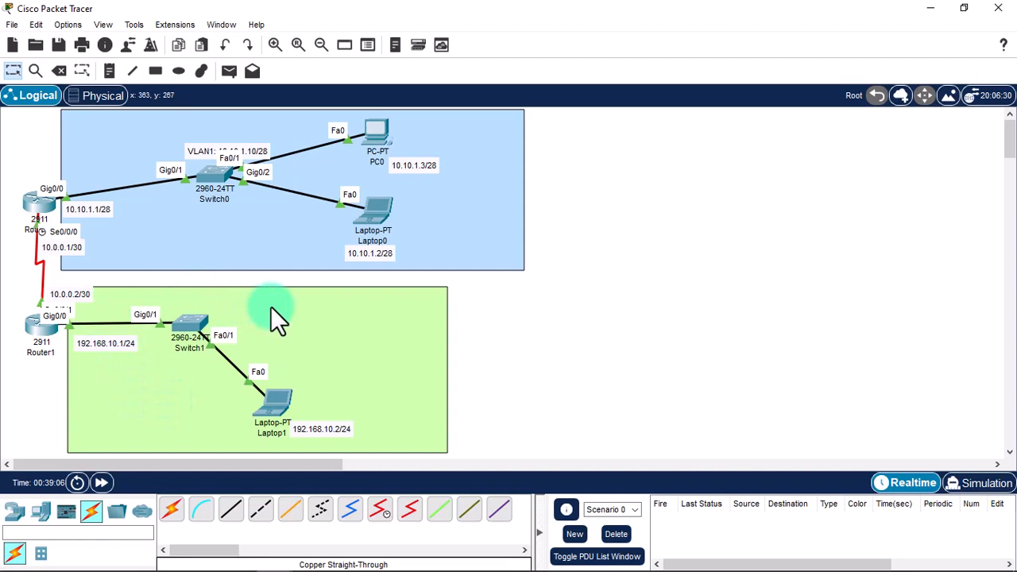
# Add an 'internal Network' note in the blue area's bottom-right corner.
pyautogui.press('n')
pyautogui.click(645, 213)
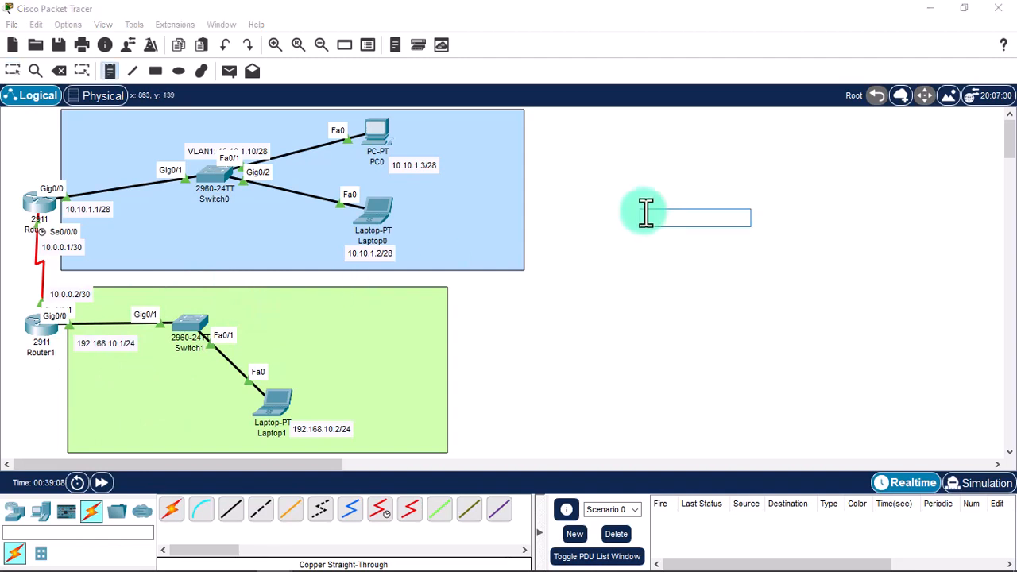
pyautogui.write('internal Net')
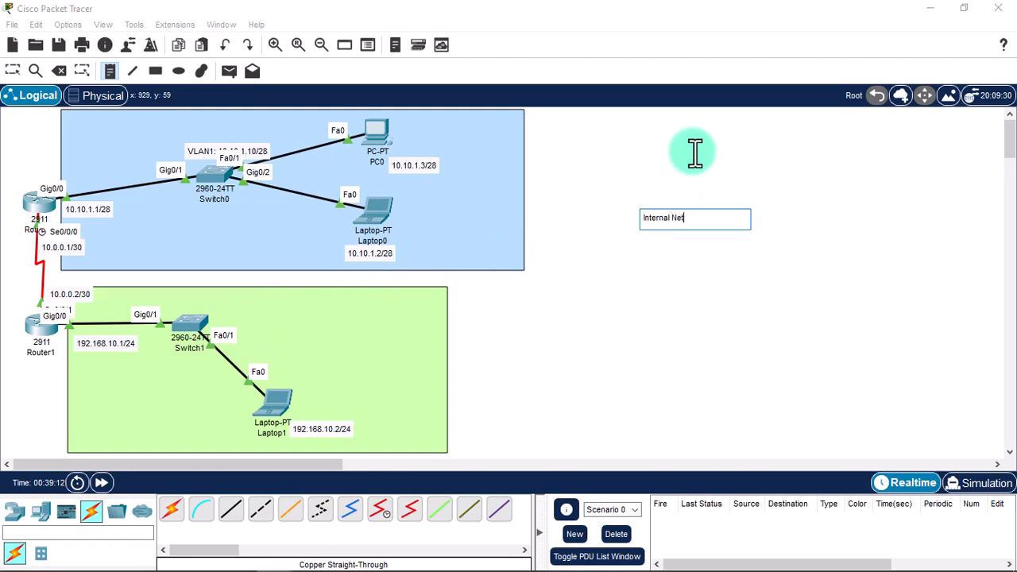
pyautogui.write('work')
pyautogui.press('Escape')
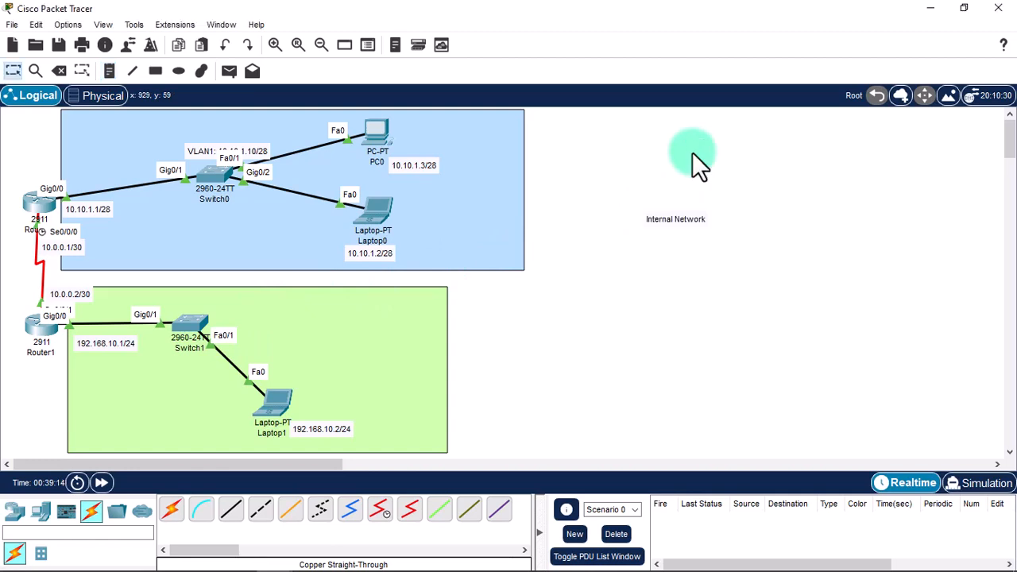
pyautogui.moveTo(667, 223); pyautogui.dragTo(471, 252)
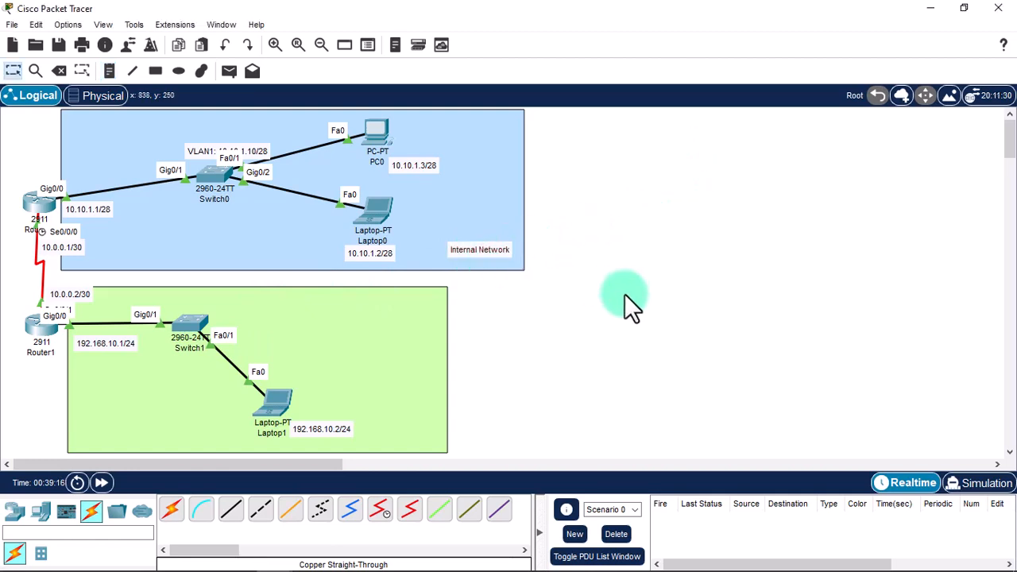
# Add an 'External Network' note in the green area's bottom-right corner.
pyautogui.press('n')
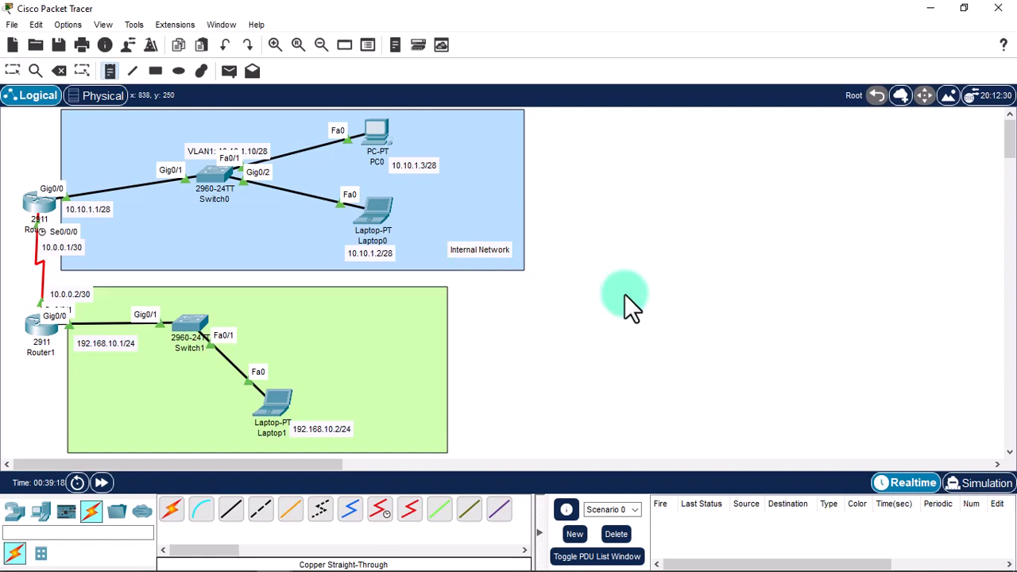
pyautogui.click(624, 295)
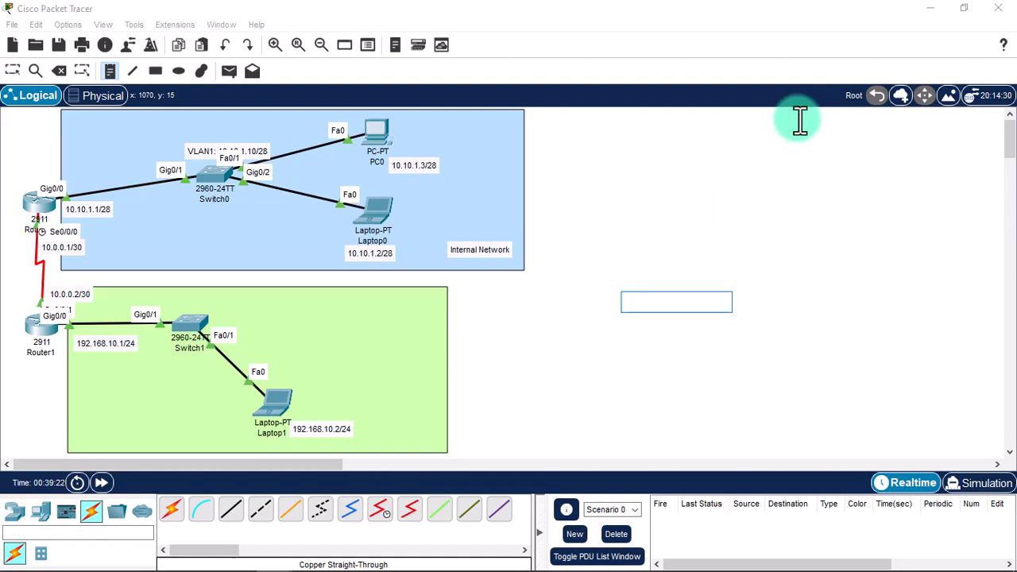
pyautogui.write('External Network')
pyautogui.press('Escape')
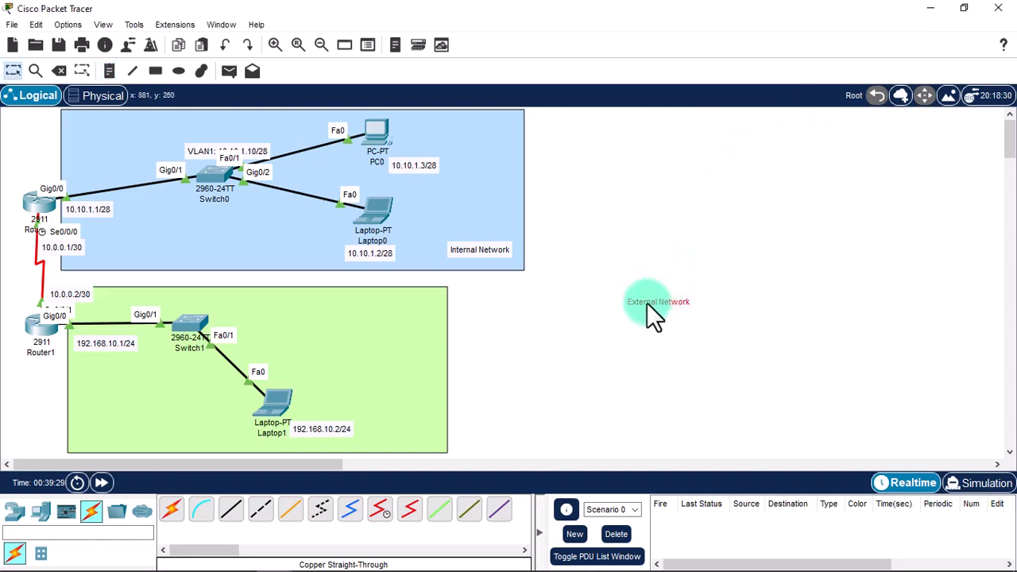
pyautogui.moveTo(646, 303); pyautogui.dragTo(406, 439)
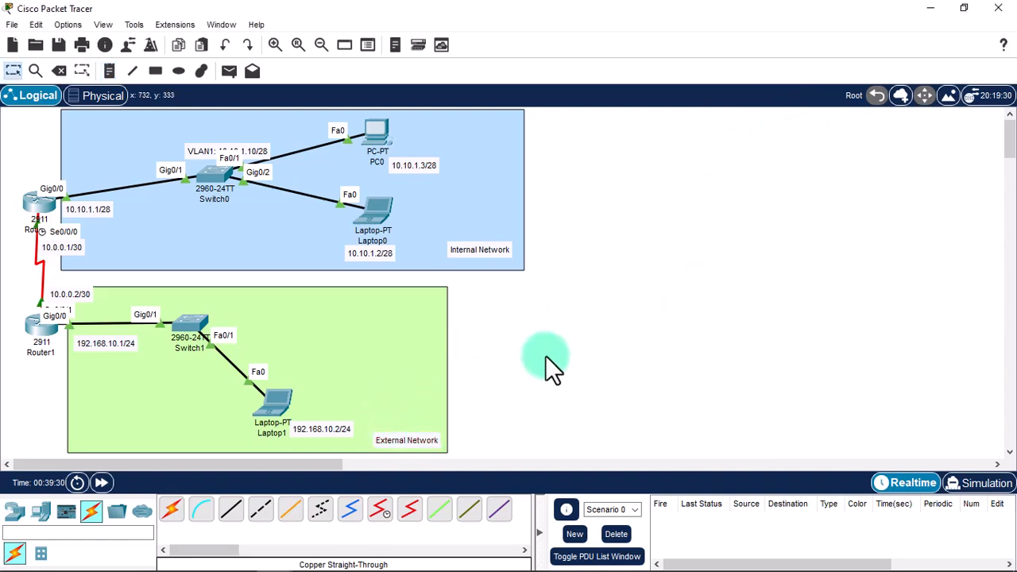
# From Laptop0's command prompt, run 'ssh -l admin 10.10.1.1' and enter the router password.
pyautogui.click(377, 204)
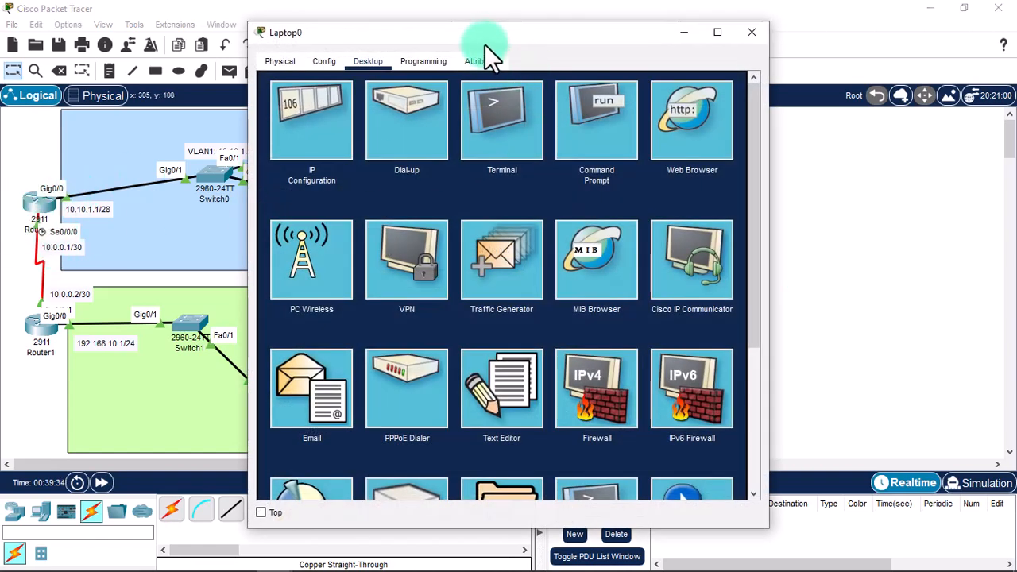
pyautogui.moveTo(484, 44); pyautogui.dragTo(765, 41)
pyautogui.click(901, 135)
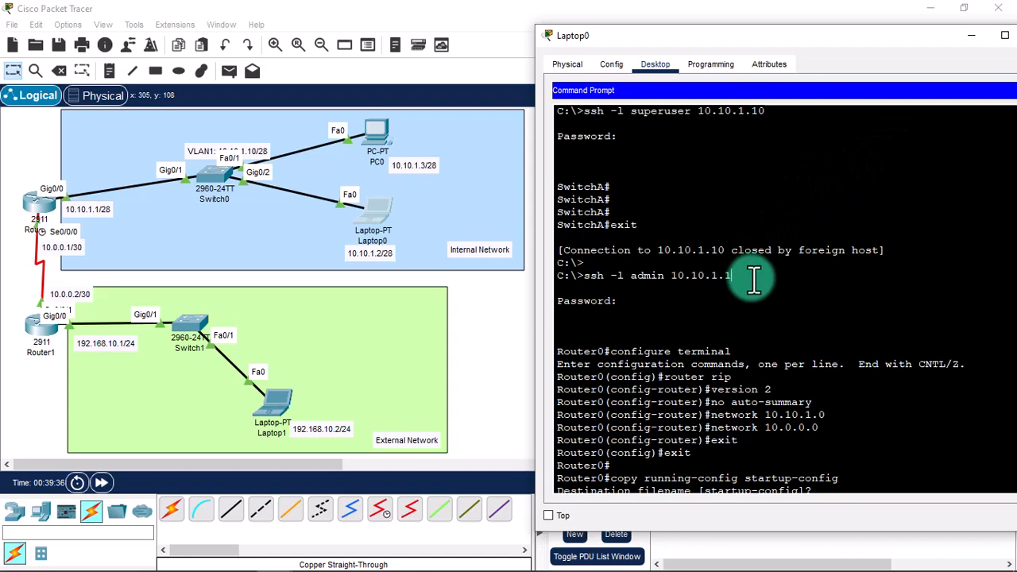
pyautogui.scroll(-10, 750, 277)
pyautogui.write('s')
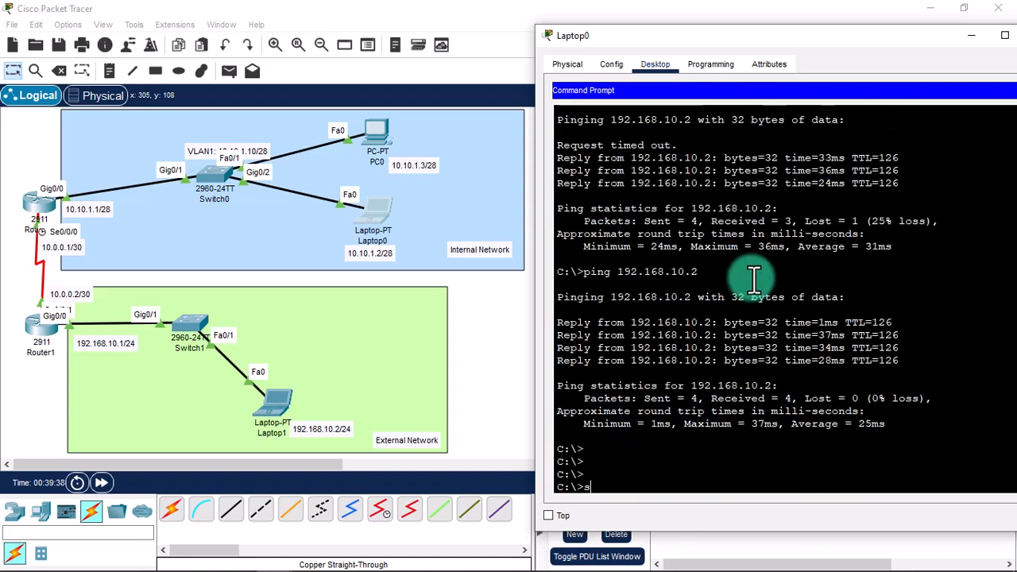
pyautogui.write('sh -l admin ')
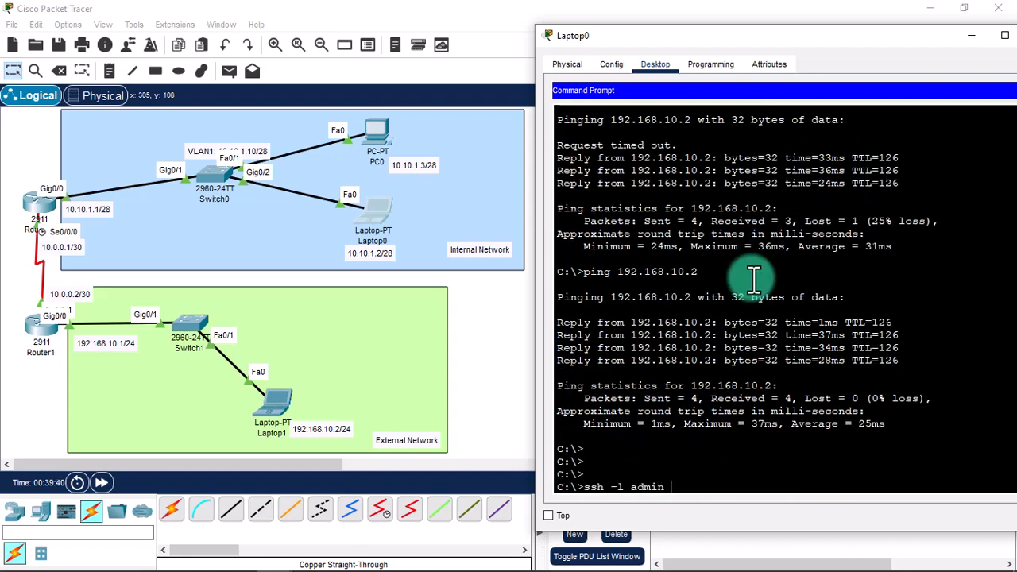
pyautogui.write('10.10.1.1')
pyautogui.press('Return')
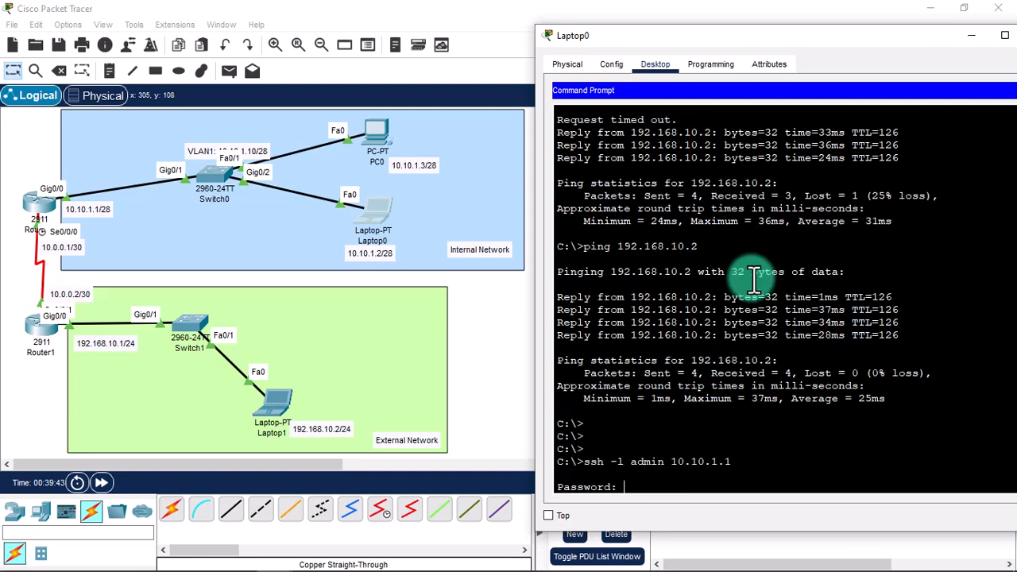
pyautogui.press('Return')
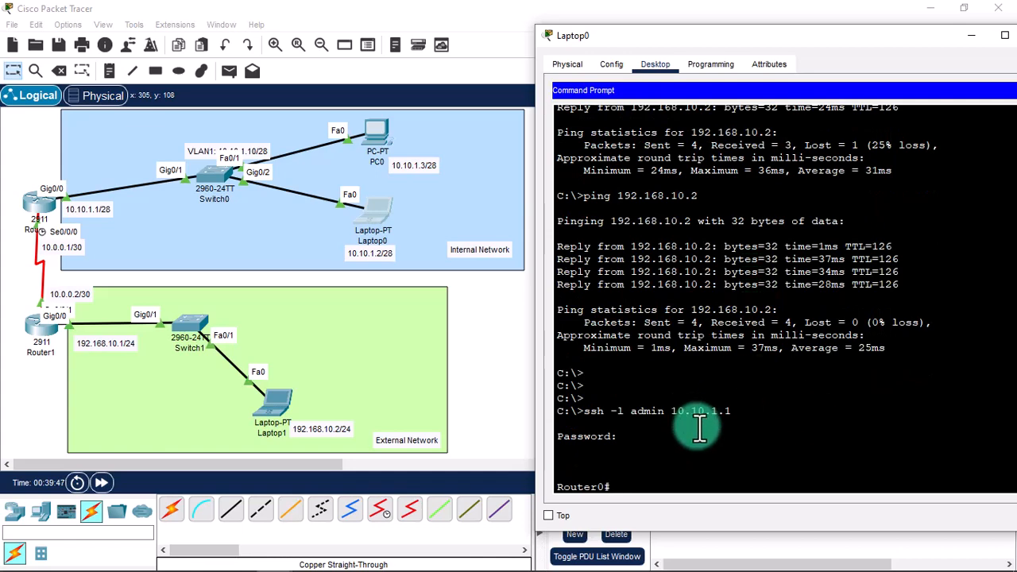
pyautogui.moveTo(862, 49); pyautogui.dragTo(722, 32)
# Close Laptop0's window, then open Laptop1 and its Desktop Command Prompt.
pyautogui.click(953, 23)
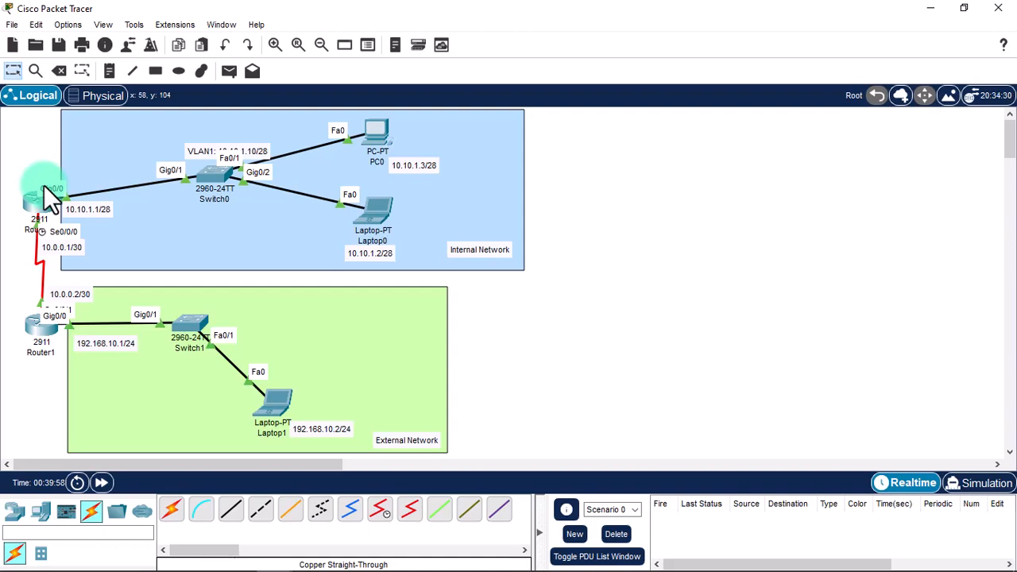
pyautogui.click(271, 404)
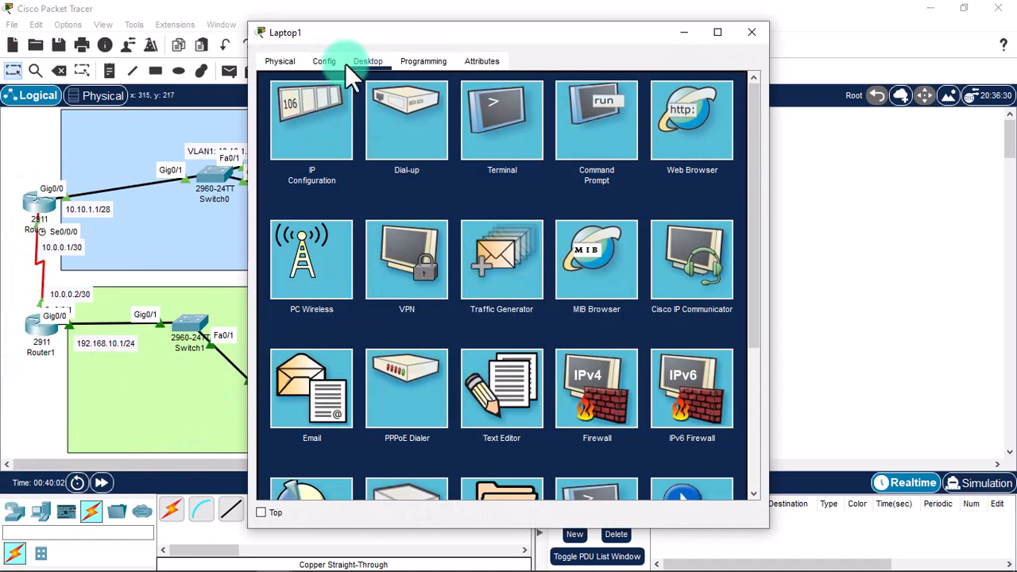
pyautogui.moveTo(345, 35); pyautogui.dragTo(614, 38)
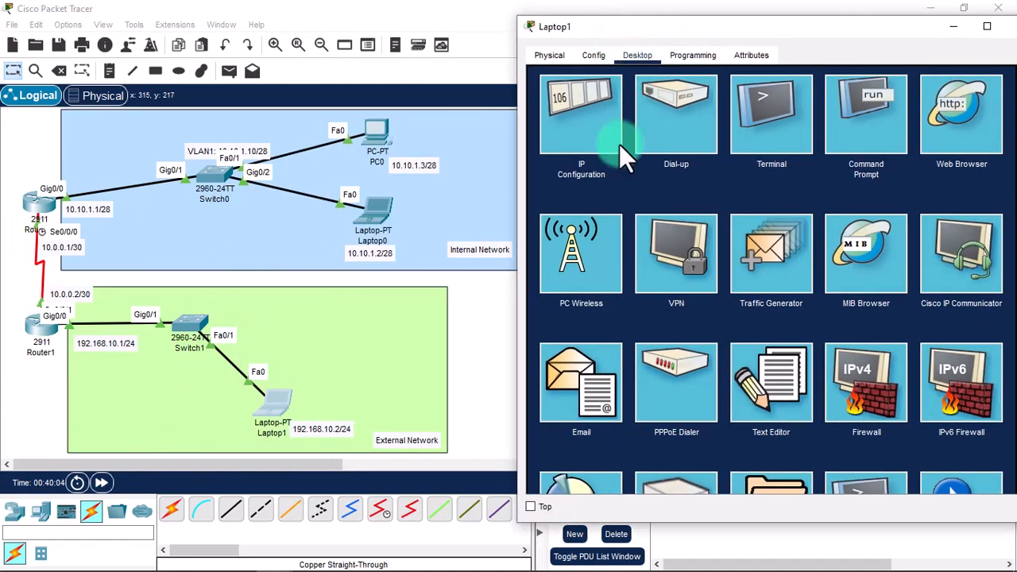
pyautogui.click(837, 147)
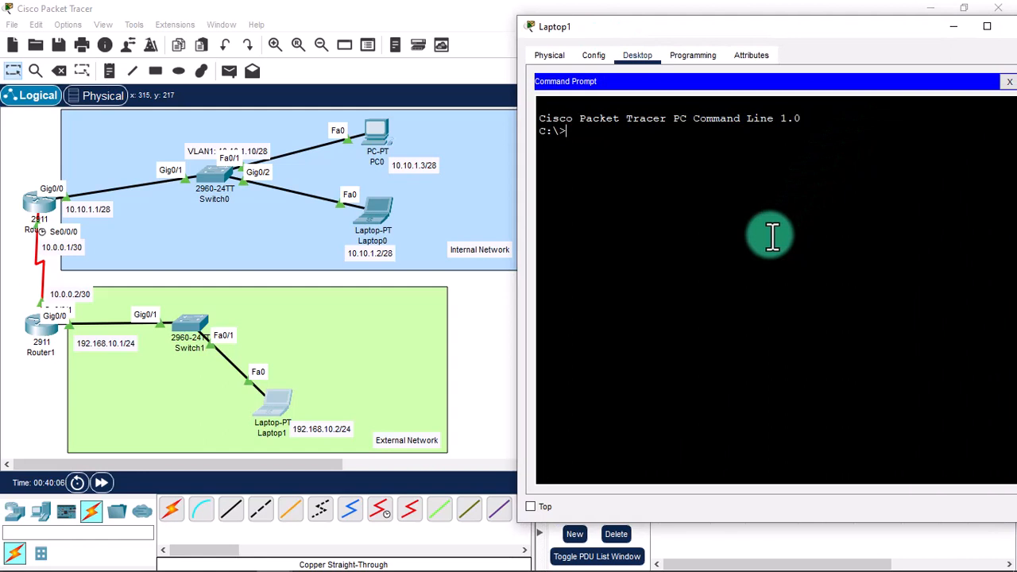
# Ping 10.10.1.1 from Laptop1, then SSH in as admin to reach the Router0# prompt.
pyautogui.write('ping 10.10')
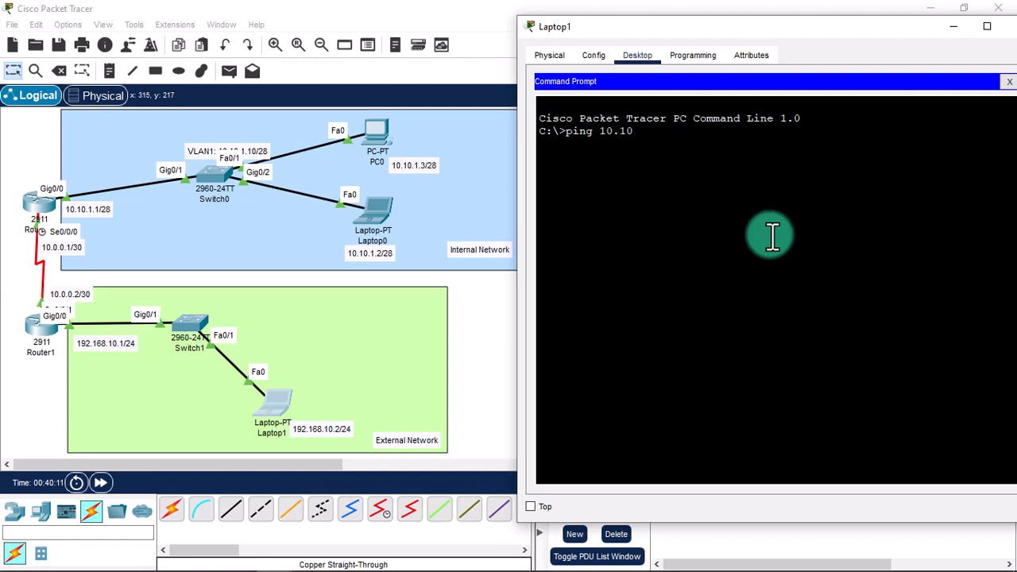
pyautogui.write('.1.1')
pyautogui.press('Return')
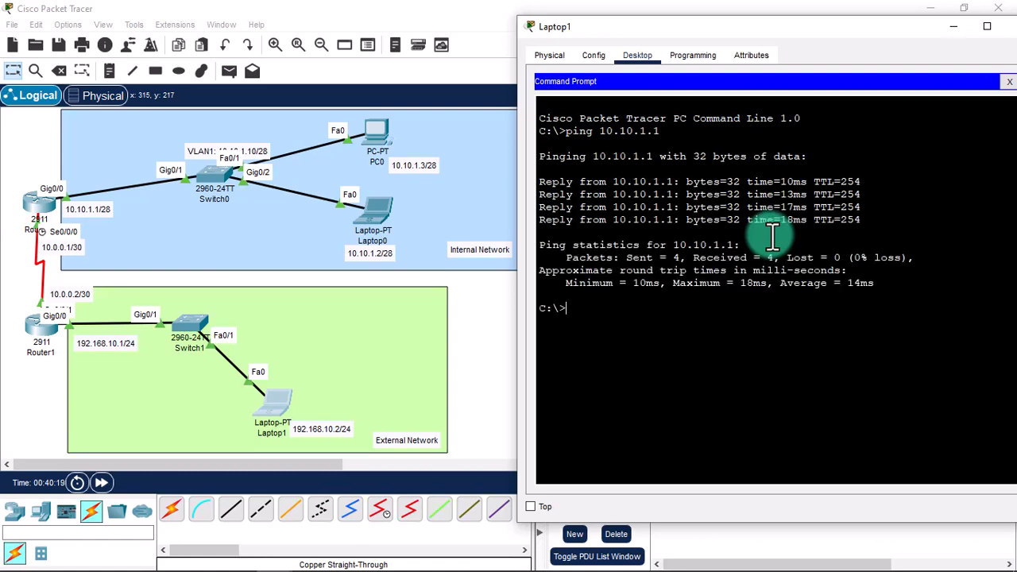
pyautogui.write('ssh -l admin 10.10.1.1')
pyautogui.press('Return')
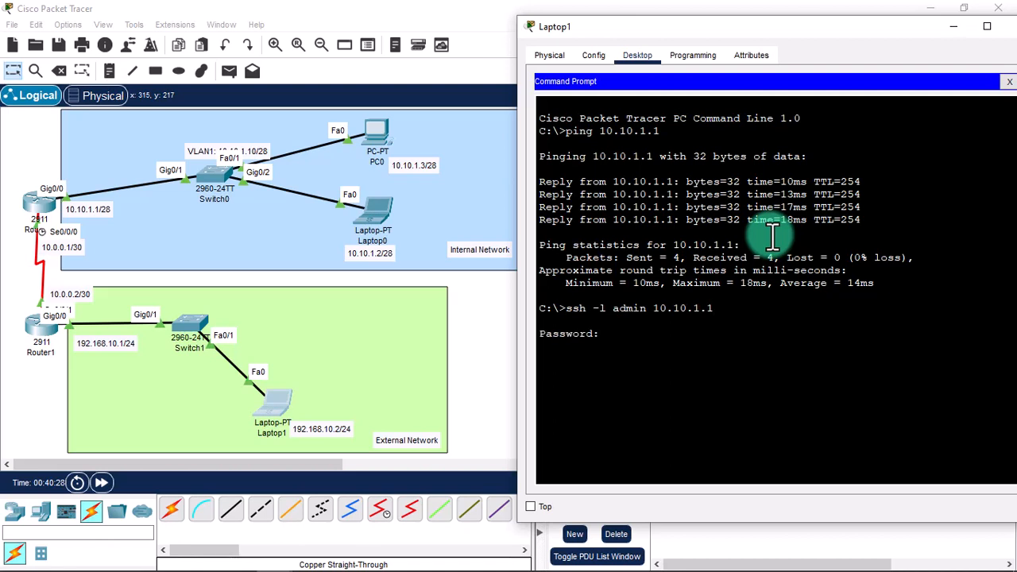
pyautogui.press('Return')
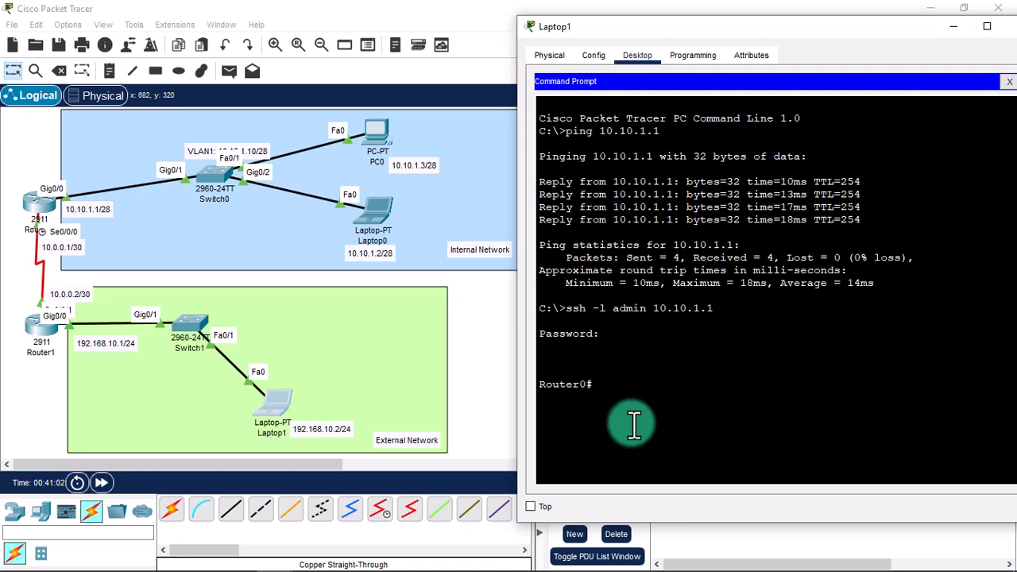
# Run show running-config on Router0 and page through the output to the end.
pyautogui.write('show running-config')
pyautogui.press('Return')
pyautogui.press('space')
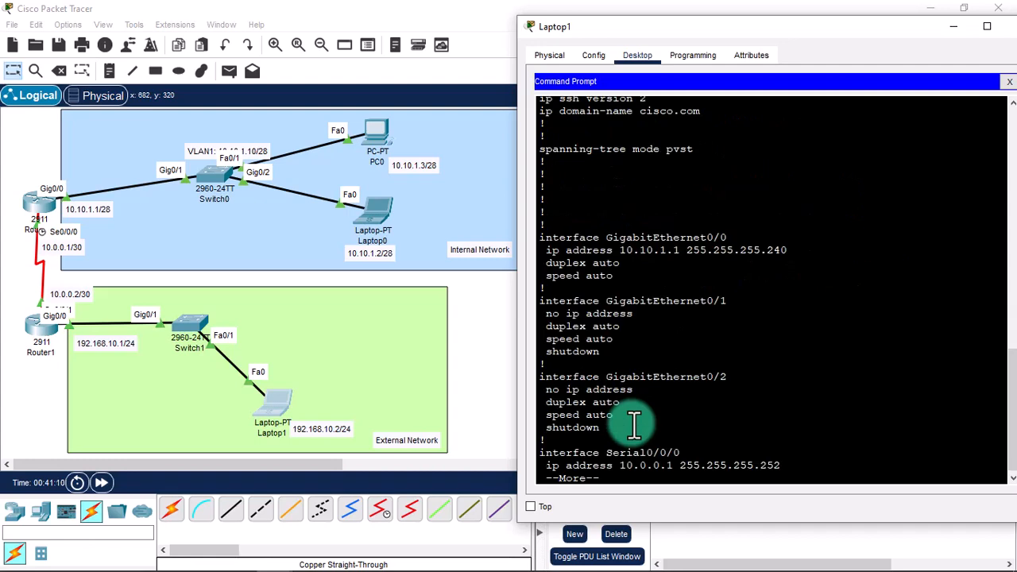
pyautogui.scroll(10, 634, 427)
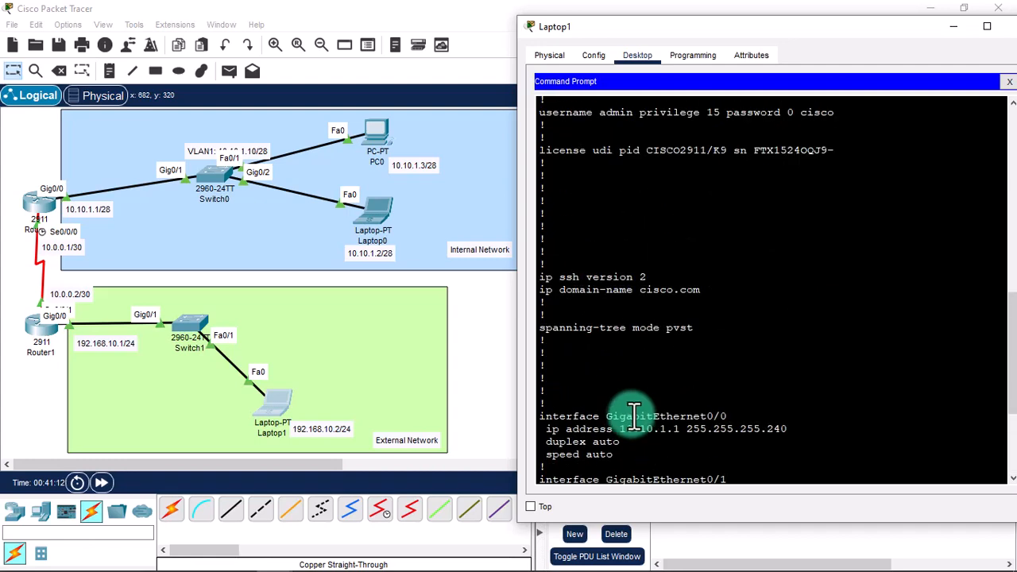
pyautogui.scroll(-10, 630, 414)
pyautogui.press('space')
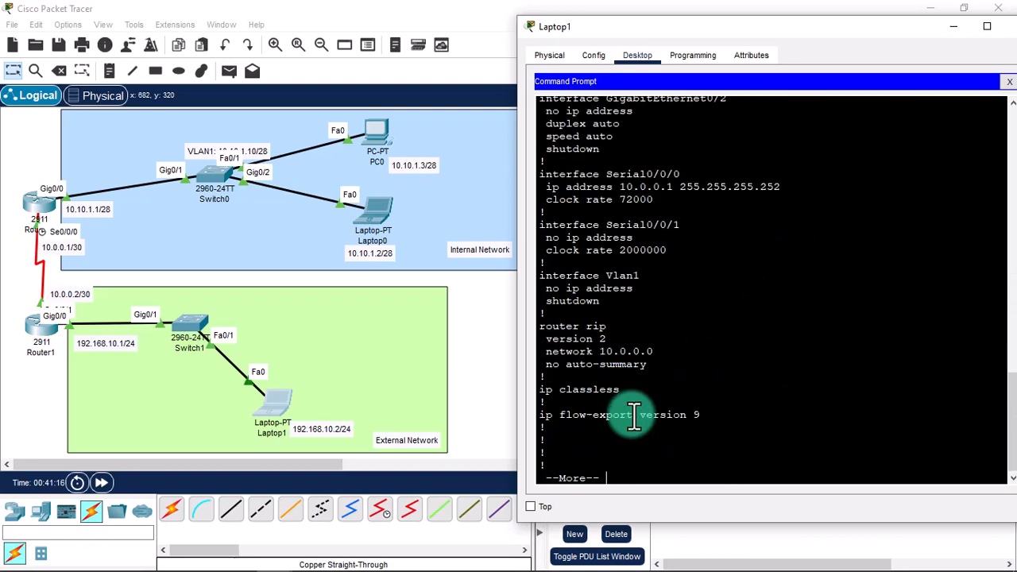
pyautogui.press('space')
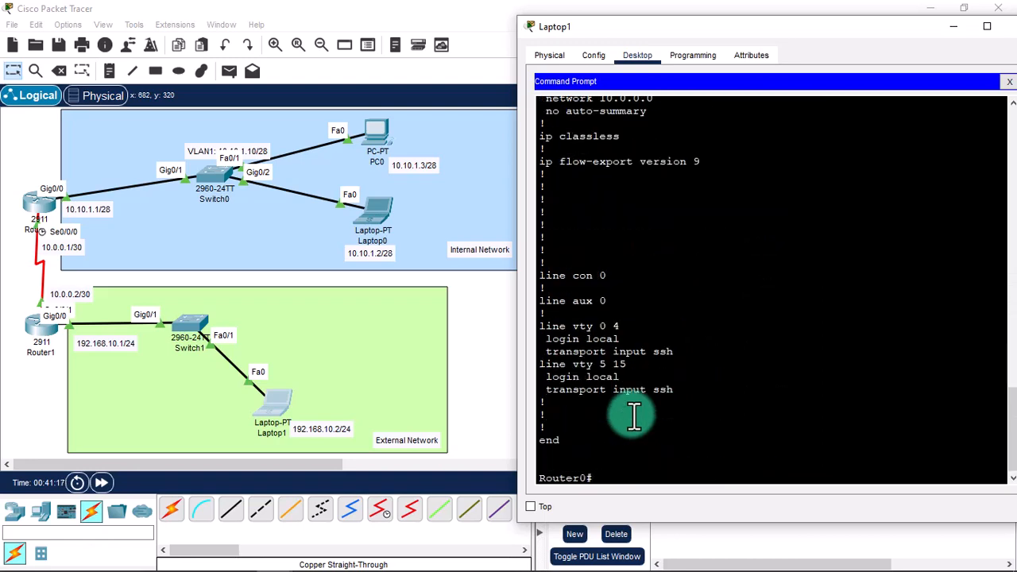
# Scroll back to the username line and highlight its unencrypted password.
pyautogui.scroll(7, 633, 415)
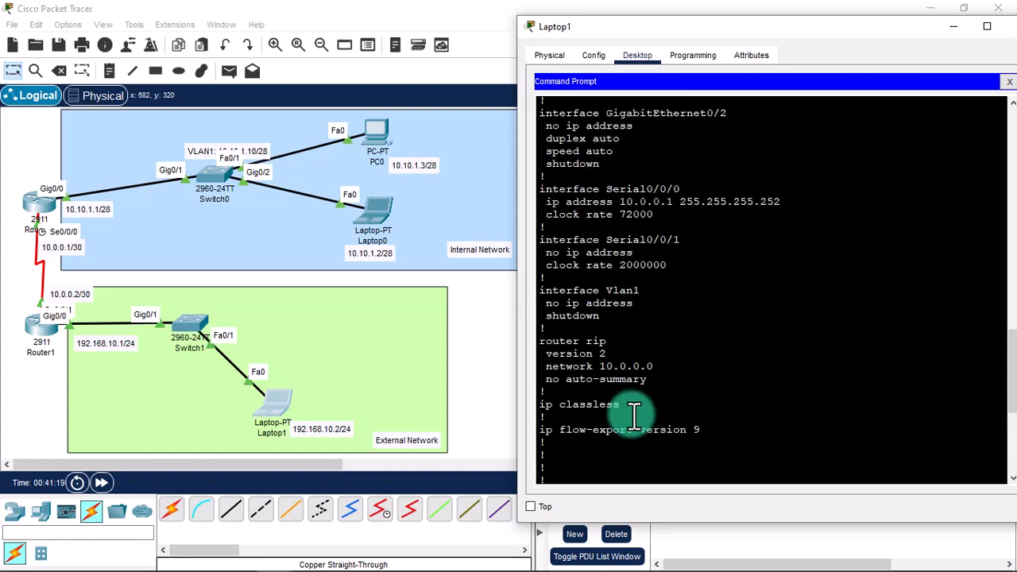
pyautogui.scroll(7, 634, 416)
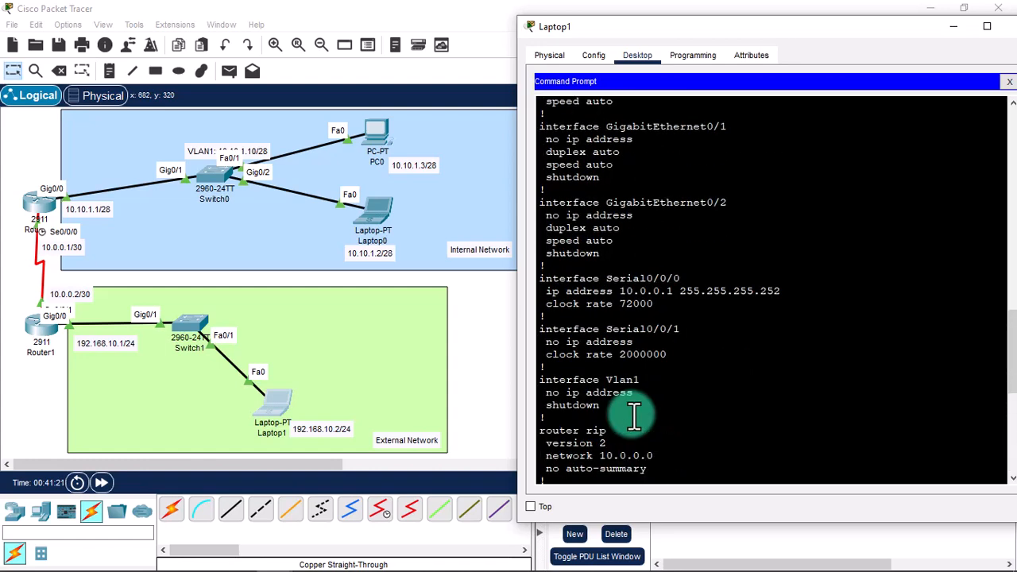
pyautogui.scroll(10, 633, 415)
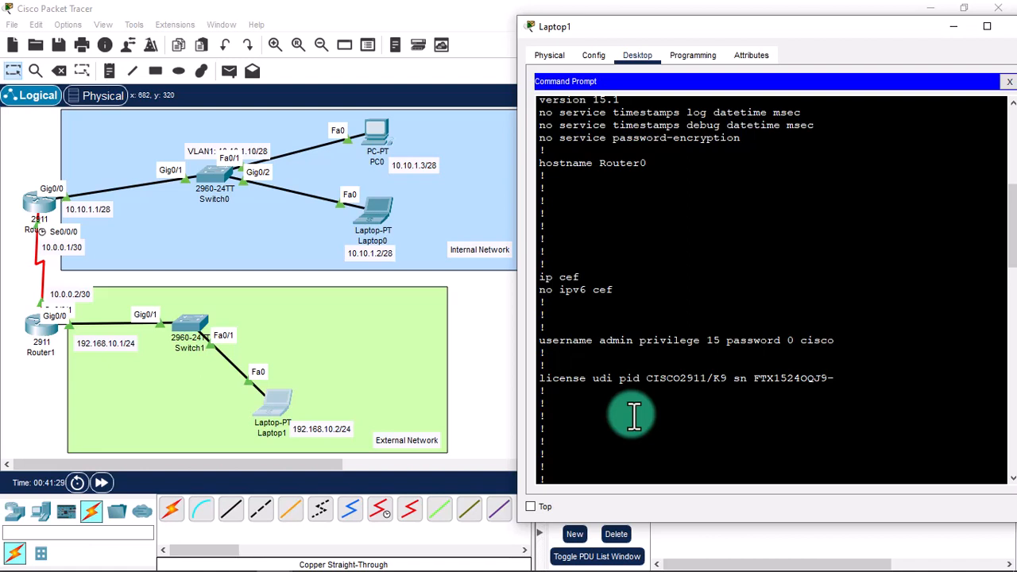
pyautogui.moveTo(725, 341); pyautogui.dragTo(842, 340)
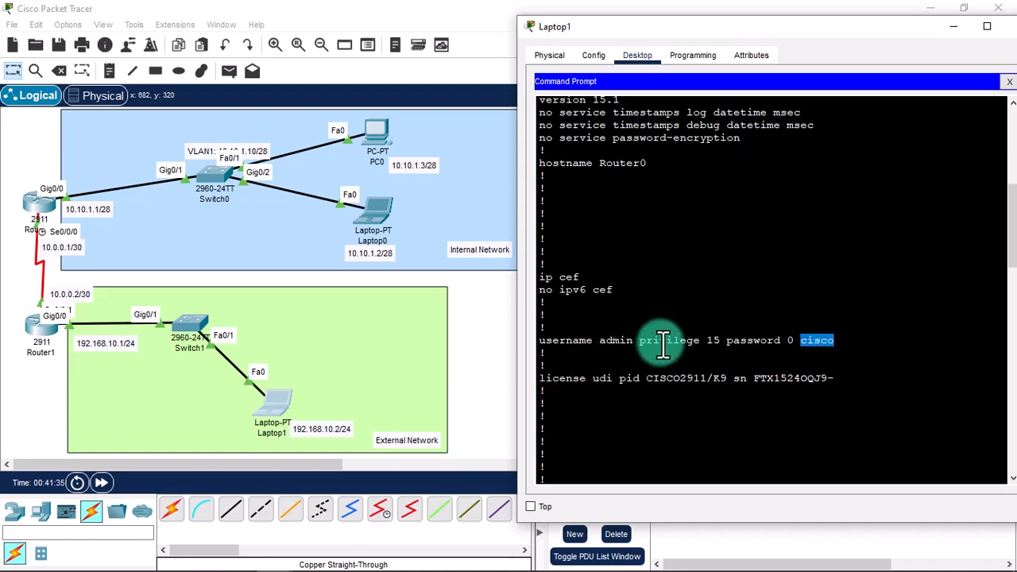
pyautogui.click(847, 340)
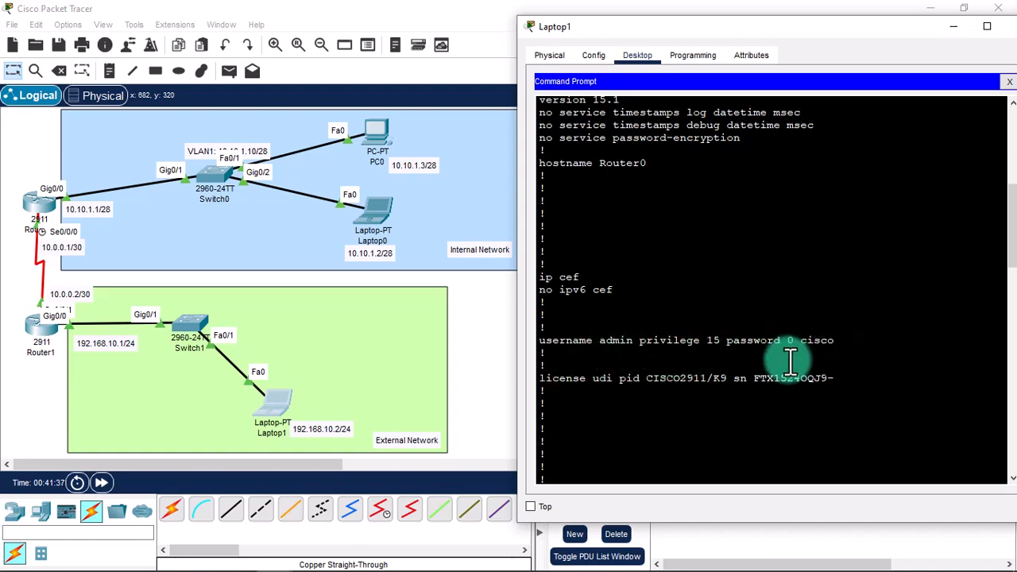
pyautogui.scroll(-15, 791, 371)
pyautogui.scroll(-6, 798, 376)
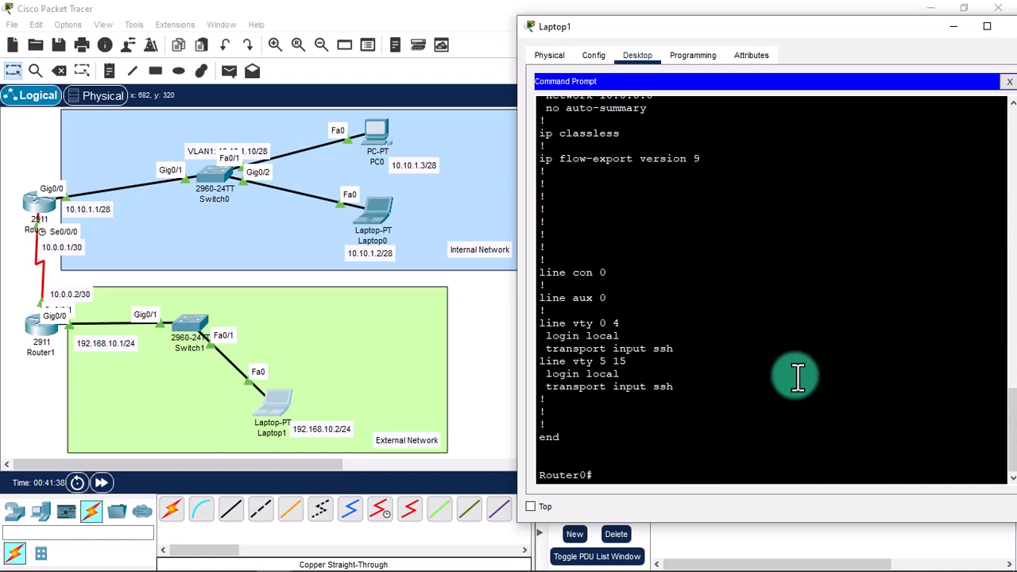
# Enter configure terminal and apply service password-encryption on Router0.
pyautogui.press('Return')
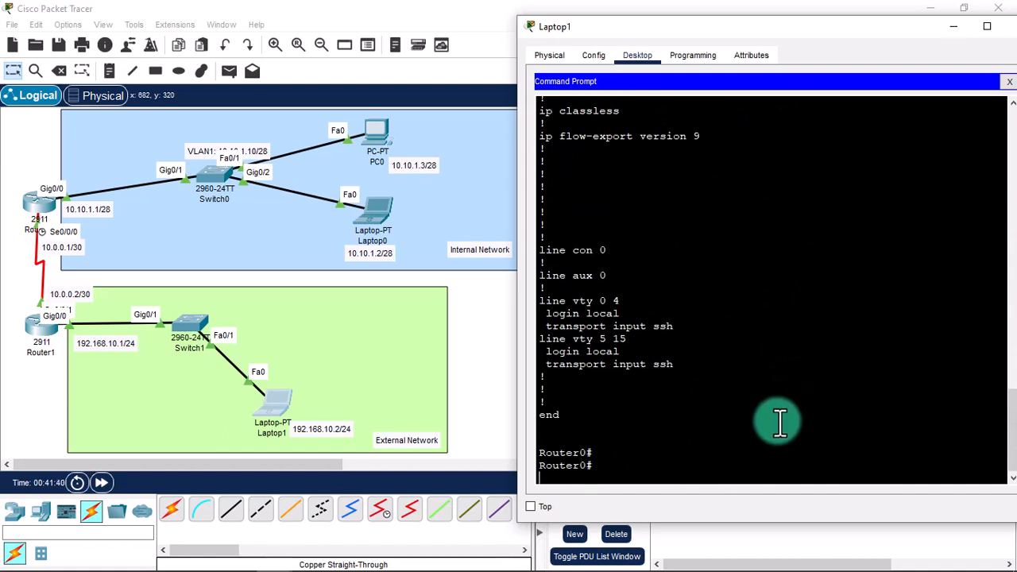
pyautogui.press('Return')
pyautogui.write('configure term')
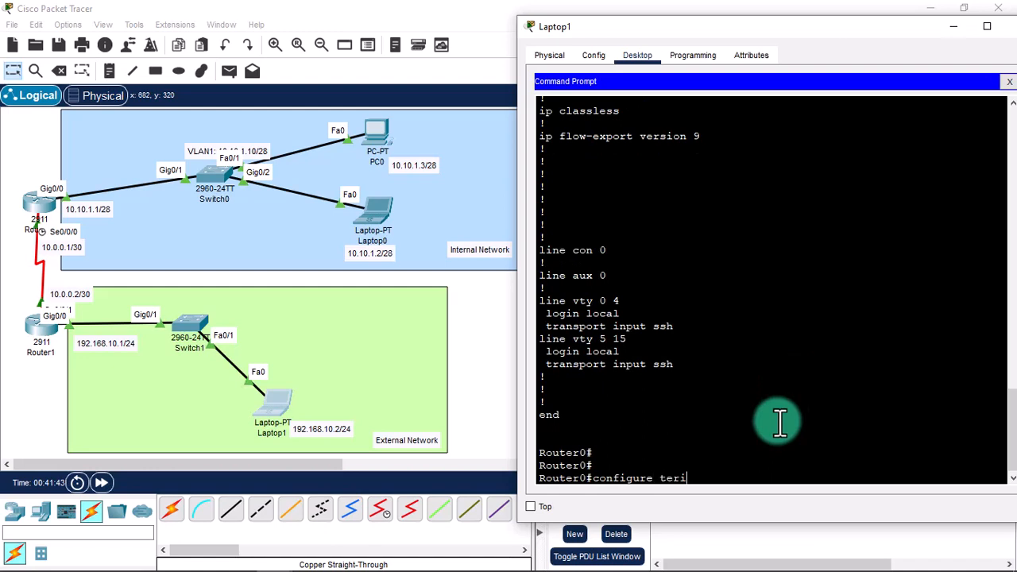
pyautogui.write('inal')
pyautogui.press('Return')
pyautogui.write('servic')
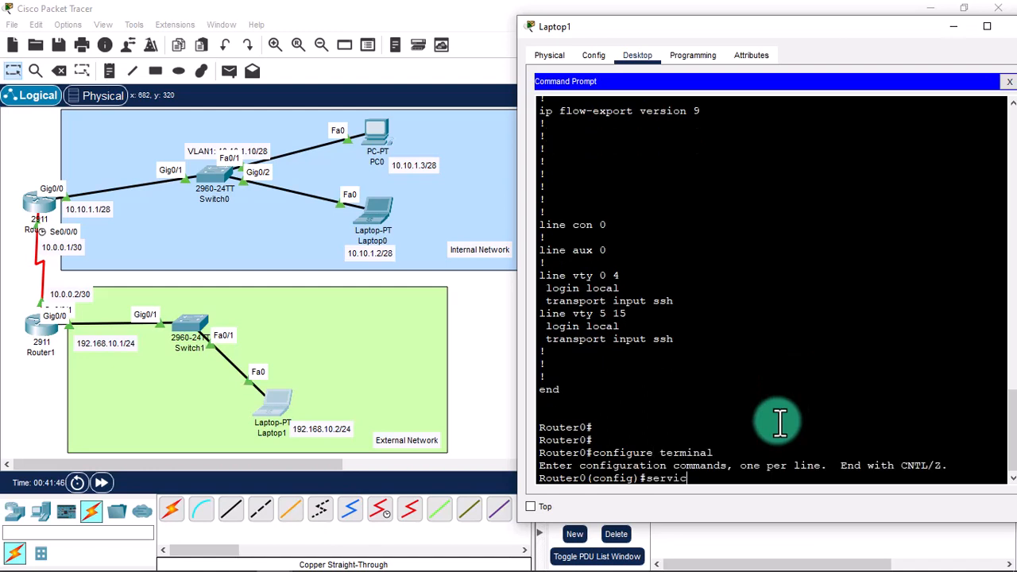
pyautogui.write('epass')
pyautogui.press('BackSpace')
pyautogui.press('BackSpace')
pyautogui.press('BackSpace')
pyautogui.write('assword-encryption')
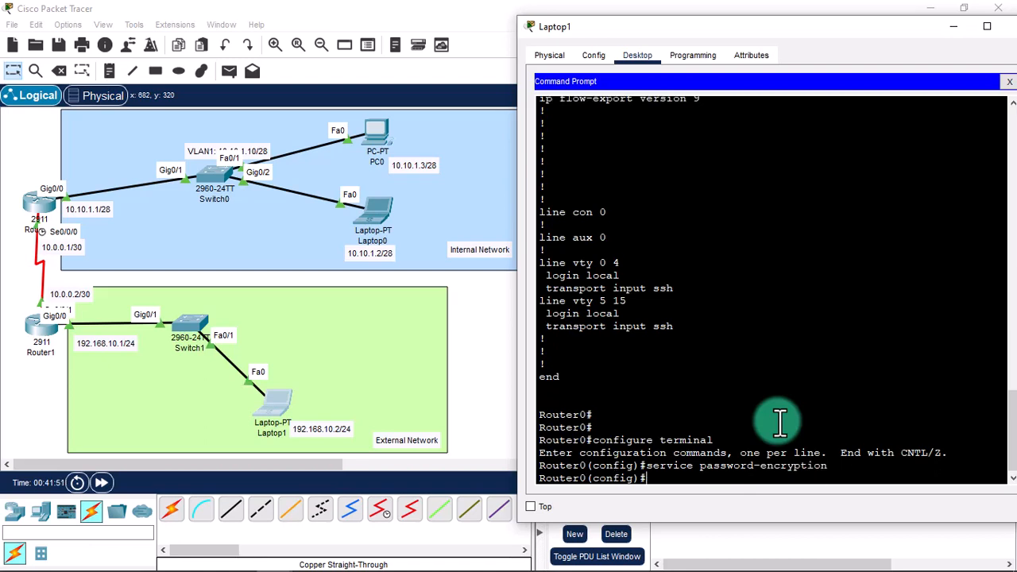
pyautogui.press('Return')
# Exit back to the Router0# prompt and enter show running-config.
pyautogui.write('exit')
pyautogui.press('Return')
pyautogui.press('Return')
pyautogui.write('show')
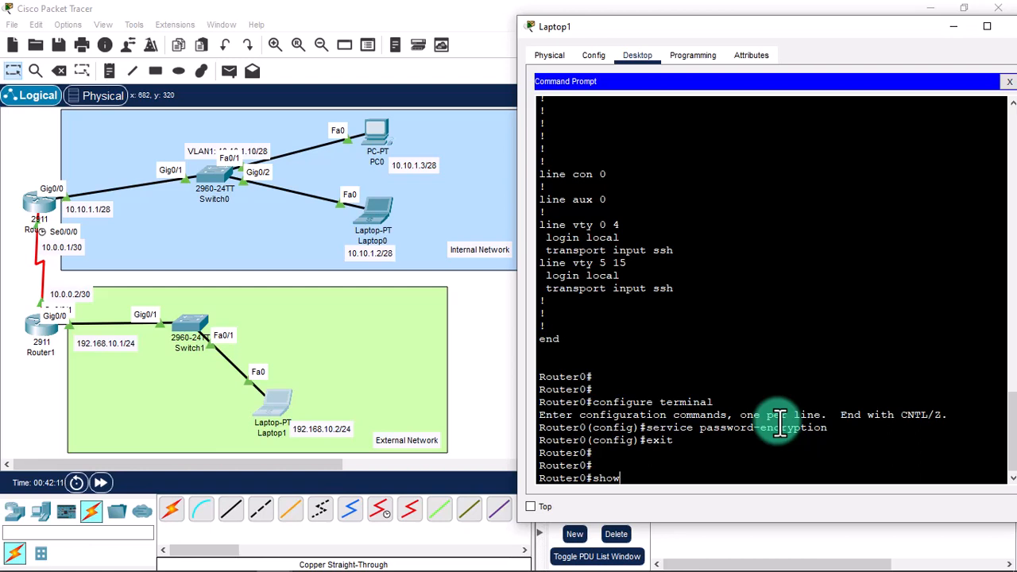
pyautogui.write(' running')
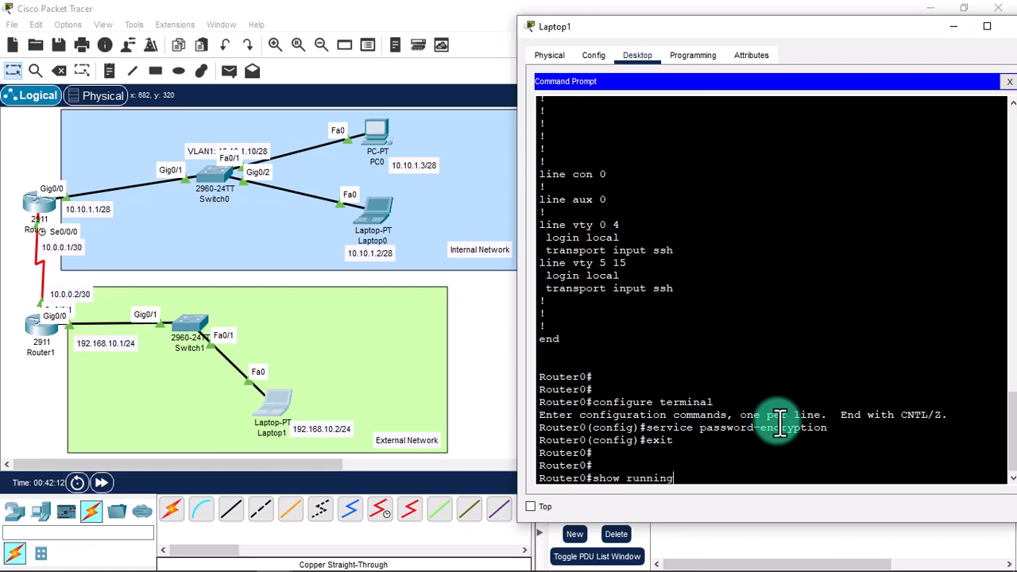
pyautogui.write('-config')
# List the running config again and highlight the username line's type 7 encrypted password.
pyautogui.press('Return')
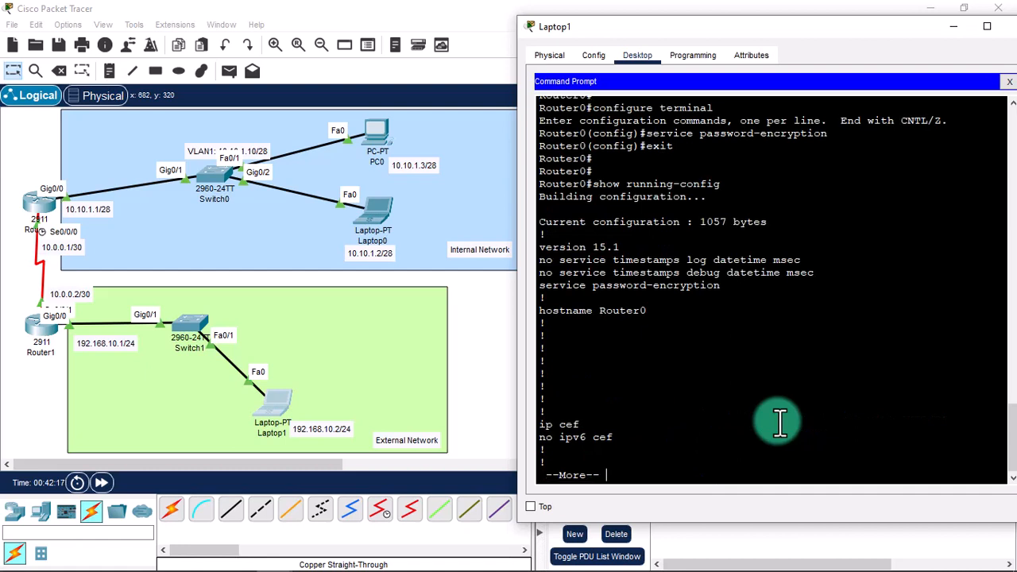
pyautogui.press('space')
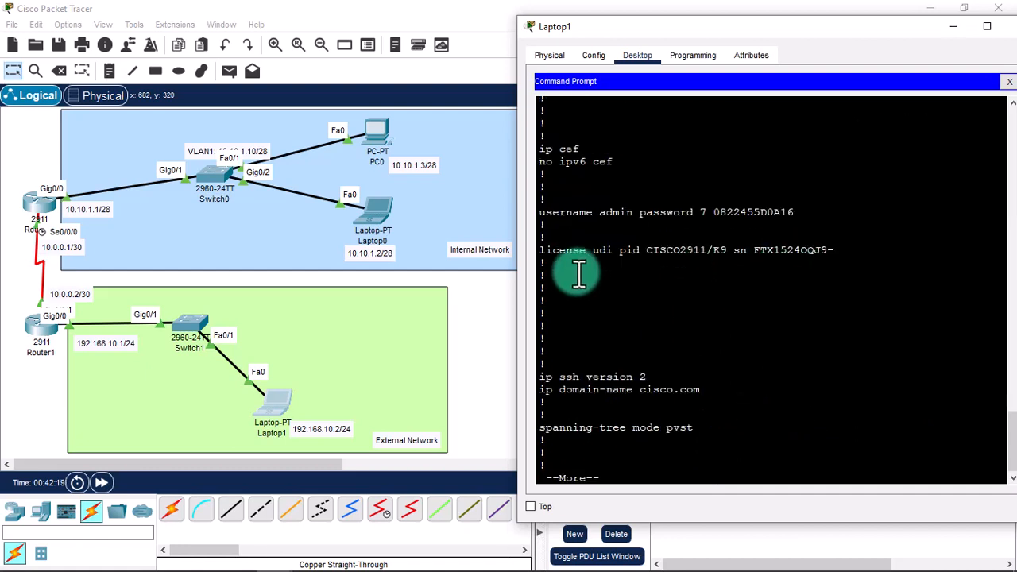
pyautogui.moveTo(542, 212); pyautogui.dragTo(821, 209)
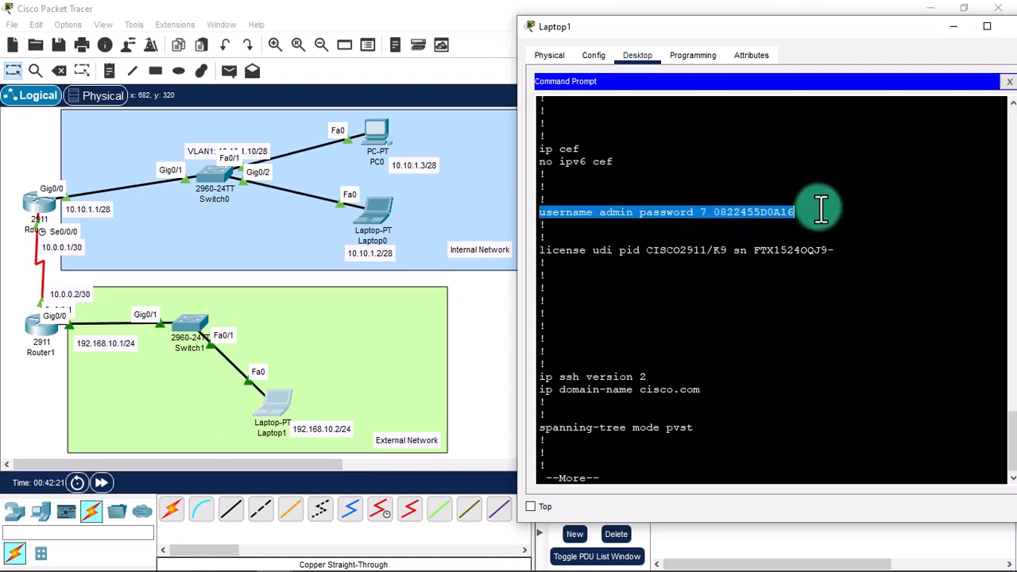
pyautogui.click(822, 209)
pyautogui.moveTo(717, 212); pyautogui.dragTo(812, 213)
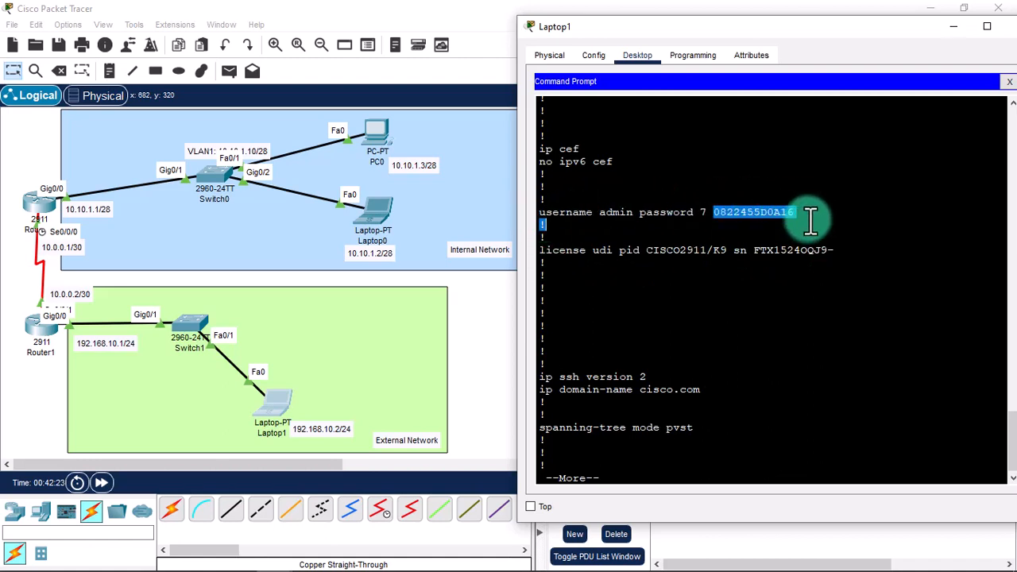
pyautogui.click(810, 220)
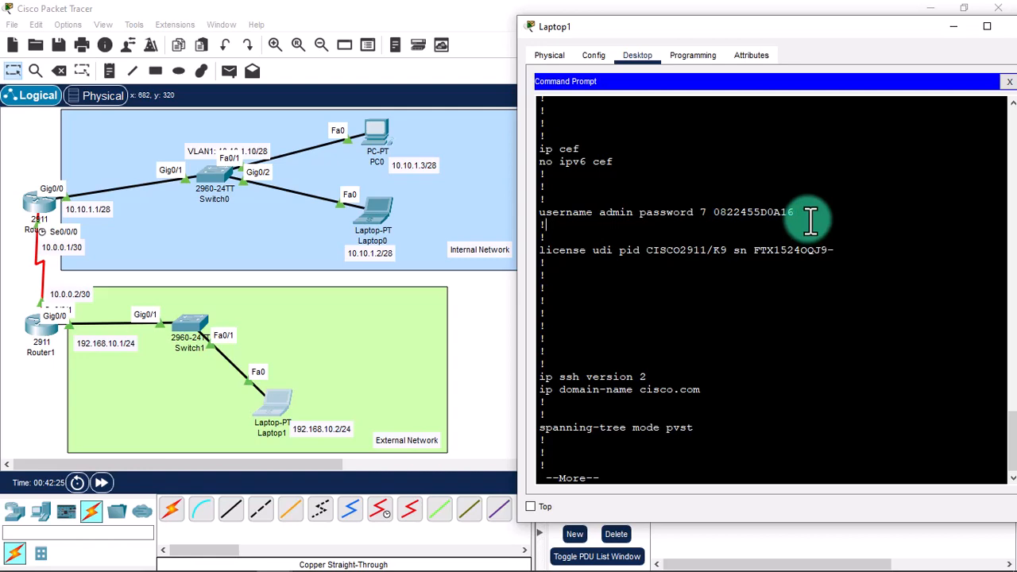
# Close Laptop1's Command Prompt and its device window.
pyautogui.click(1008, 81)
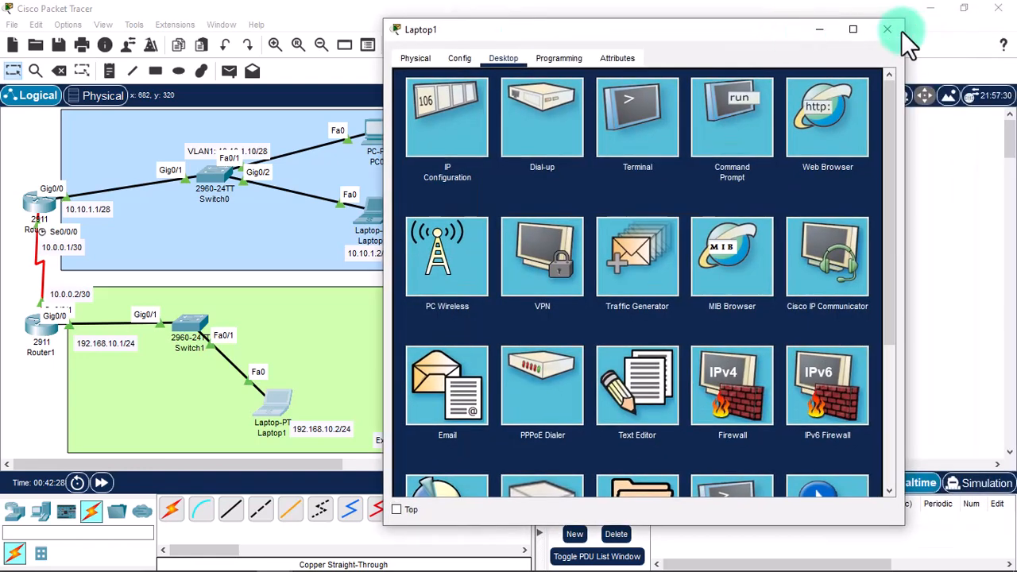
pyautogui.click(910, 29)
pyautogui.moveTo(220, 173)
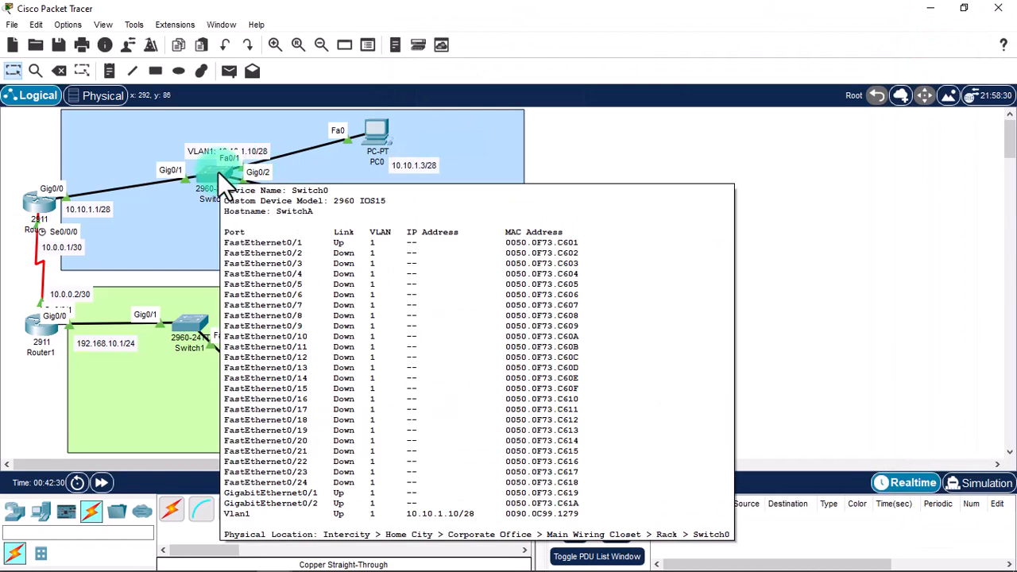